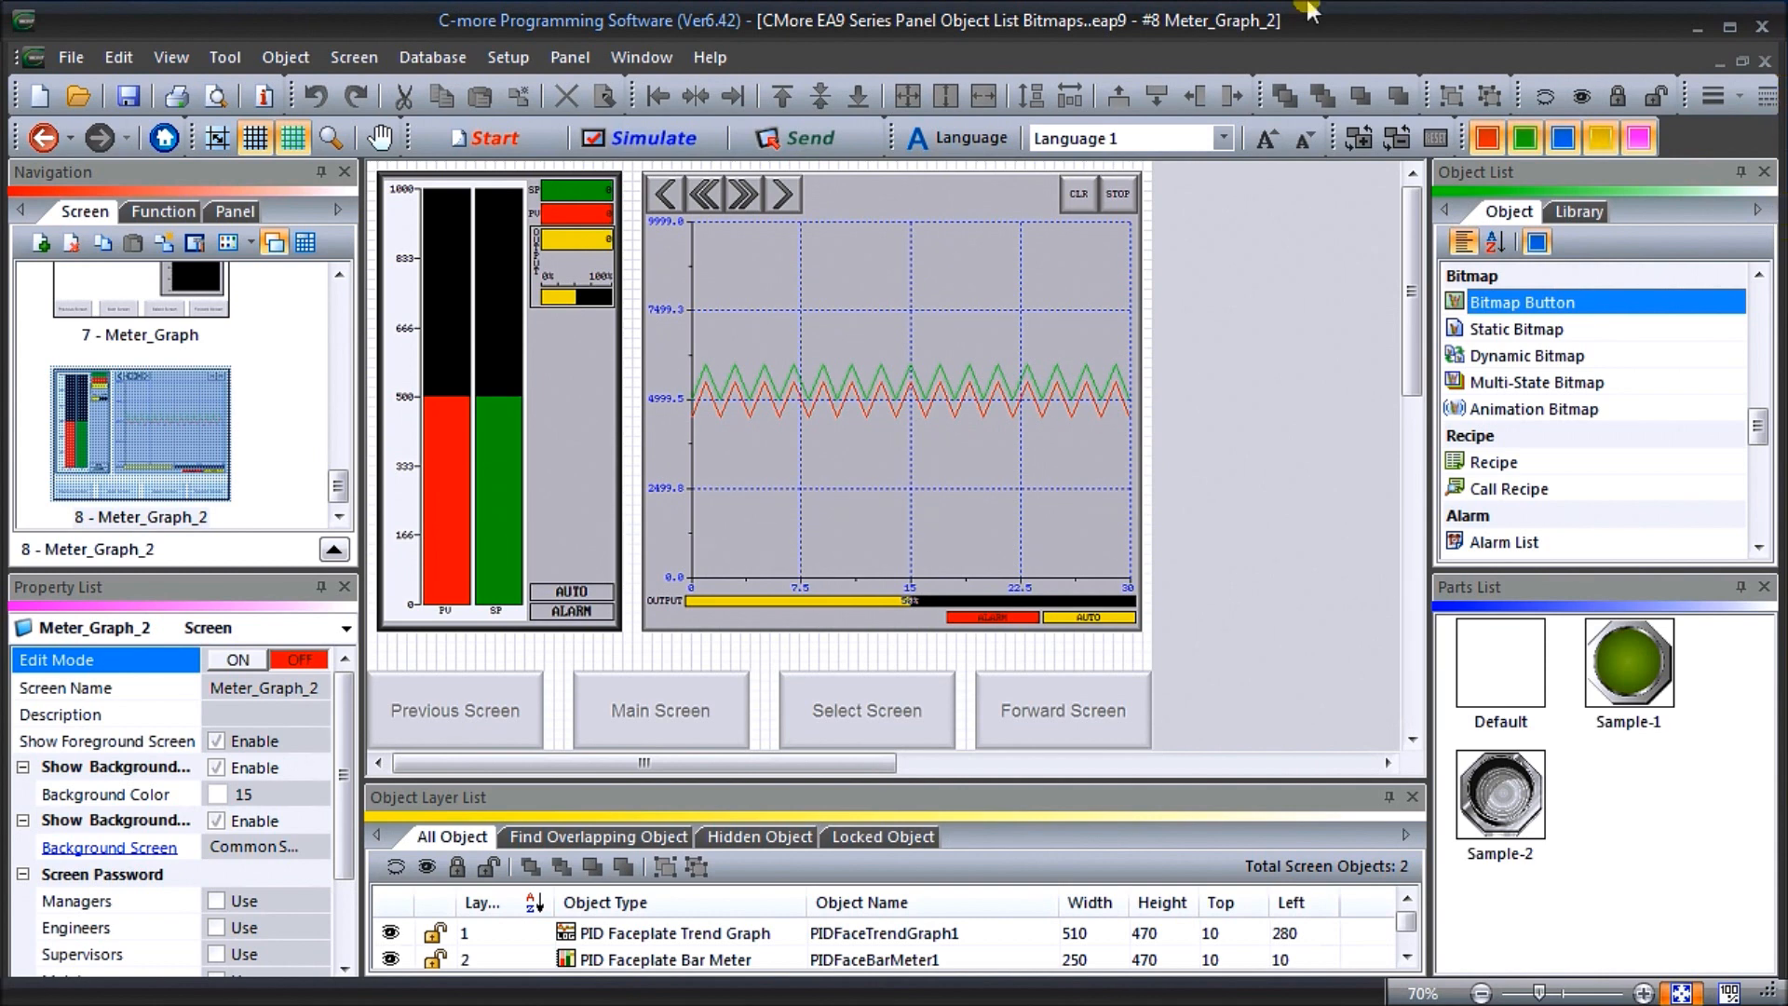
Create a new screen number 9 named Bitmaps
click(37, 244)
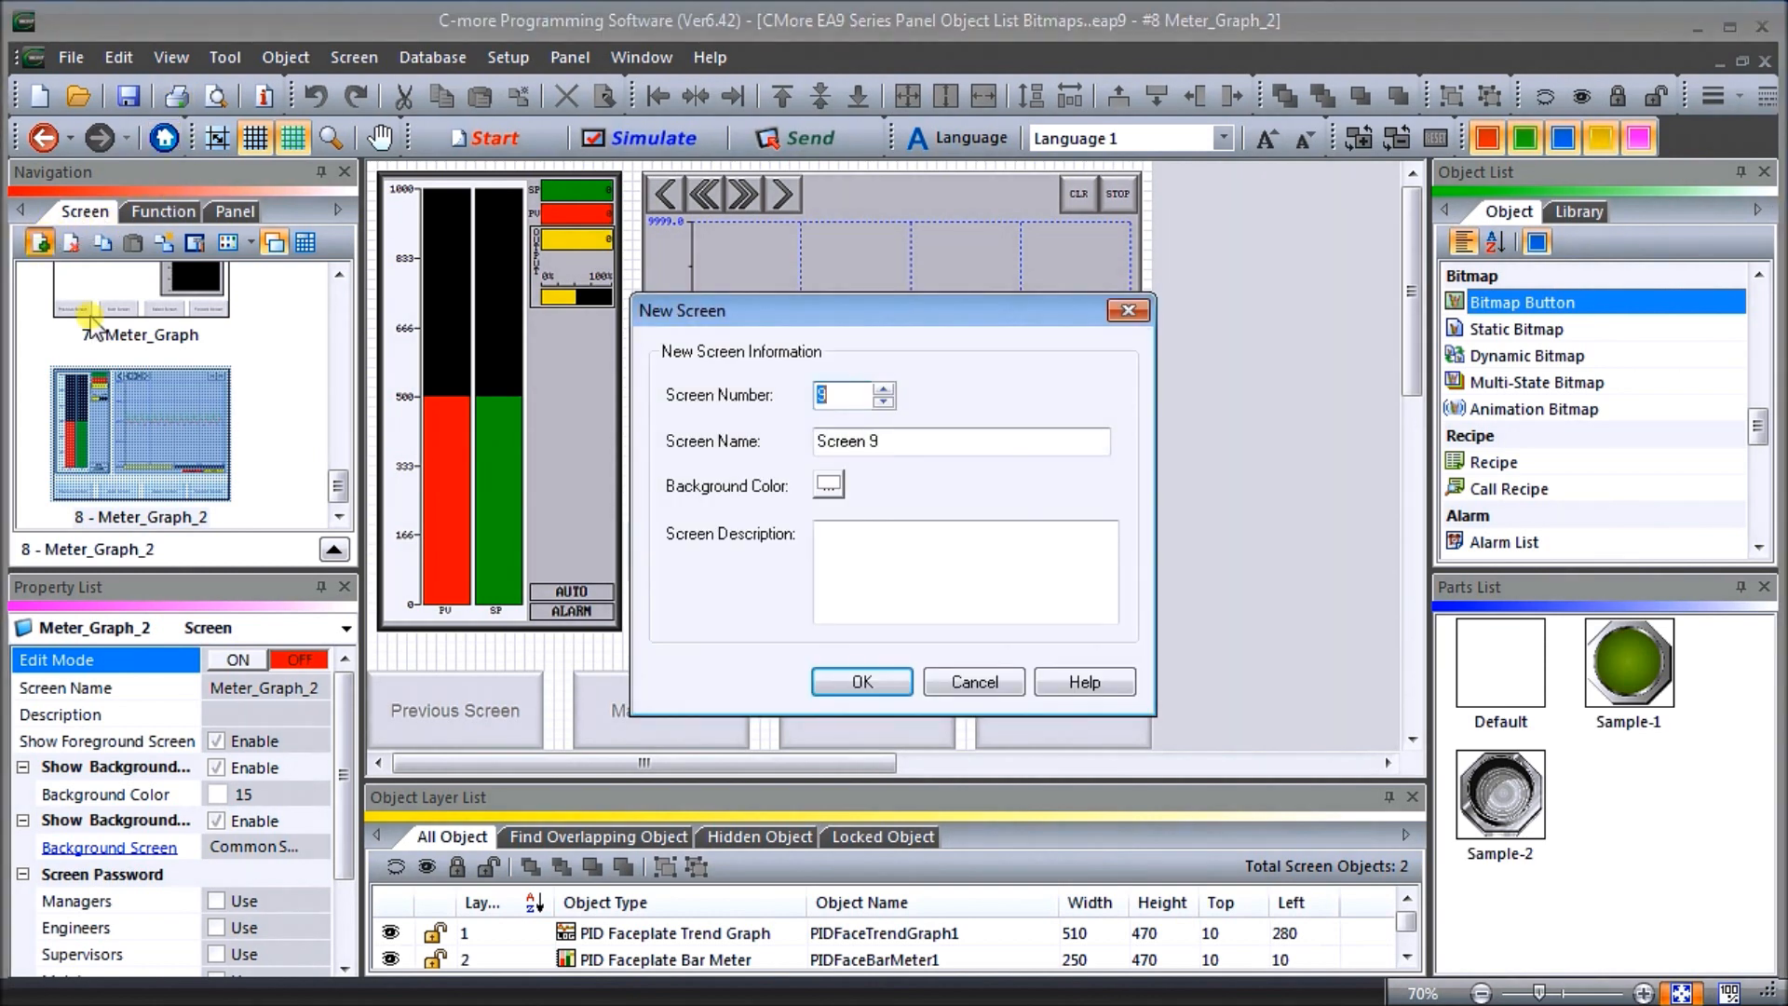
click(892, 441)
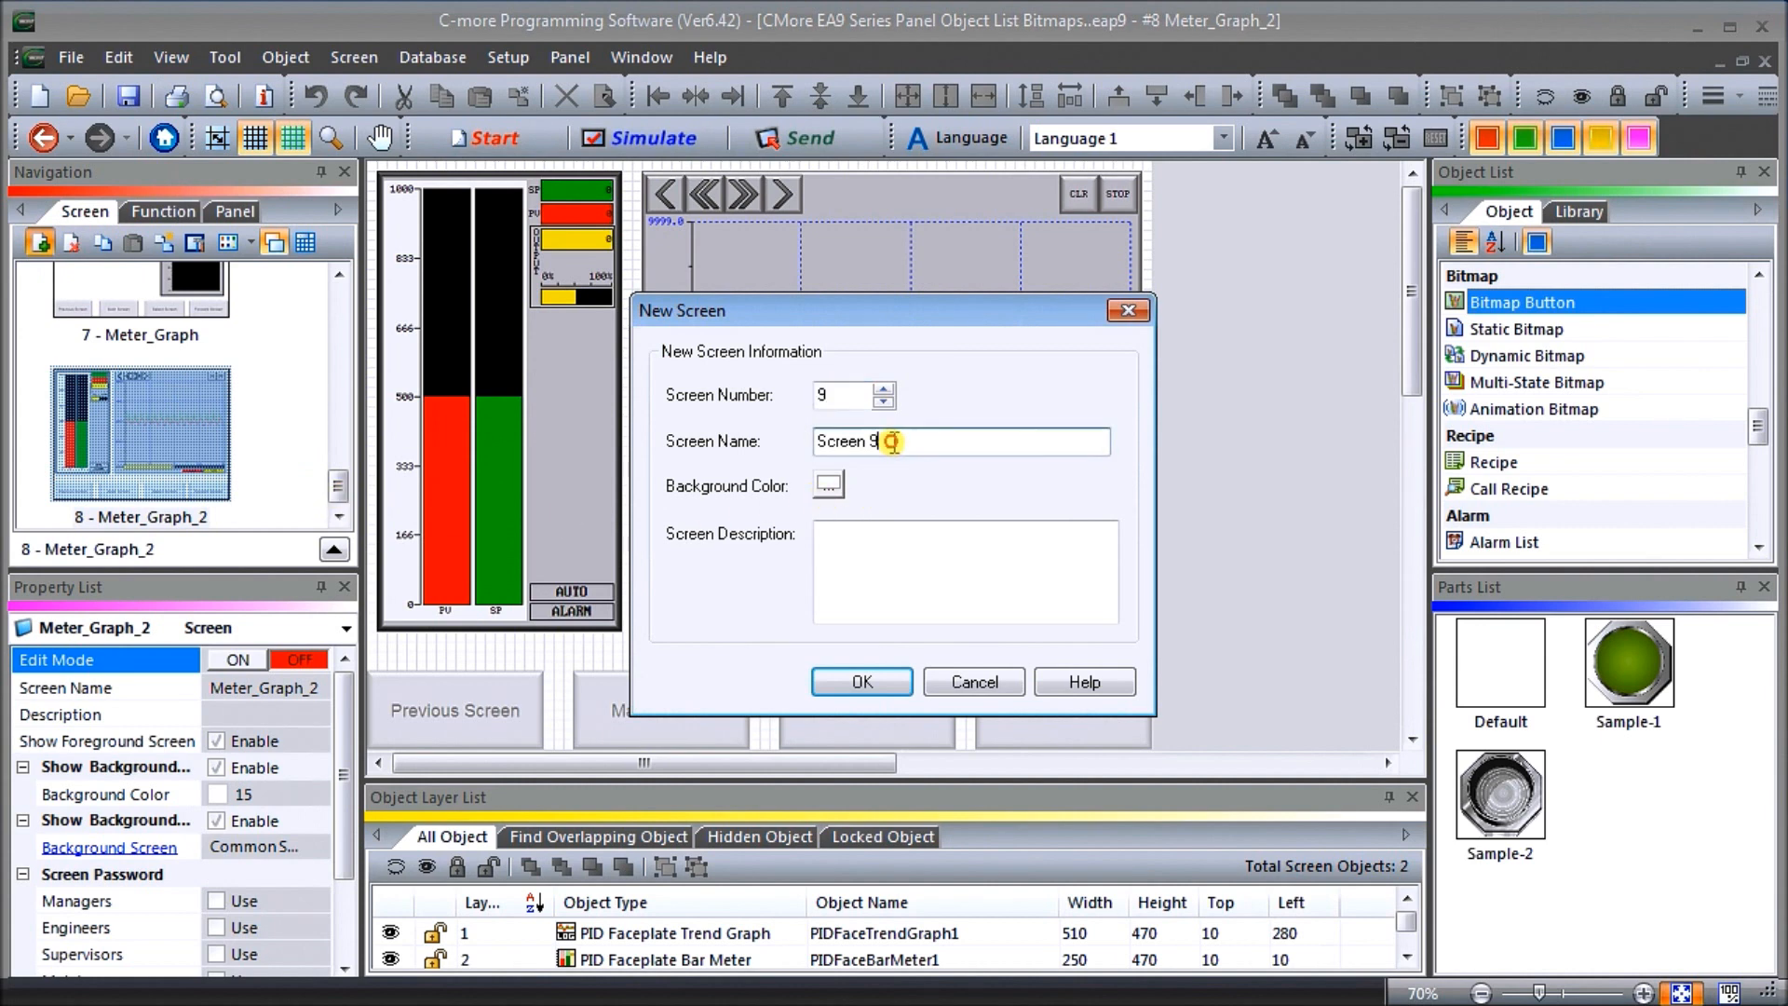
drag(891, 441, 785, 441)
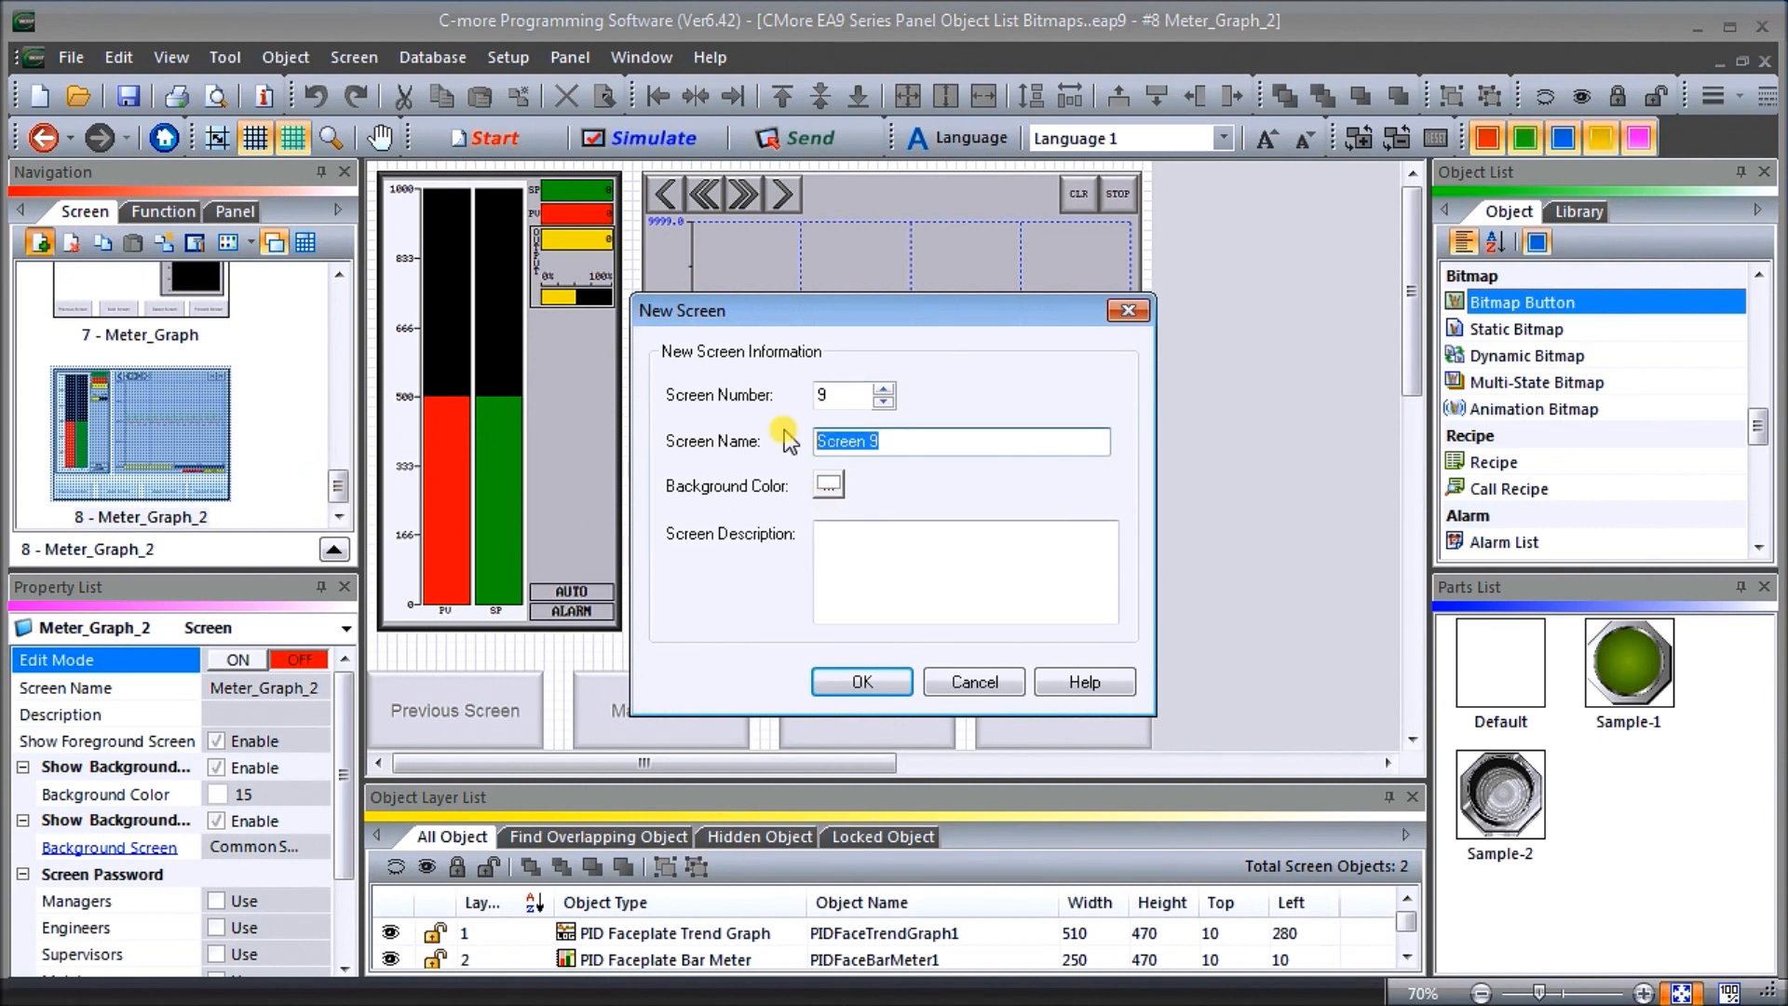
text(Bit)
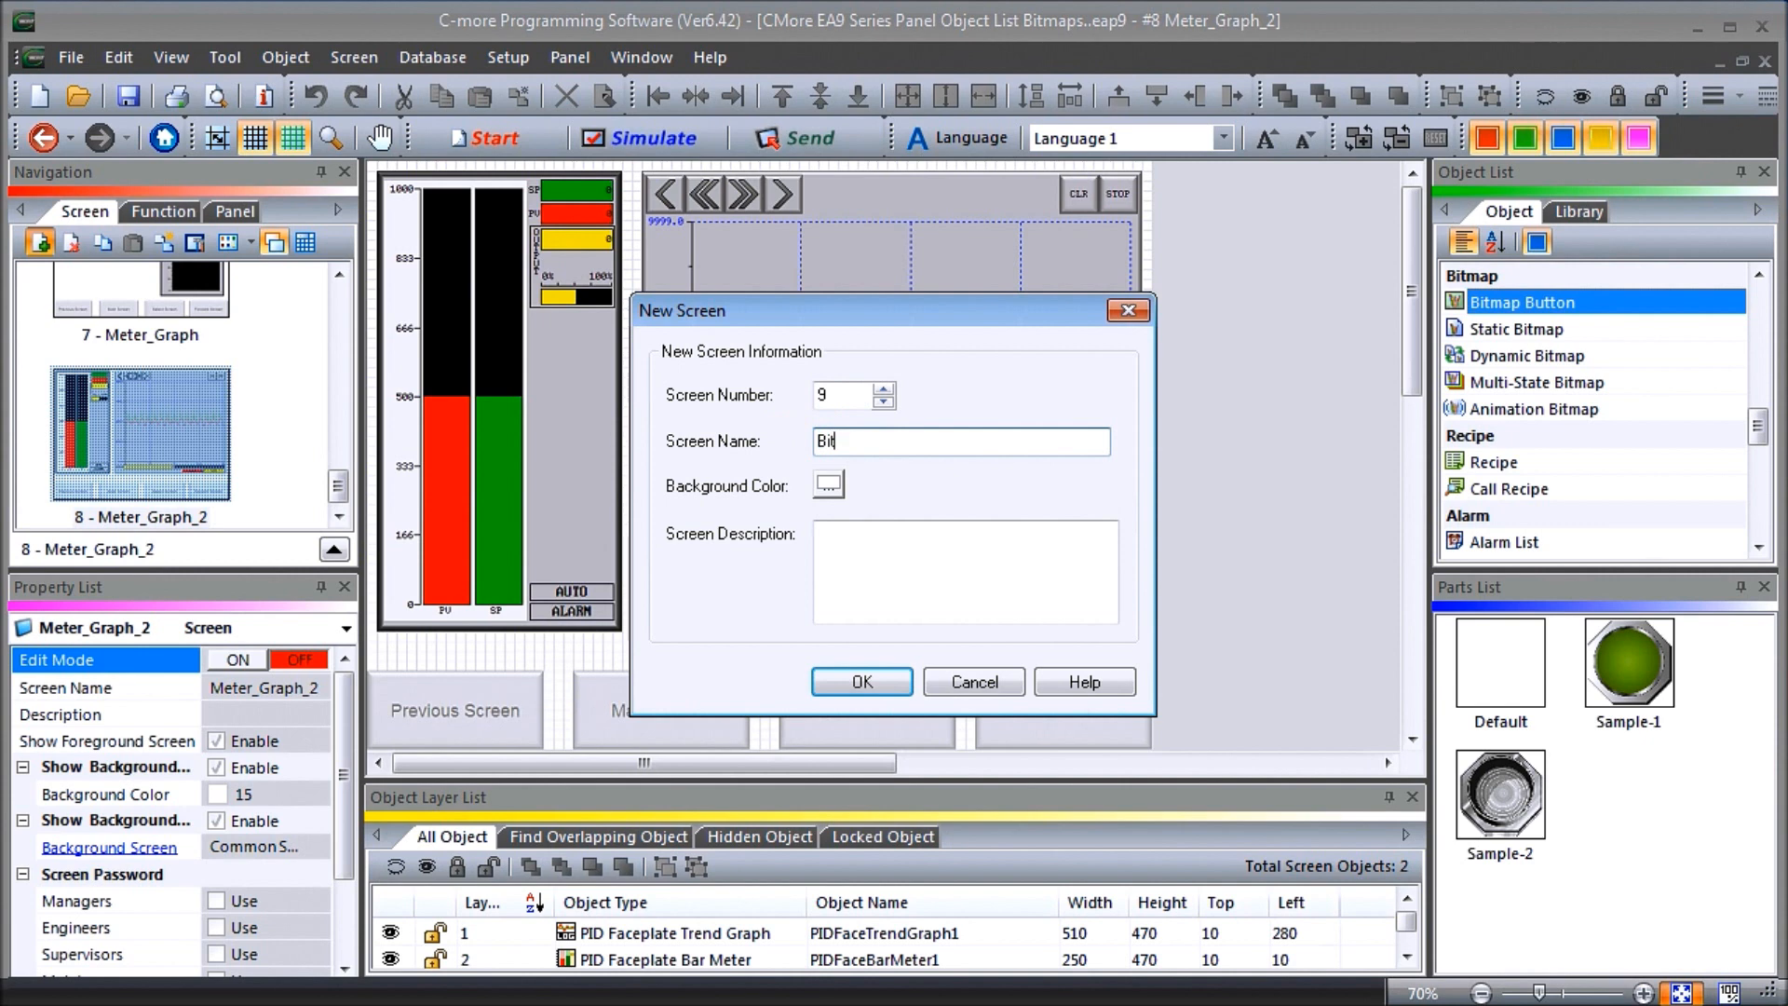
text(maps)
click(862, 679)
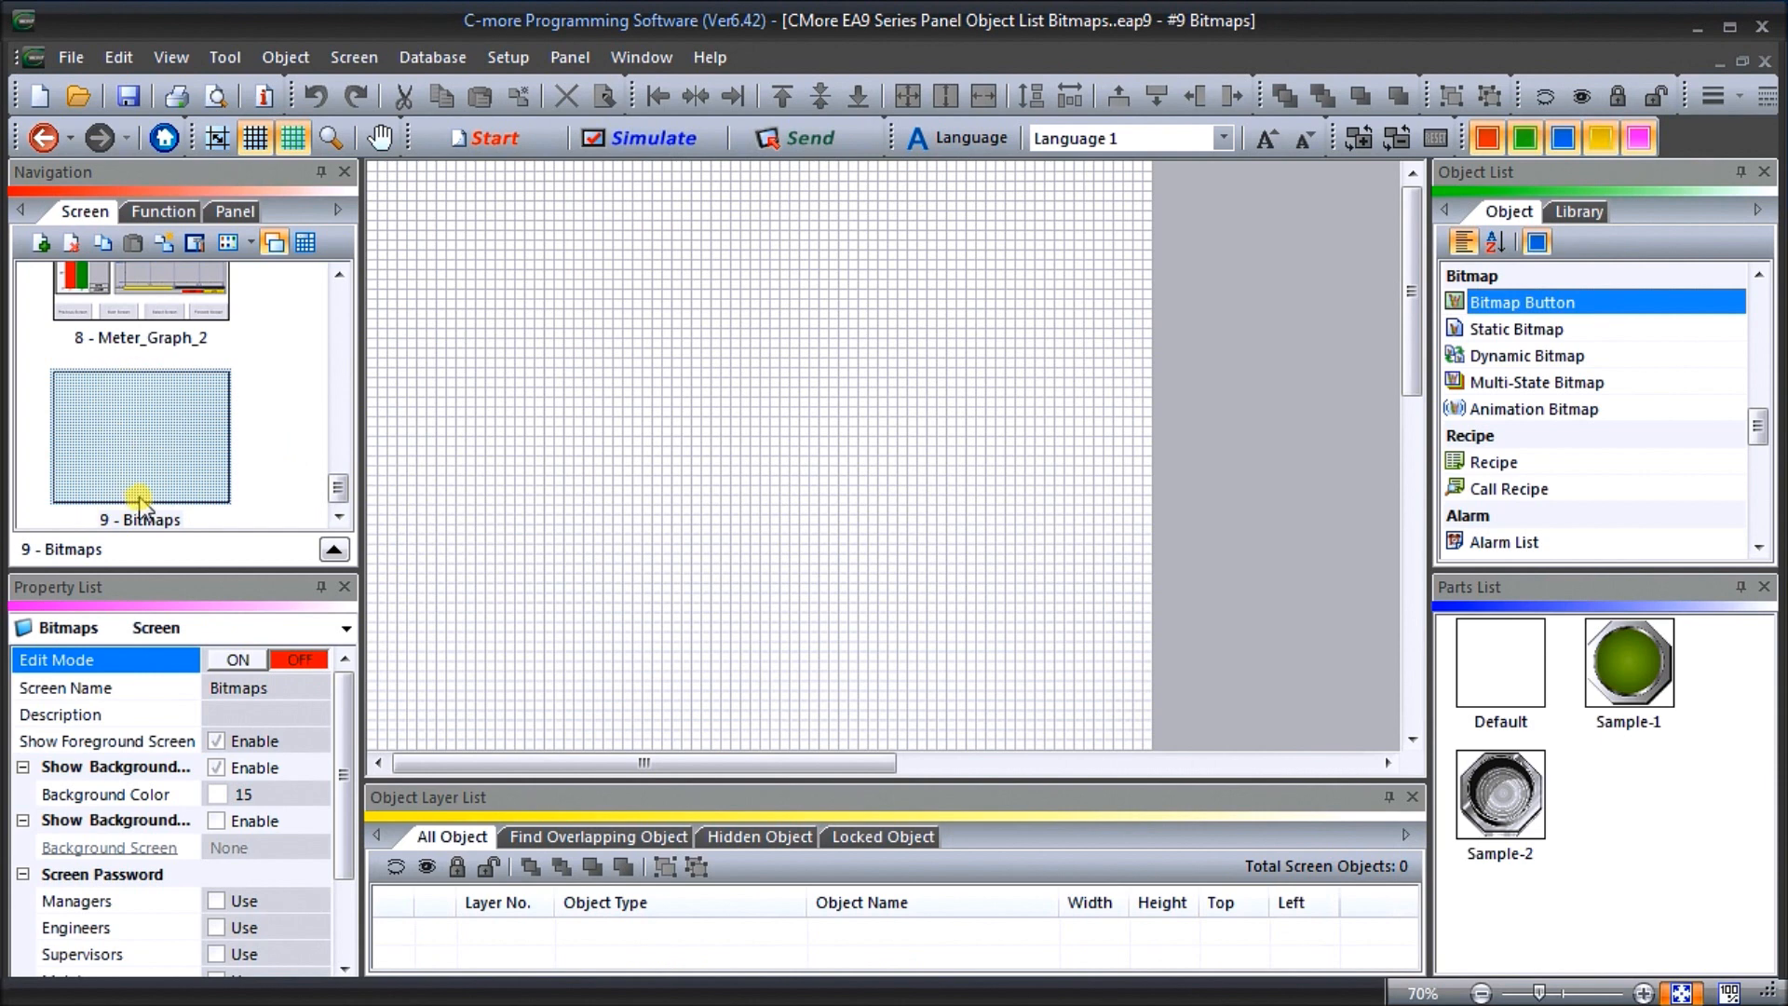
Enable the background screen for the Bitmaps screen and set it to Common Screen Menu, with edit mode switched off when done
click(238, 661)
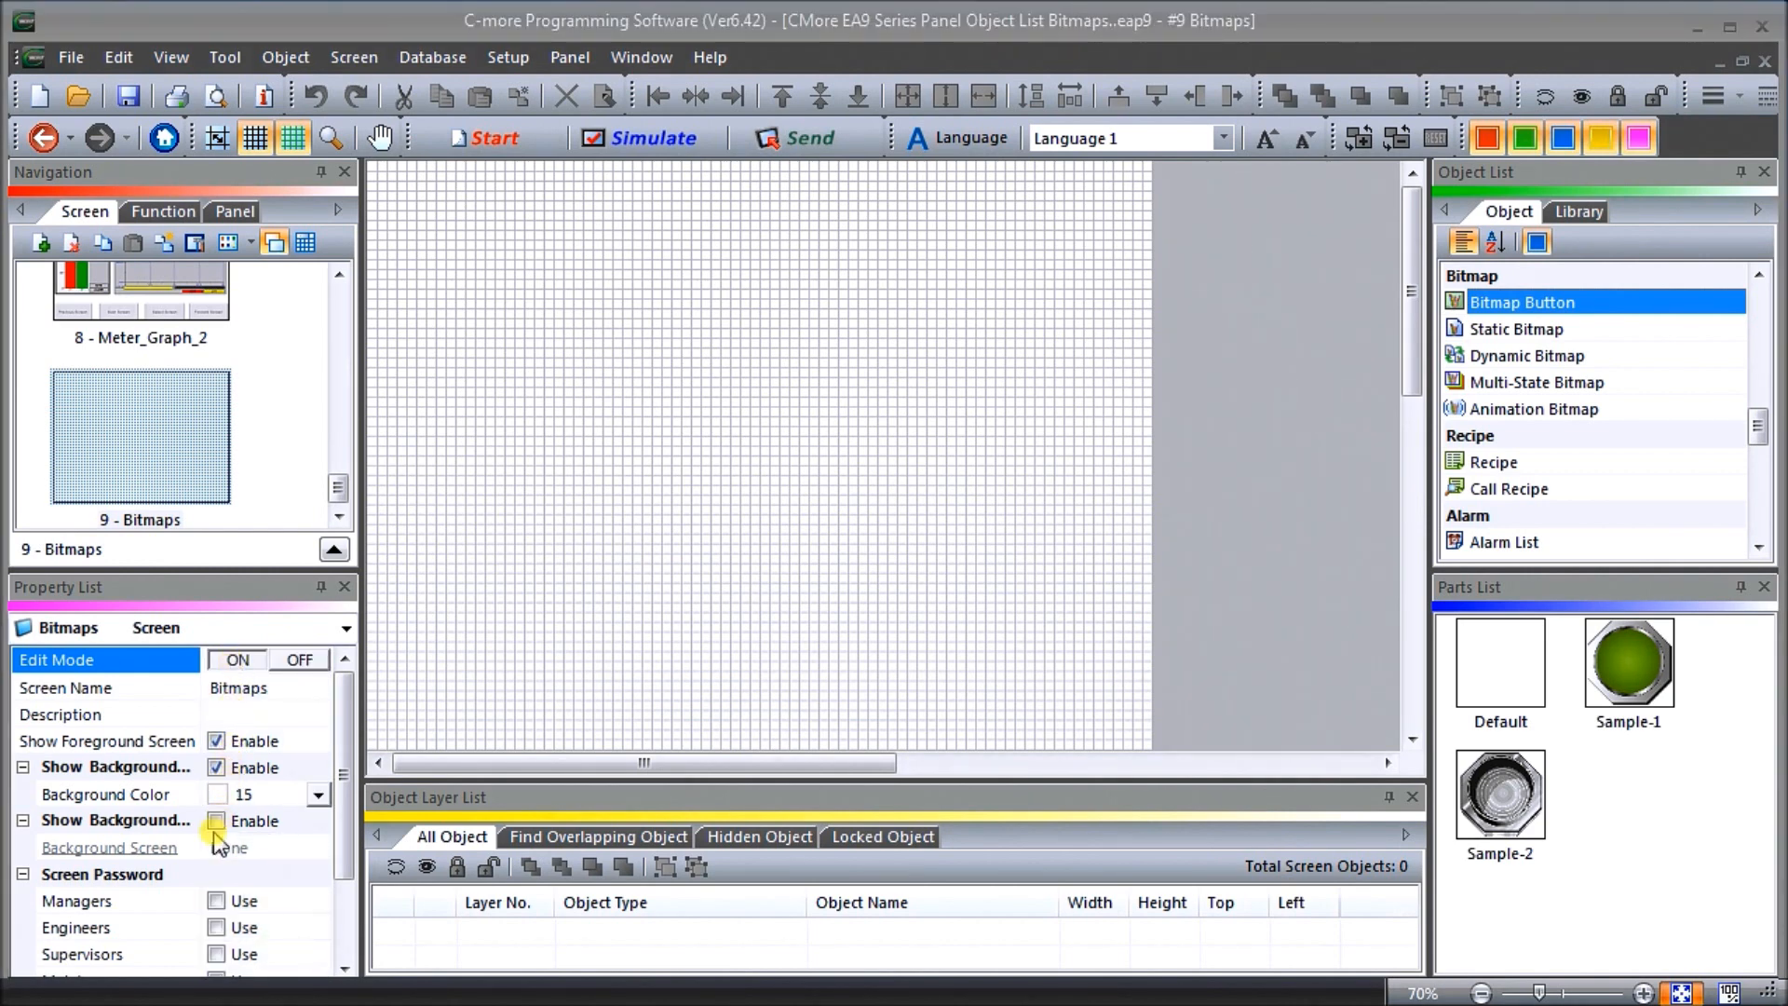
click(216, 820)
click(313, 849)
click(313, 848)
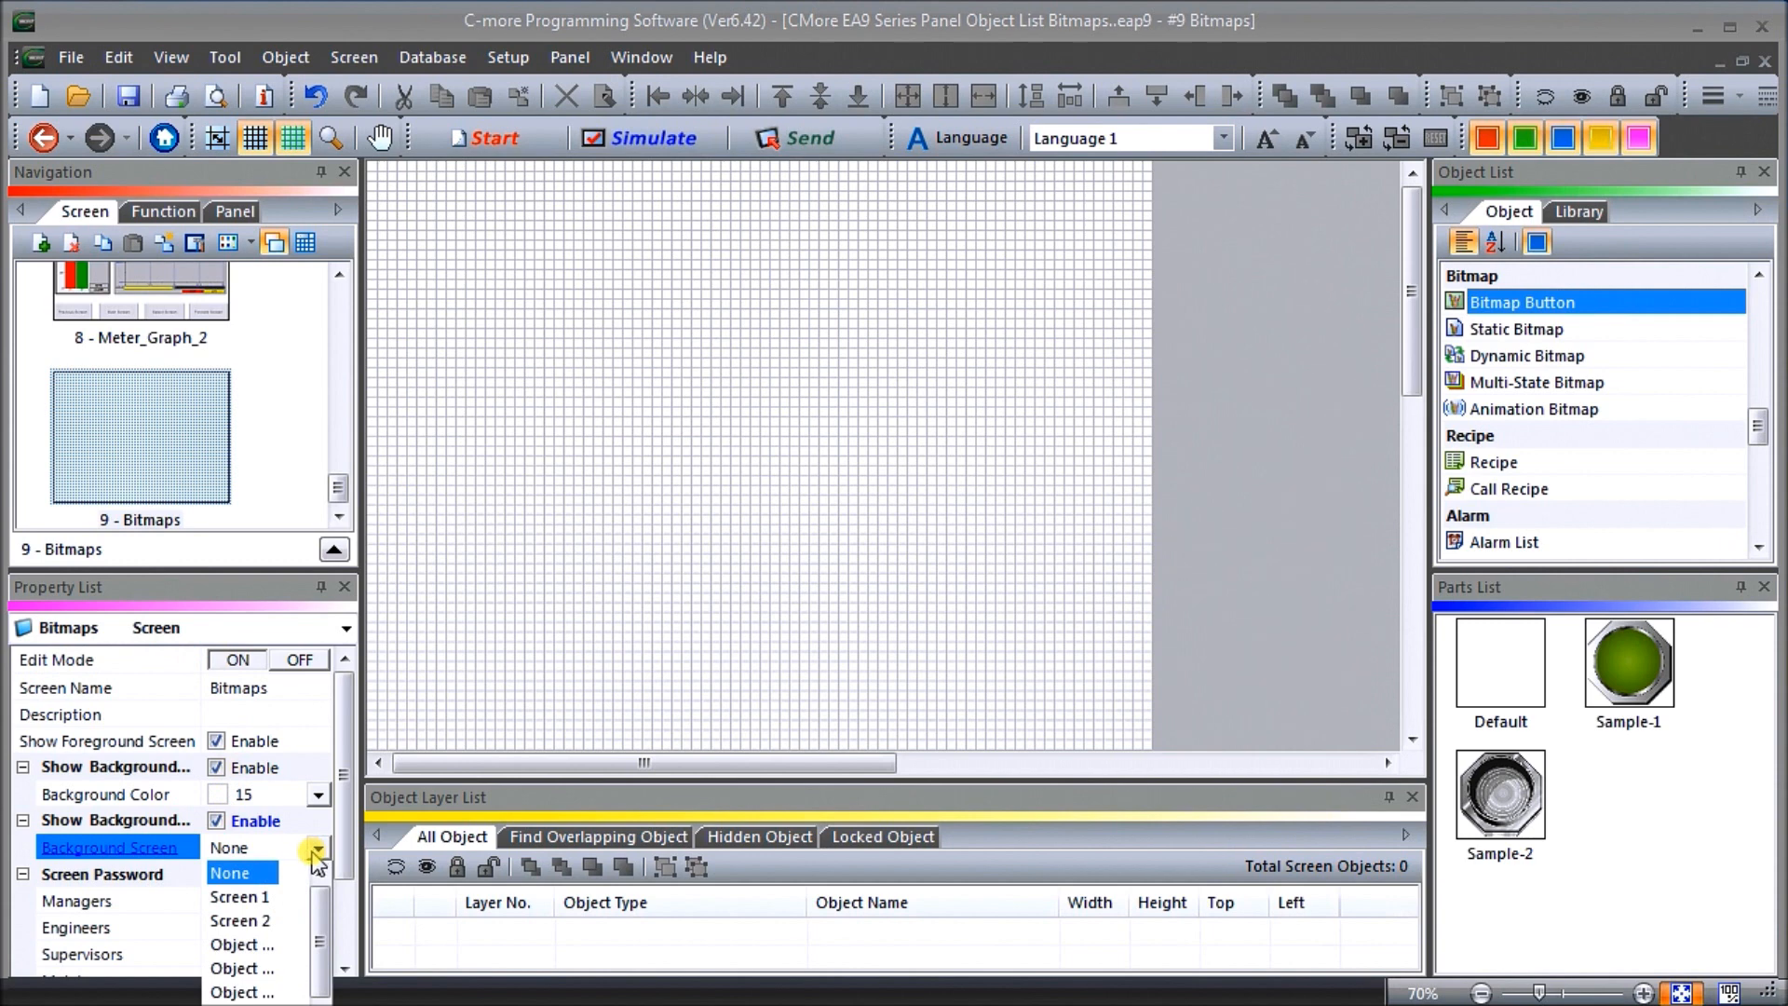
click(319, 995)
click(250, 1003)
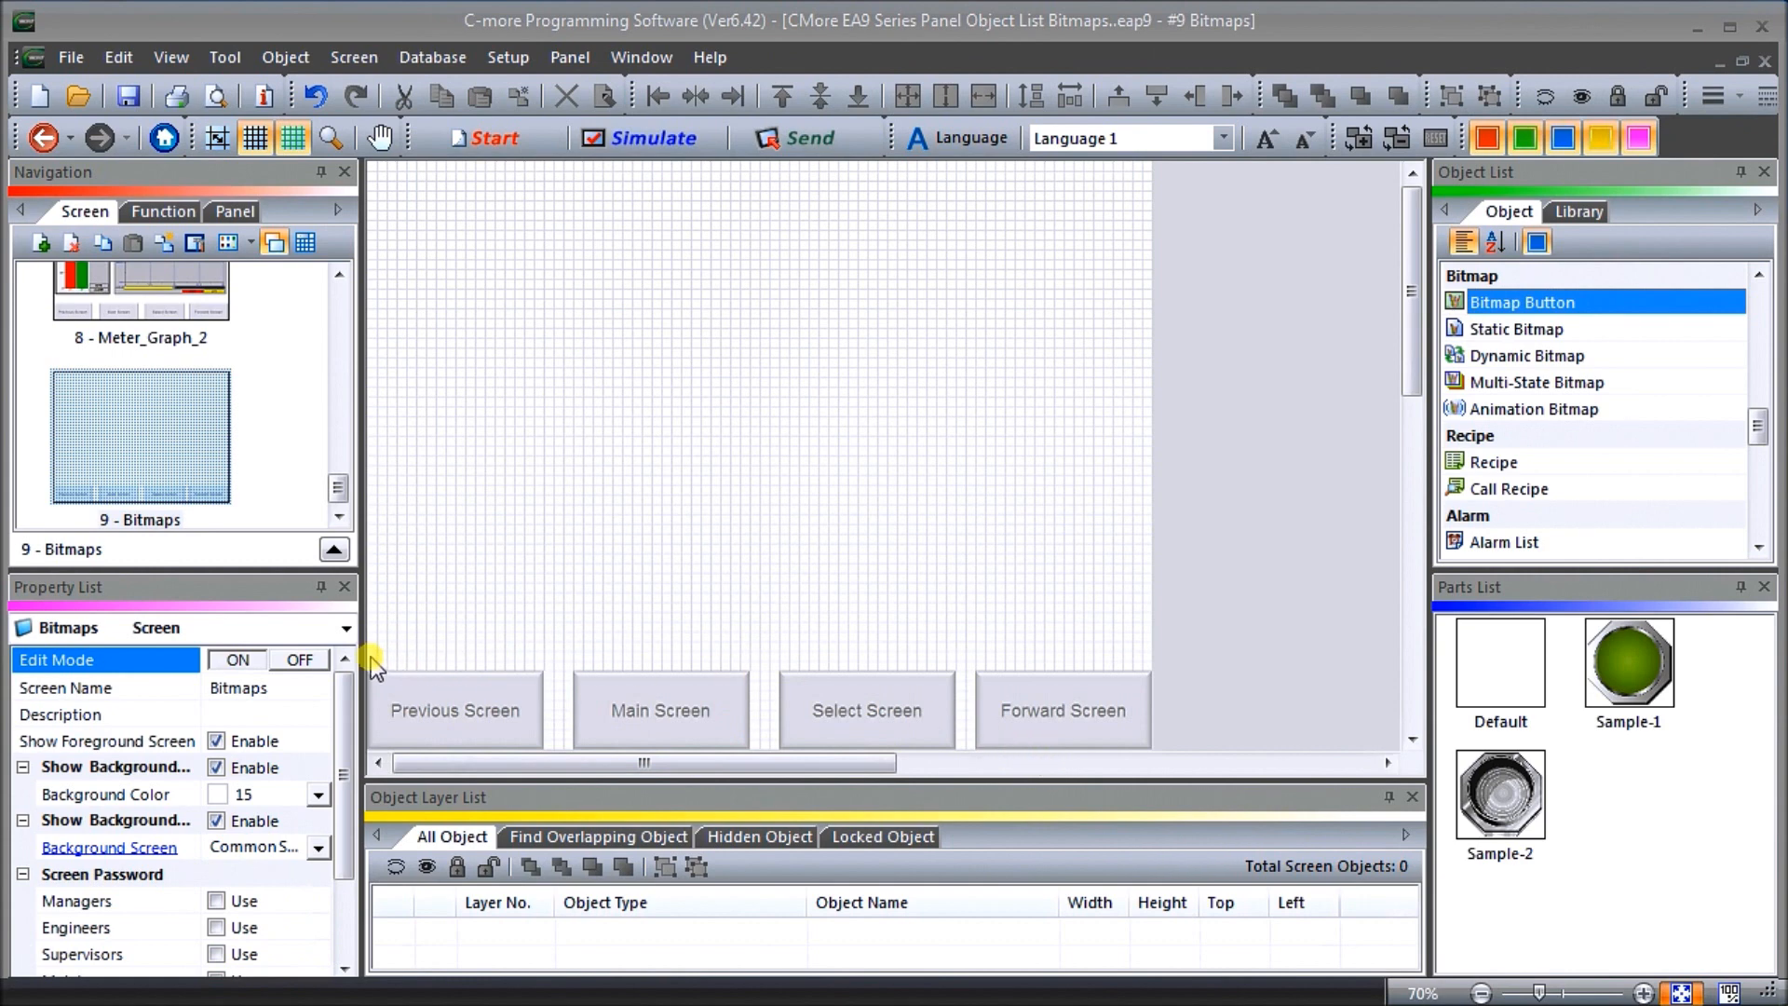
click(299, 659)
Add 9 - Bitmaps to the screen list of the Select Screen button on the Common Screen Menu screen
drag(337, 503, 338, 340)
double_click(170, 383)
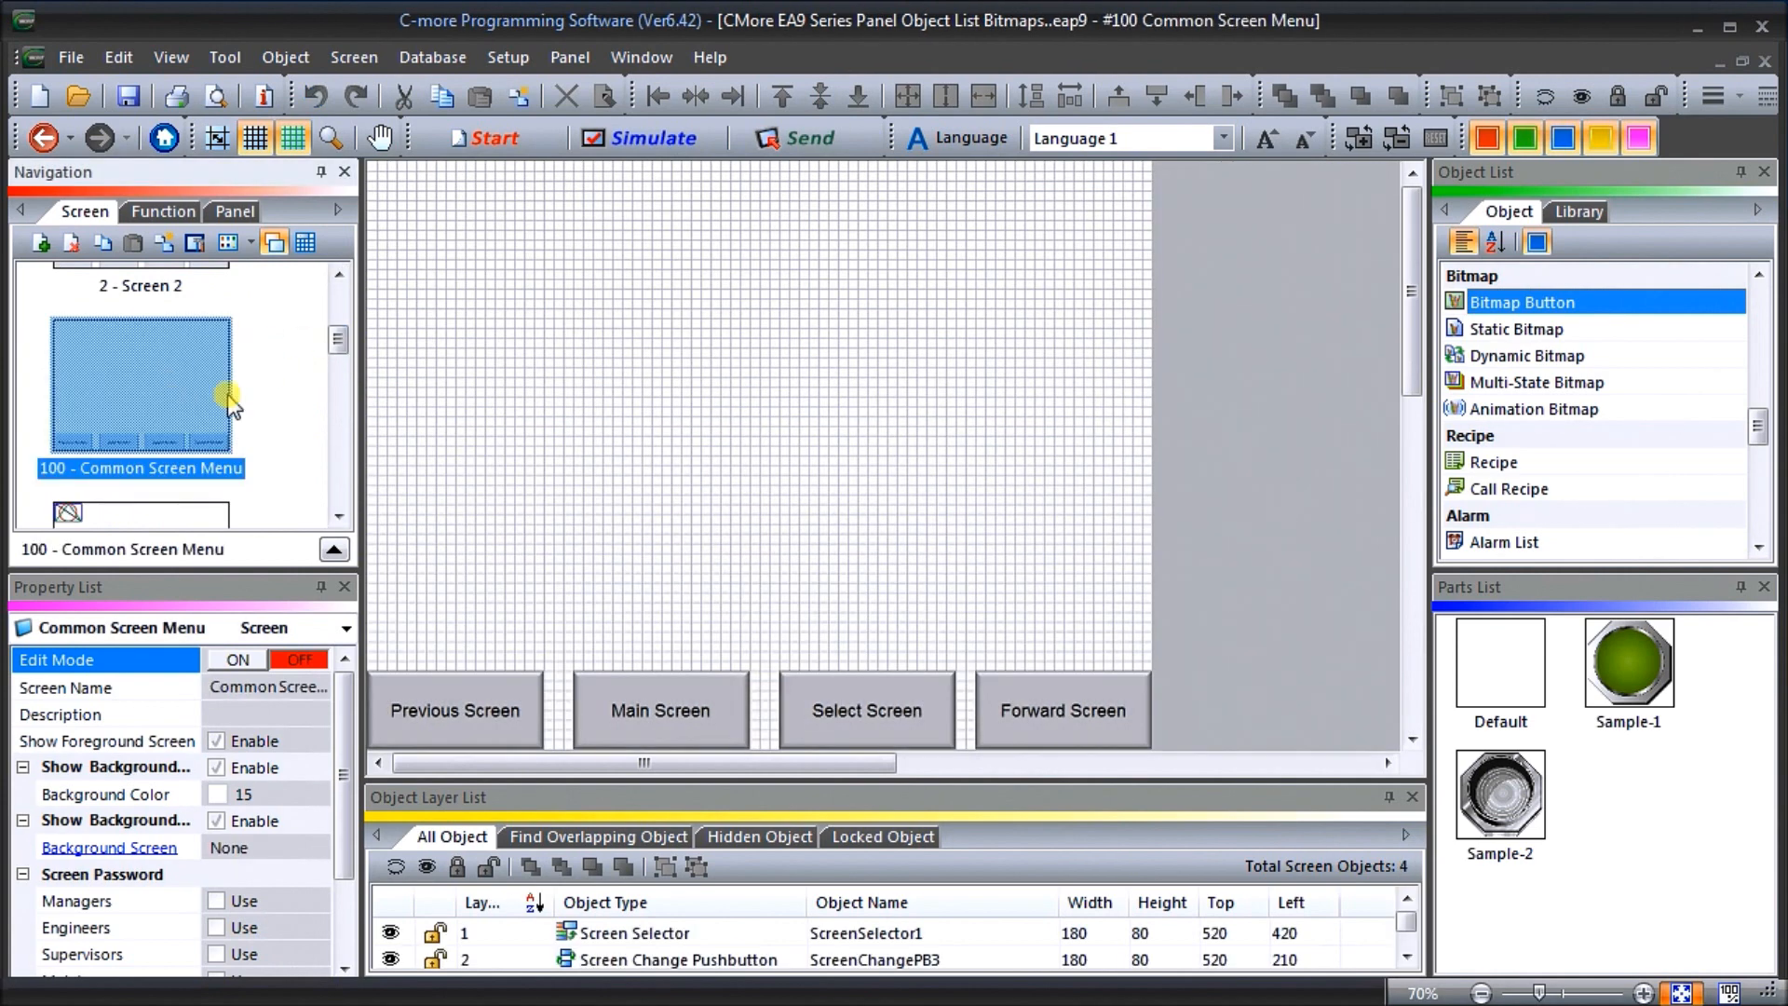
click(851, 708)
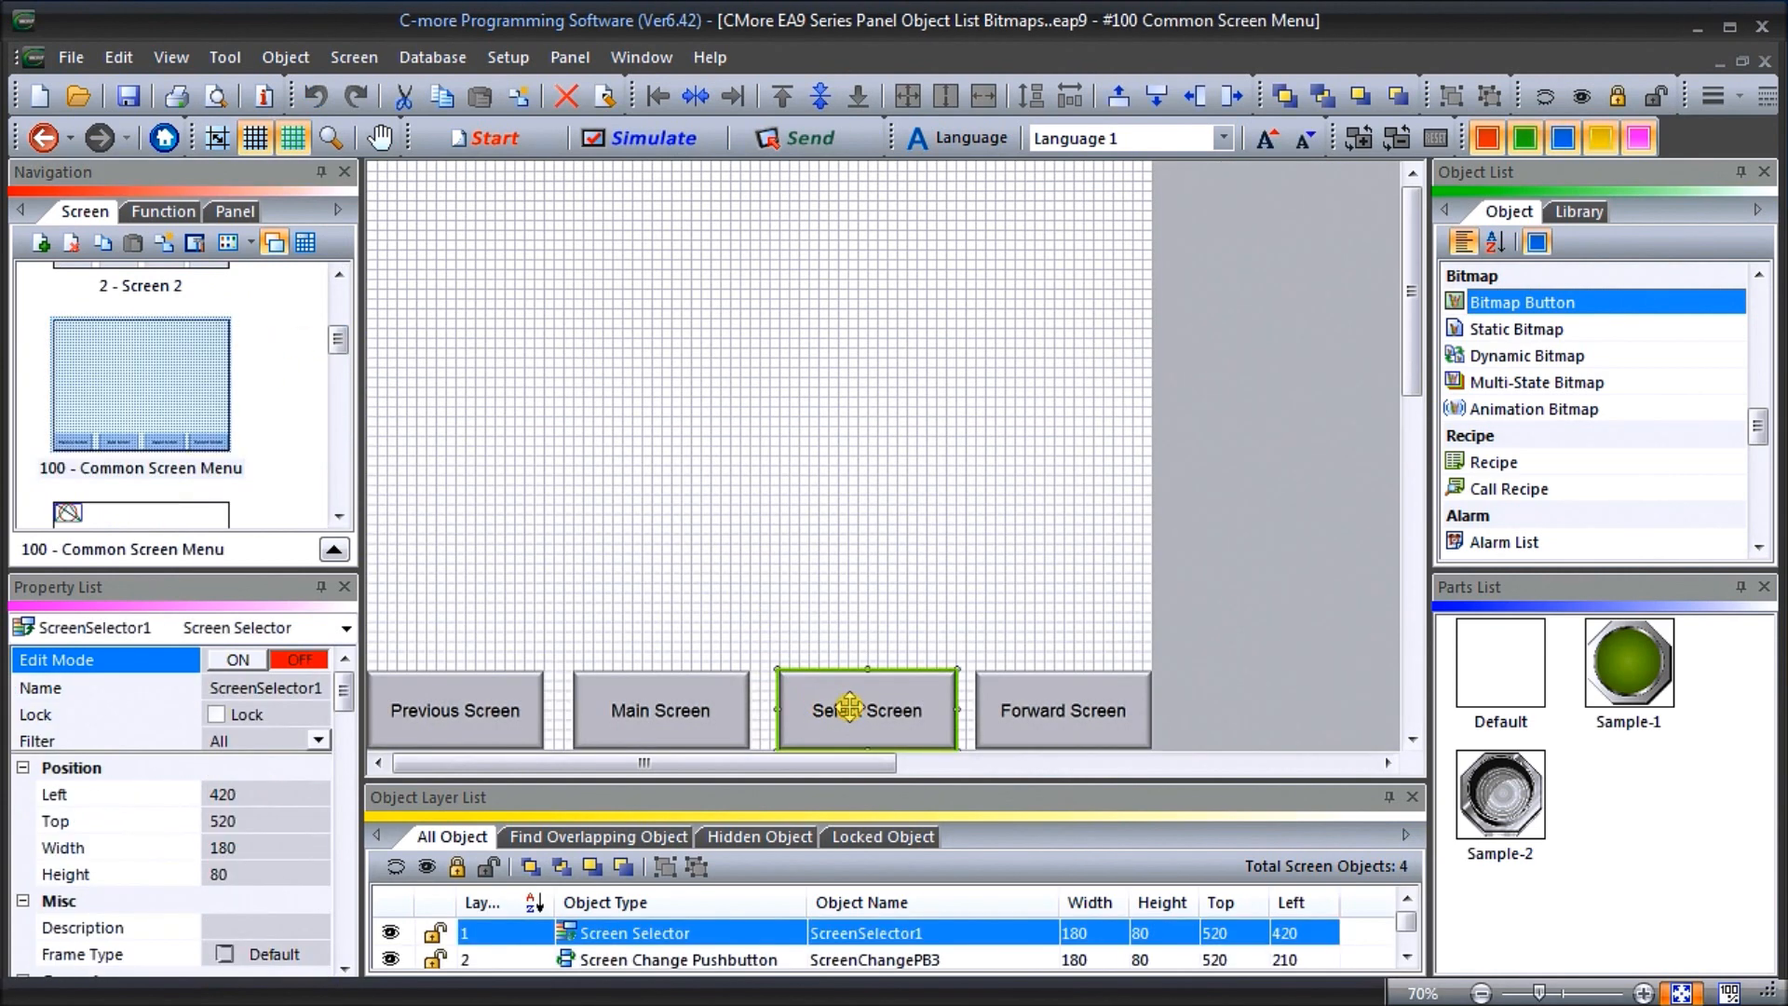
double_click(850, 707)
click(724, 244)
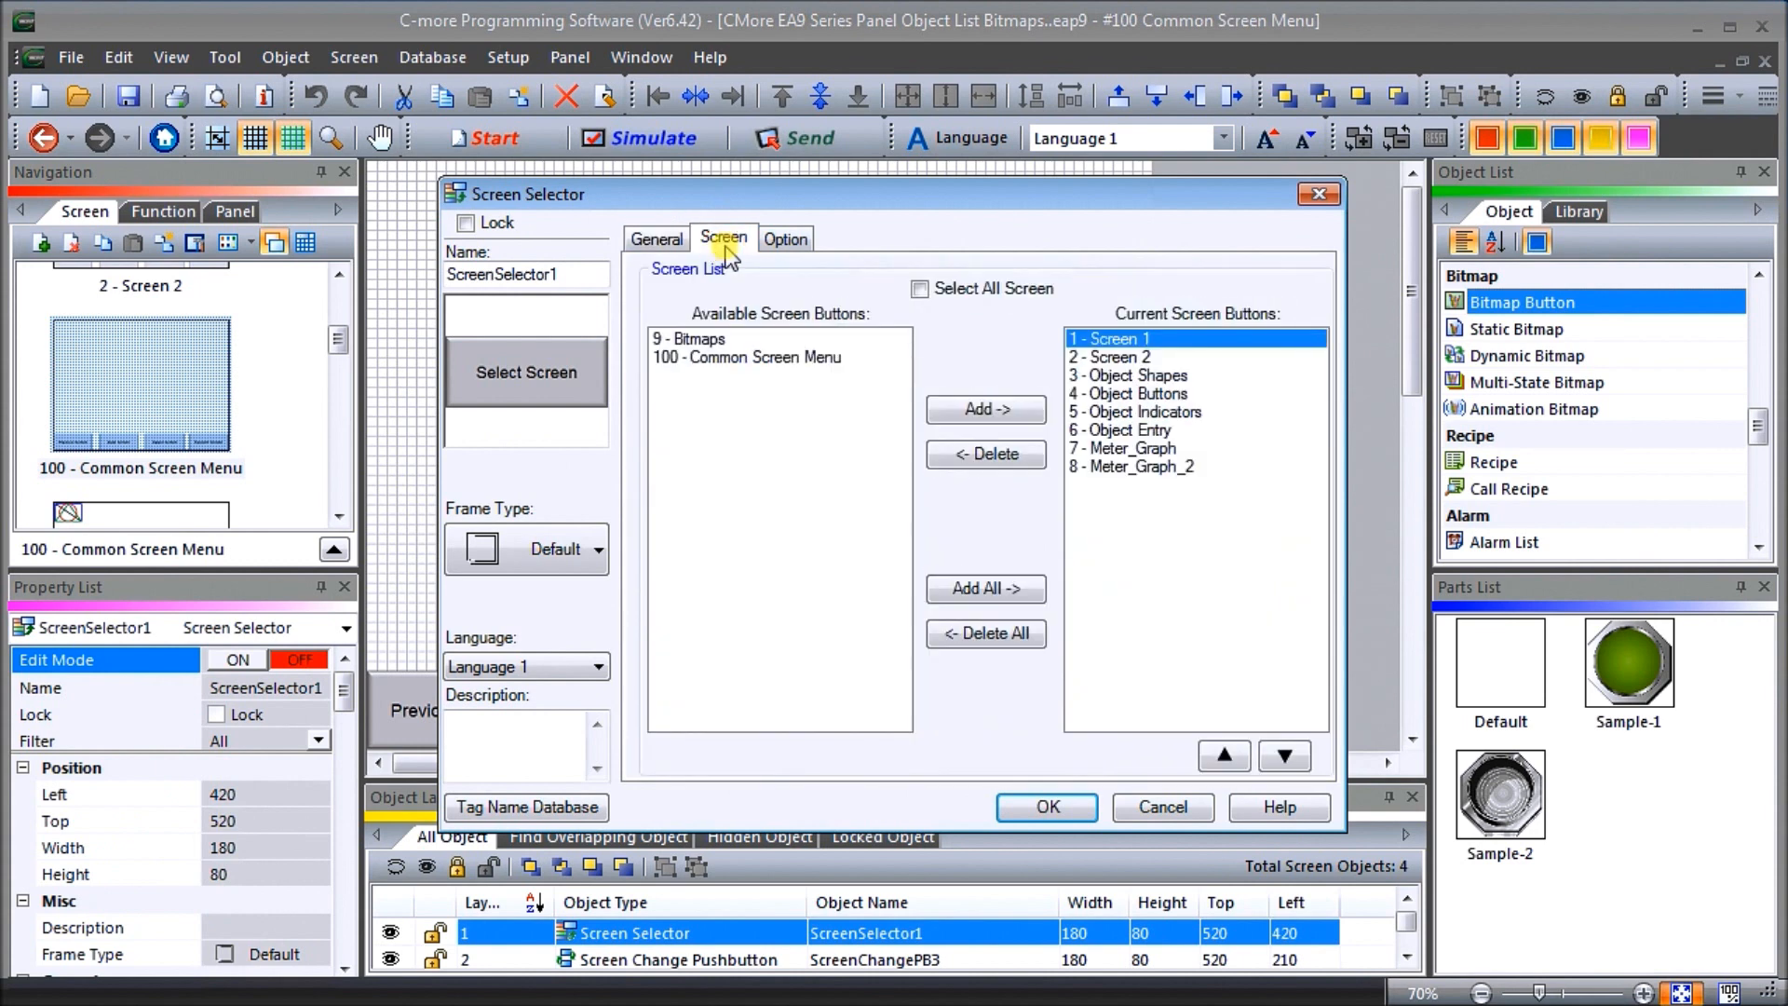
click(689, 339)
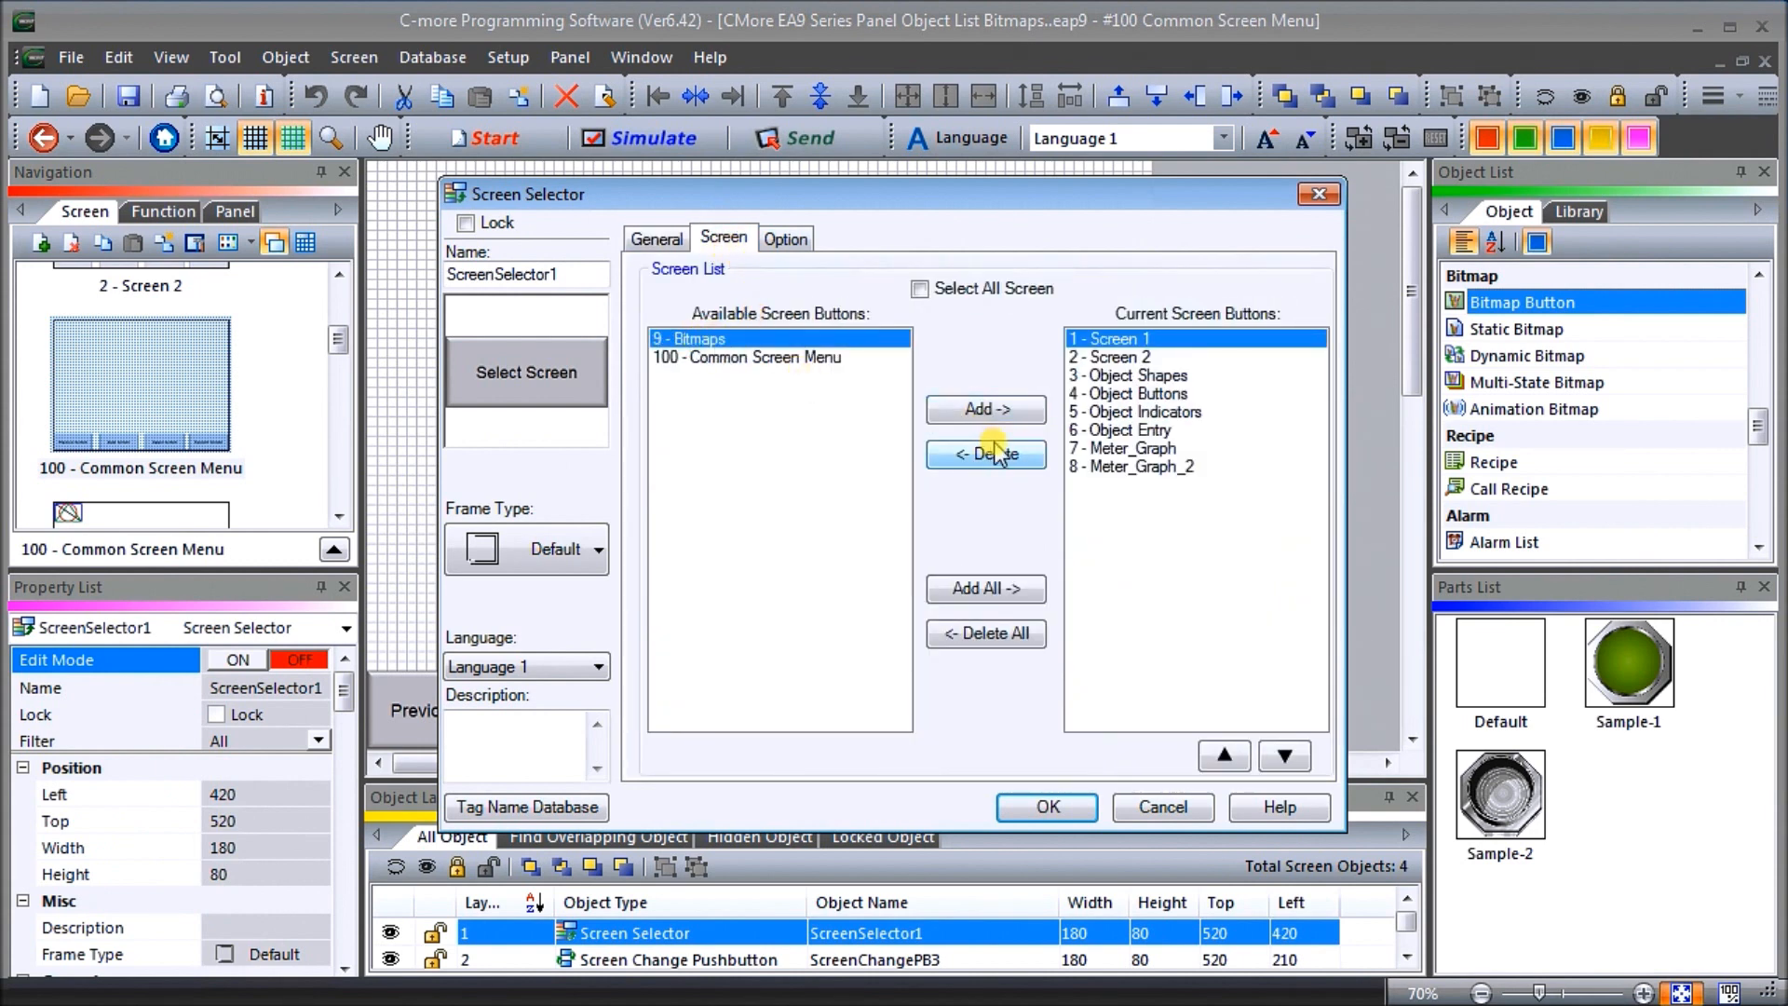
click(973, 408)
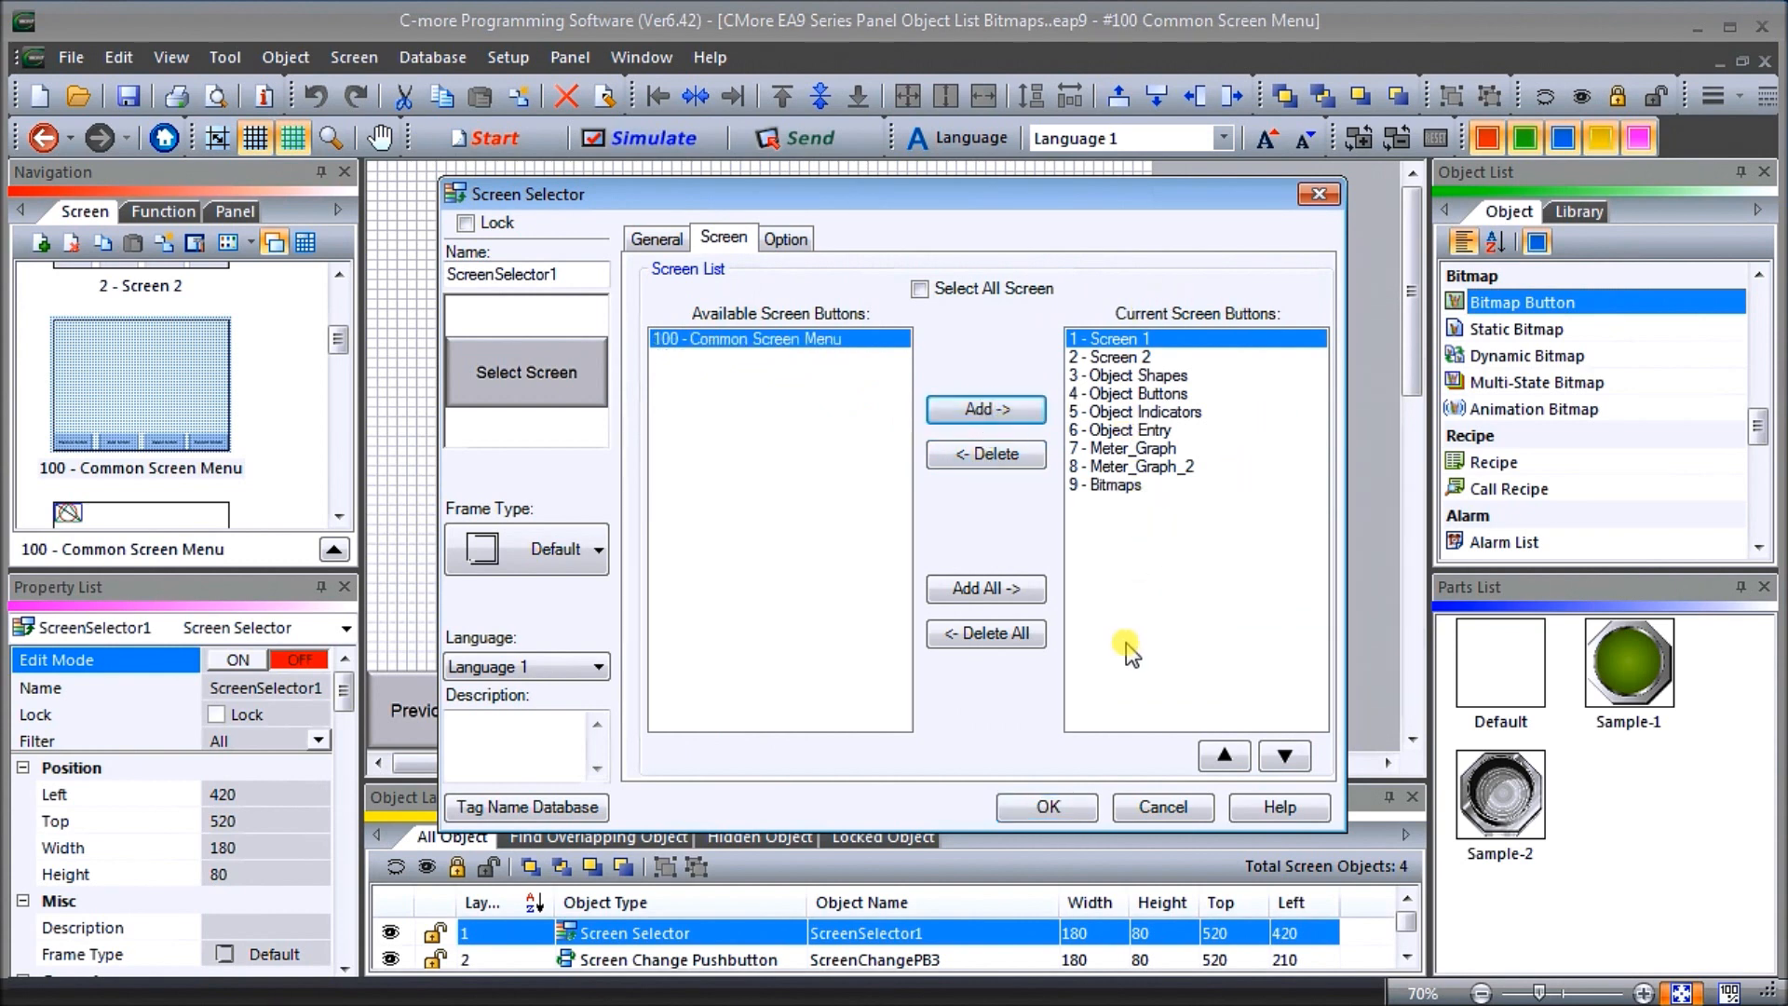
click(1054, 805)
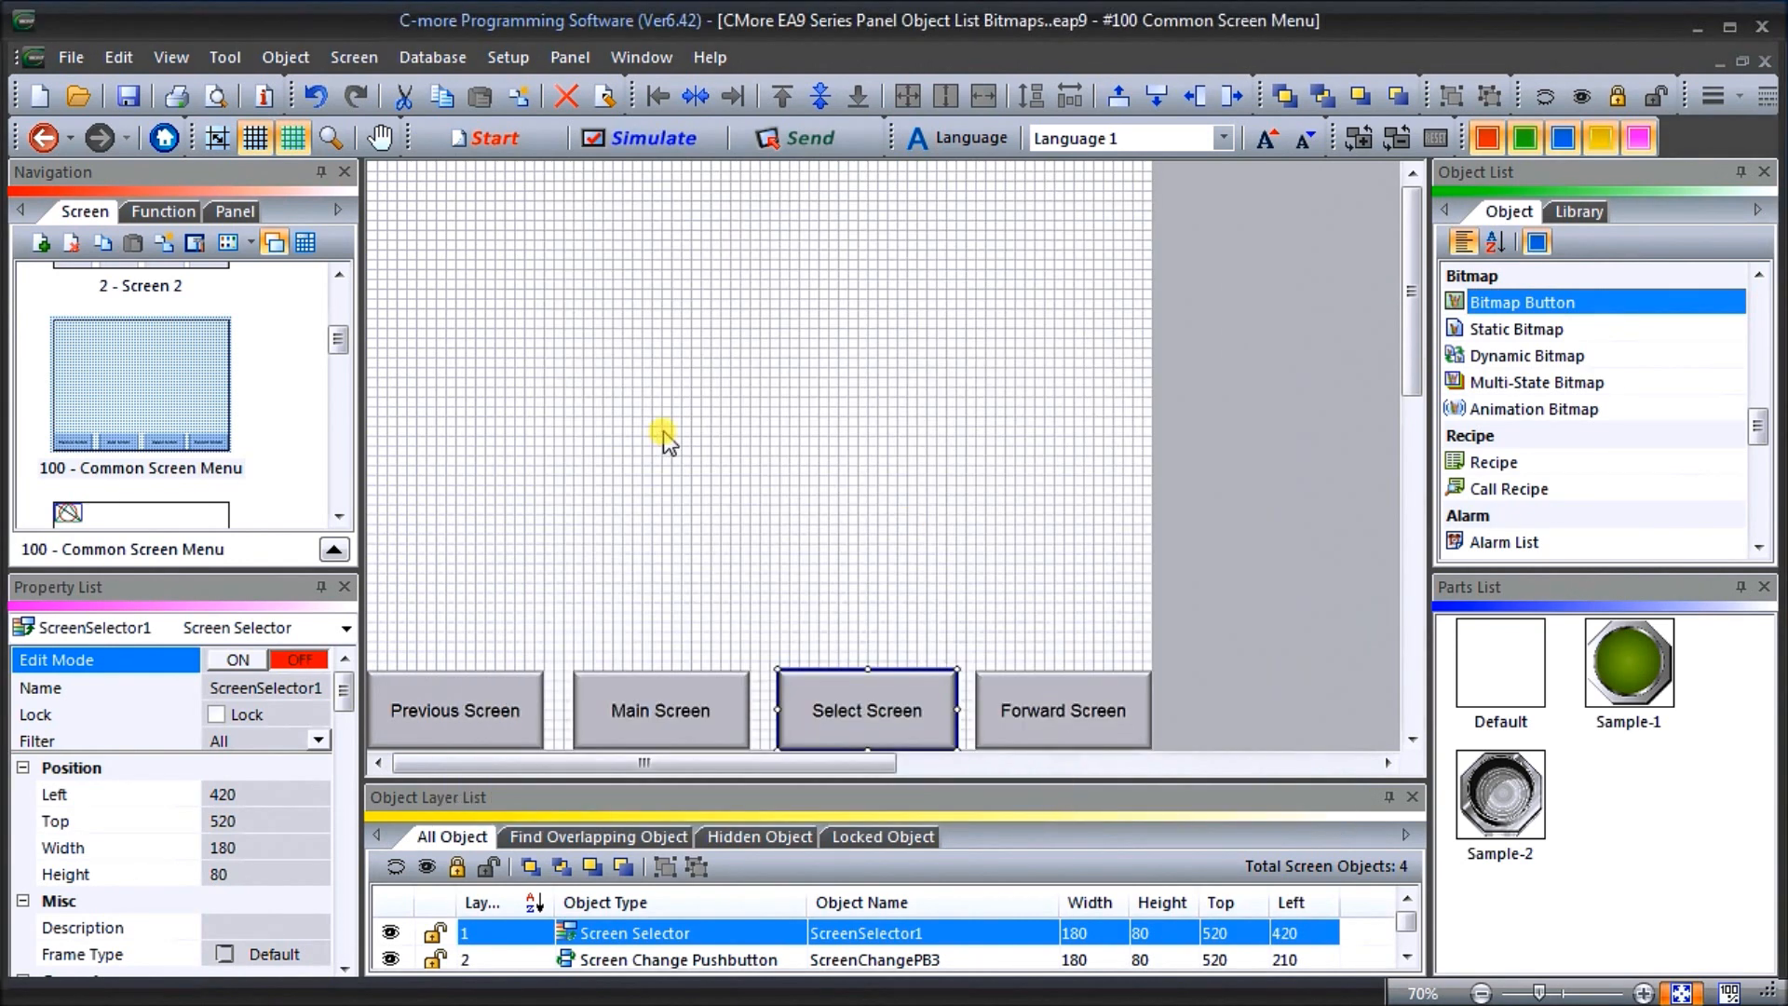
Place a Sample-2 bitmap button on the Bitmaps screen at about left 40, top 20, and preview its ON and OFF states
drag(339, 339, 343, 503)
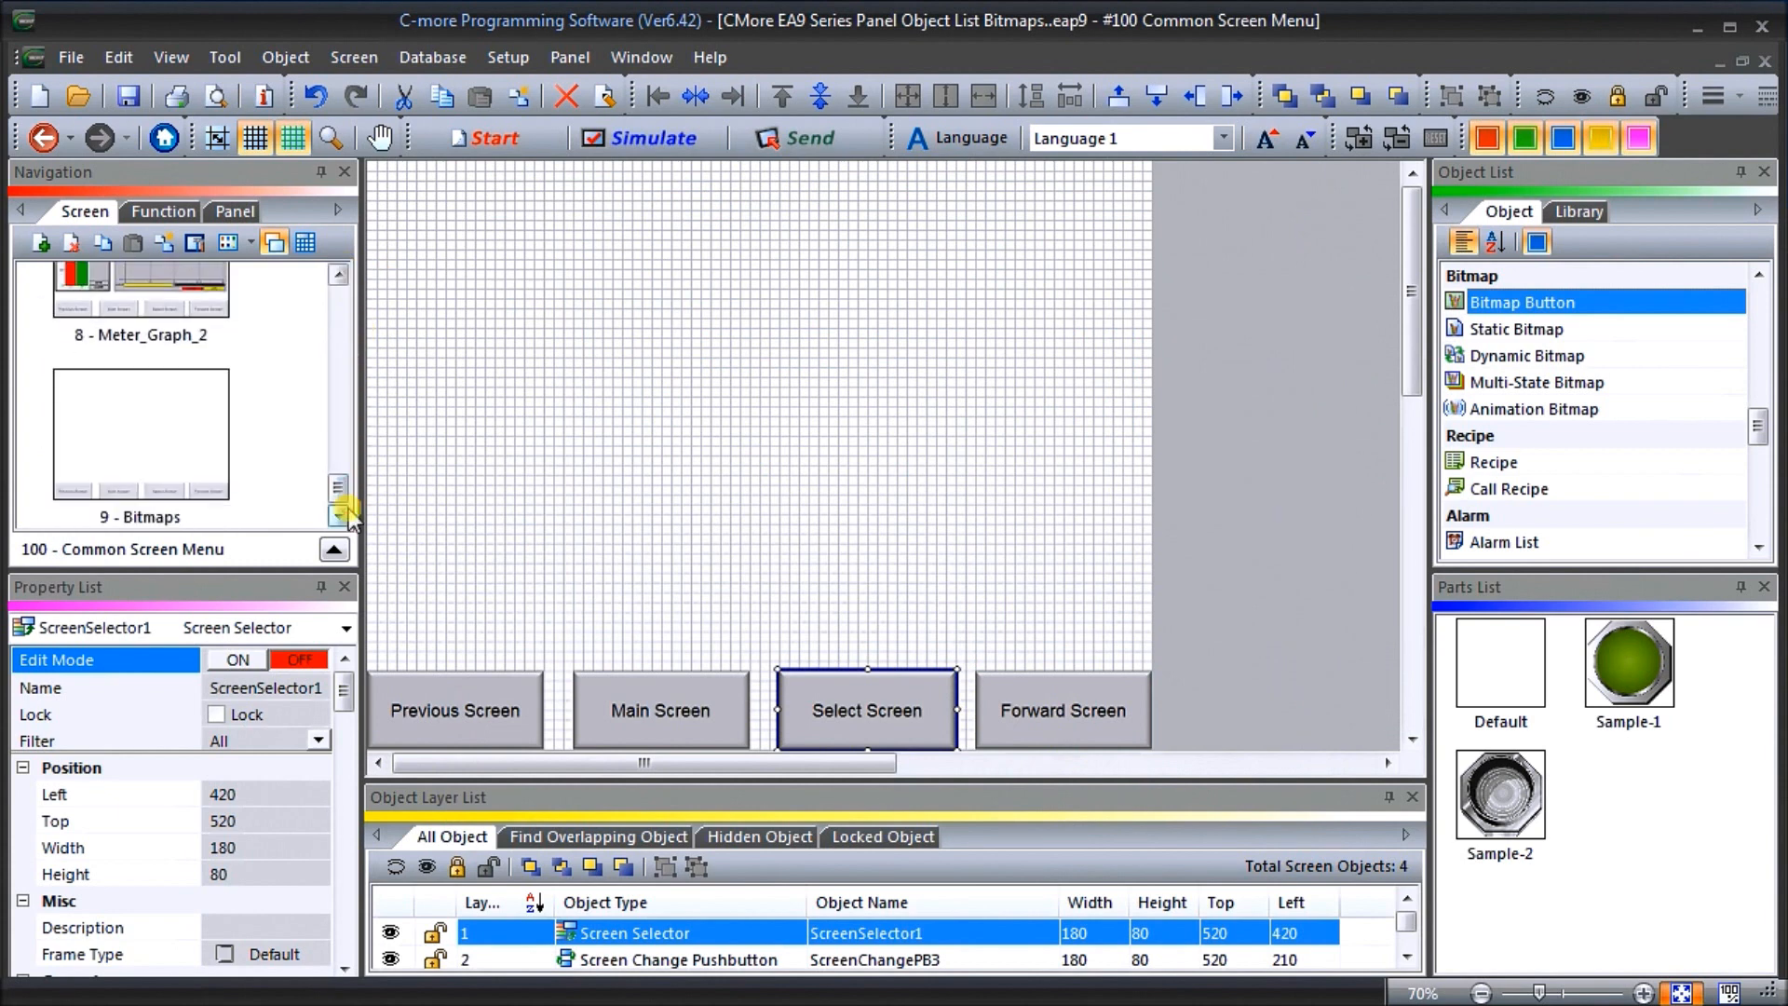
double_click(144, 430)
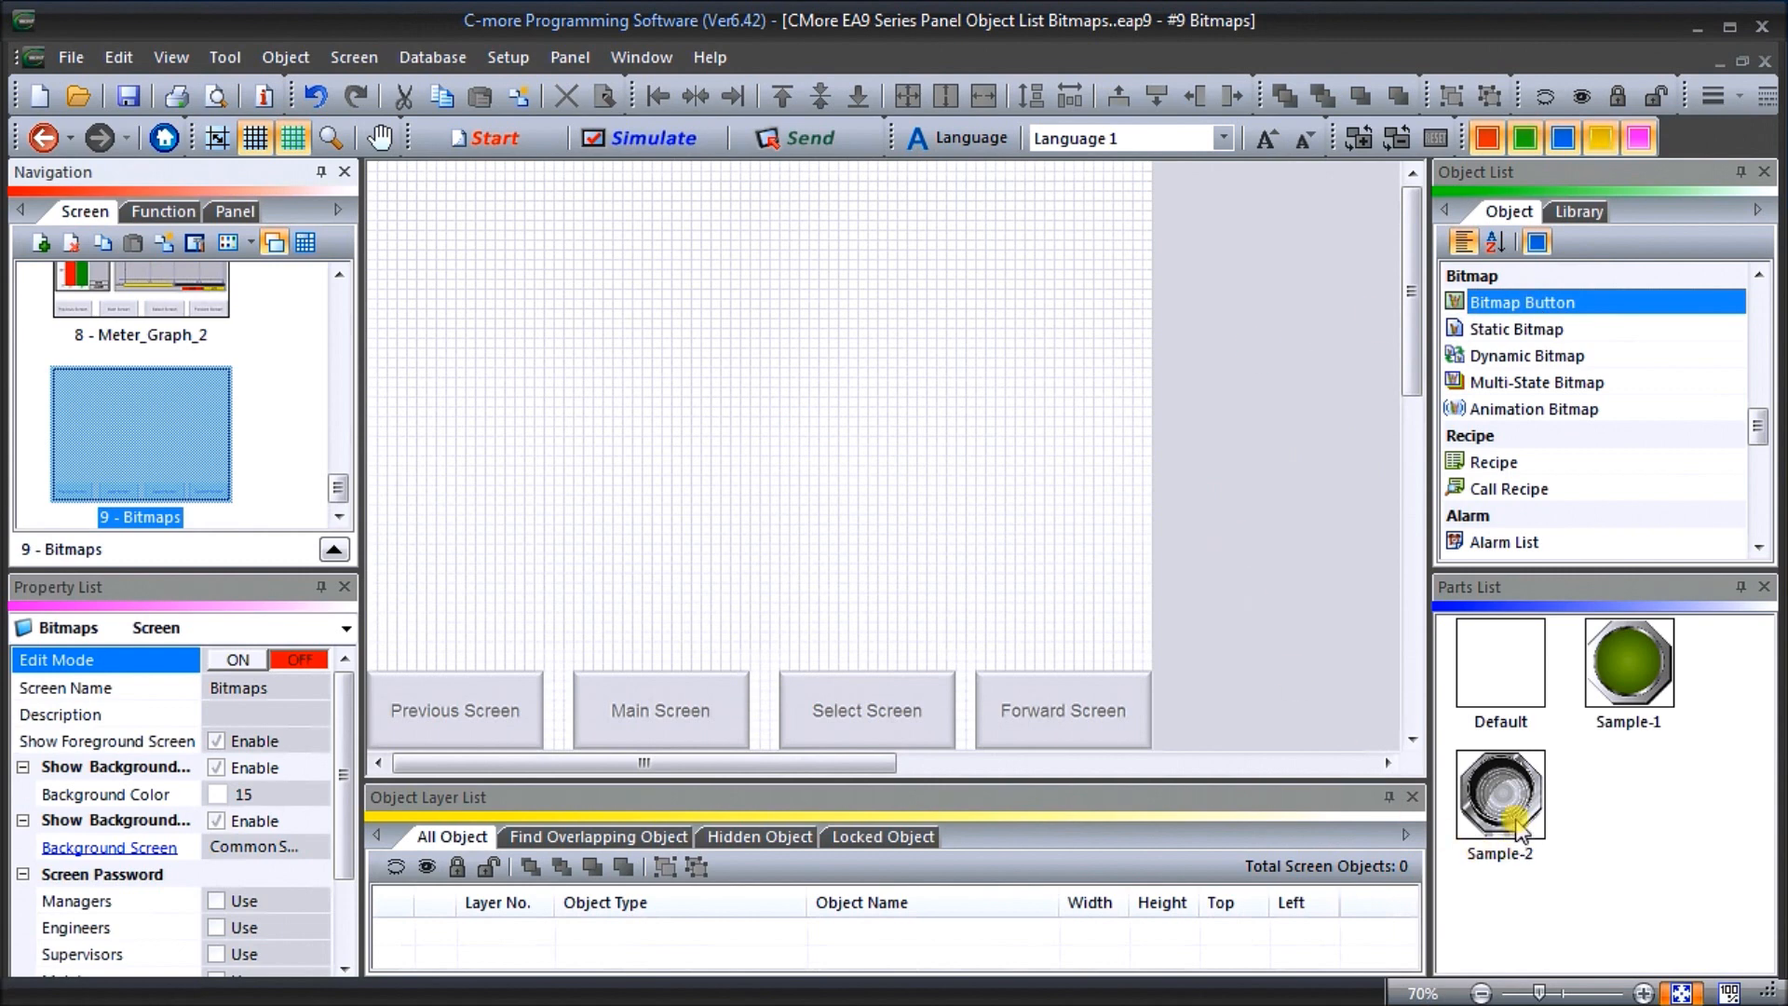
drag(1515, 826, 407, 186)
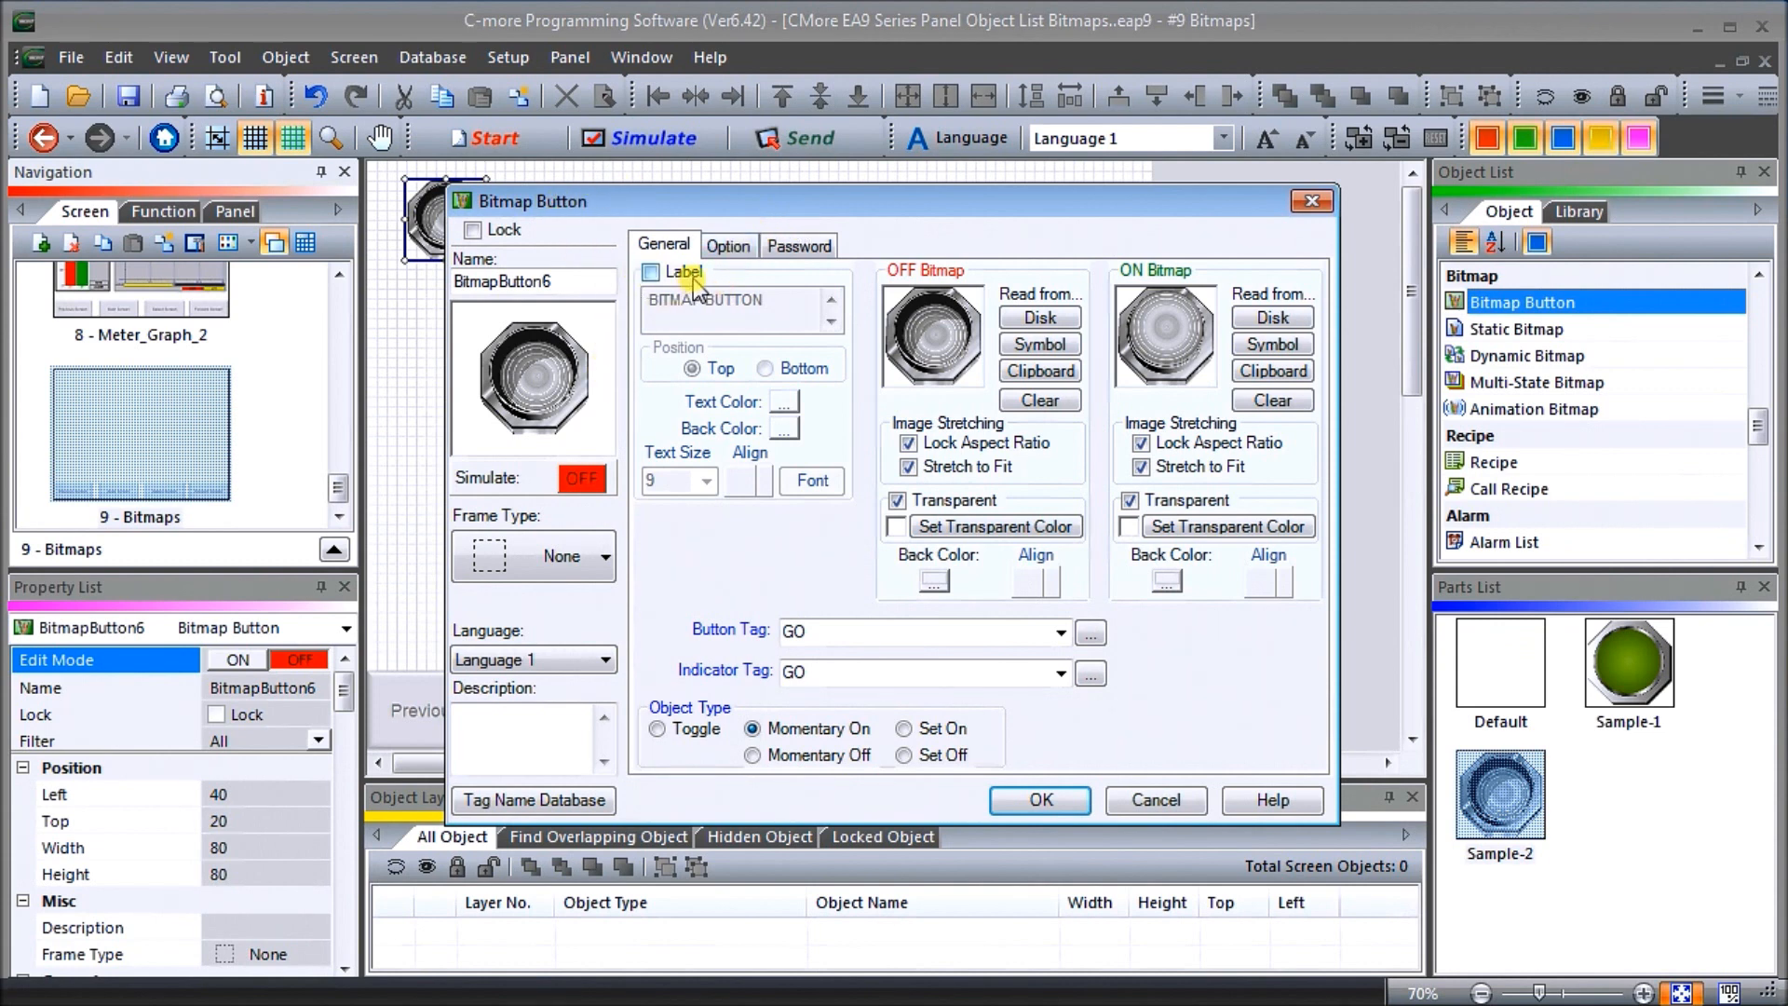
click(581, 480)
click(581, 480)
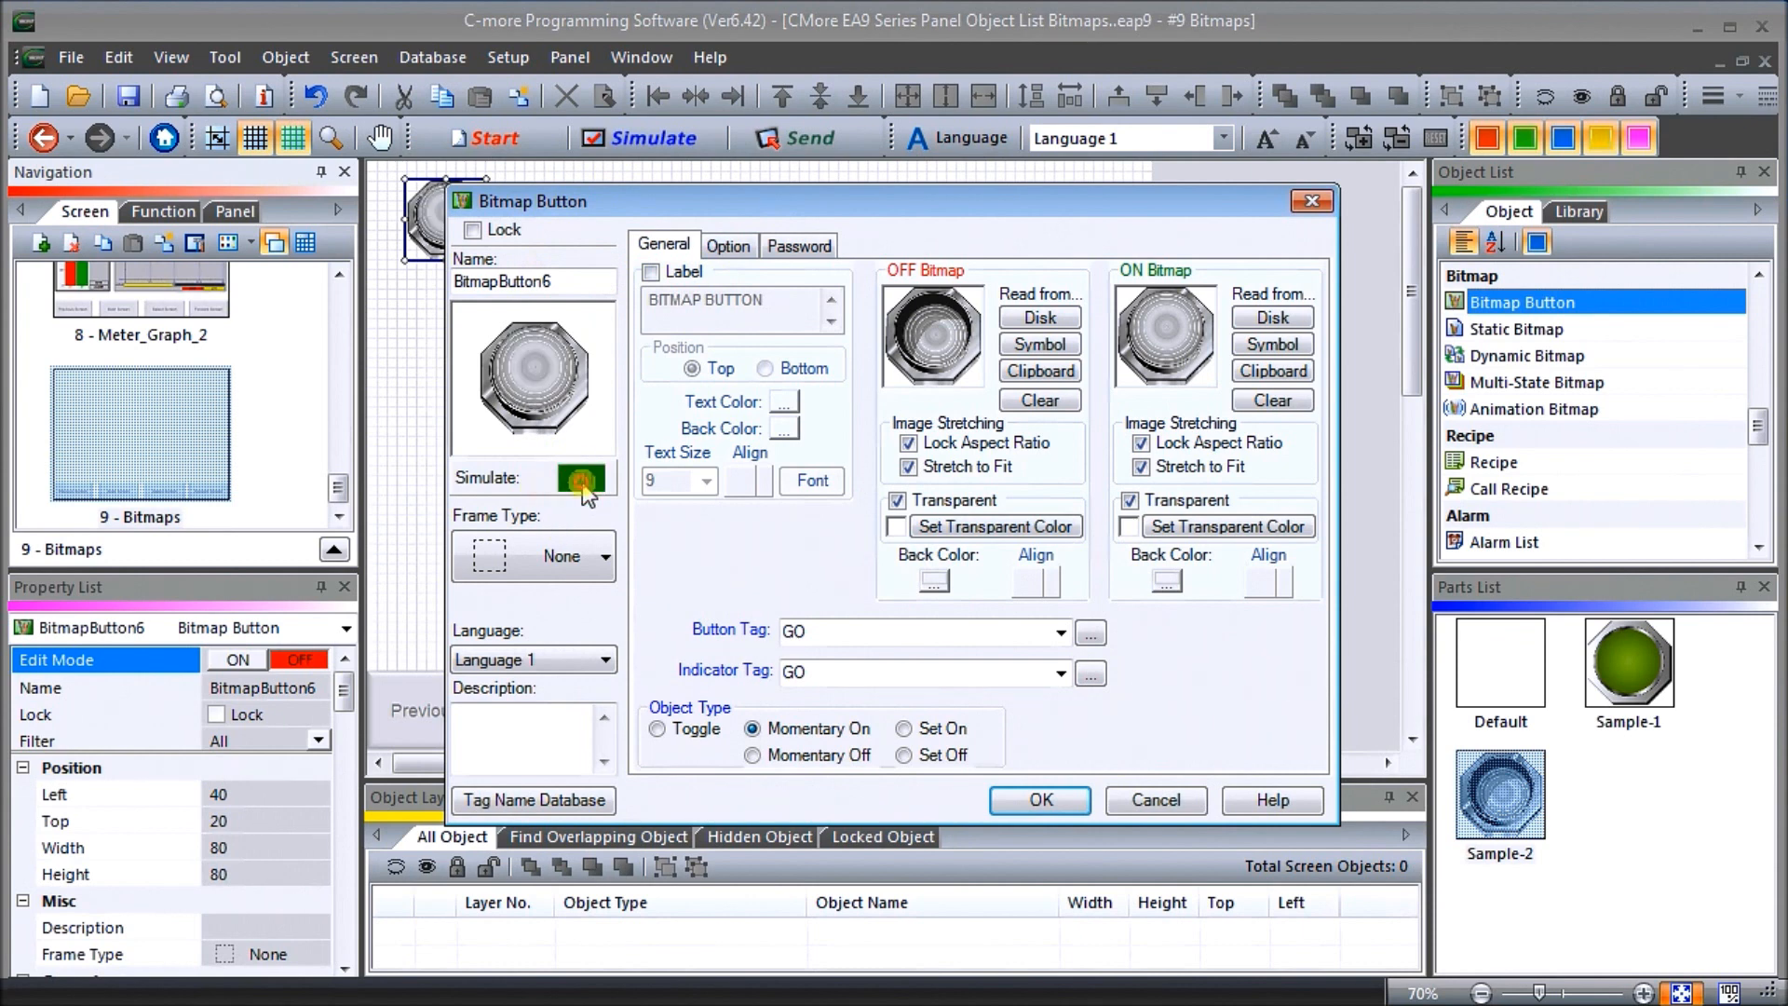
click(581, 480)
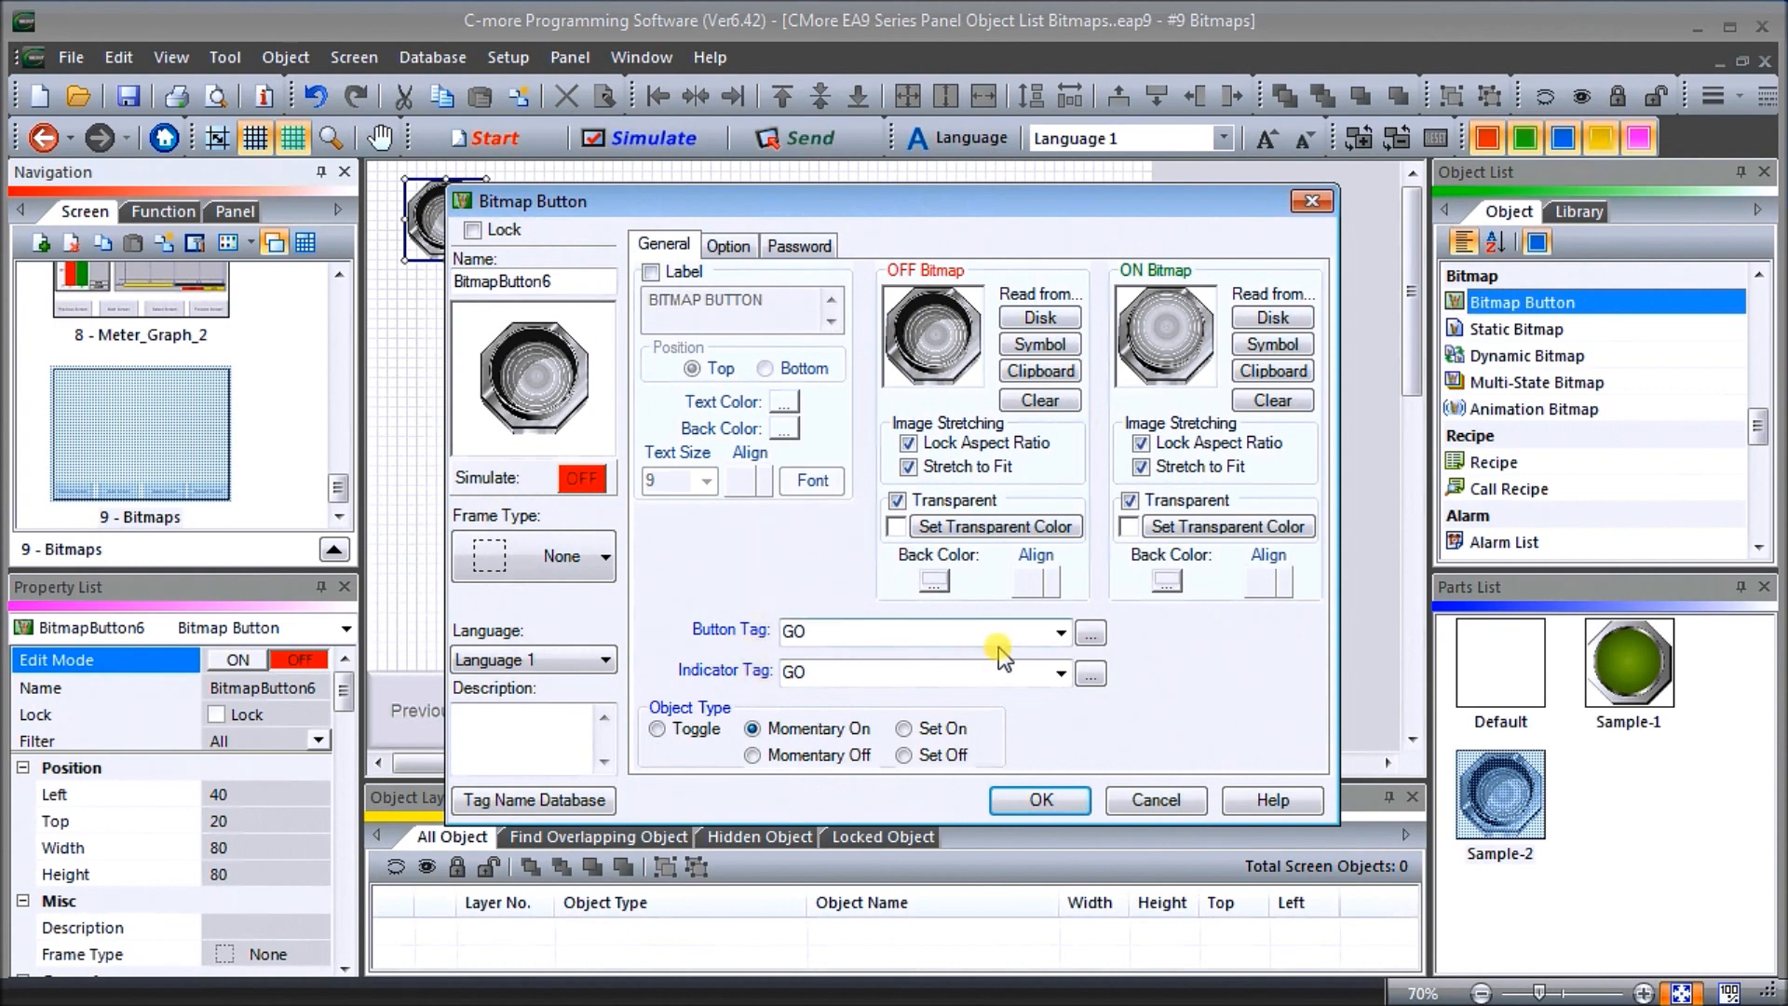
Assign the tag MC60 - BITMAP BUTTON as both the button tag and the indicator tag of the bitmap button
click(1083, 641)
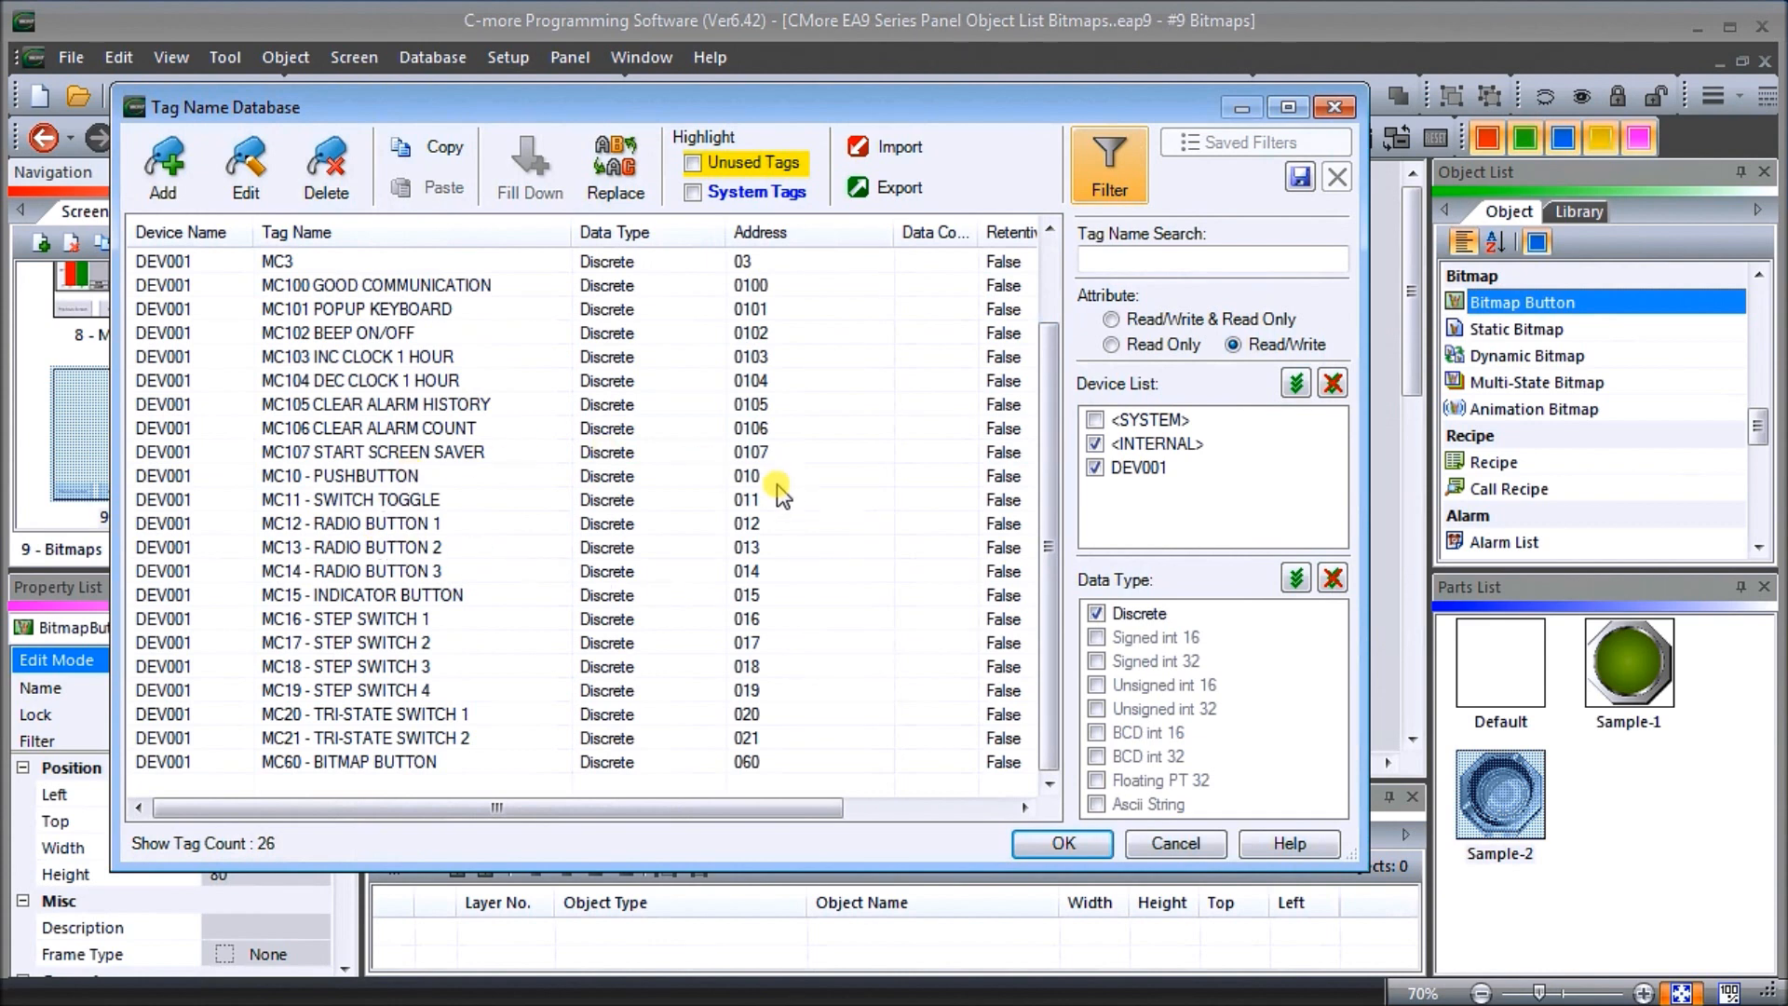
click(346, 763)
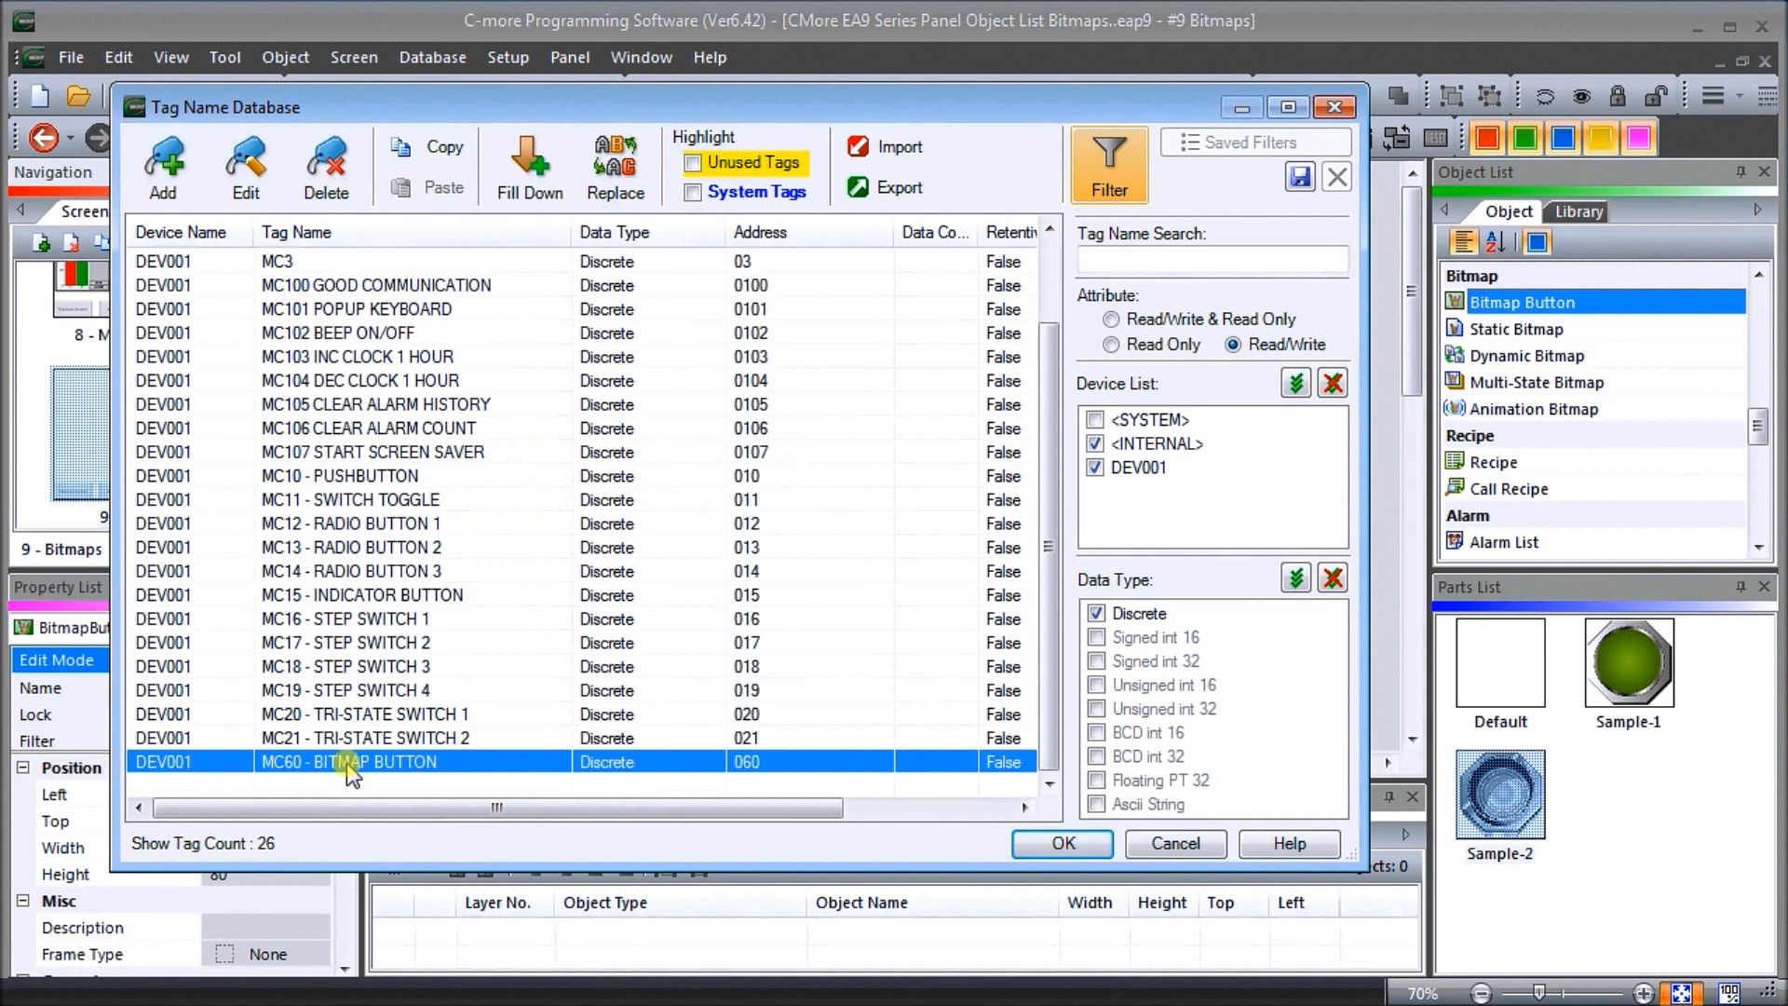
click(1063, 844)
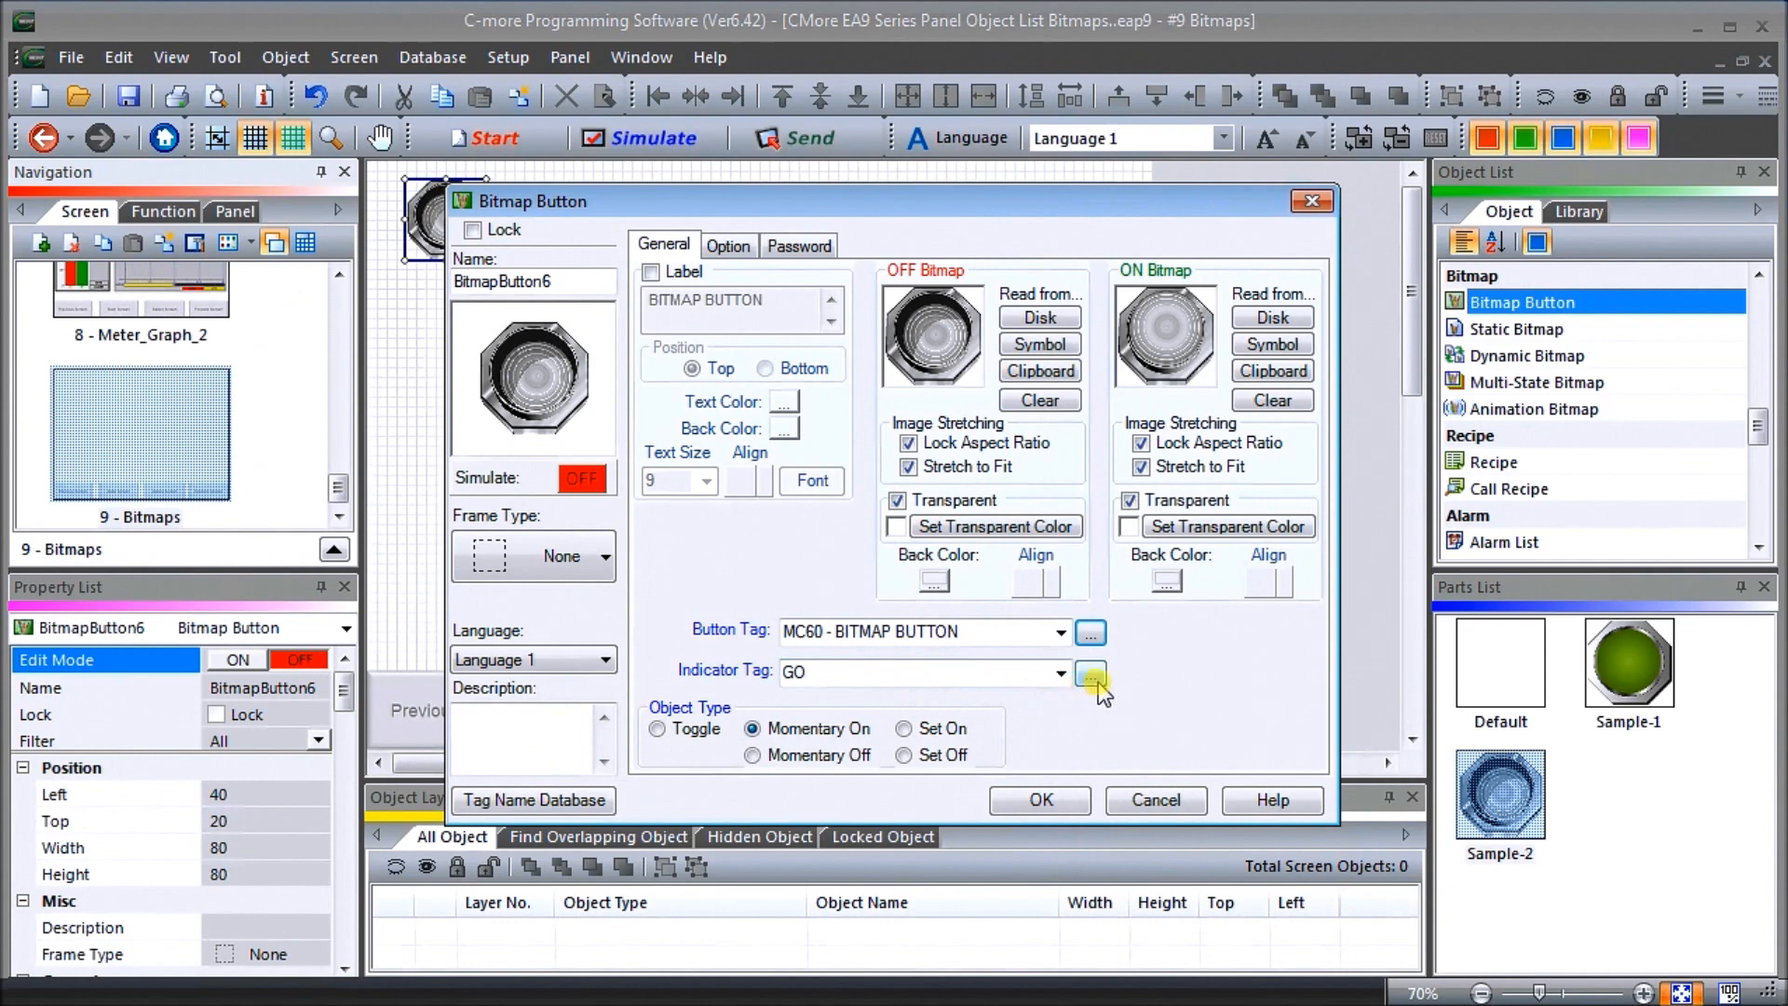
click(1091, 672)
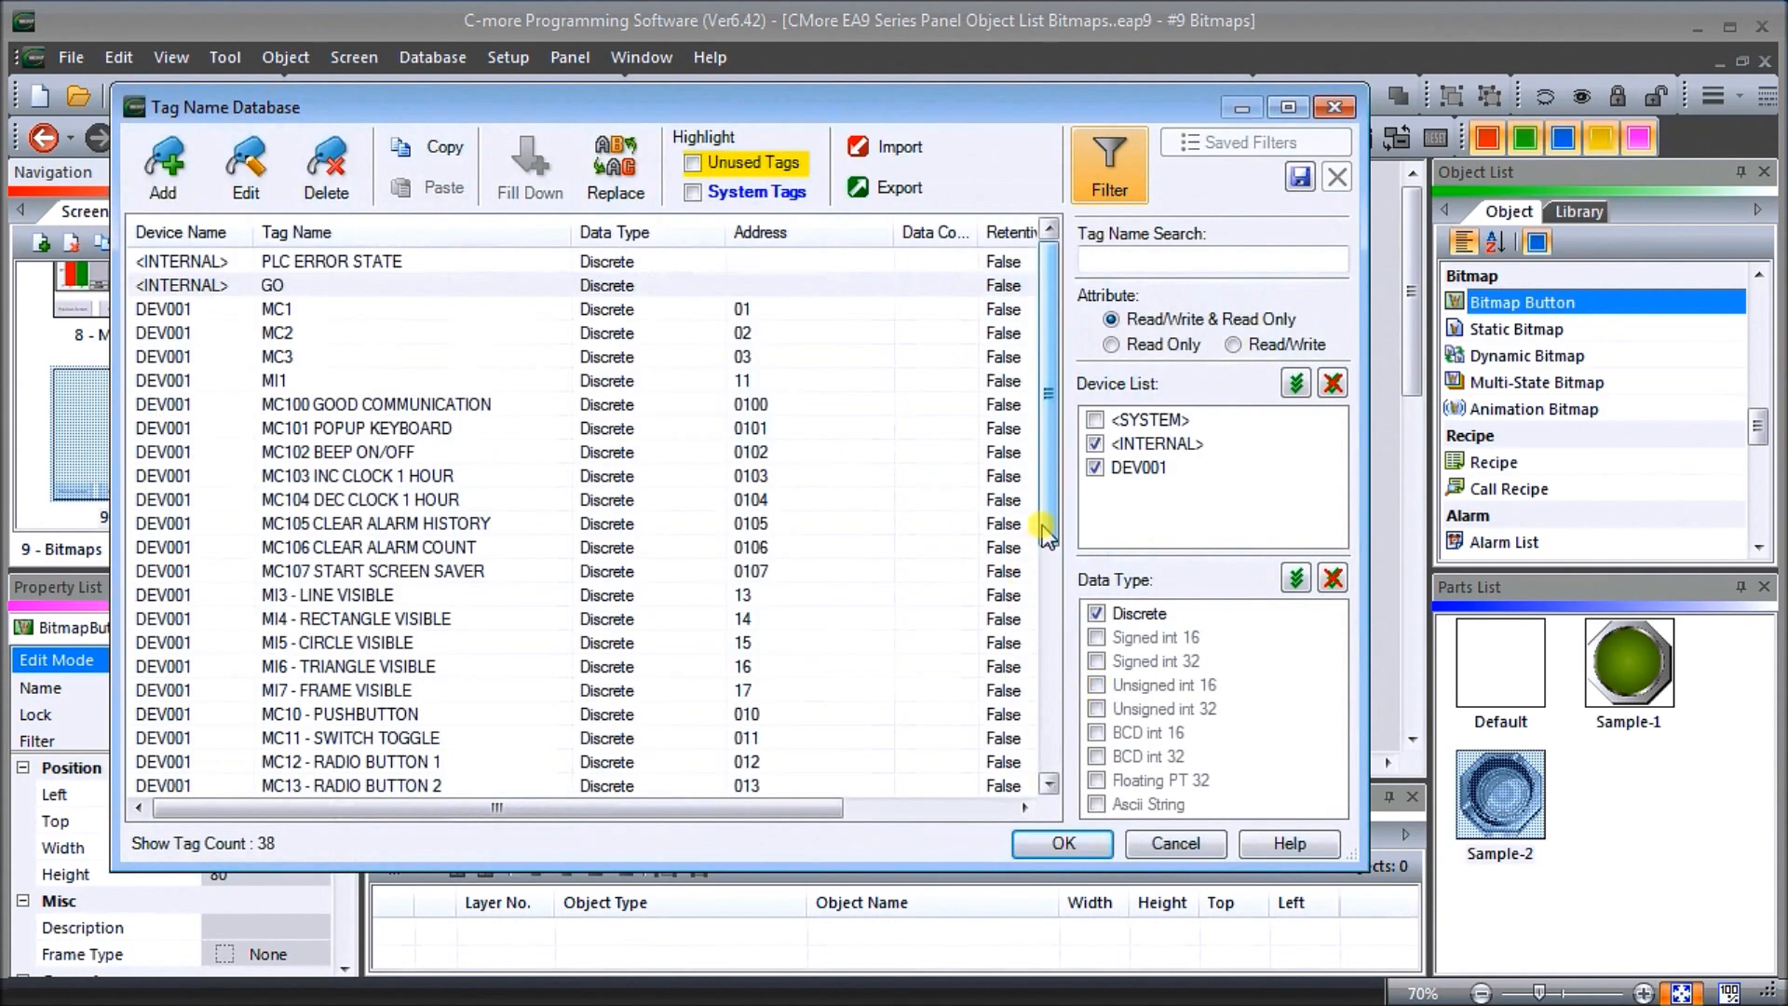
click(1059, 649)
click(1059, 649)
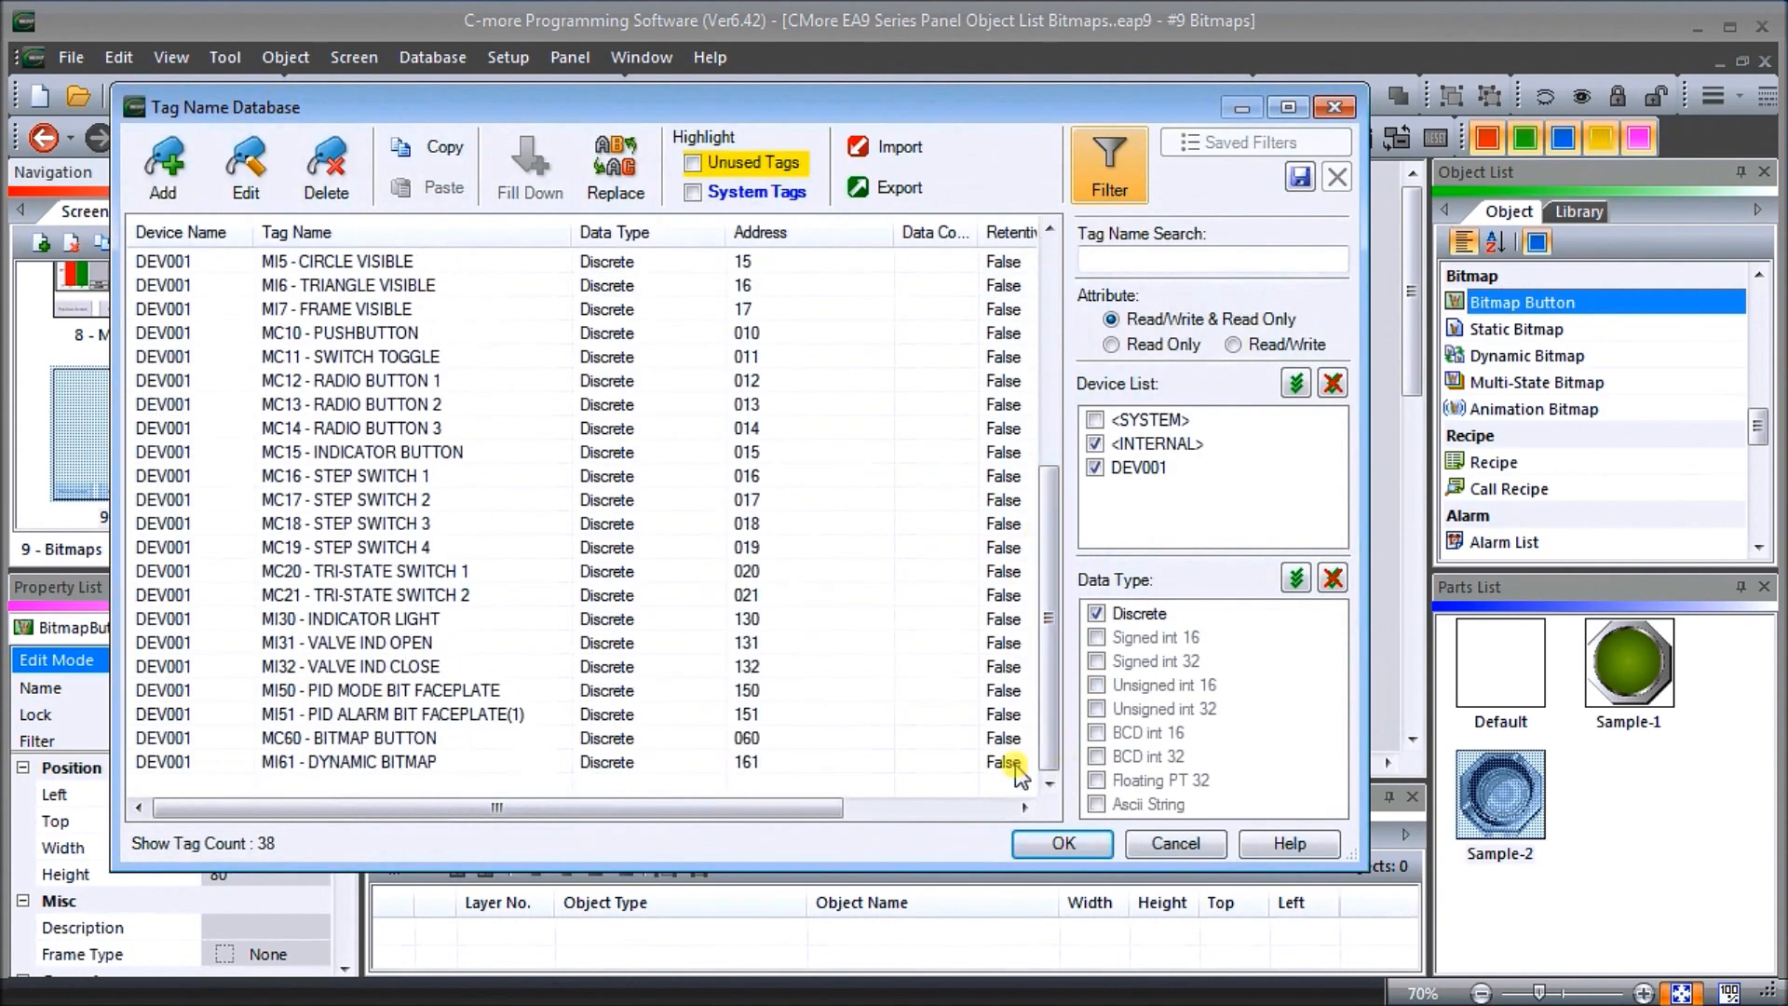
click(361, 740)
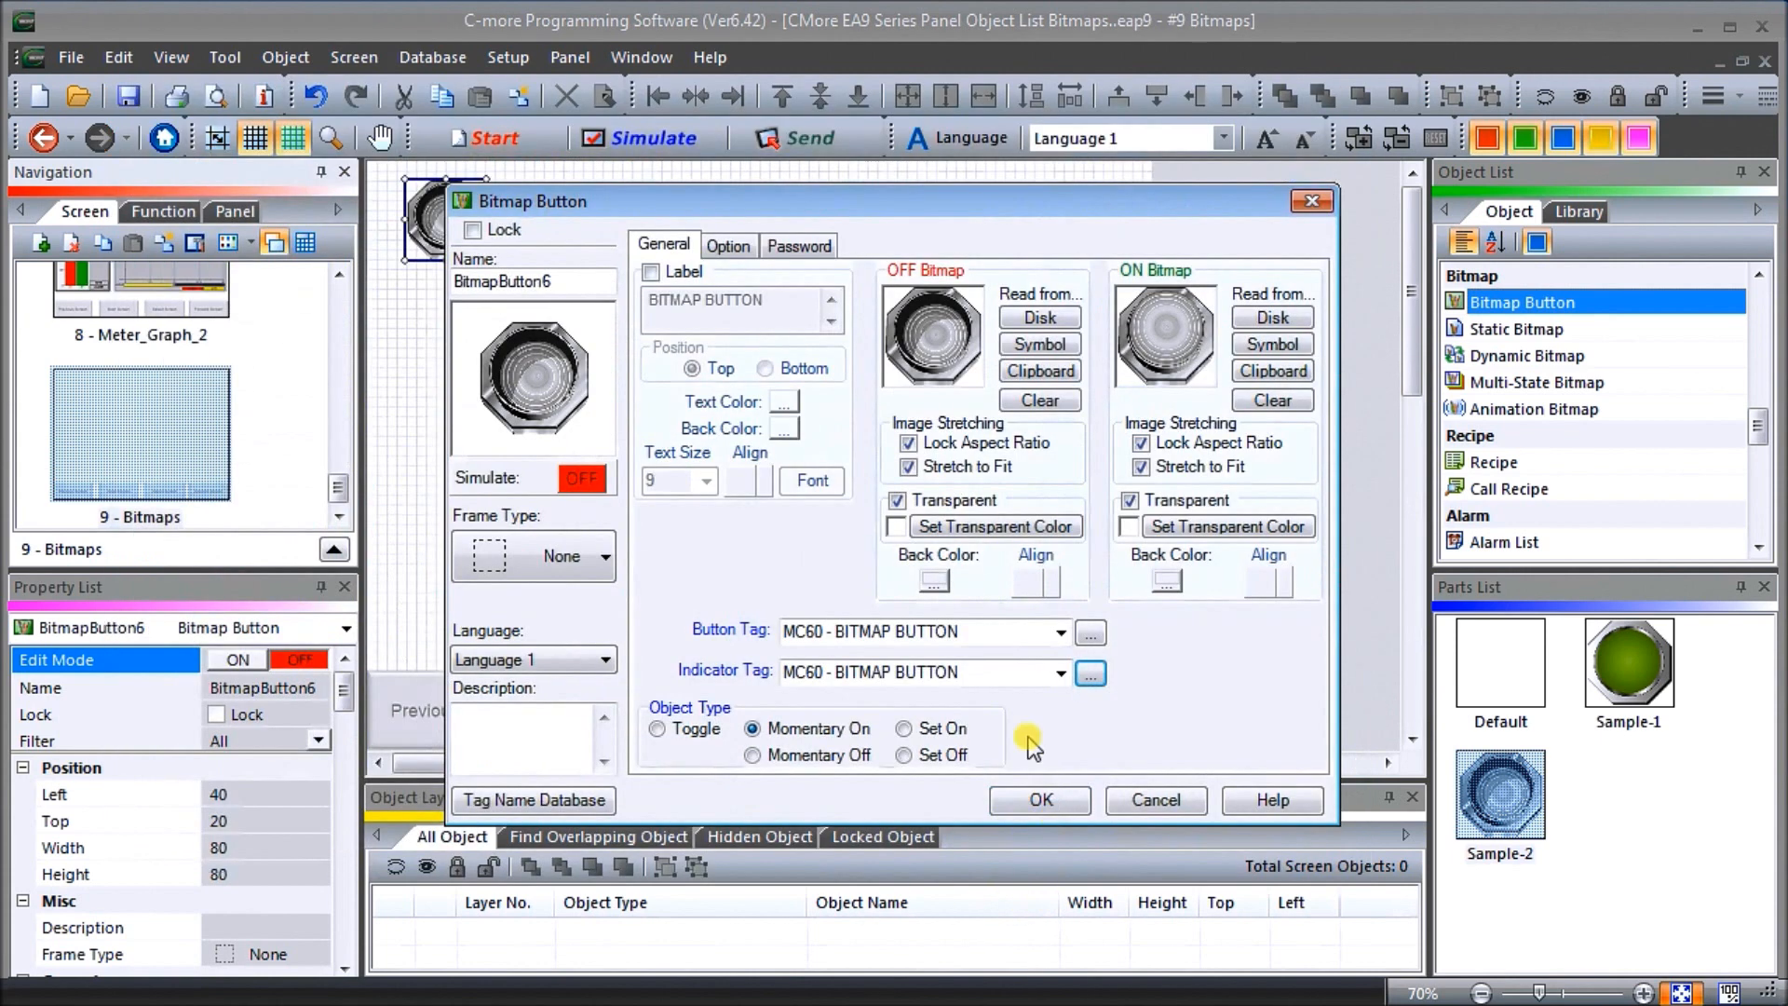
click(1063, 842)
Set the bitmap button's object type to Toggle, review its option and password settings, and accept the configuration
click(661, 729)
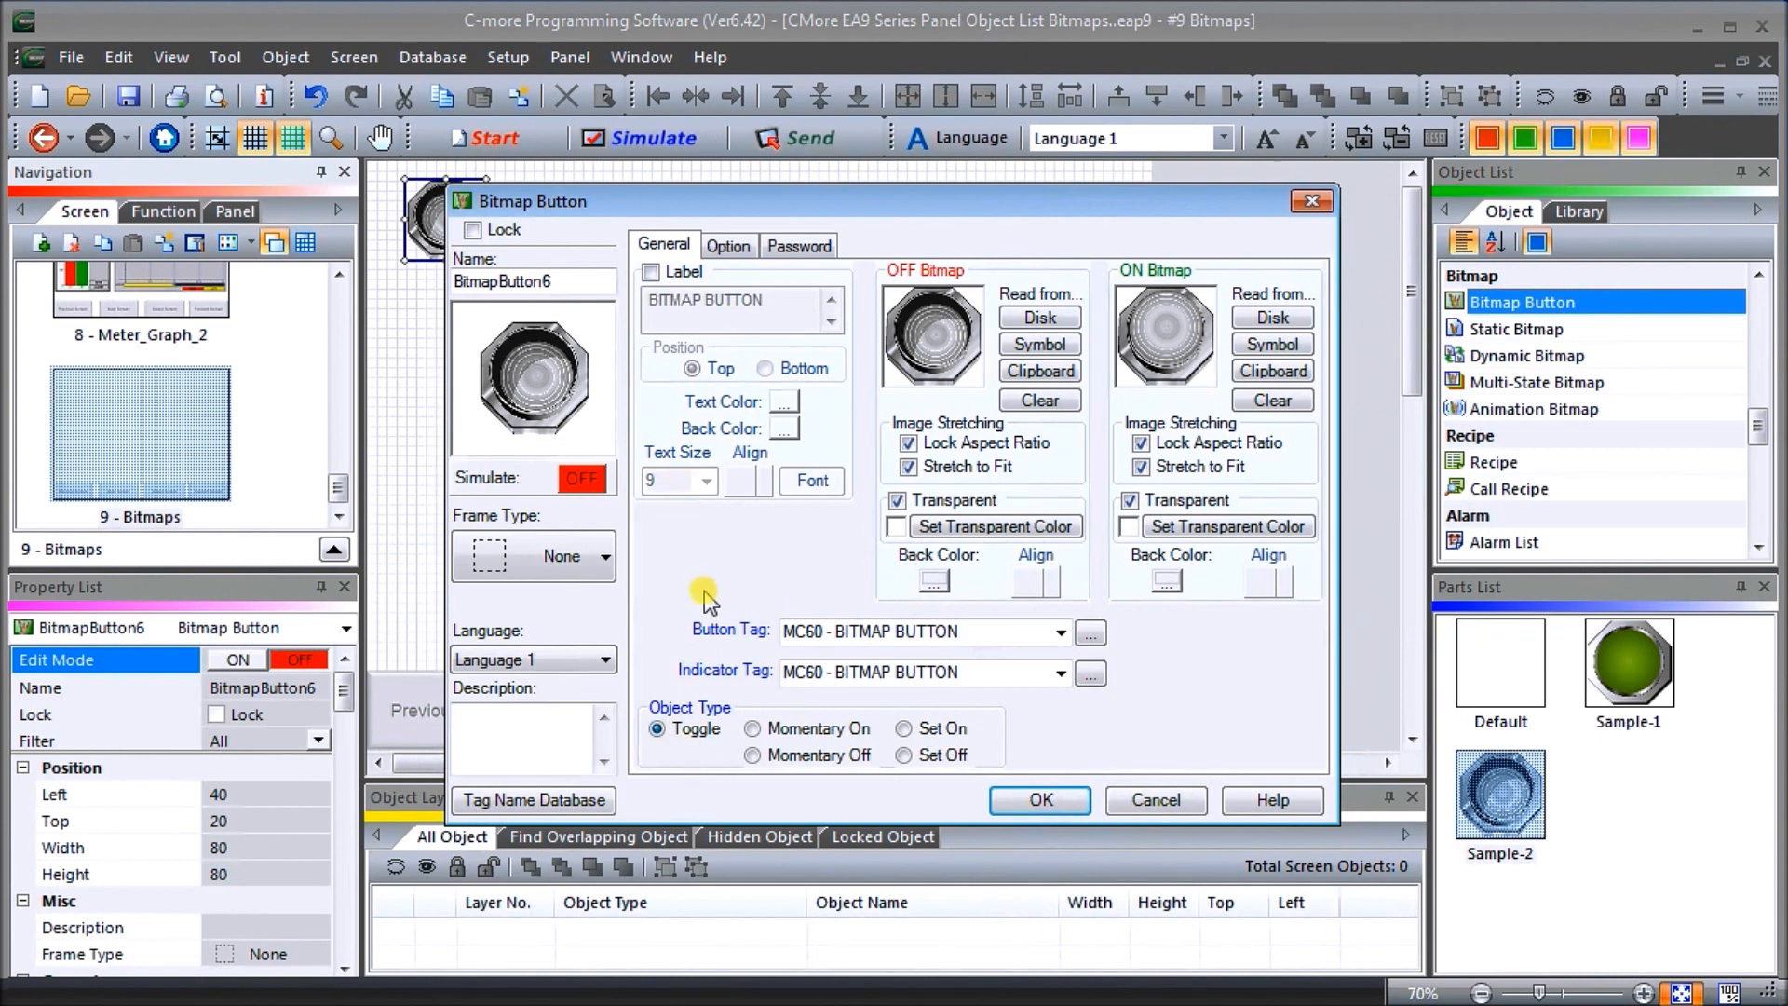
click(728, 245)
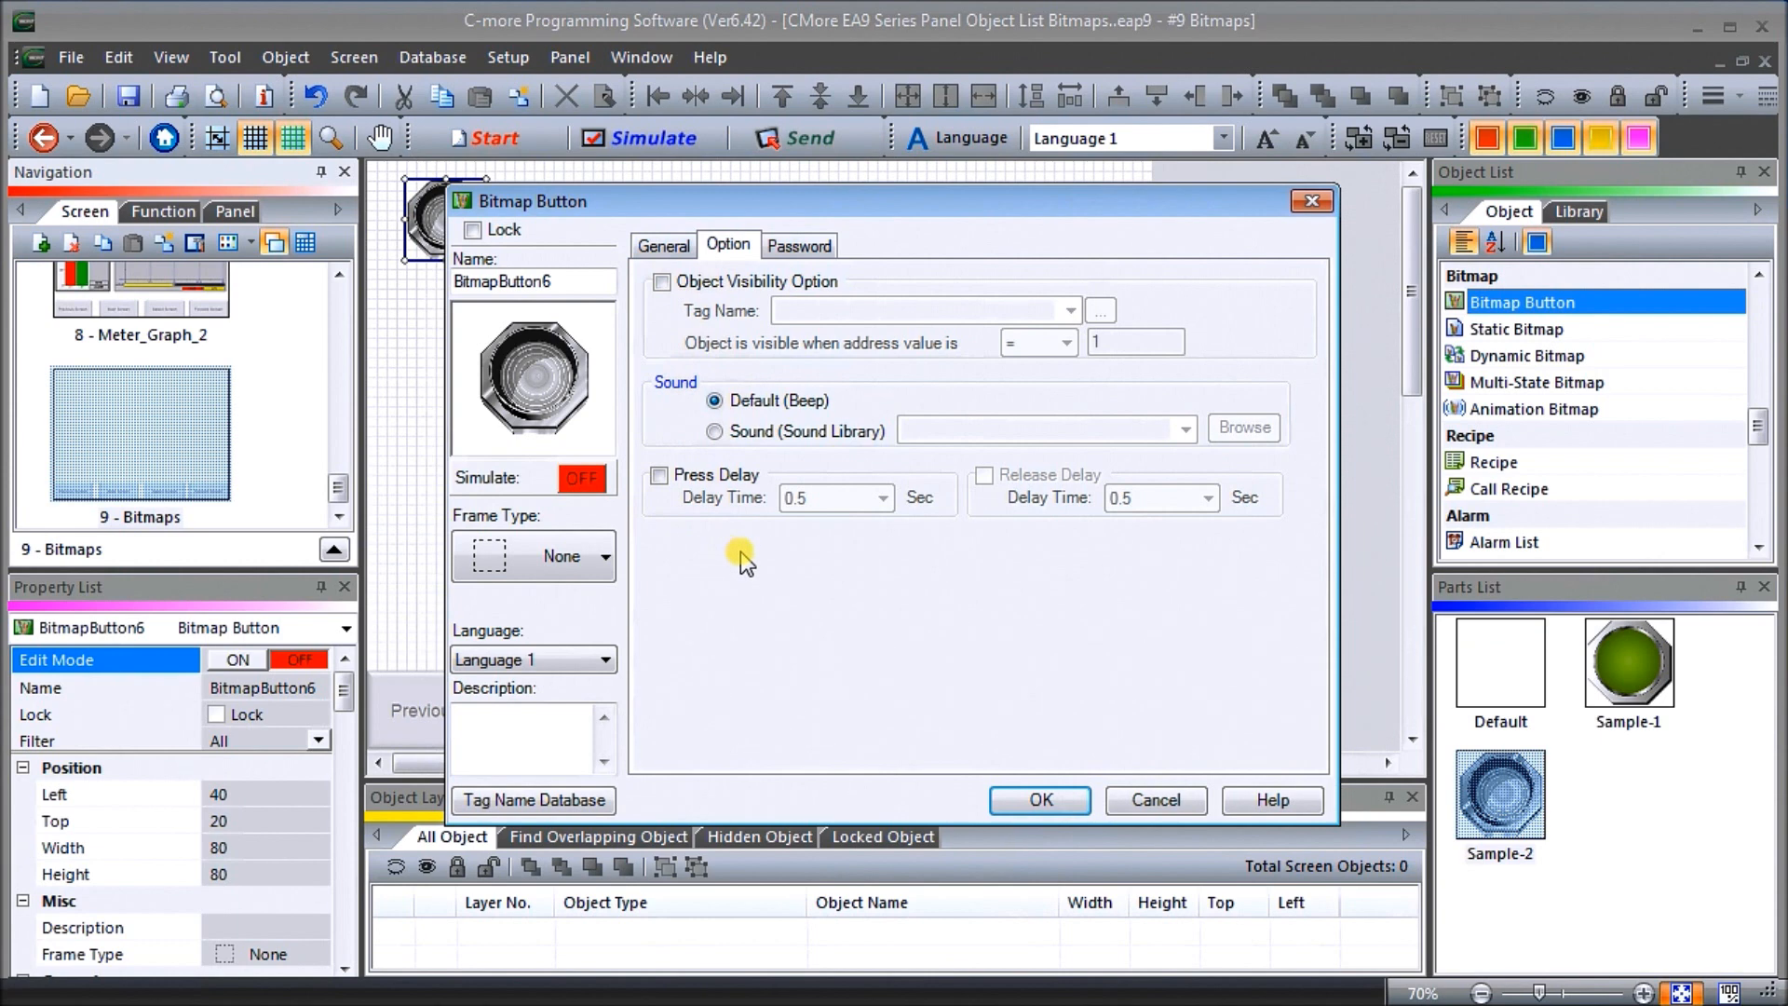
click(797, 243)
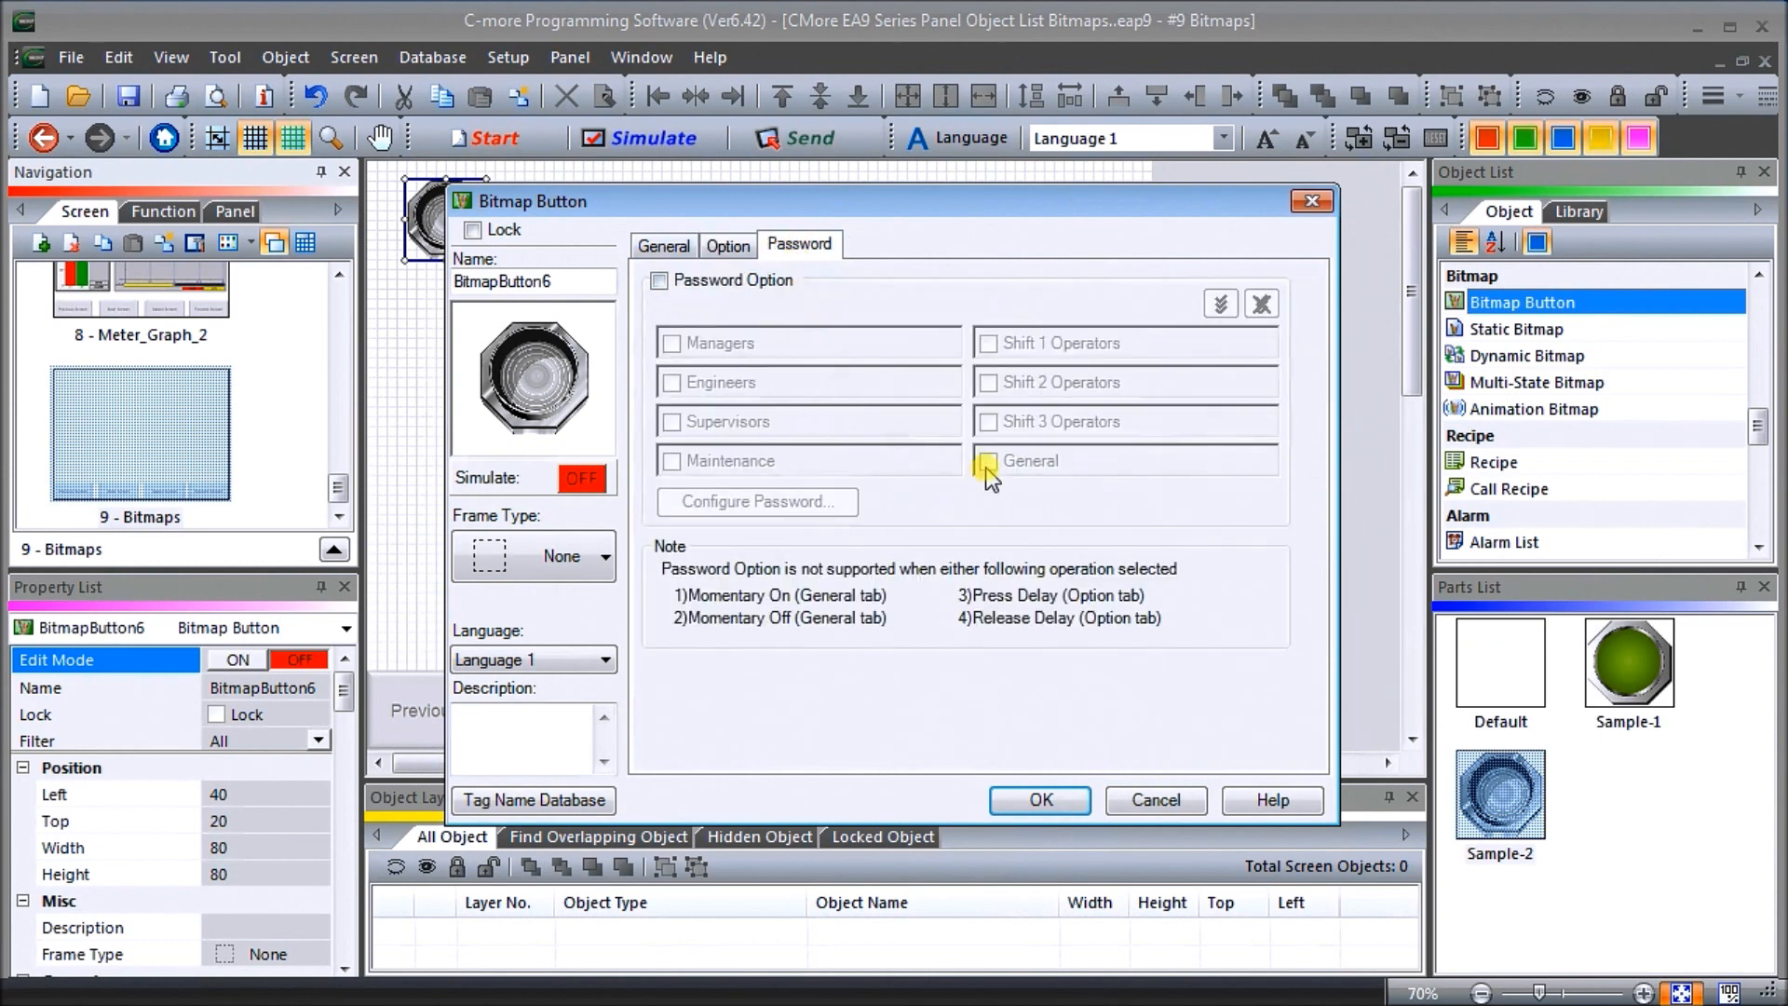
click(1041, 801)
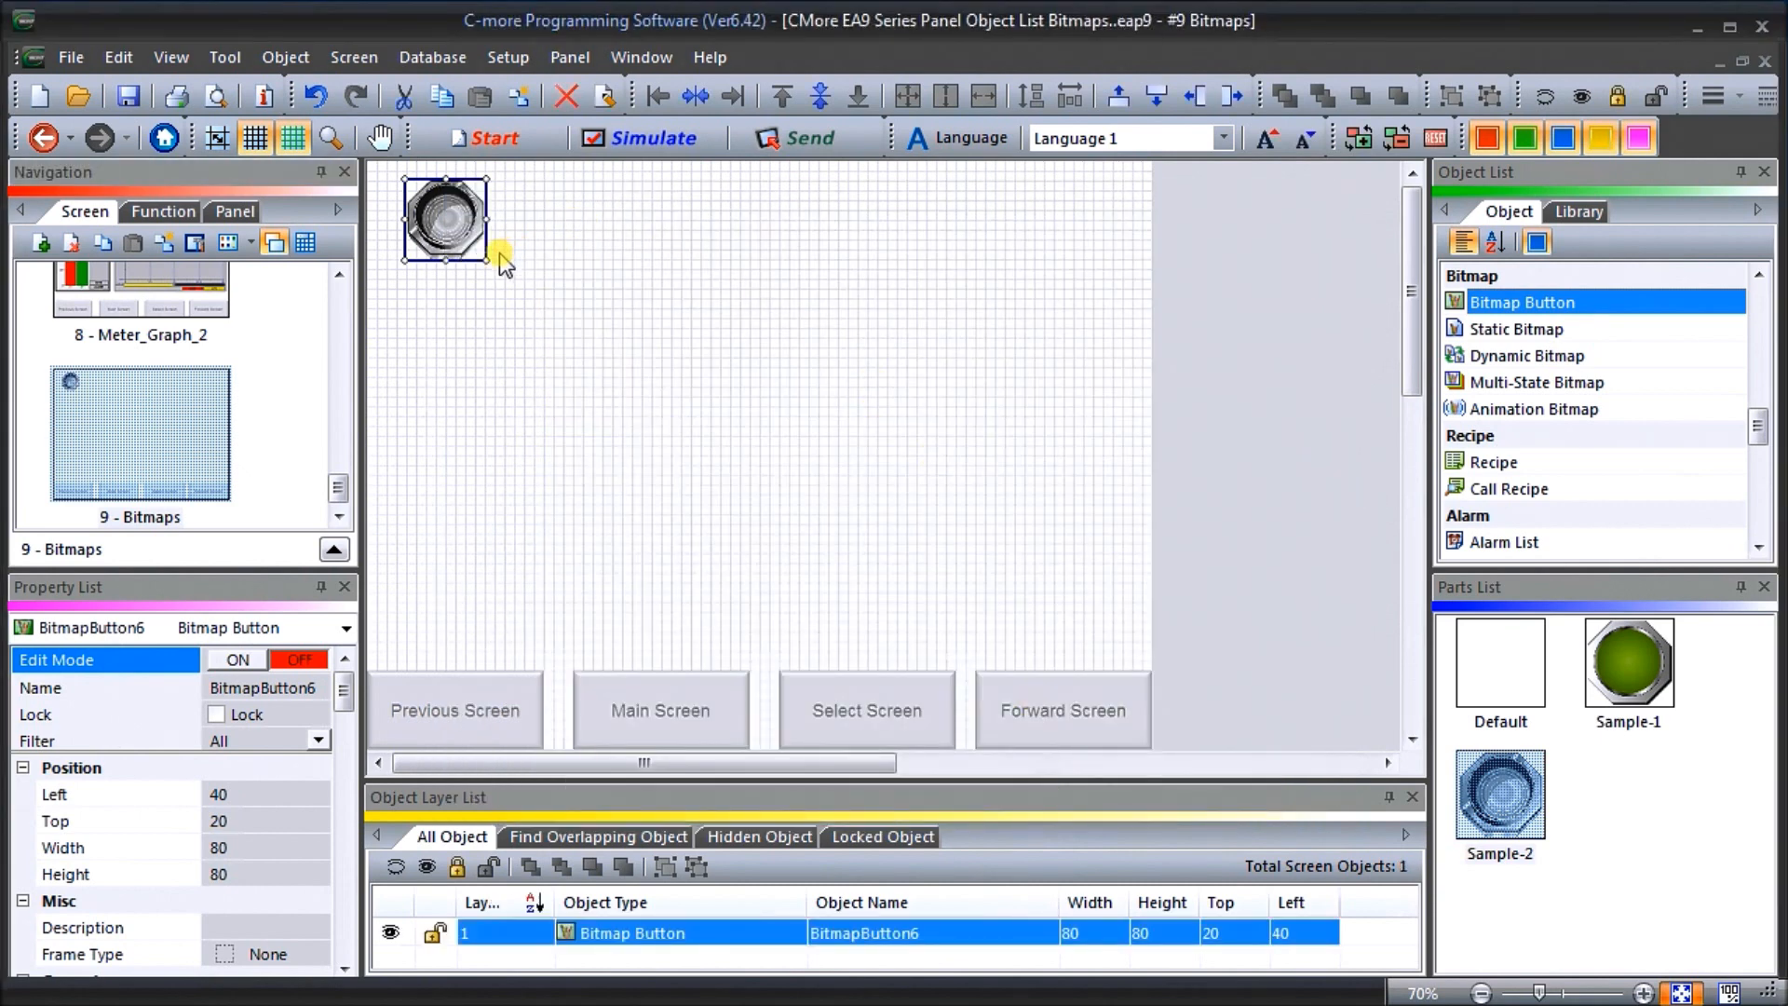
Enlarge the bitmap button to about 180 by 160 and move it to about left 20, top 20
drag(484, 259, 584, 339)
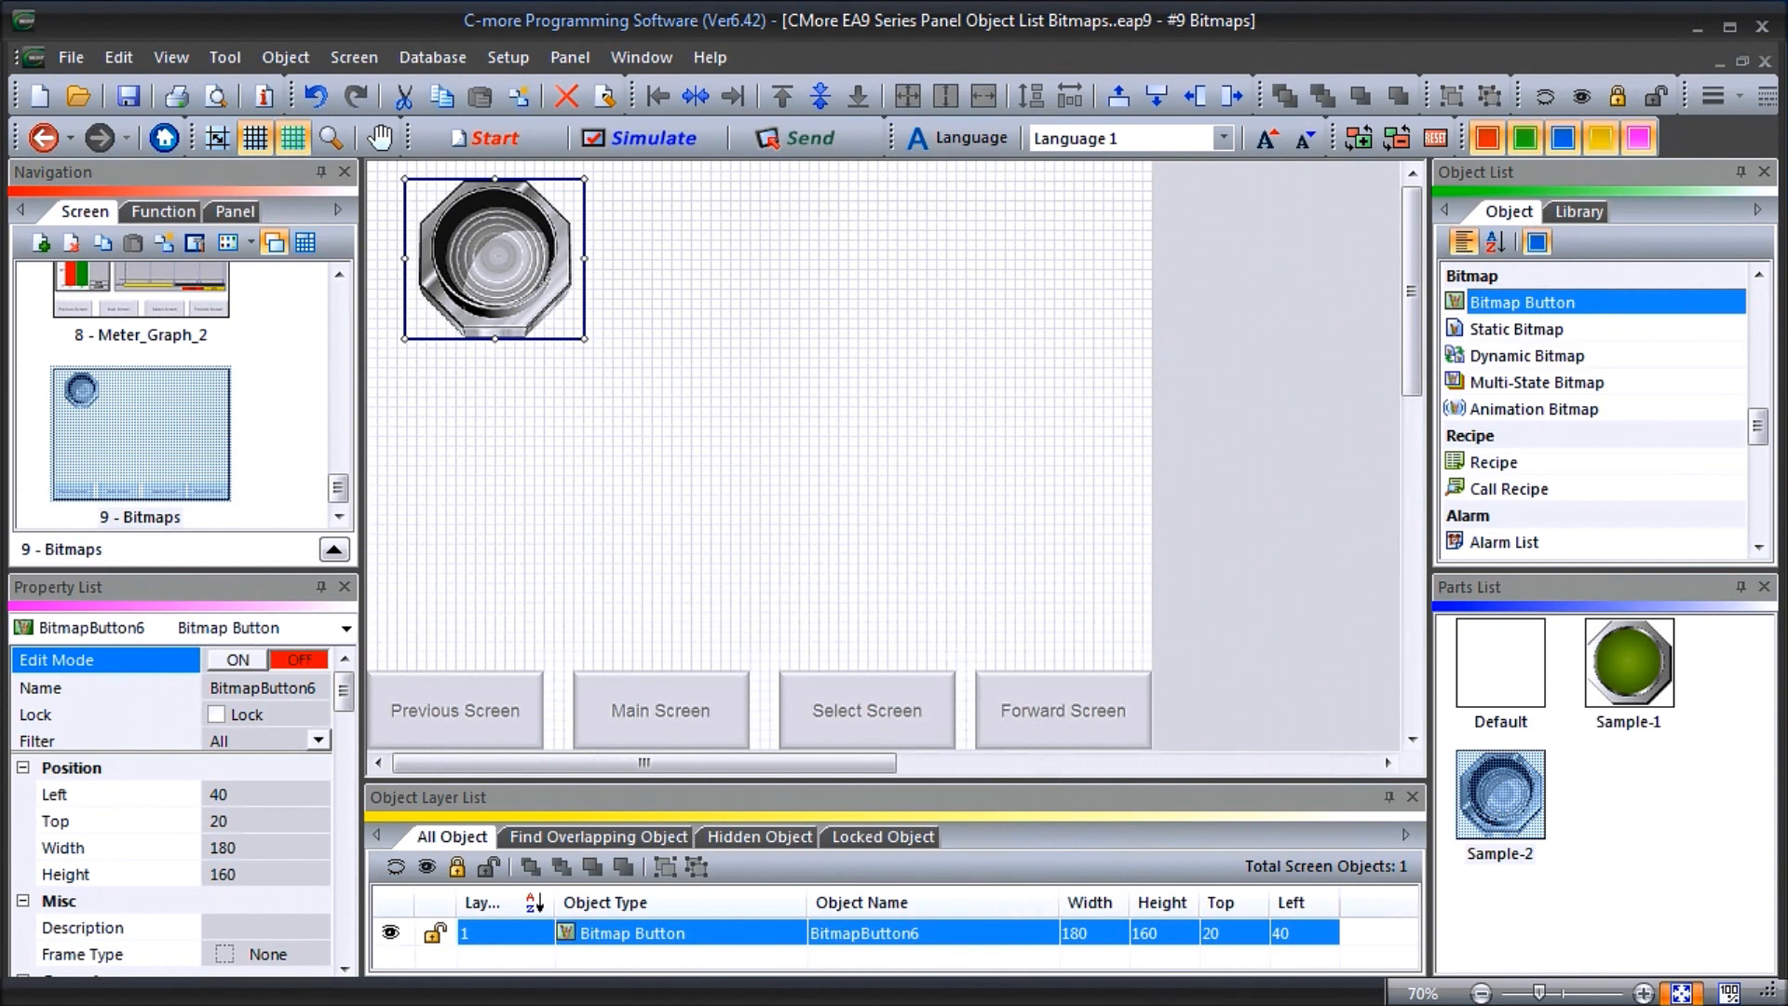
drag(494, 268, 472, 268)
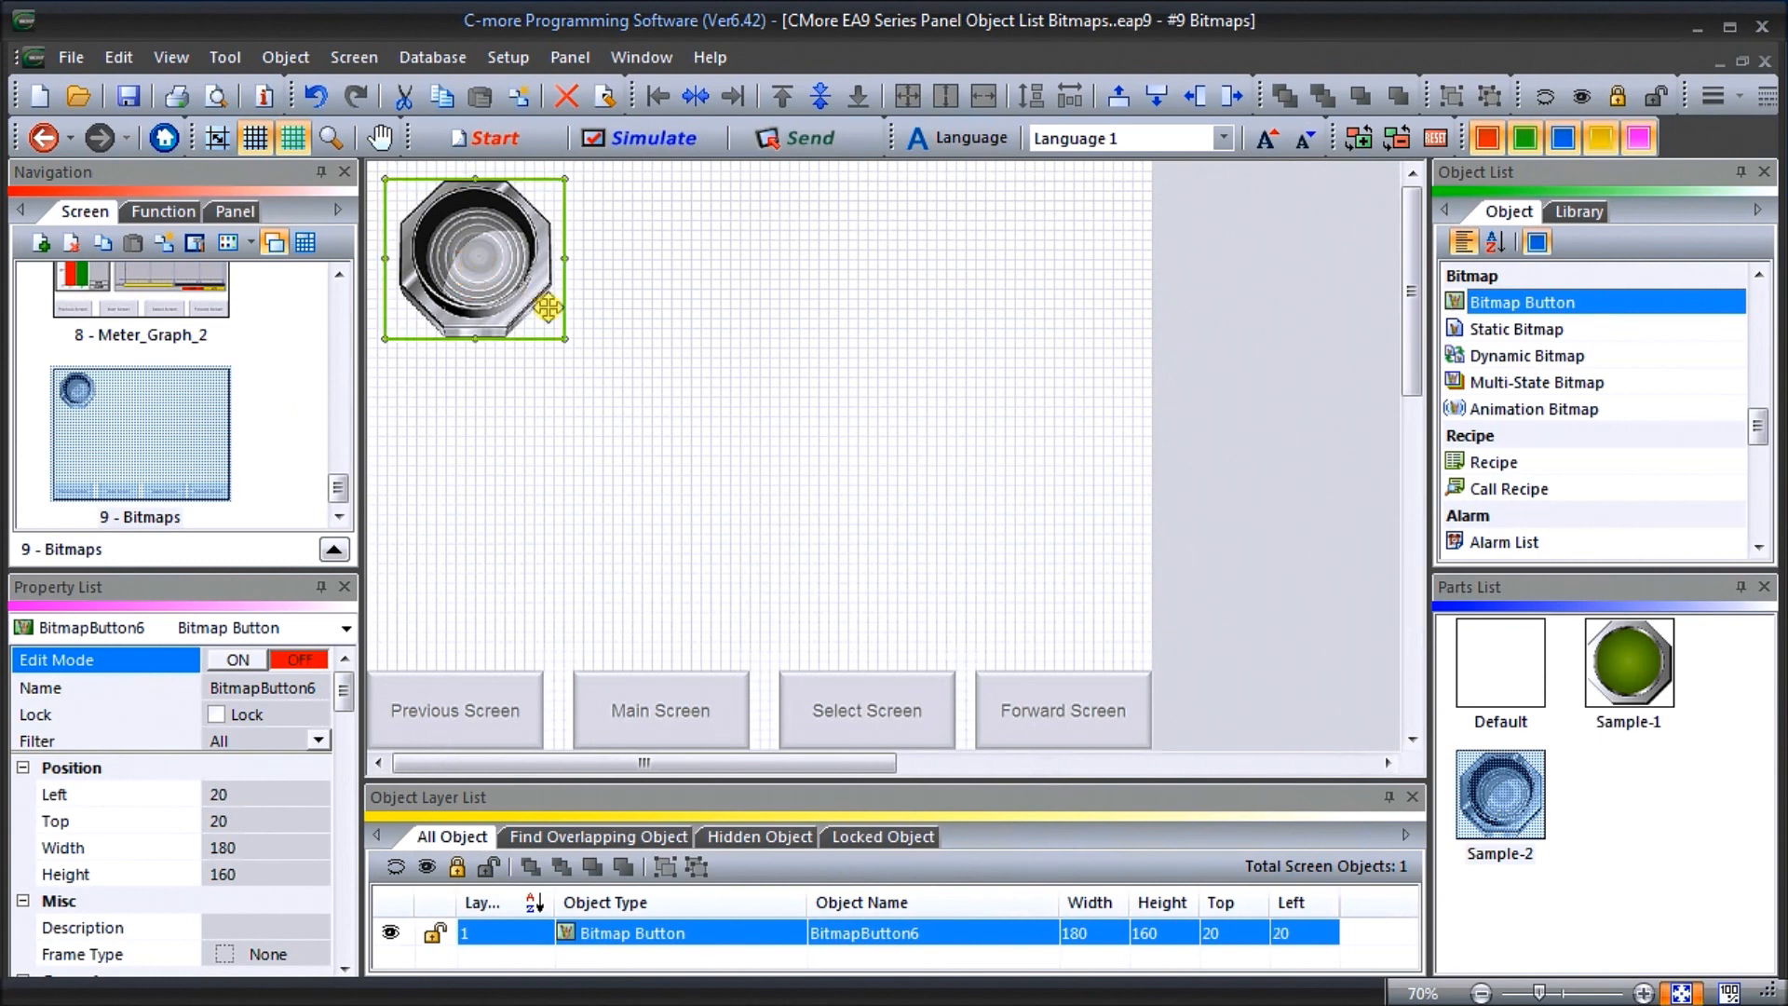
Place a static bitmap using the ACC Do_.bmp image from disk, sized about 210 by 150 at about left 570, top 20
click(1506, 335)
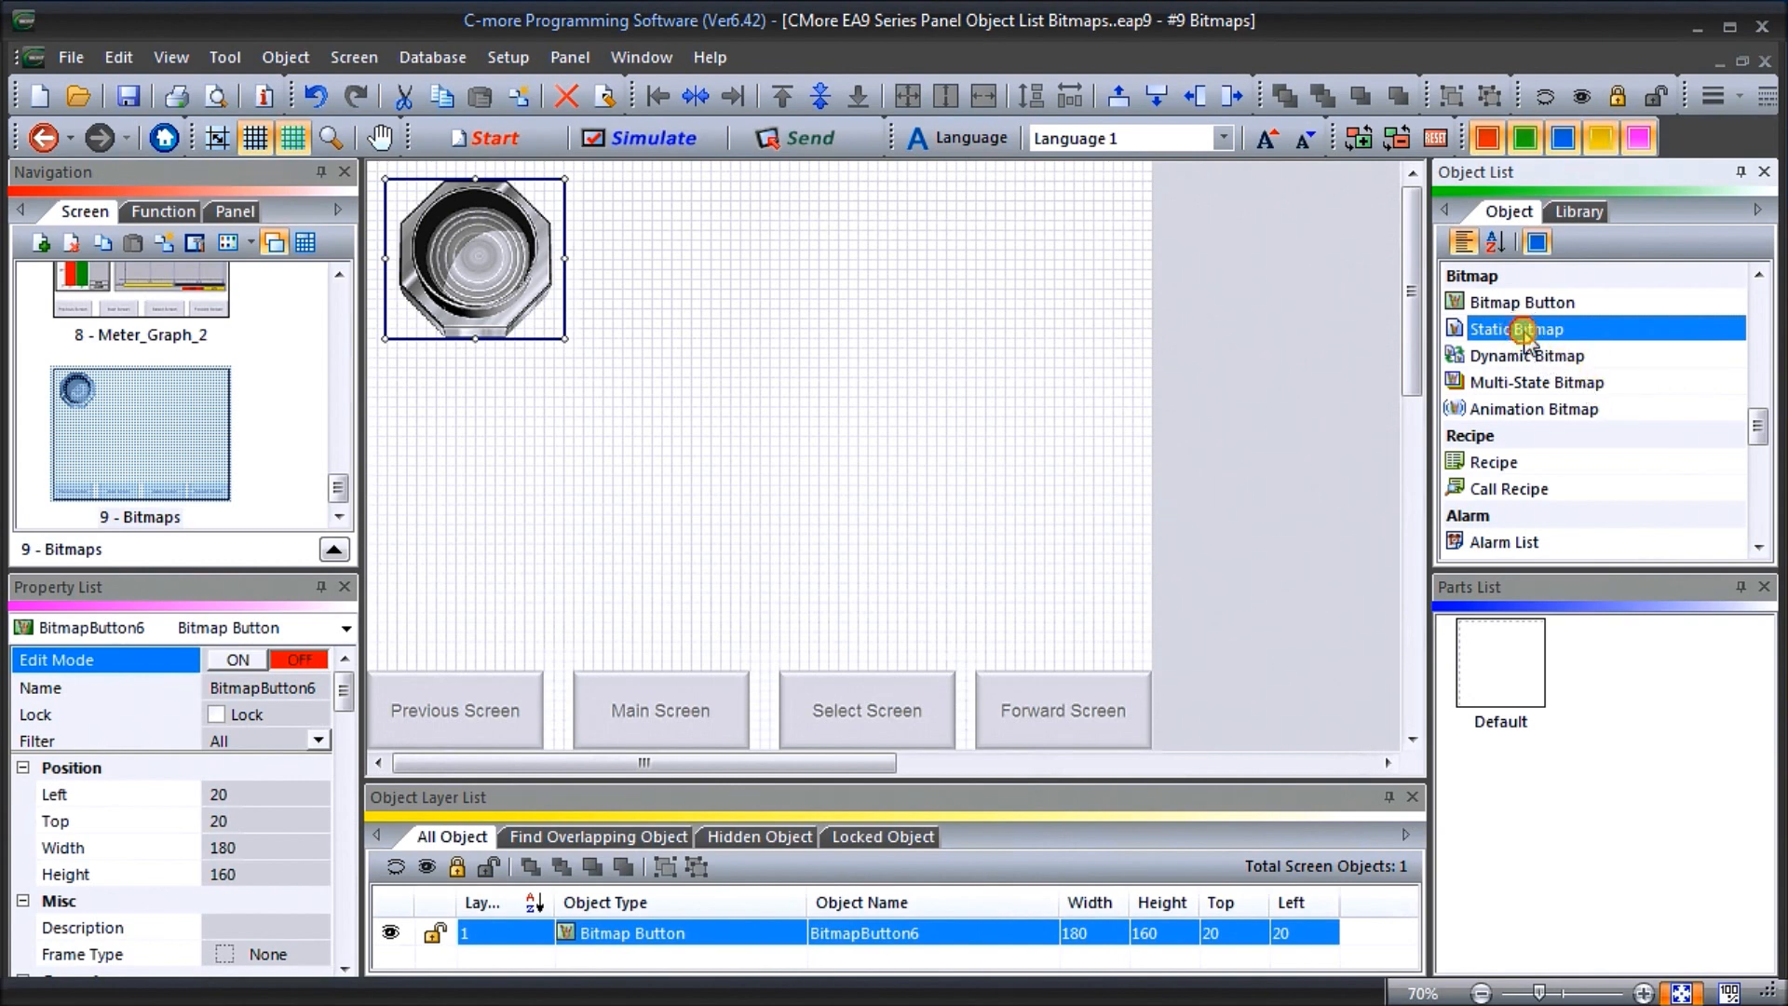
drag(1524, 338, 1025, 248)
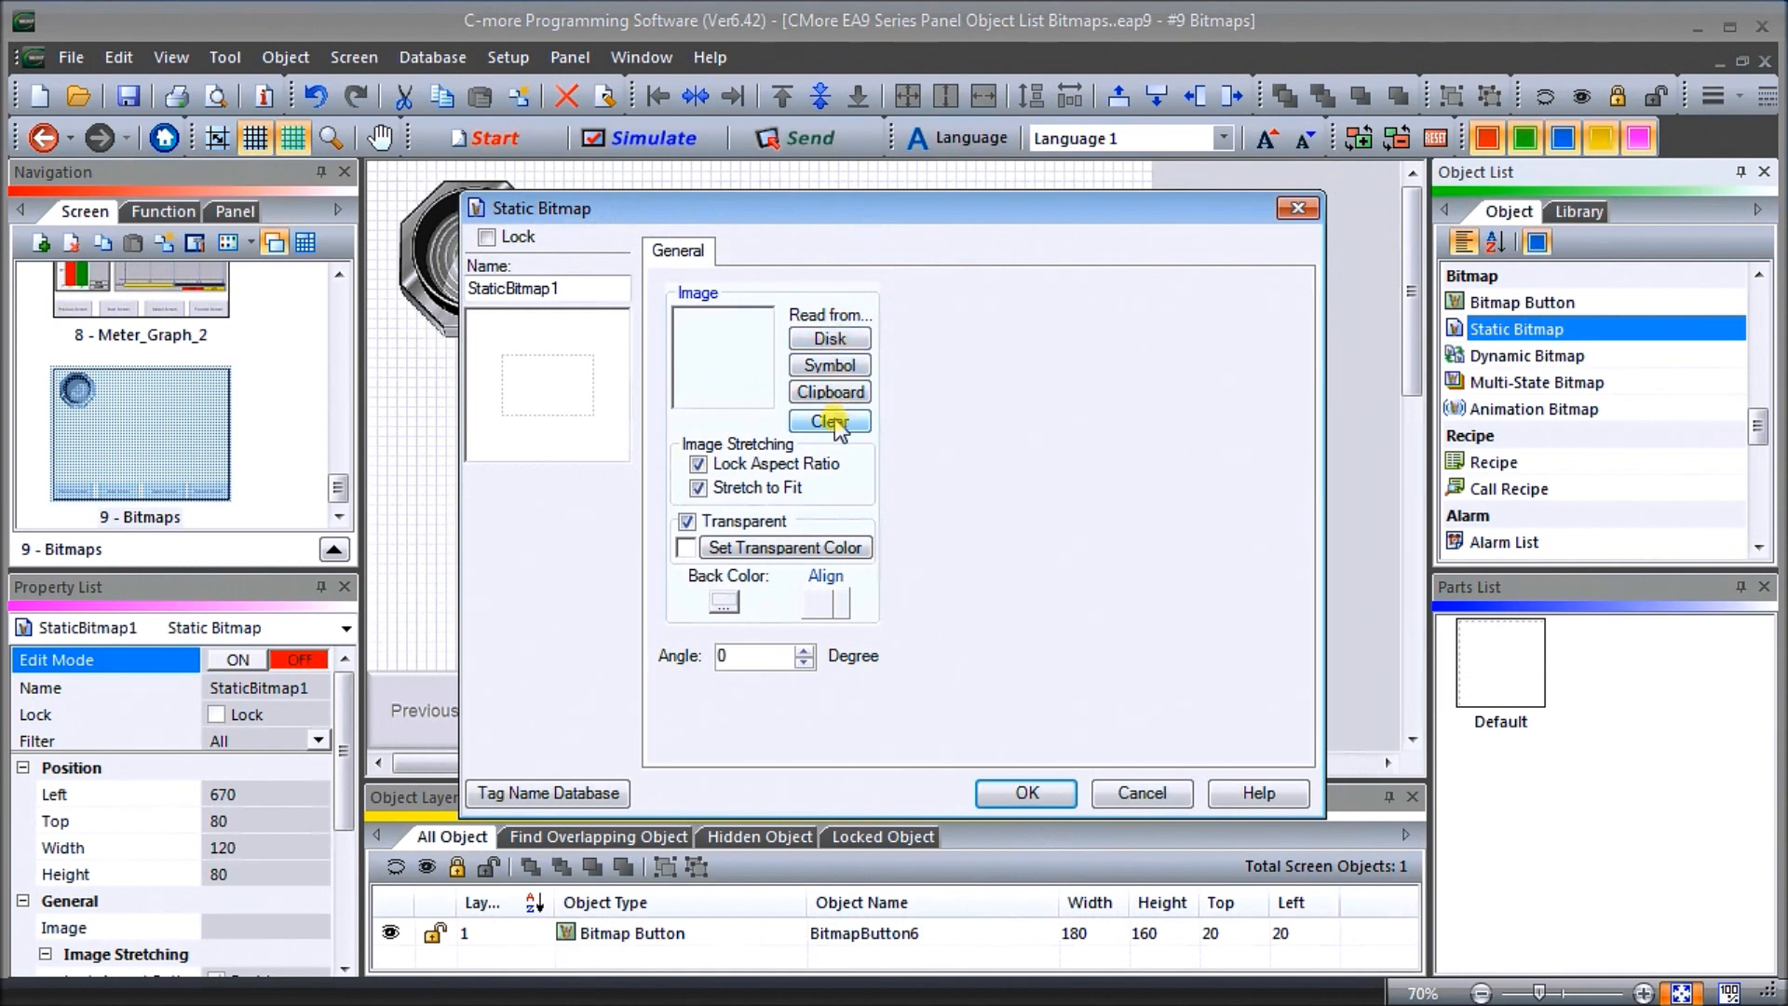
click(845, 345)
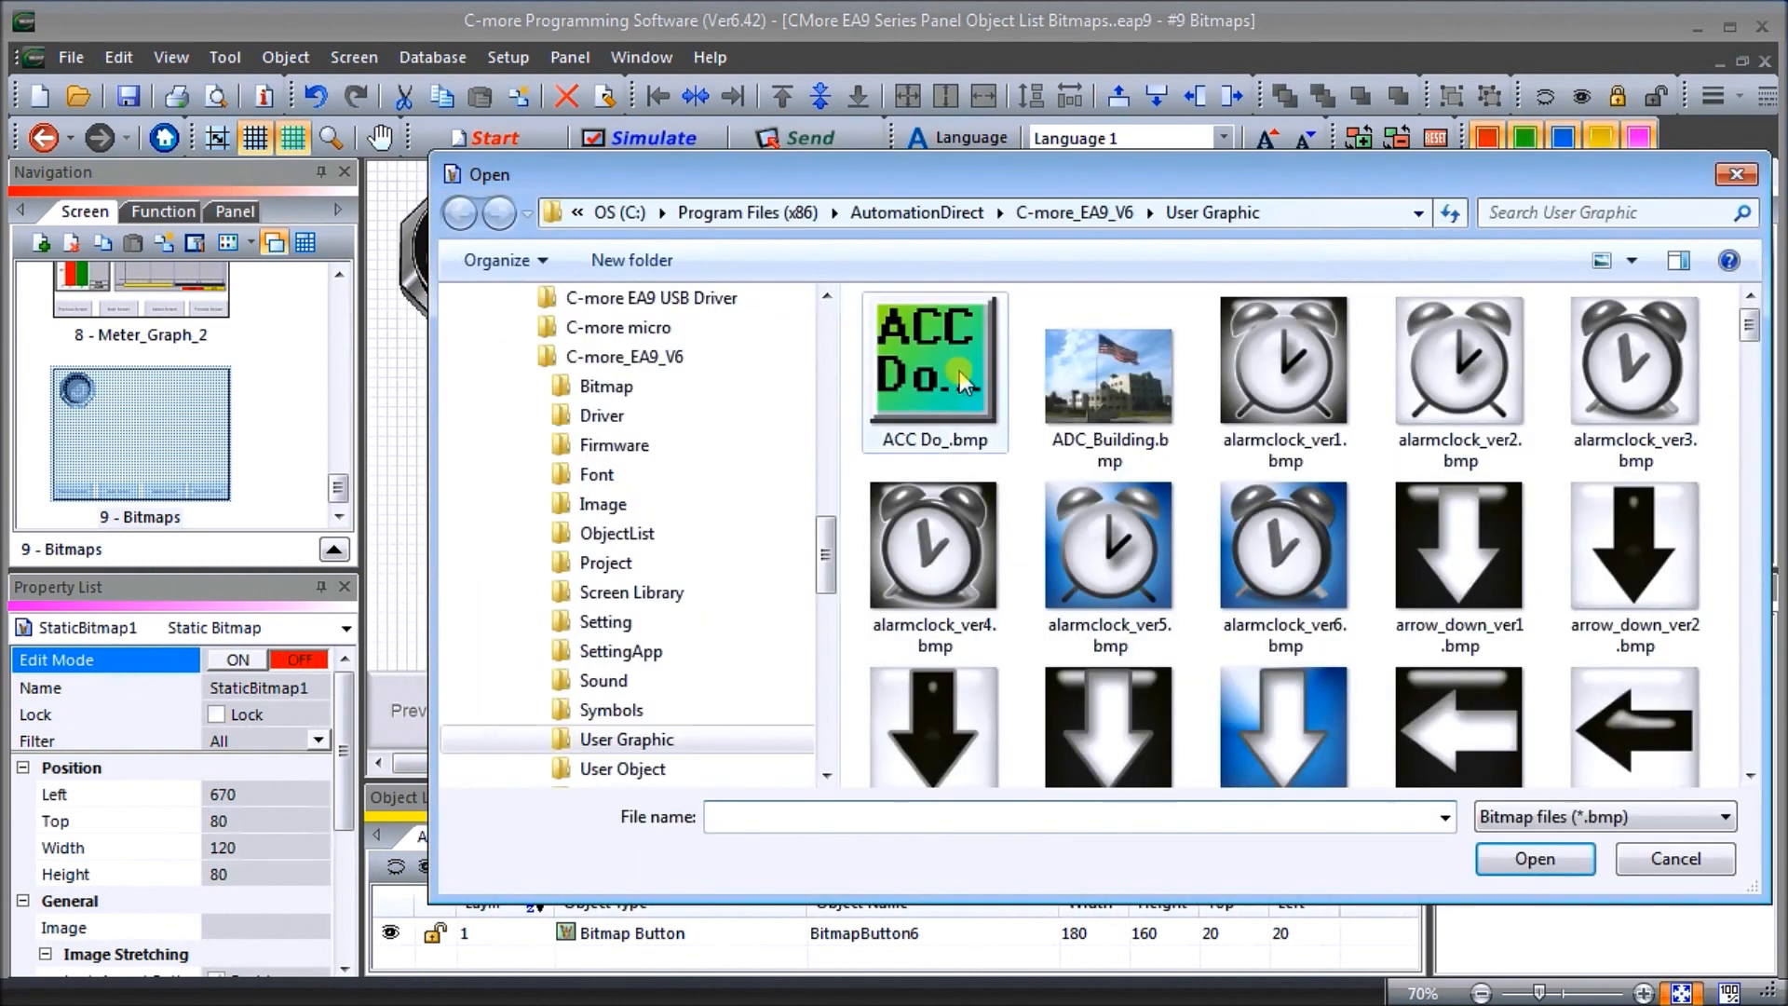
click(914, 354)
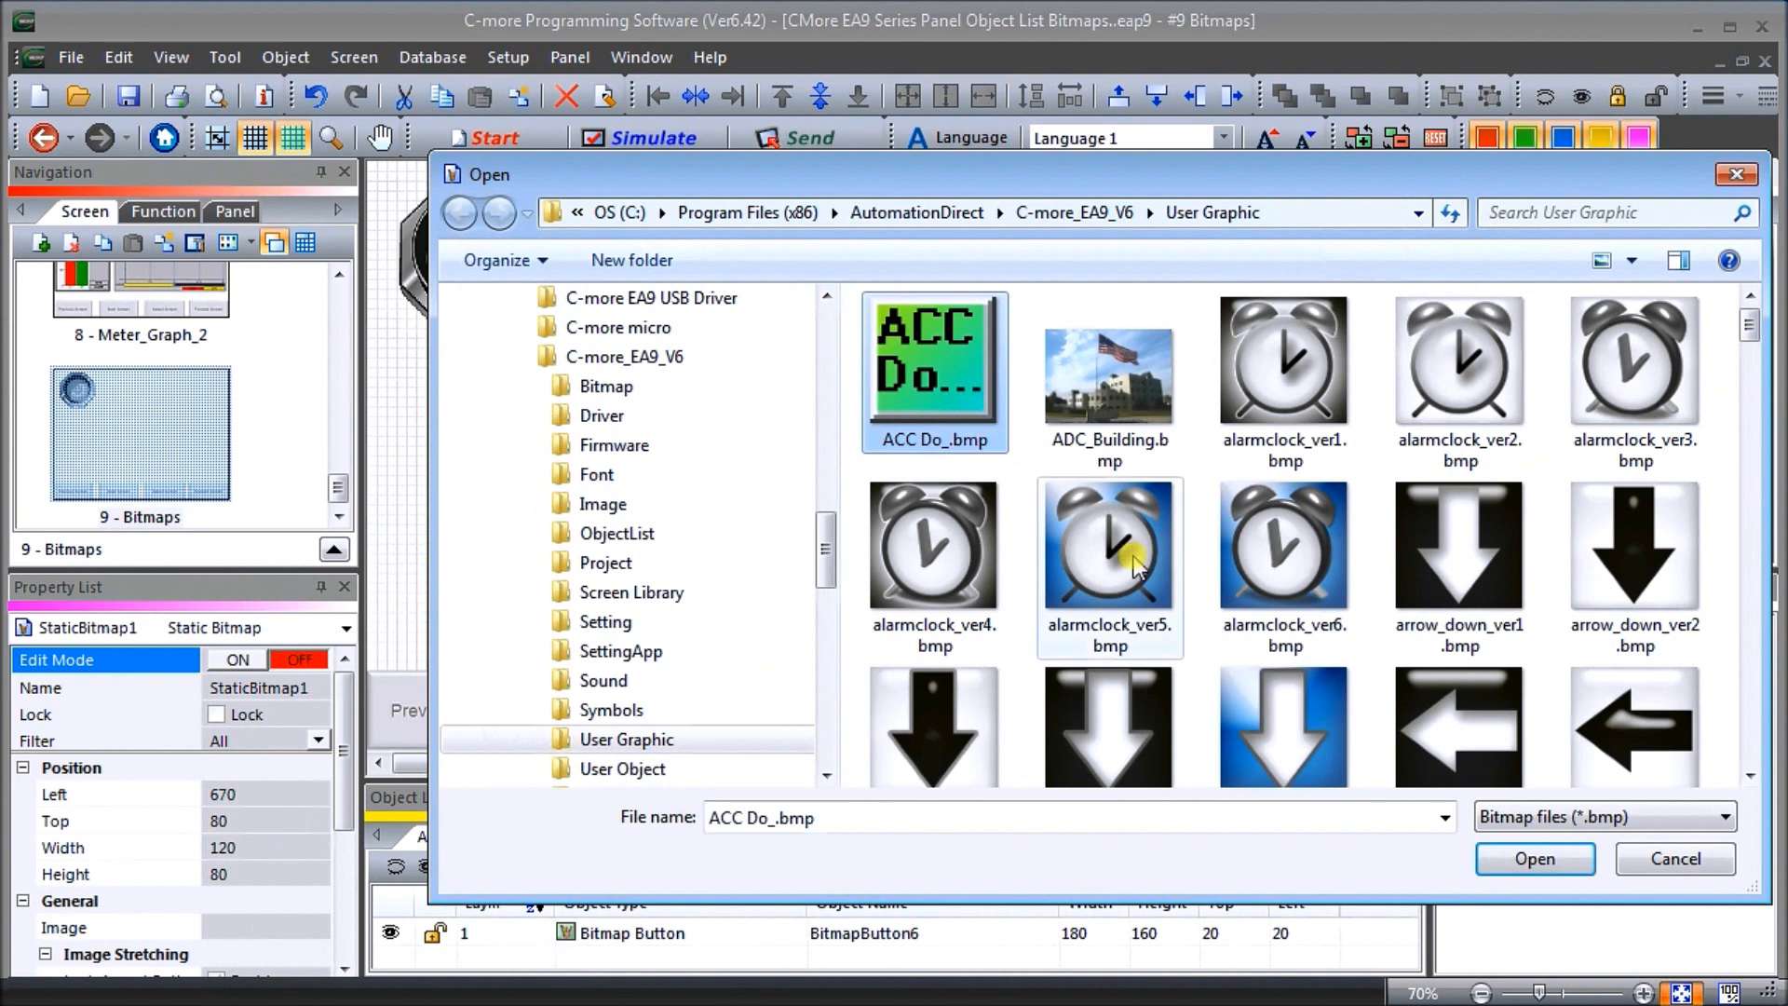
click(1536, 861)
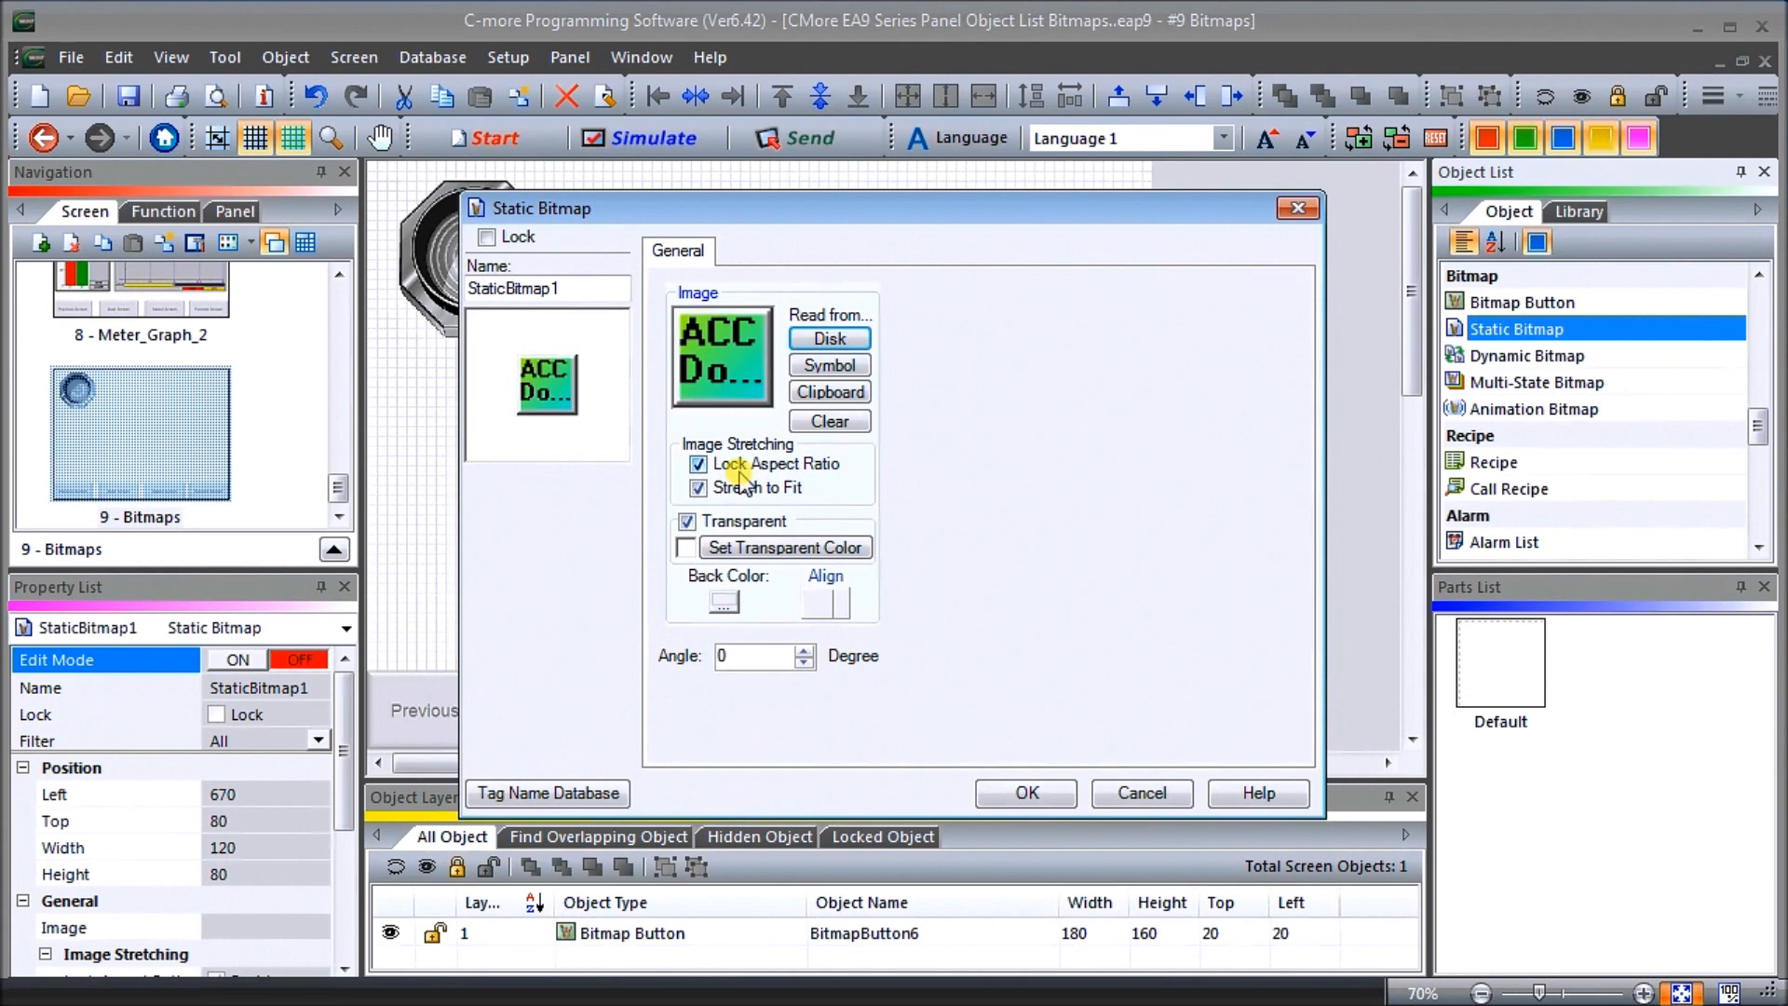
click(1028, 792)
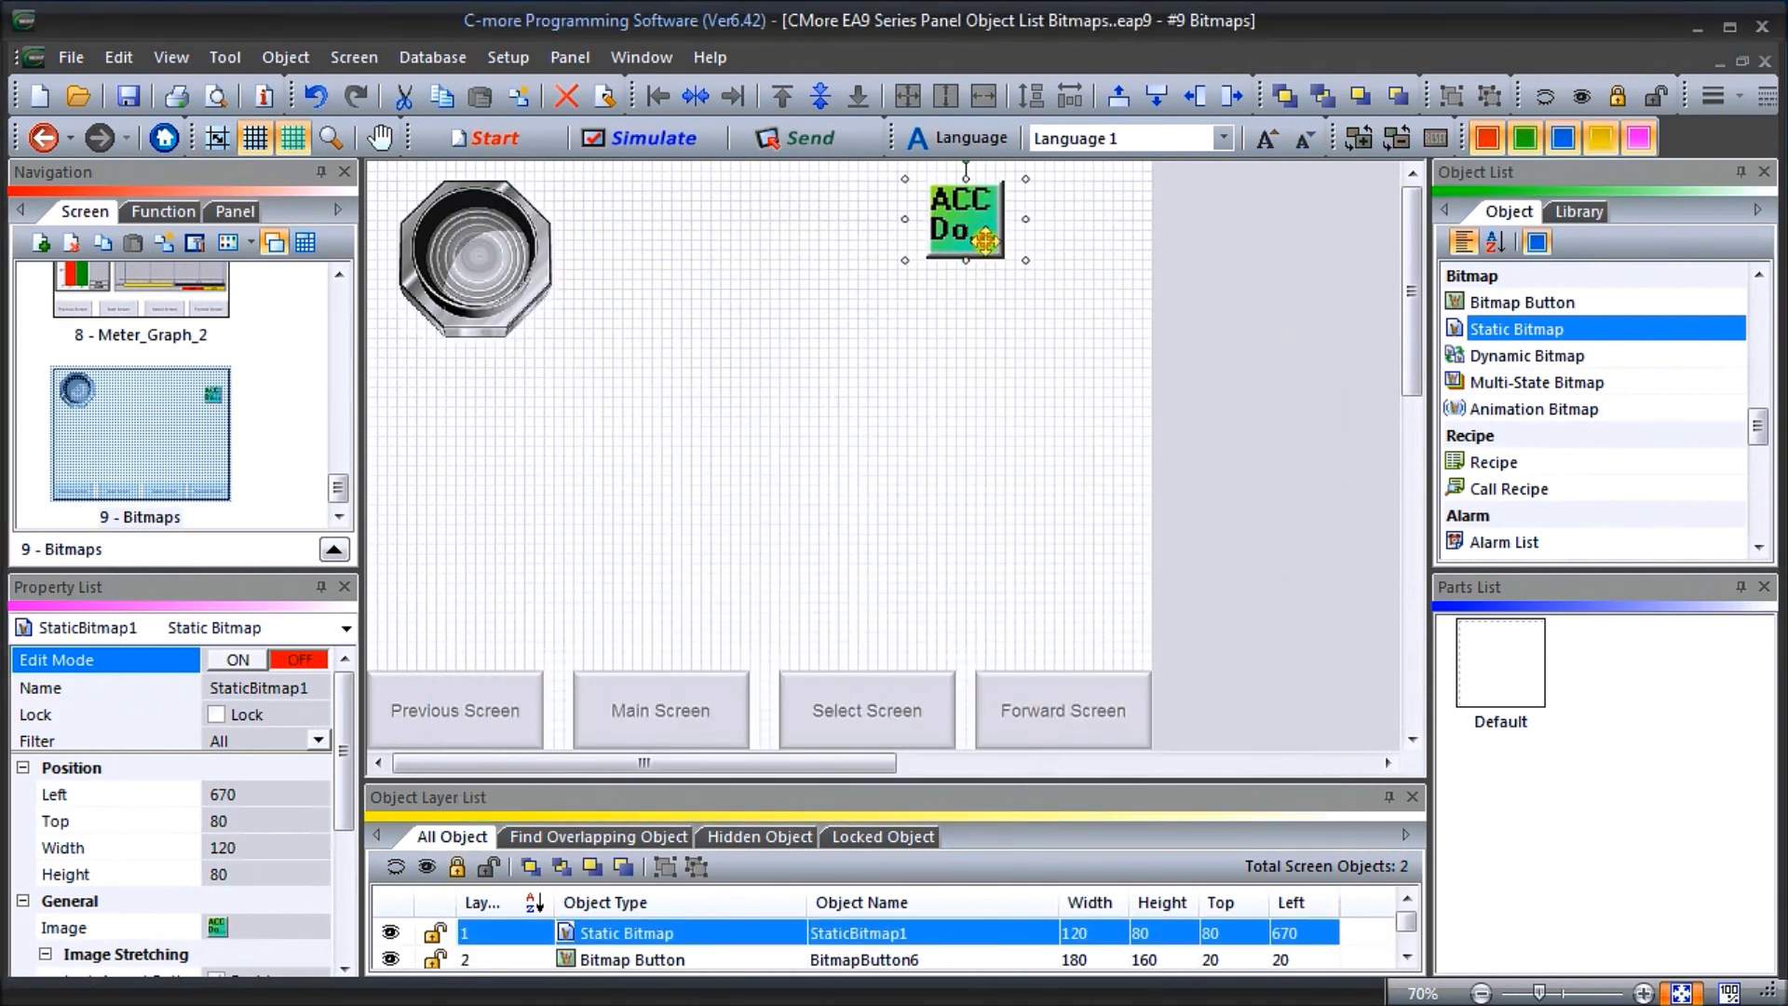
click(1001, 237)
drag(1045, 260, 1131, 327)
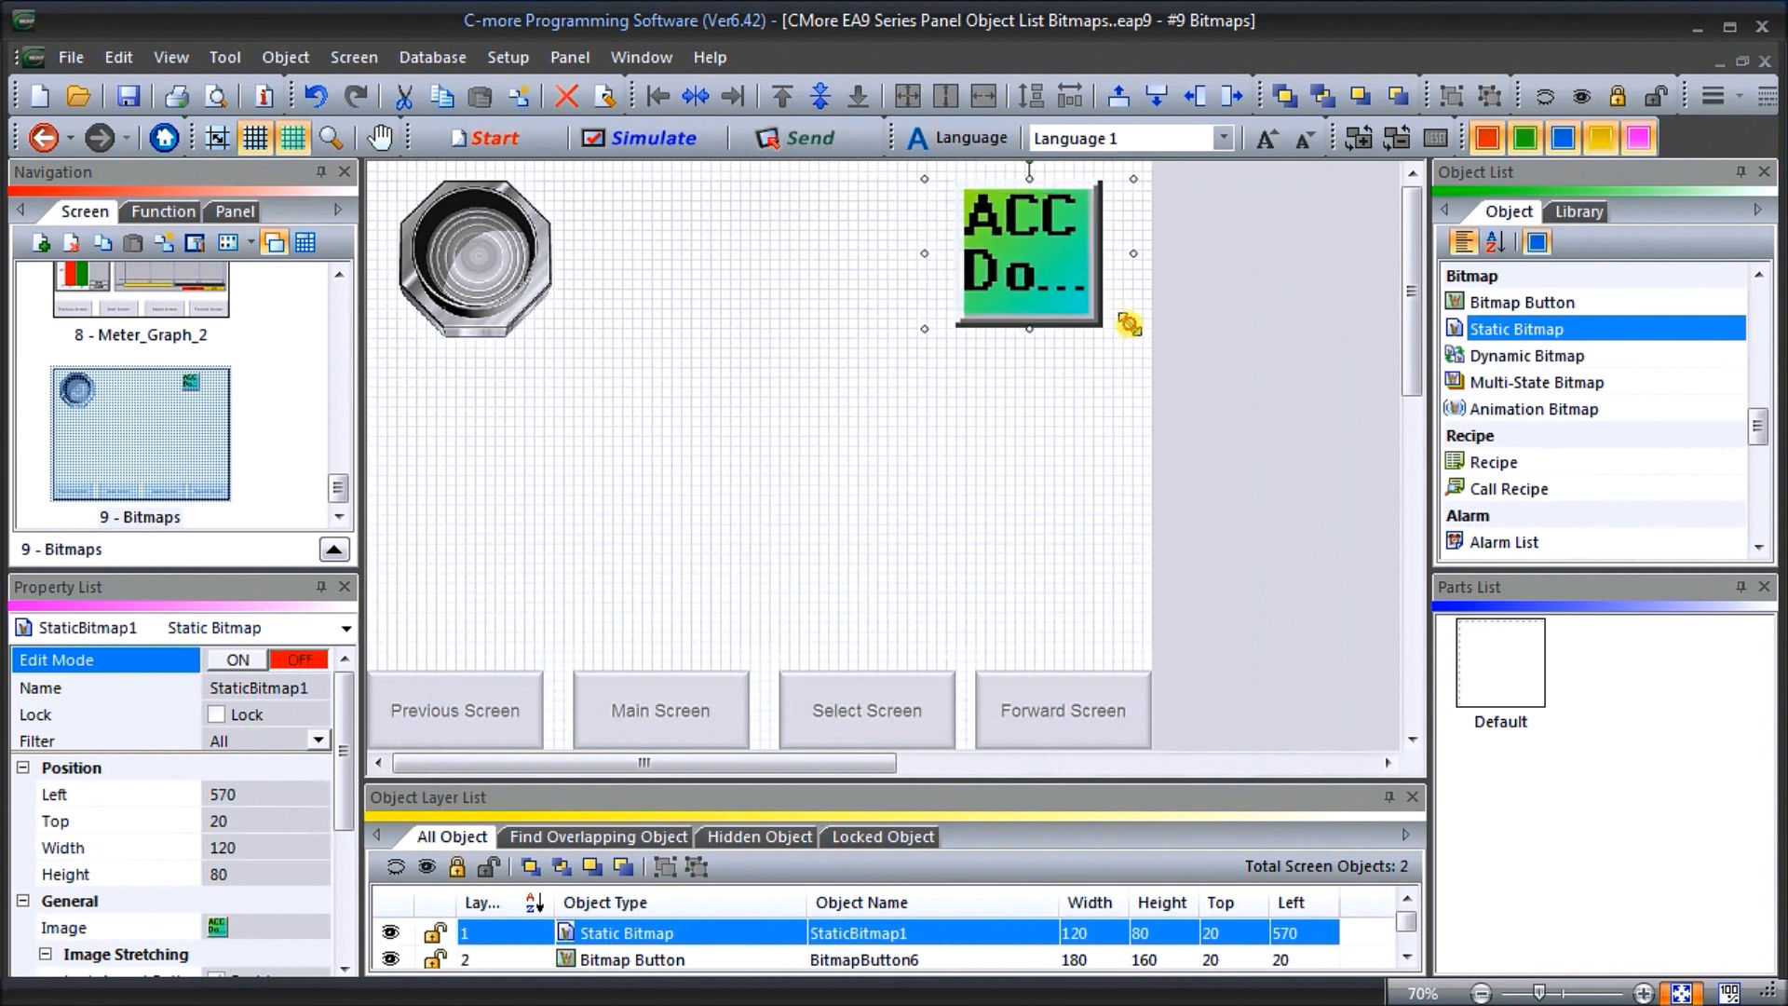
Place a dynamic bitmap at about left 330, top 190, and open the symbol library for its OFF image
click(1521, 365)
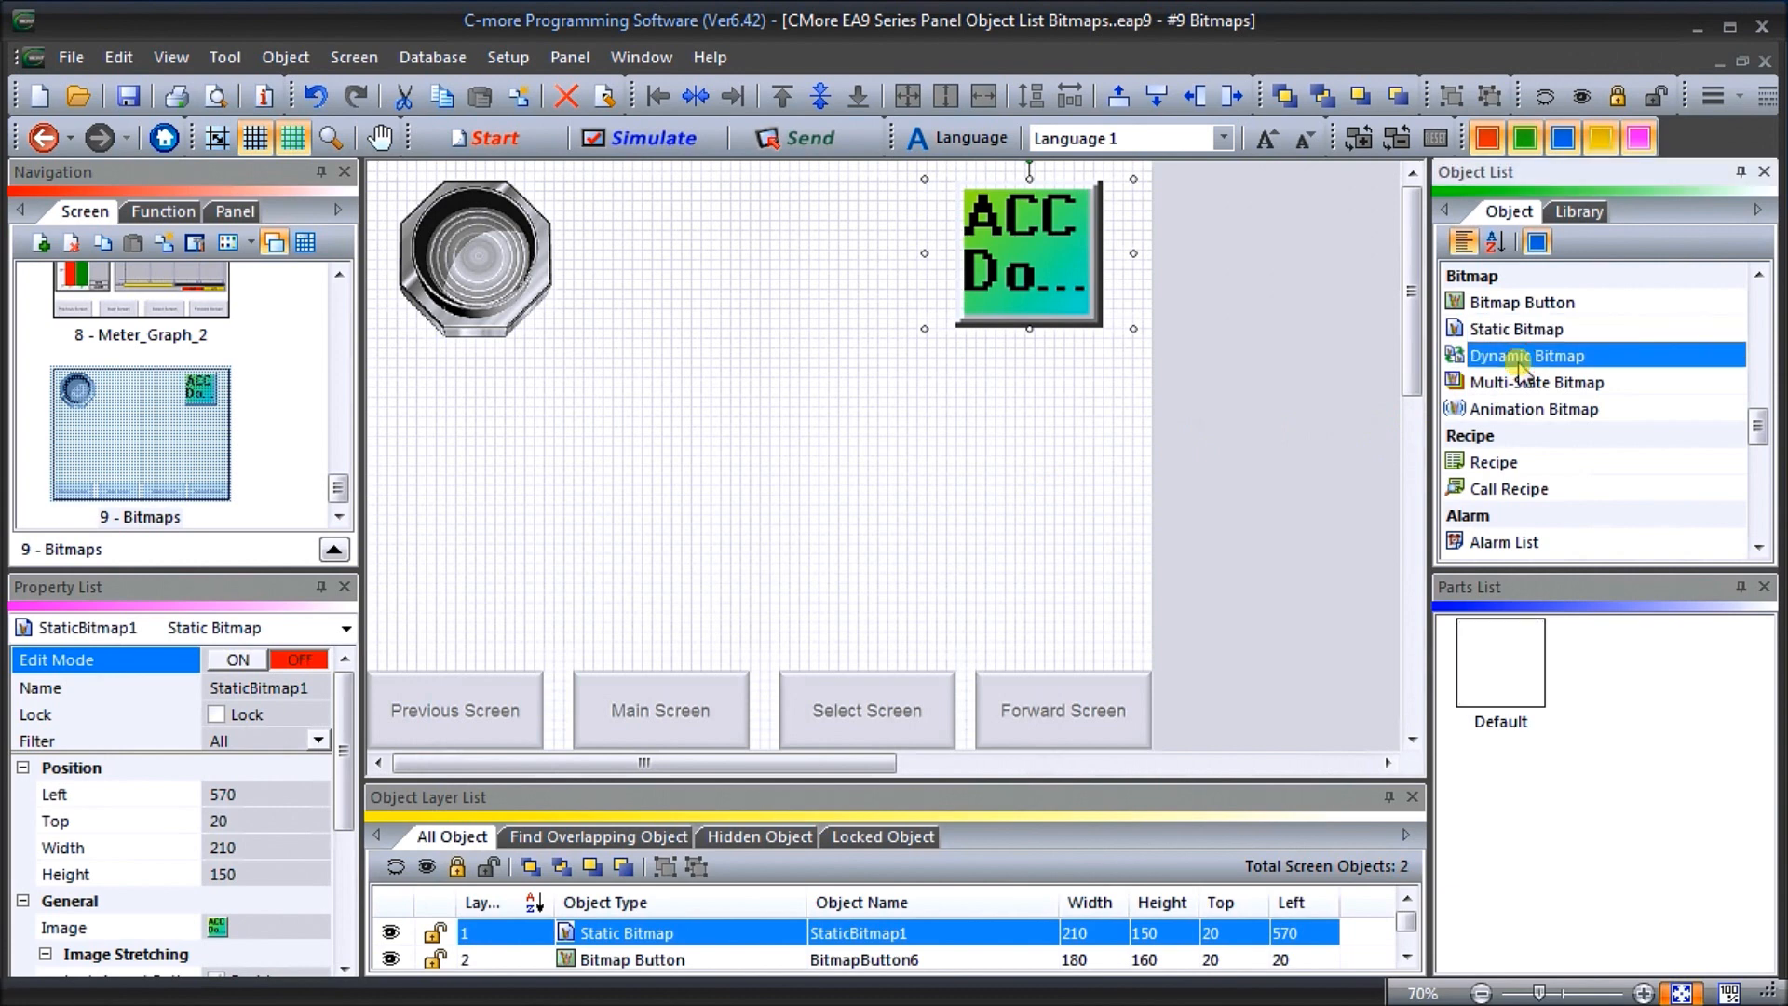
double_click(1536, 357)
click(687, 352)
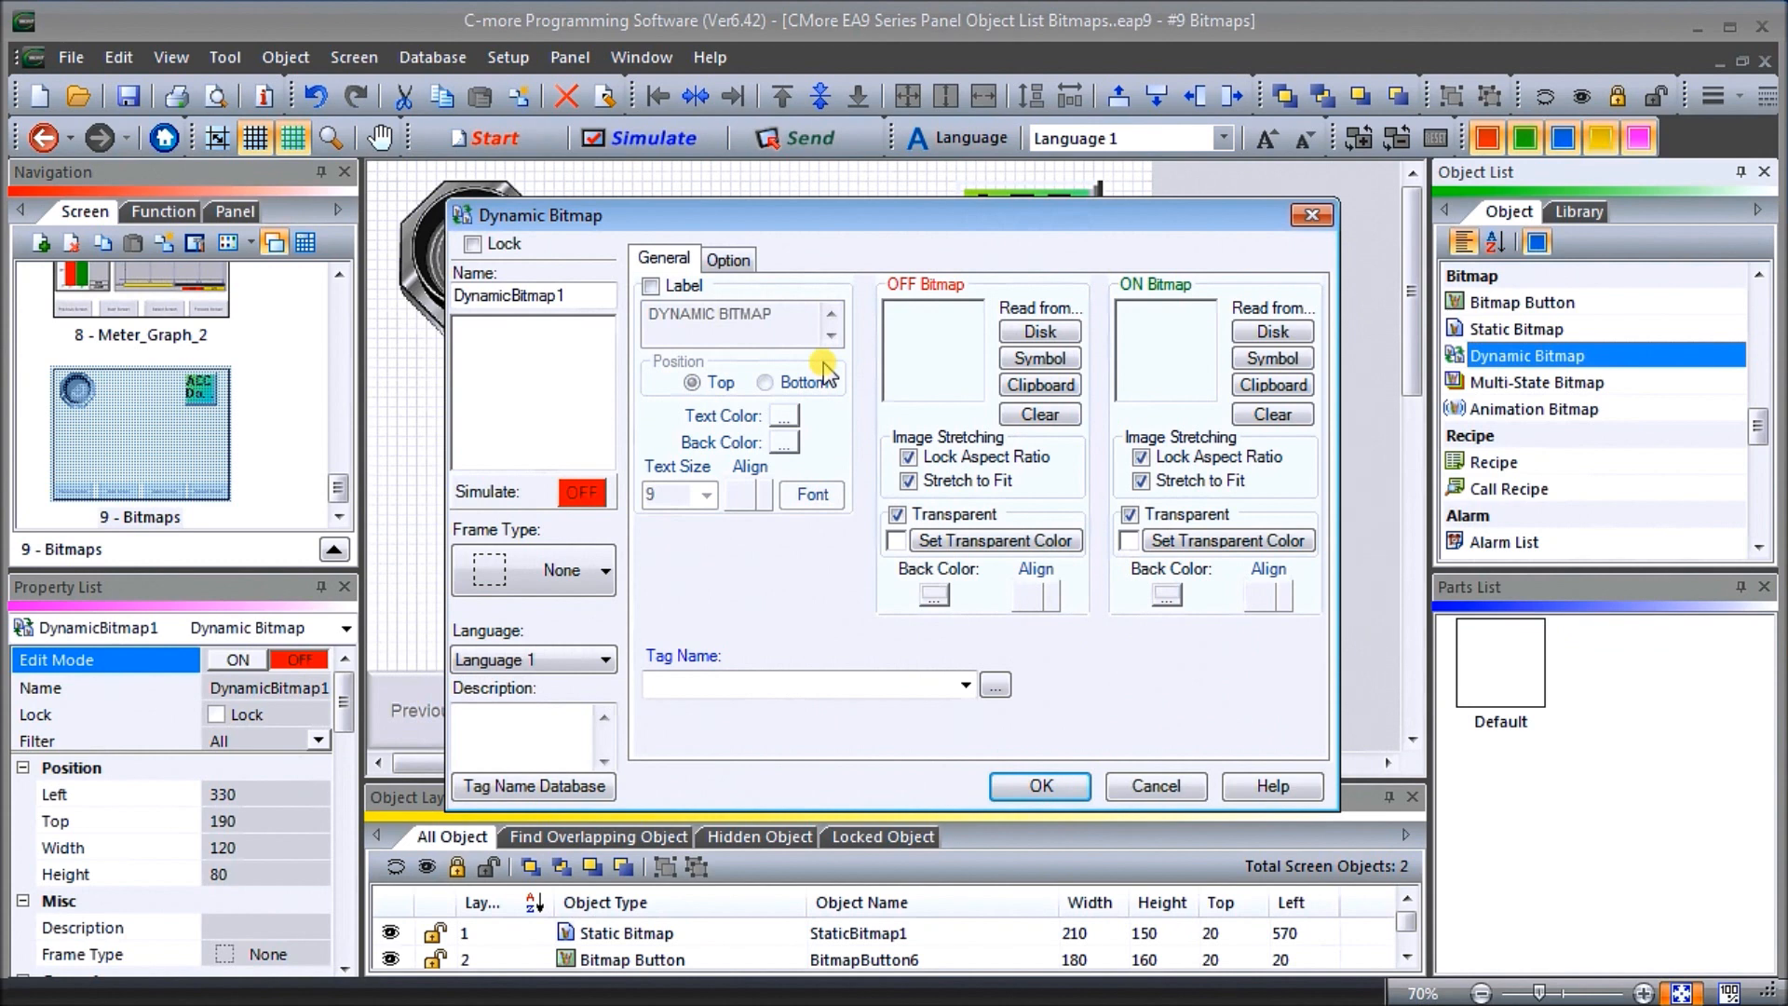
click(1040, 363)
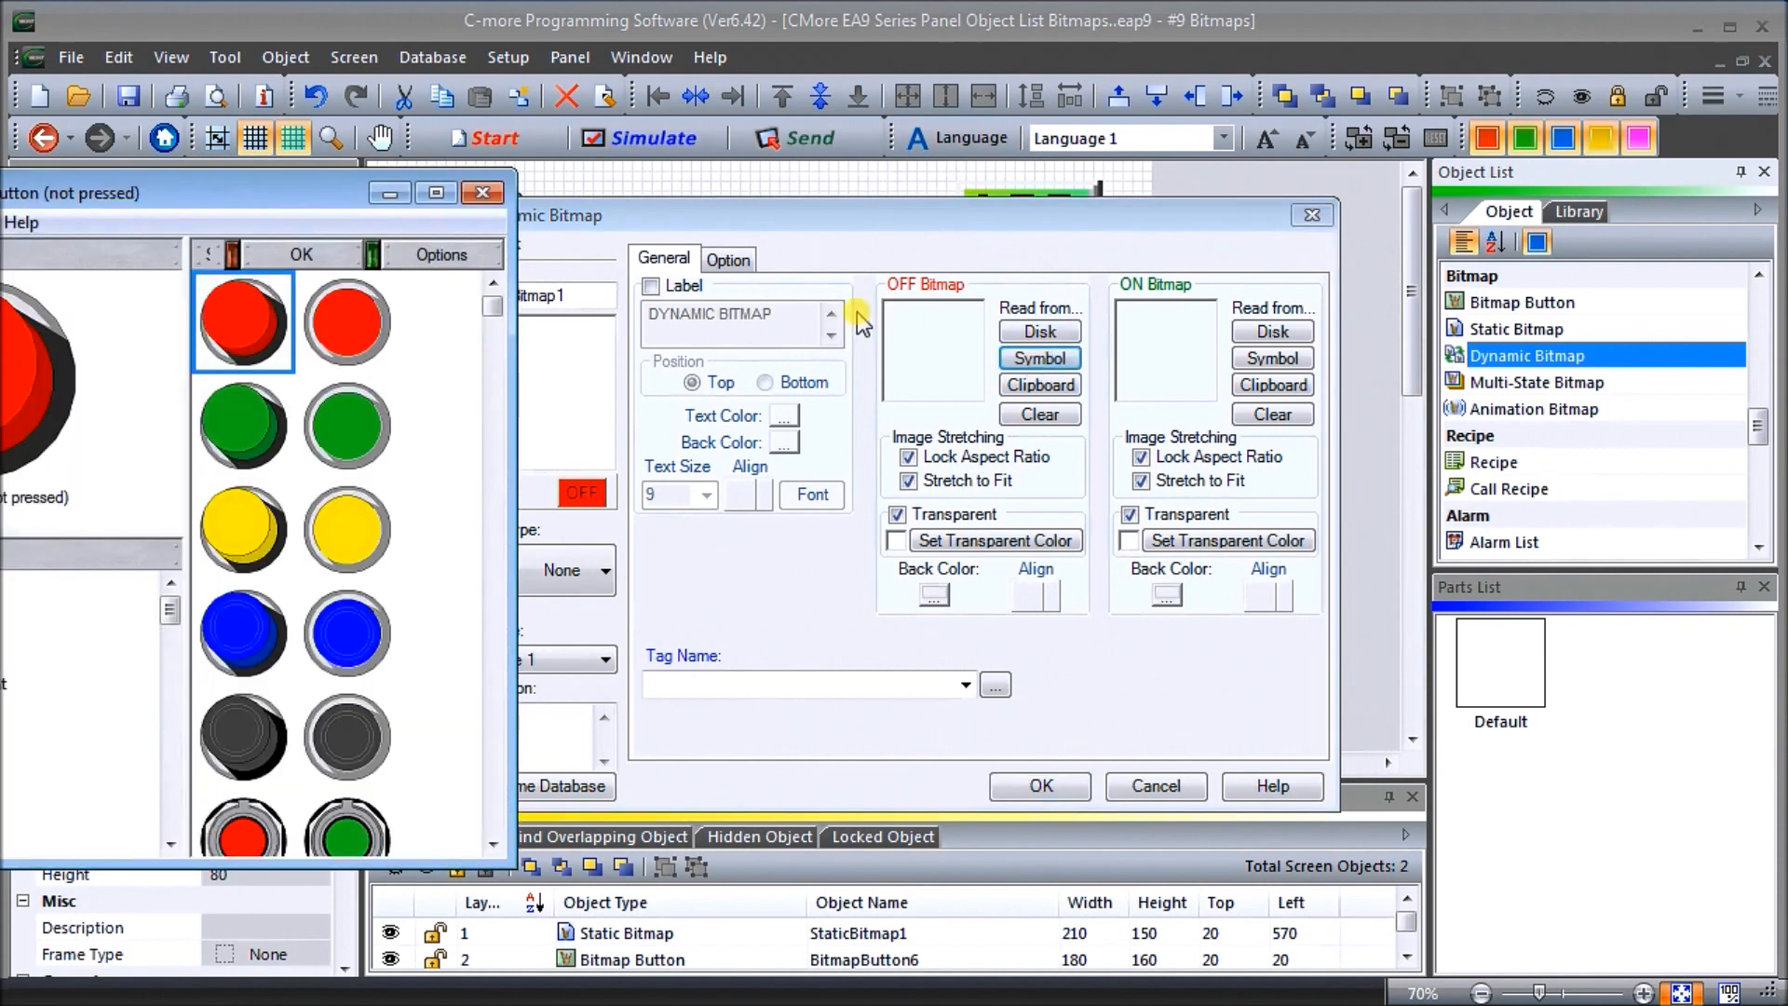
drag(216, 170, 492, 119)
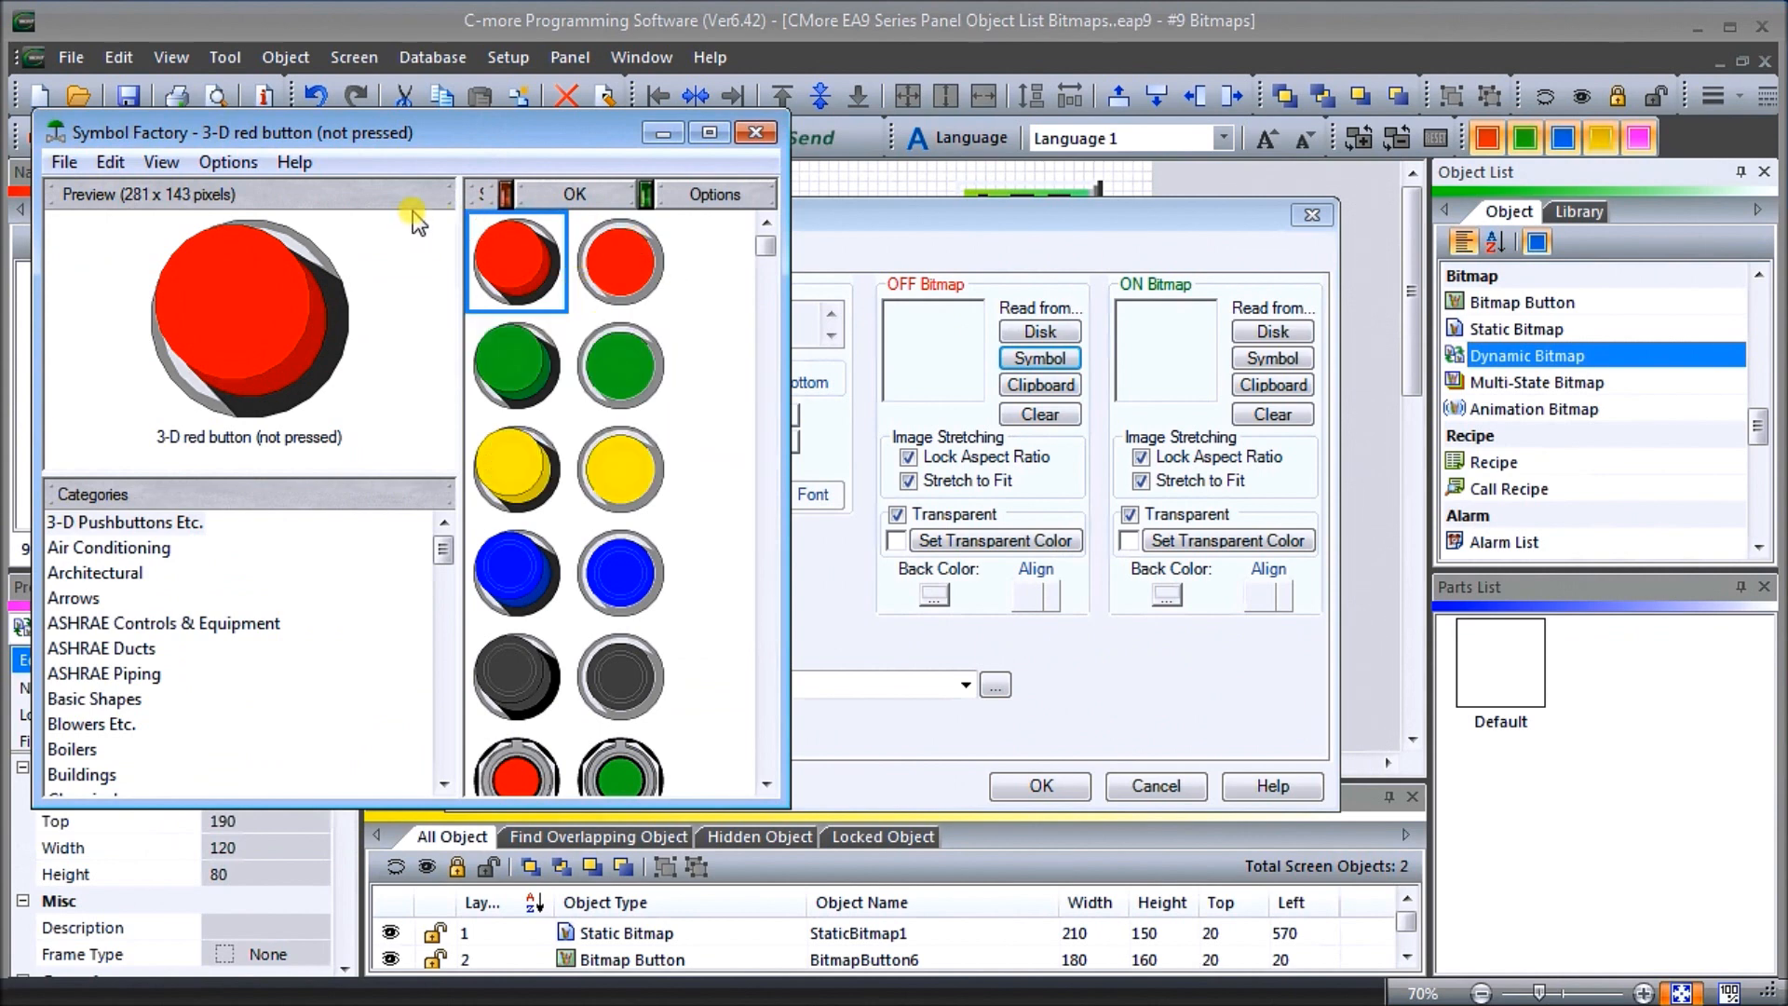
Browse the symbol library categories from Air Conditioning through Buildings to examine the available symbols
click(132, 549)
click(110, 577)
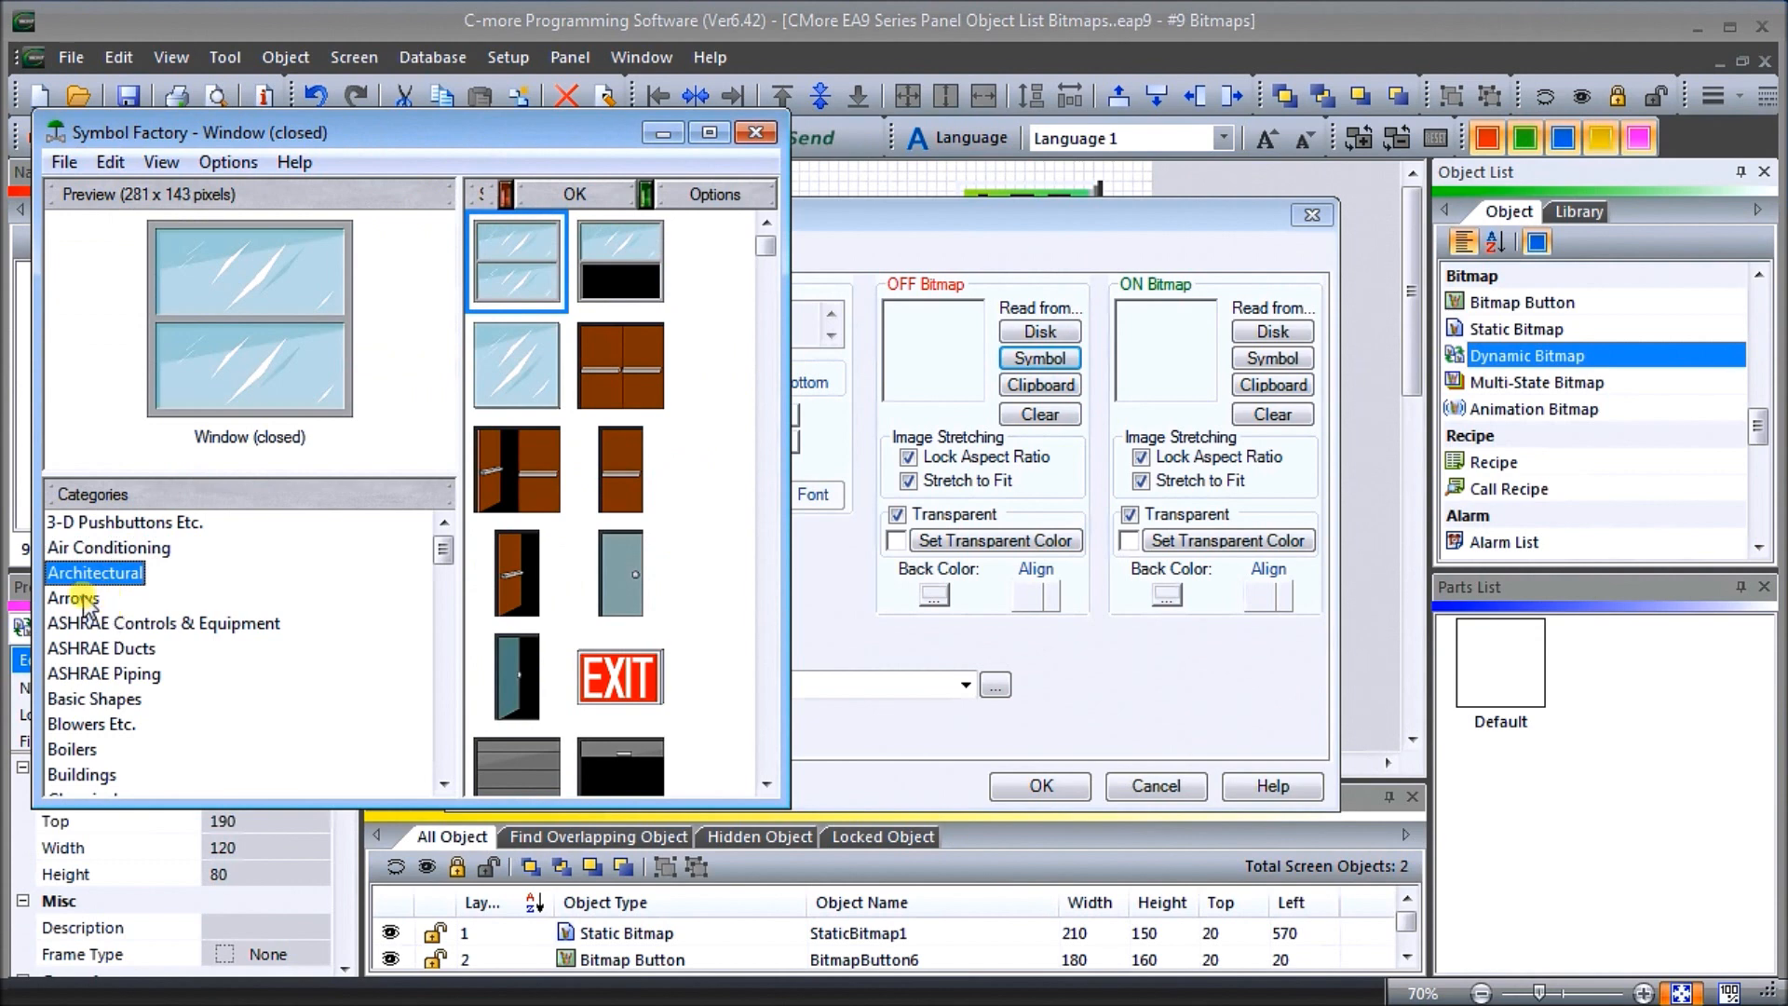
click(110, 599)
click(99, 624)
click(100, 674)
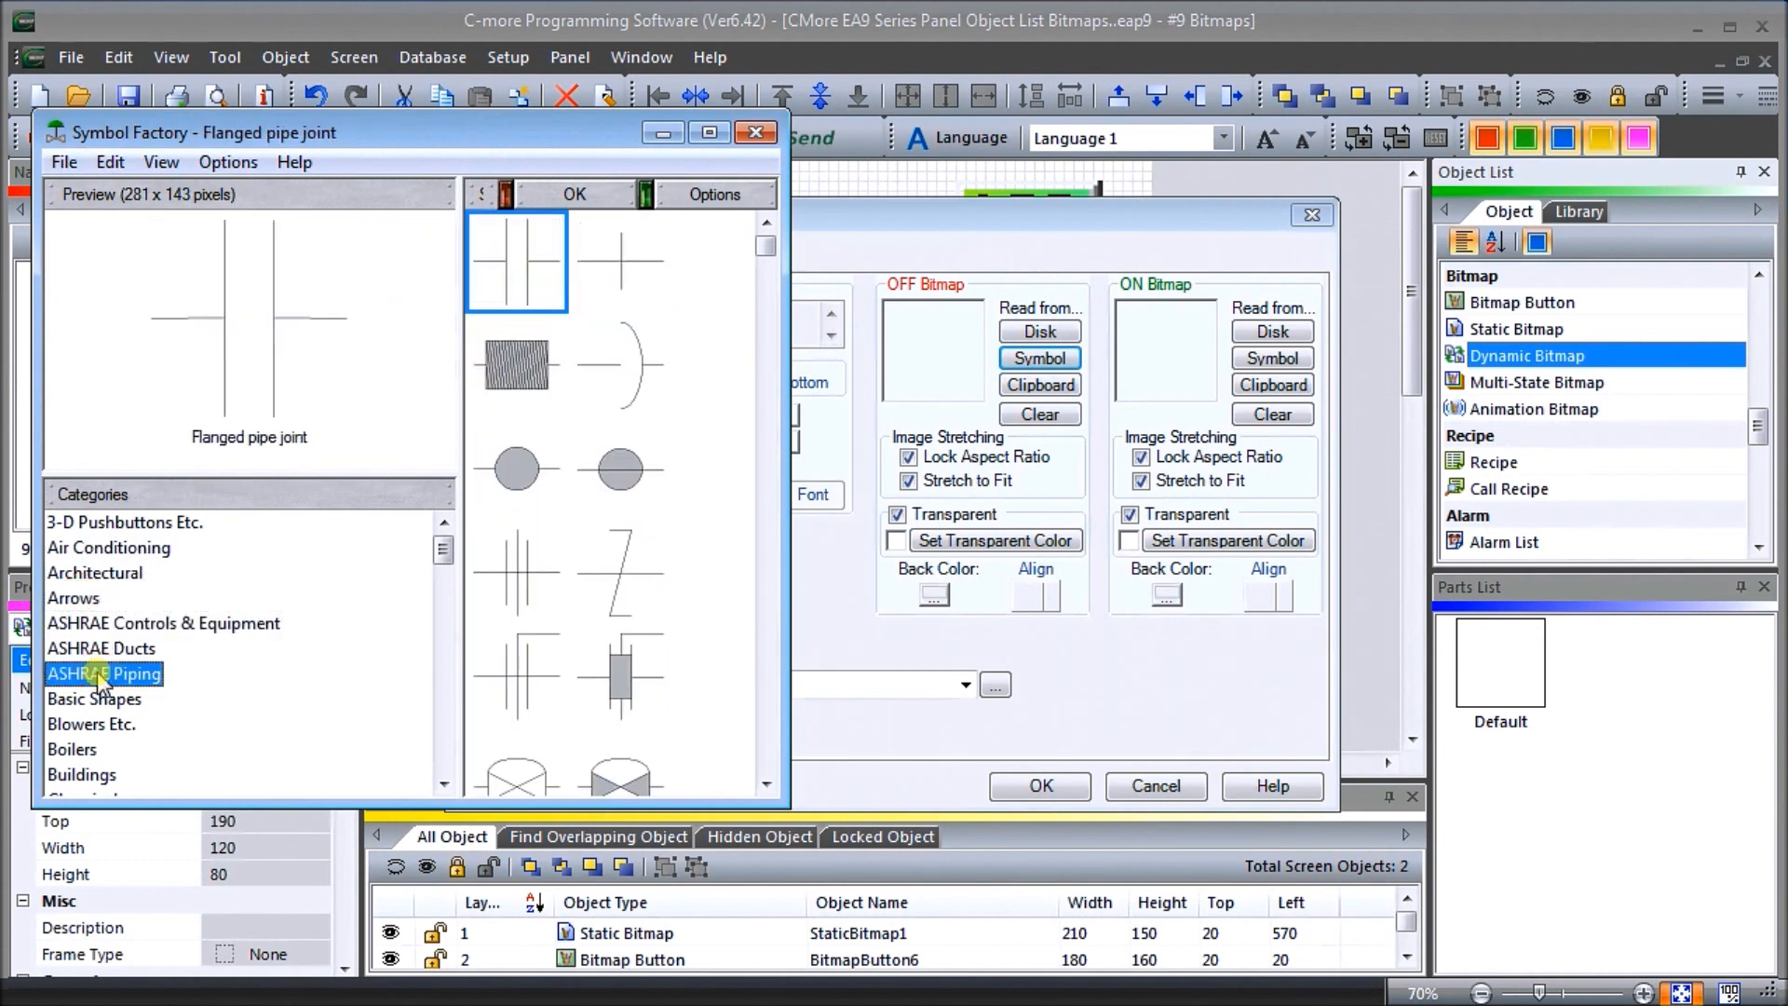
click(93, 699)
click(88, 725)
click(76, 749)
click(80, 776)
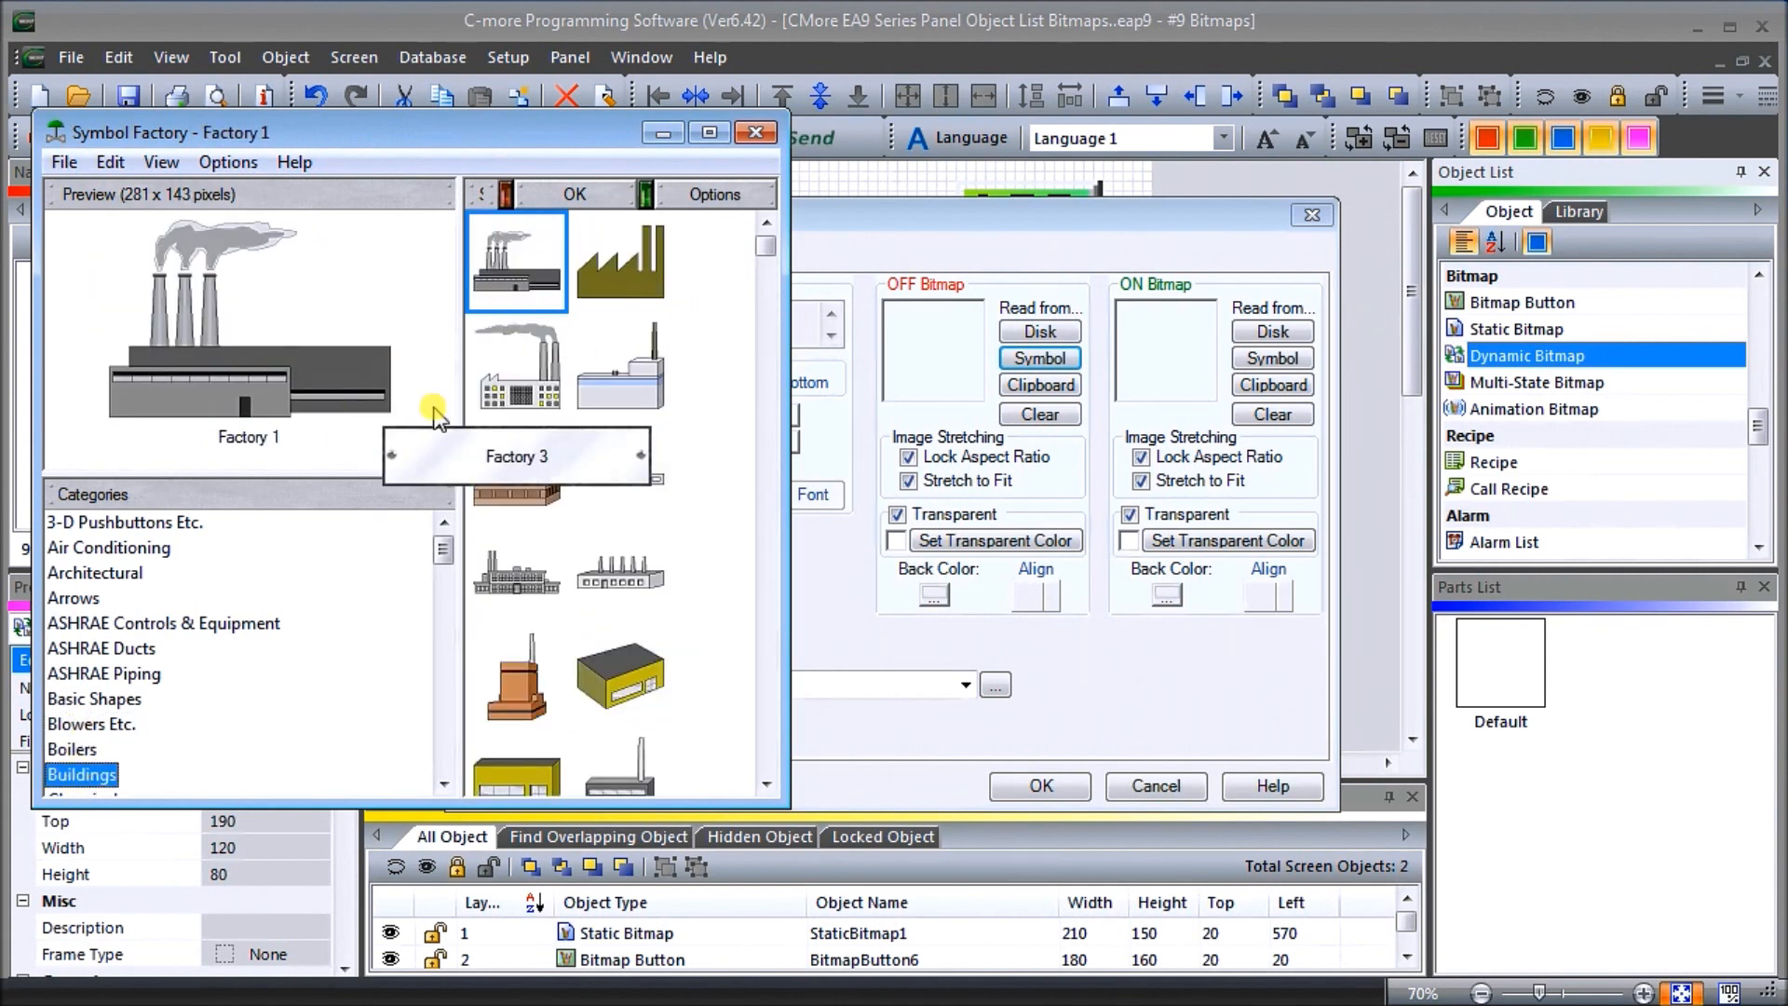
Set the dynamic bitmap's OFF image to 3-D green button (not pressed) and its ON image to 3-D green button (pressed)
click(164, 525)
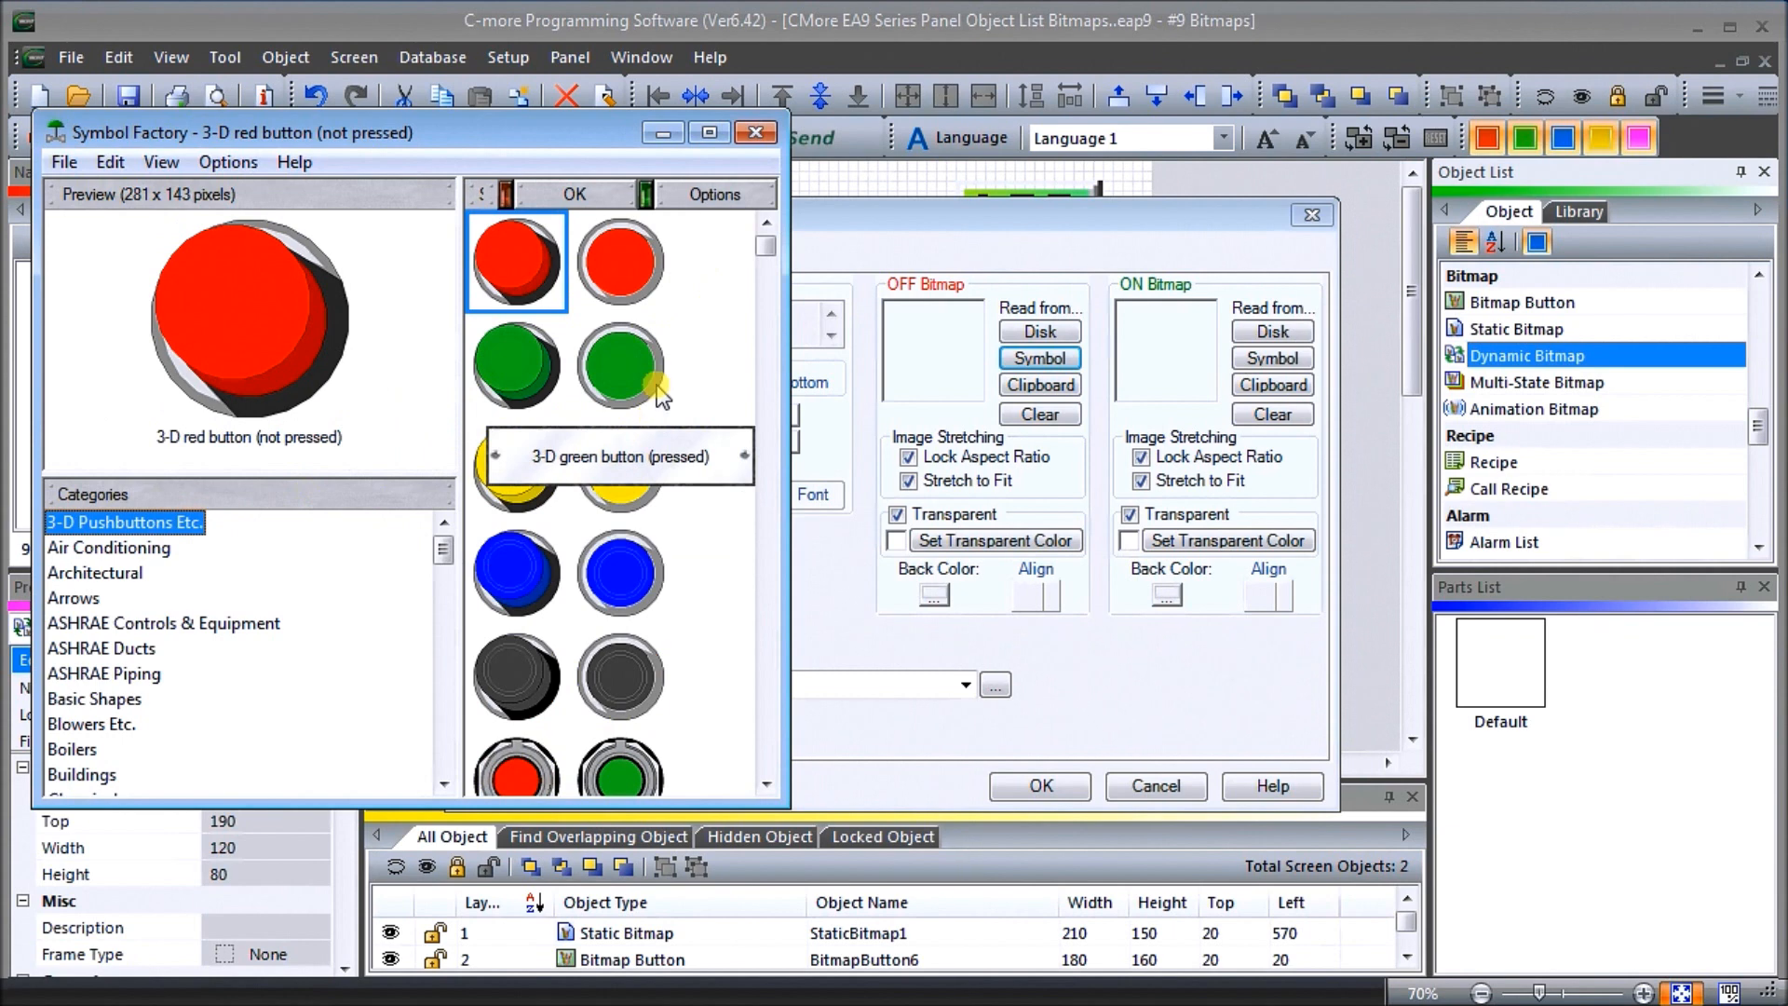
click(526, 374)
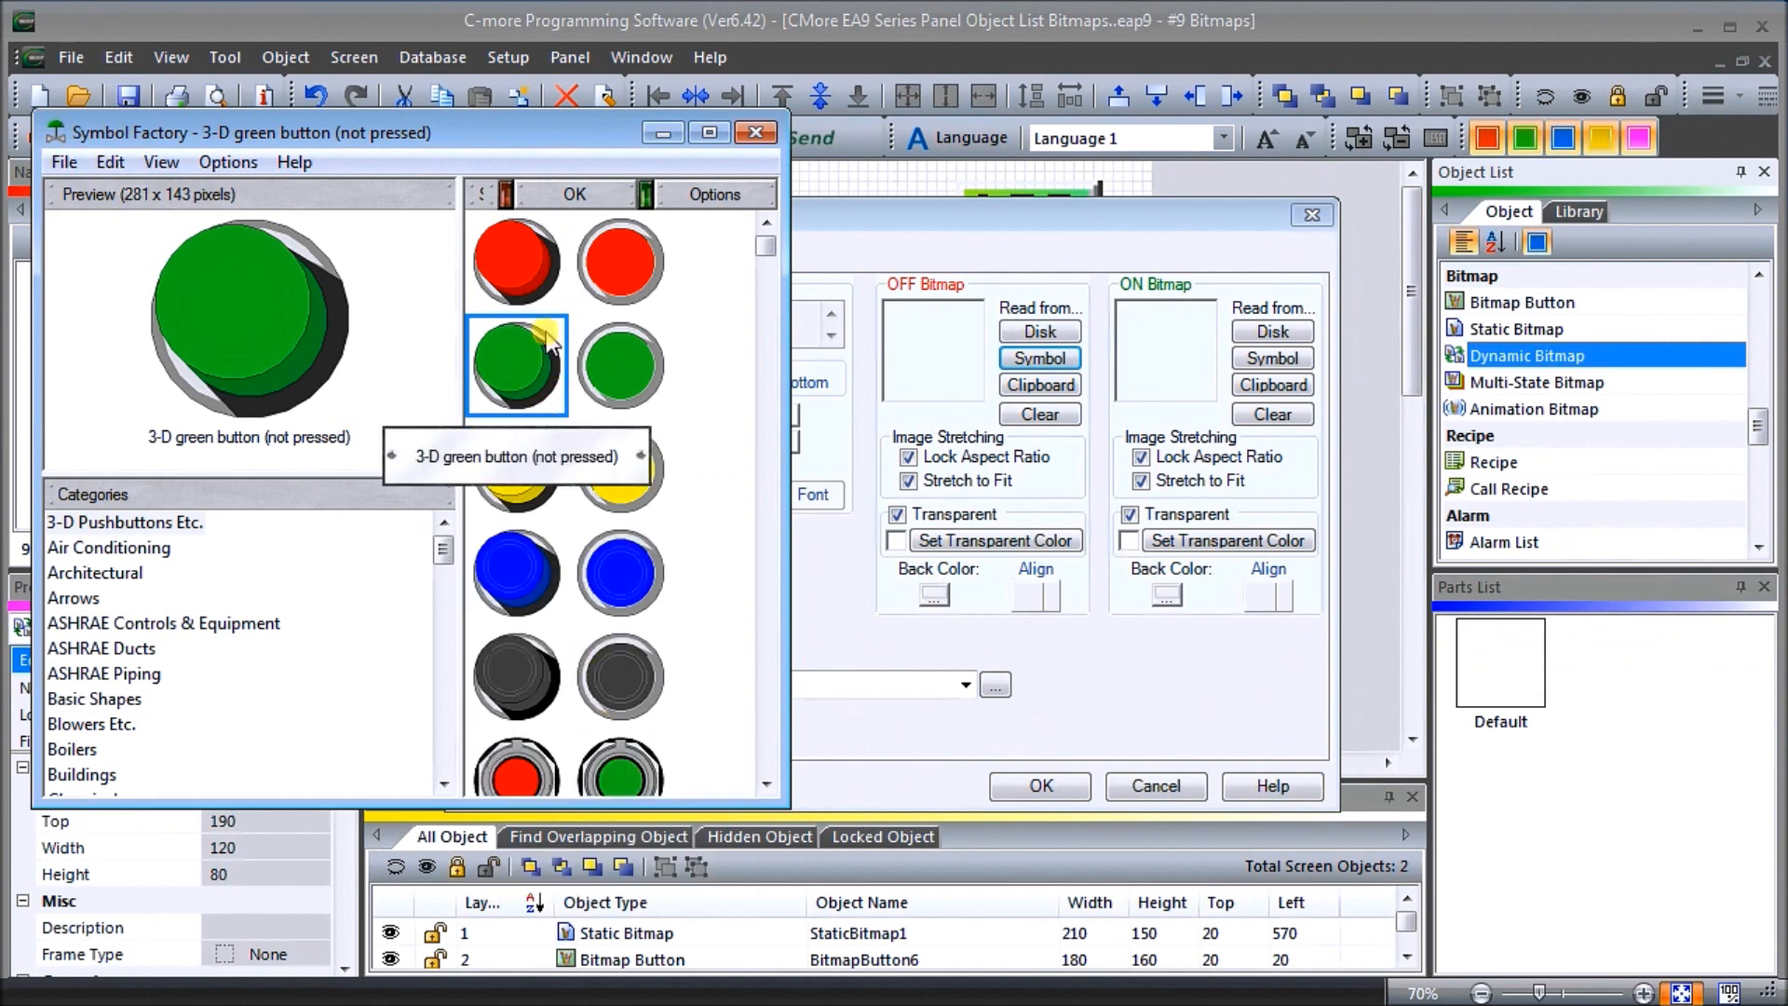
click(588, 193)
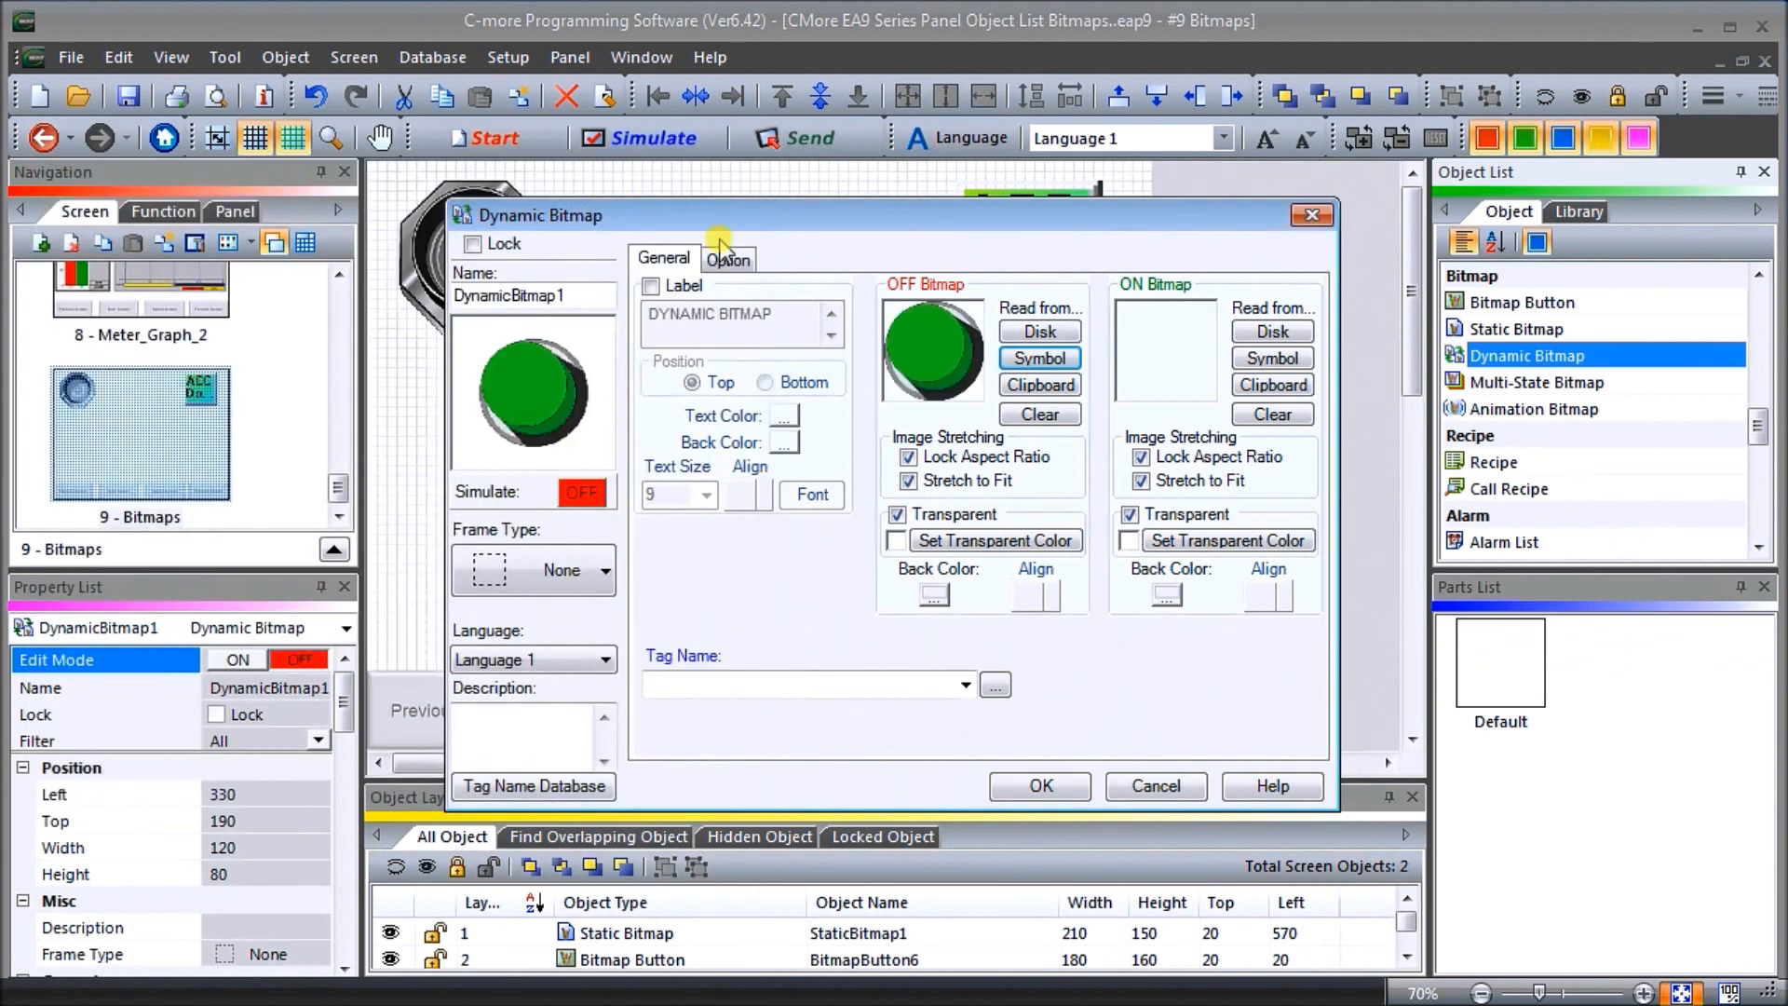
click(1274, 356)
click(616, 365)
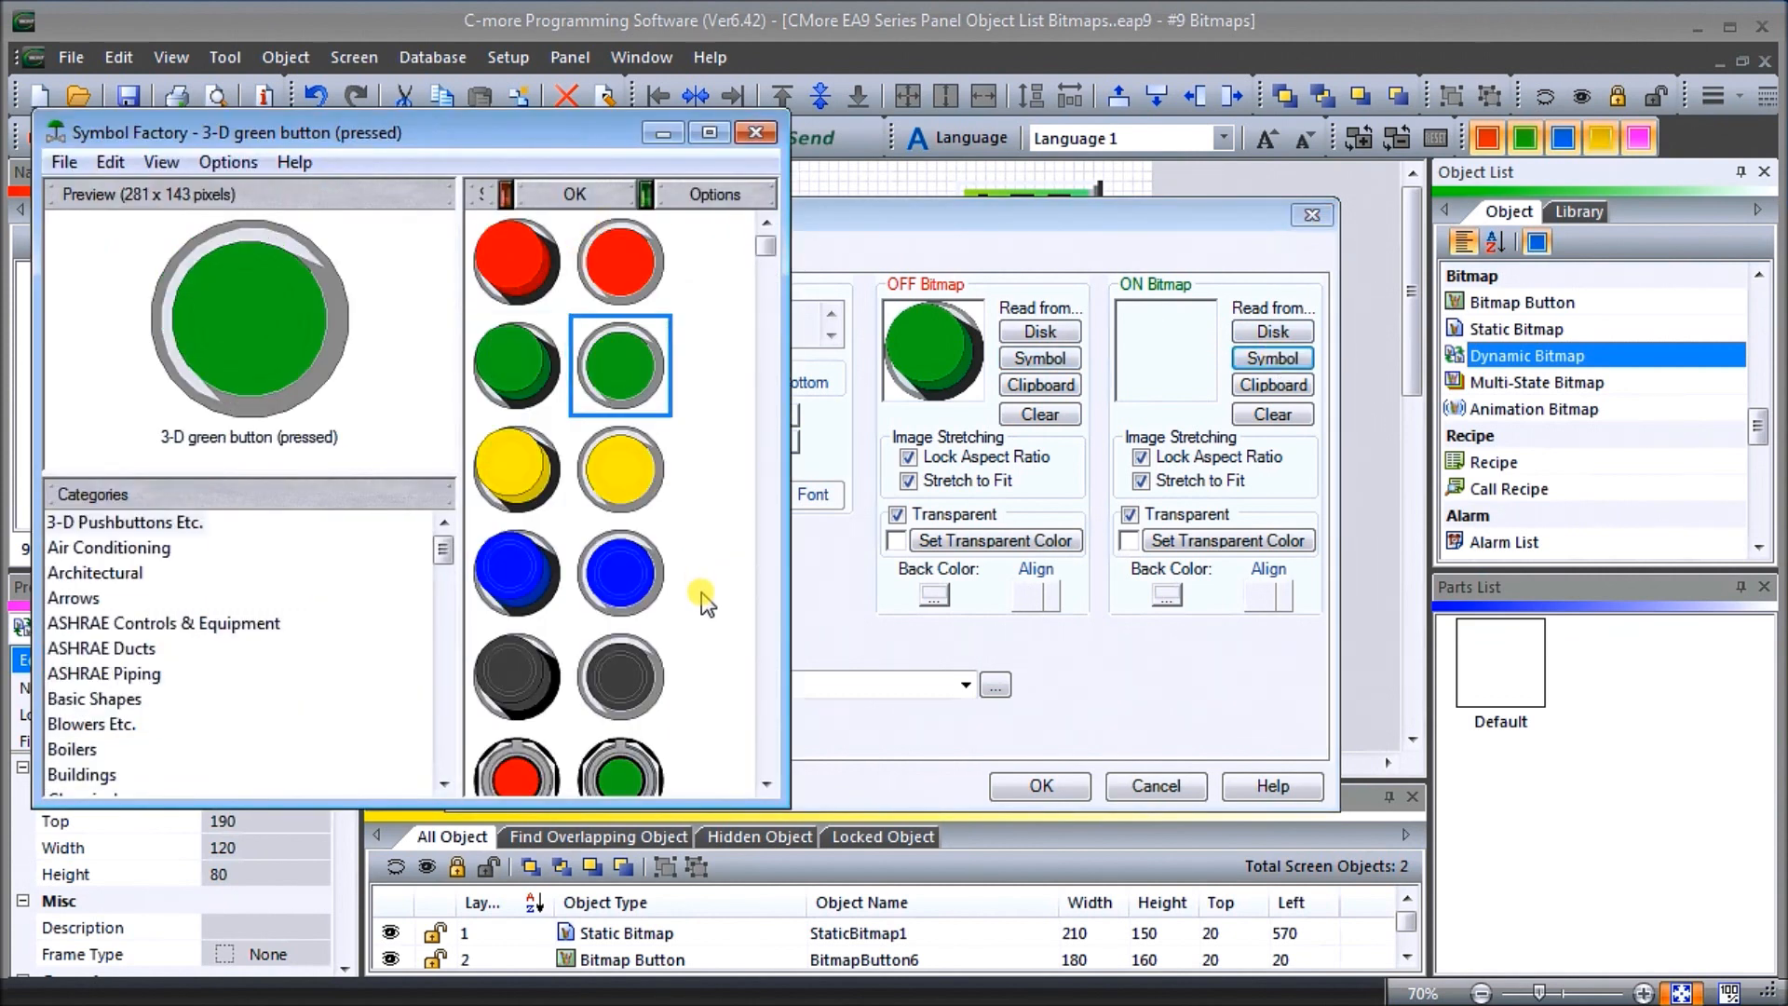
click(577, 196)
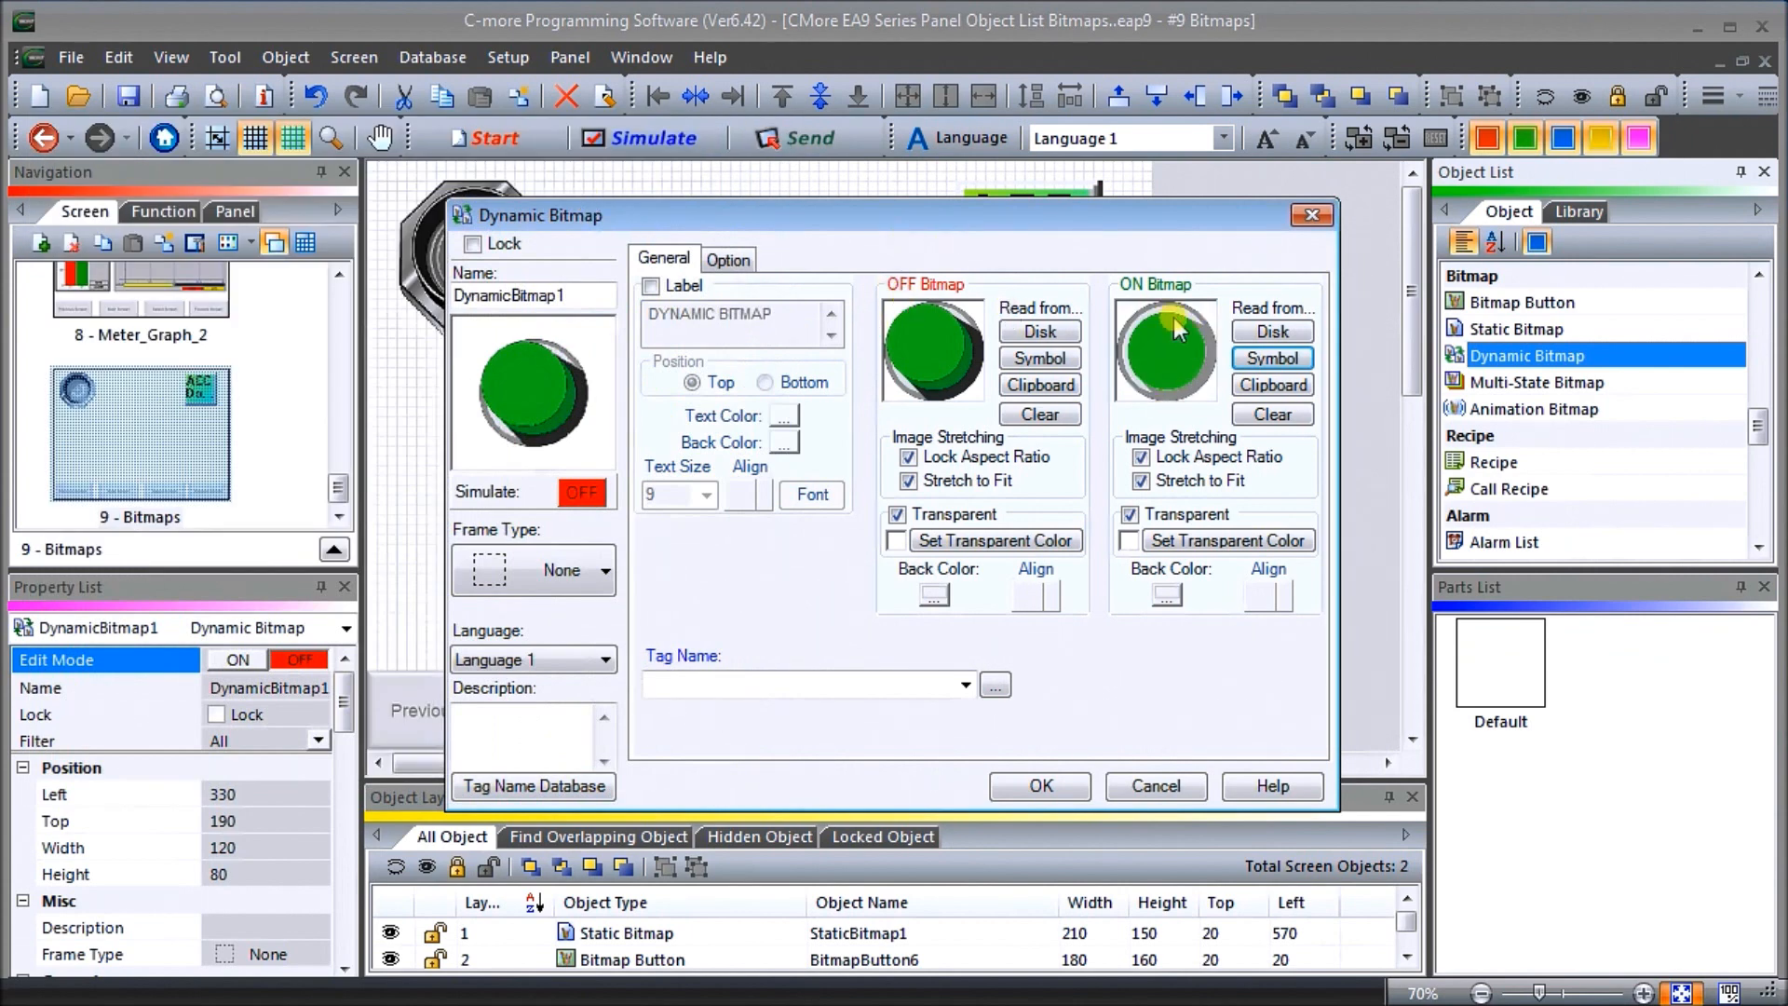
Assign the tag MI61 - DYNAMIC BITMAP to the dynamic bitmap
click(998, 686)
drag(1043, 503, 1045, 717)
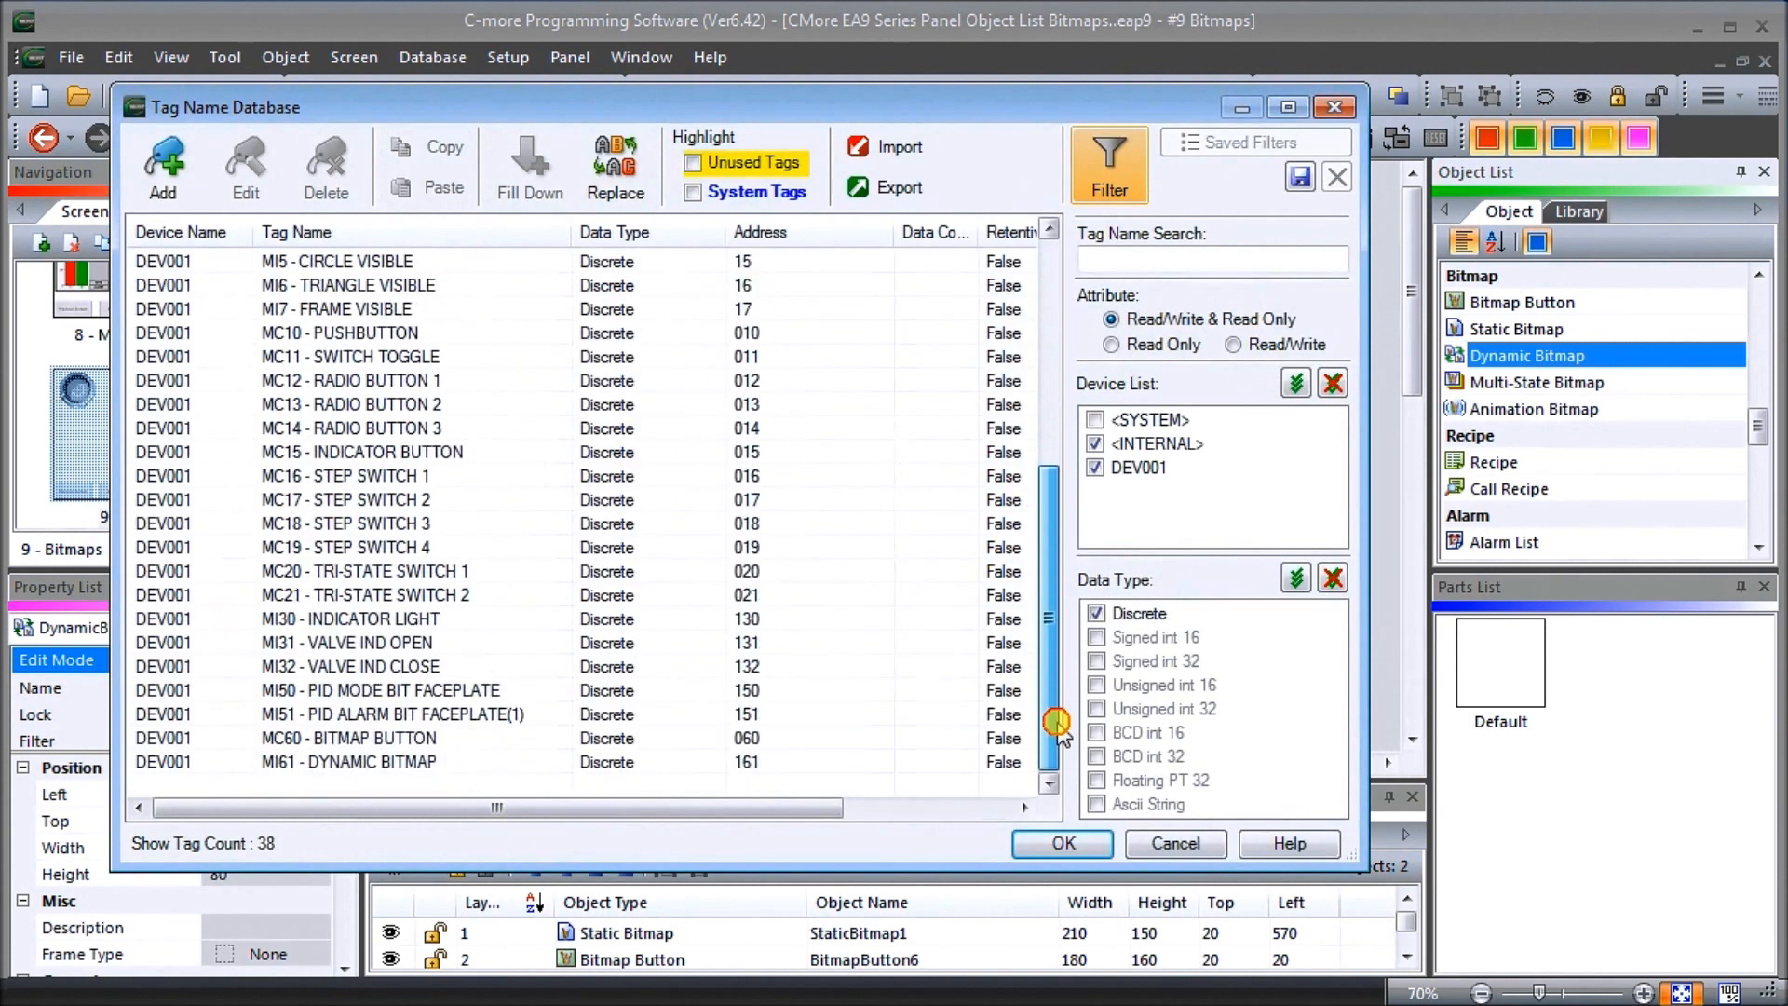
click(300, 763)
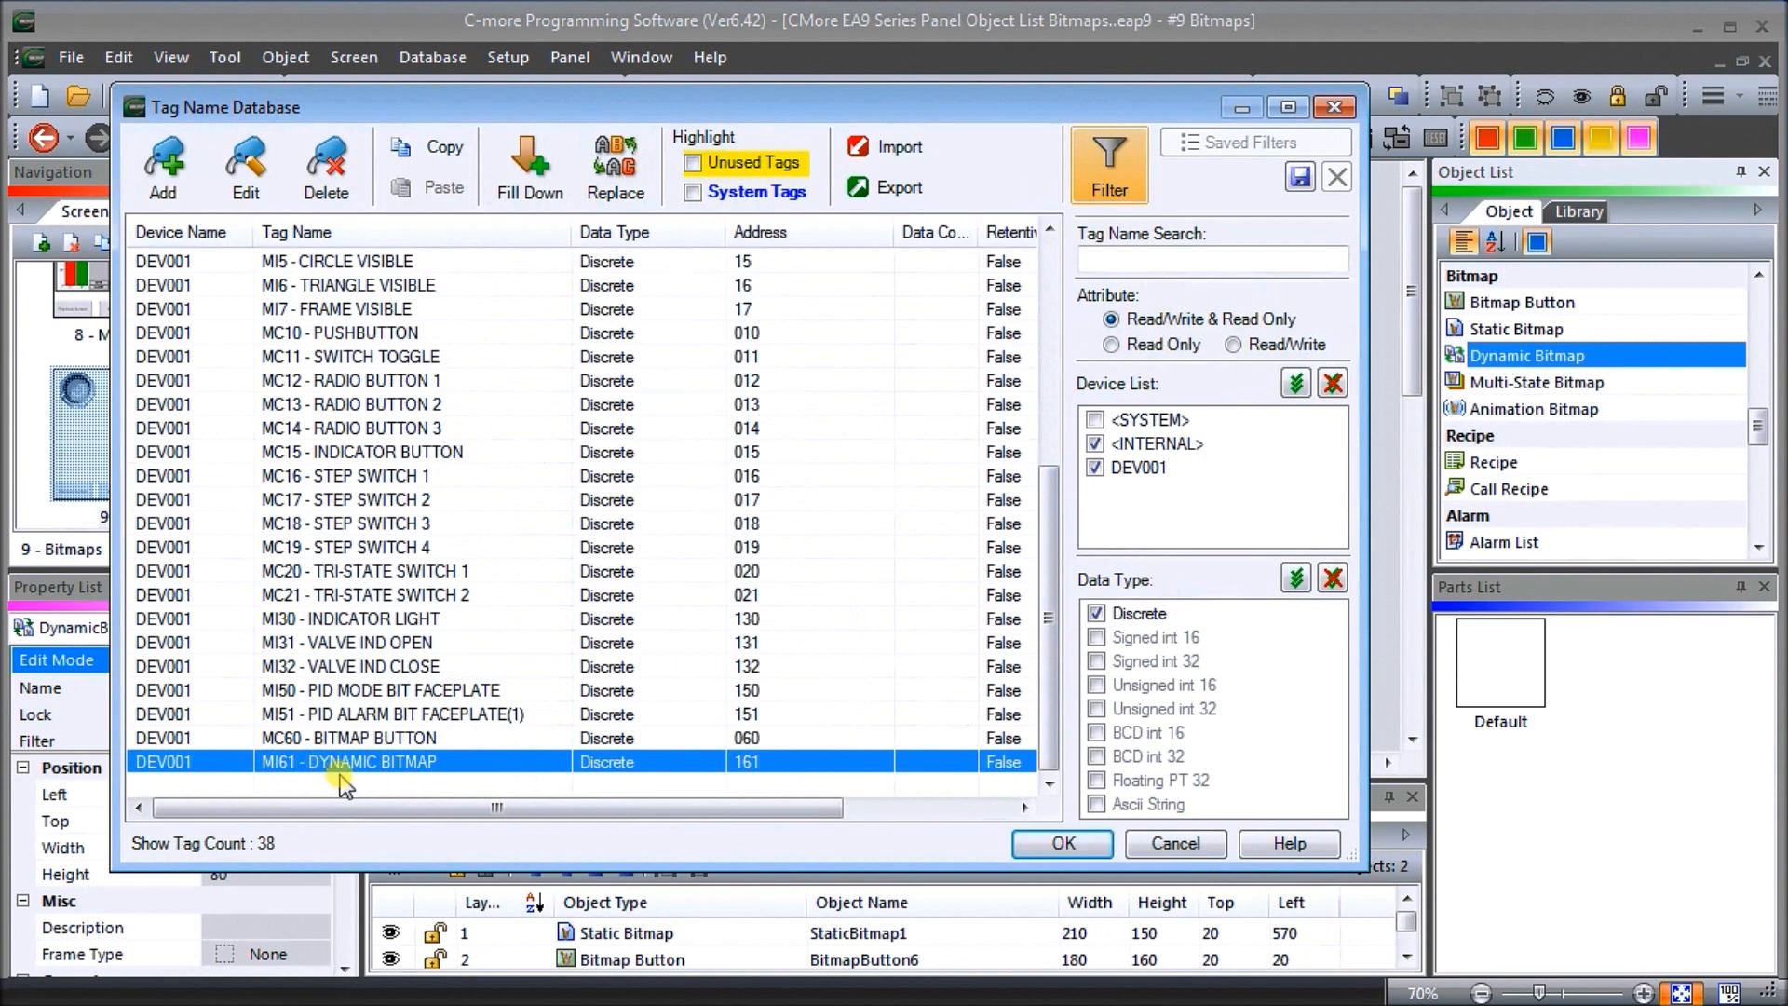
click(1061, 842)
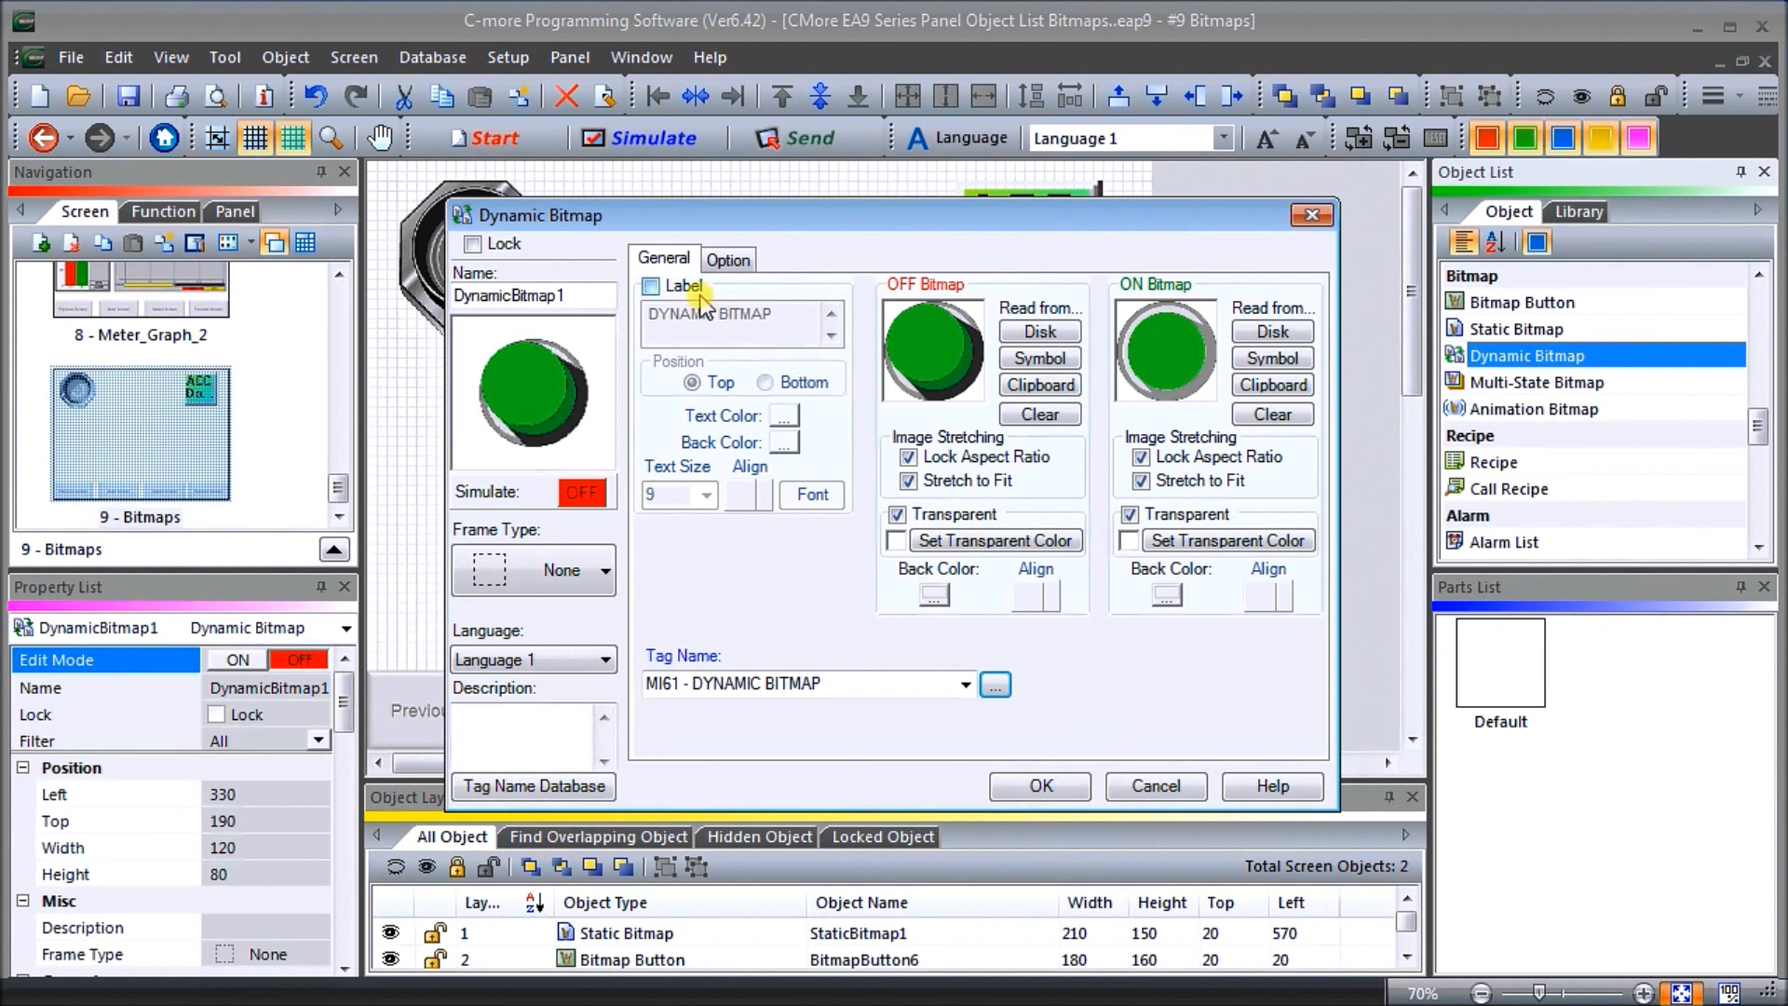
Review the dynamic bitmap's visibility option, accept the configuration, and resize the object to about 250 by 150 at left 260, top 150
click(728, 258)
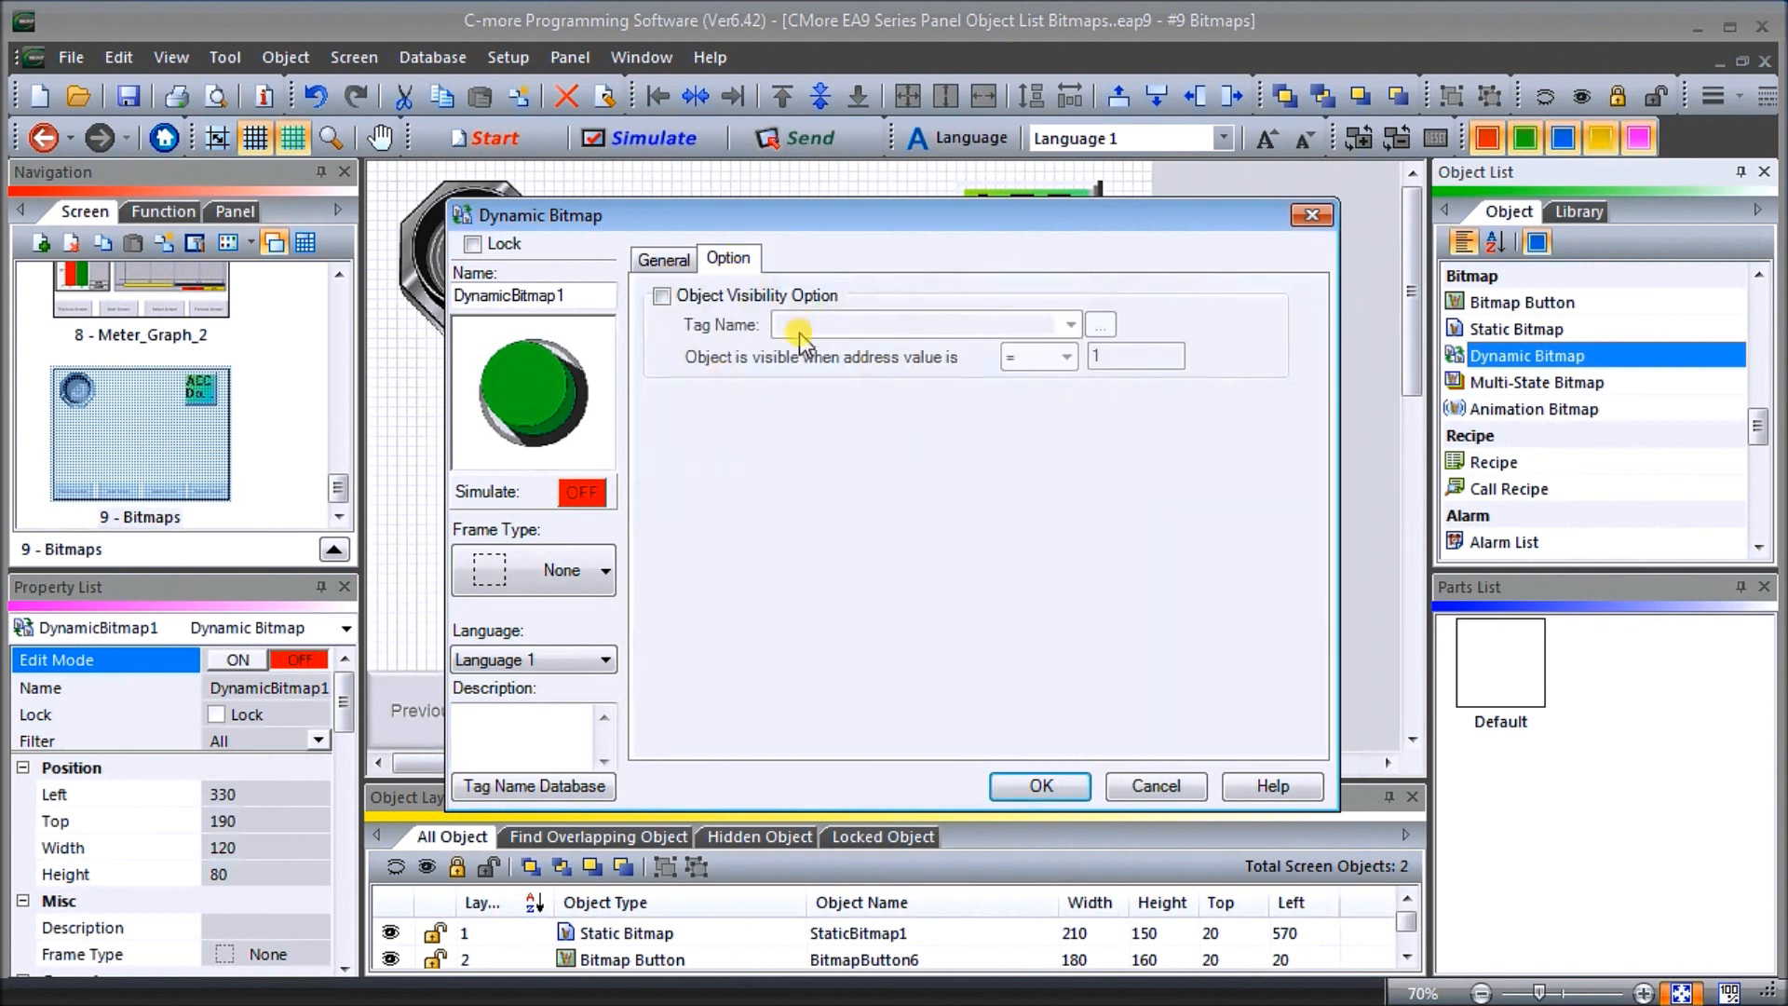
click(1042, 787)
click(735, 363)
drag(736, 363, 870, 456)
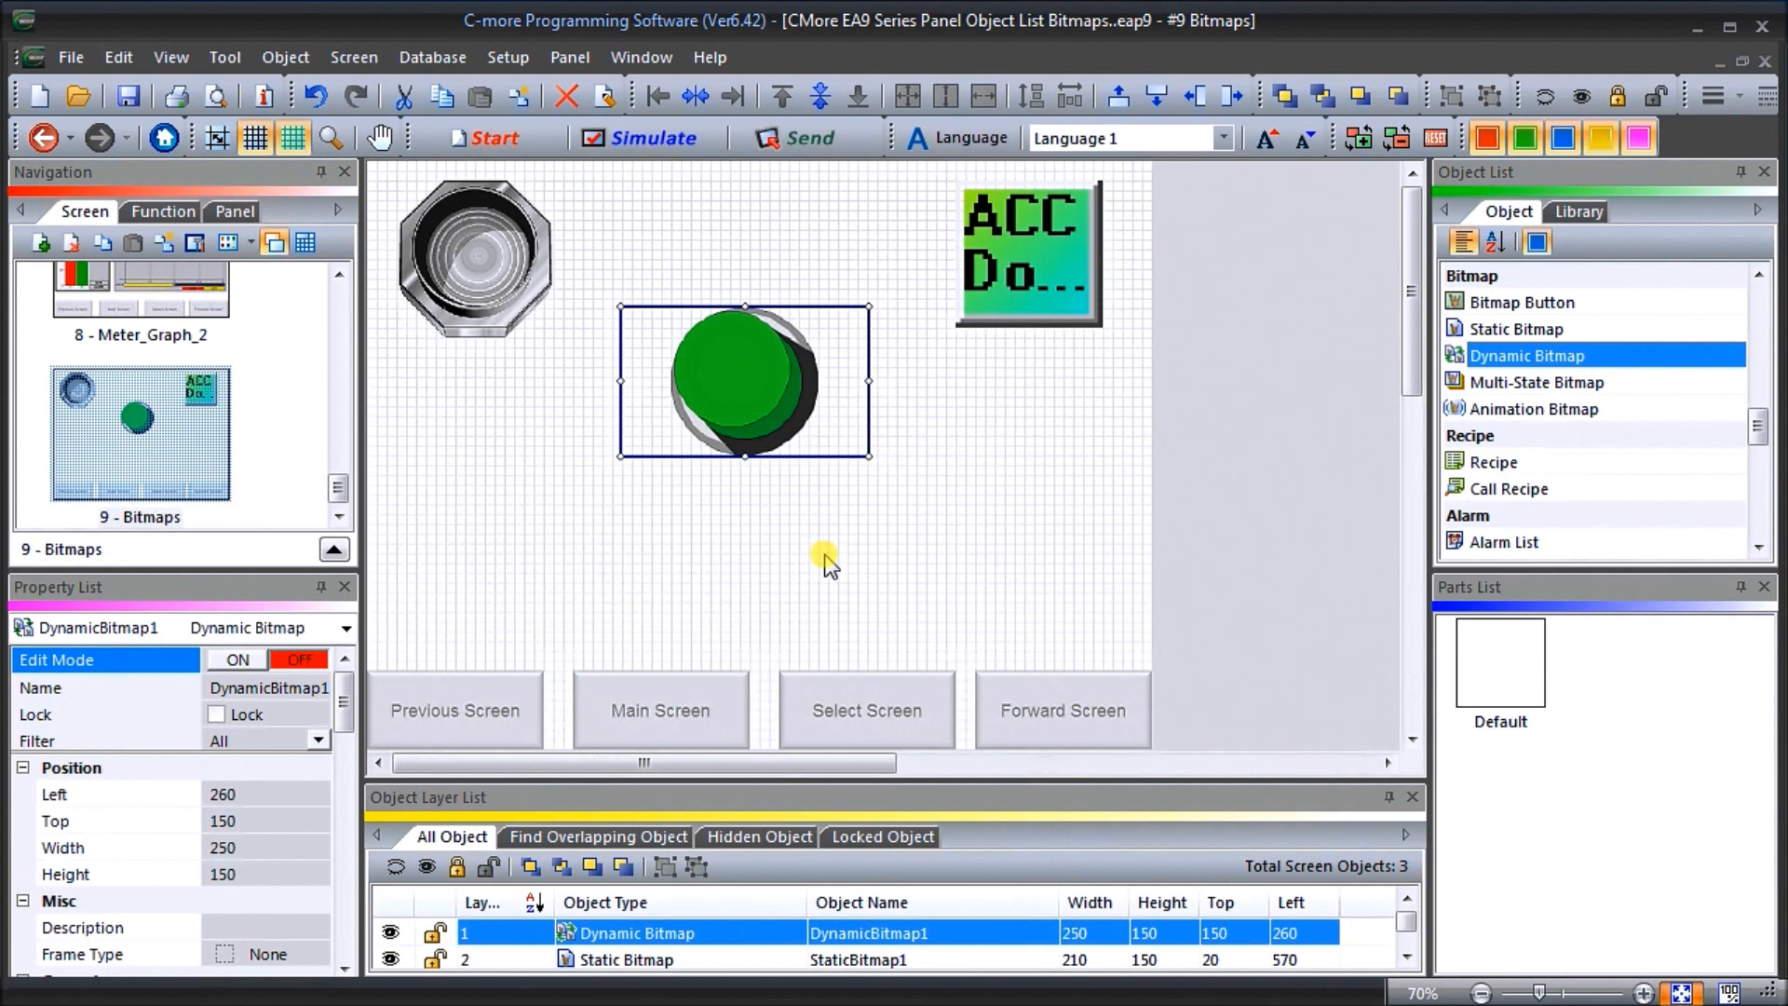
Place a multi-state bitmap at about left 140, top 380, with its displayed images based on Image Number
click(1541, 383)
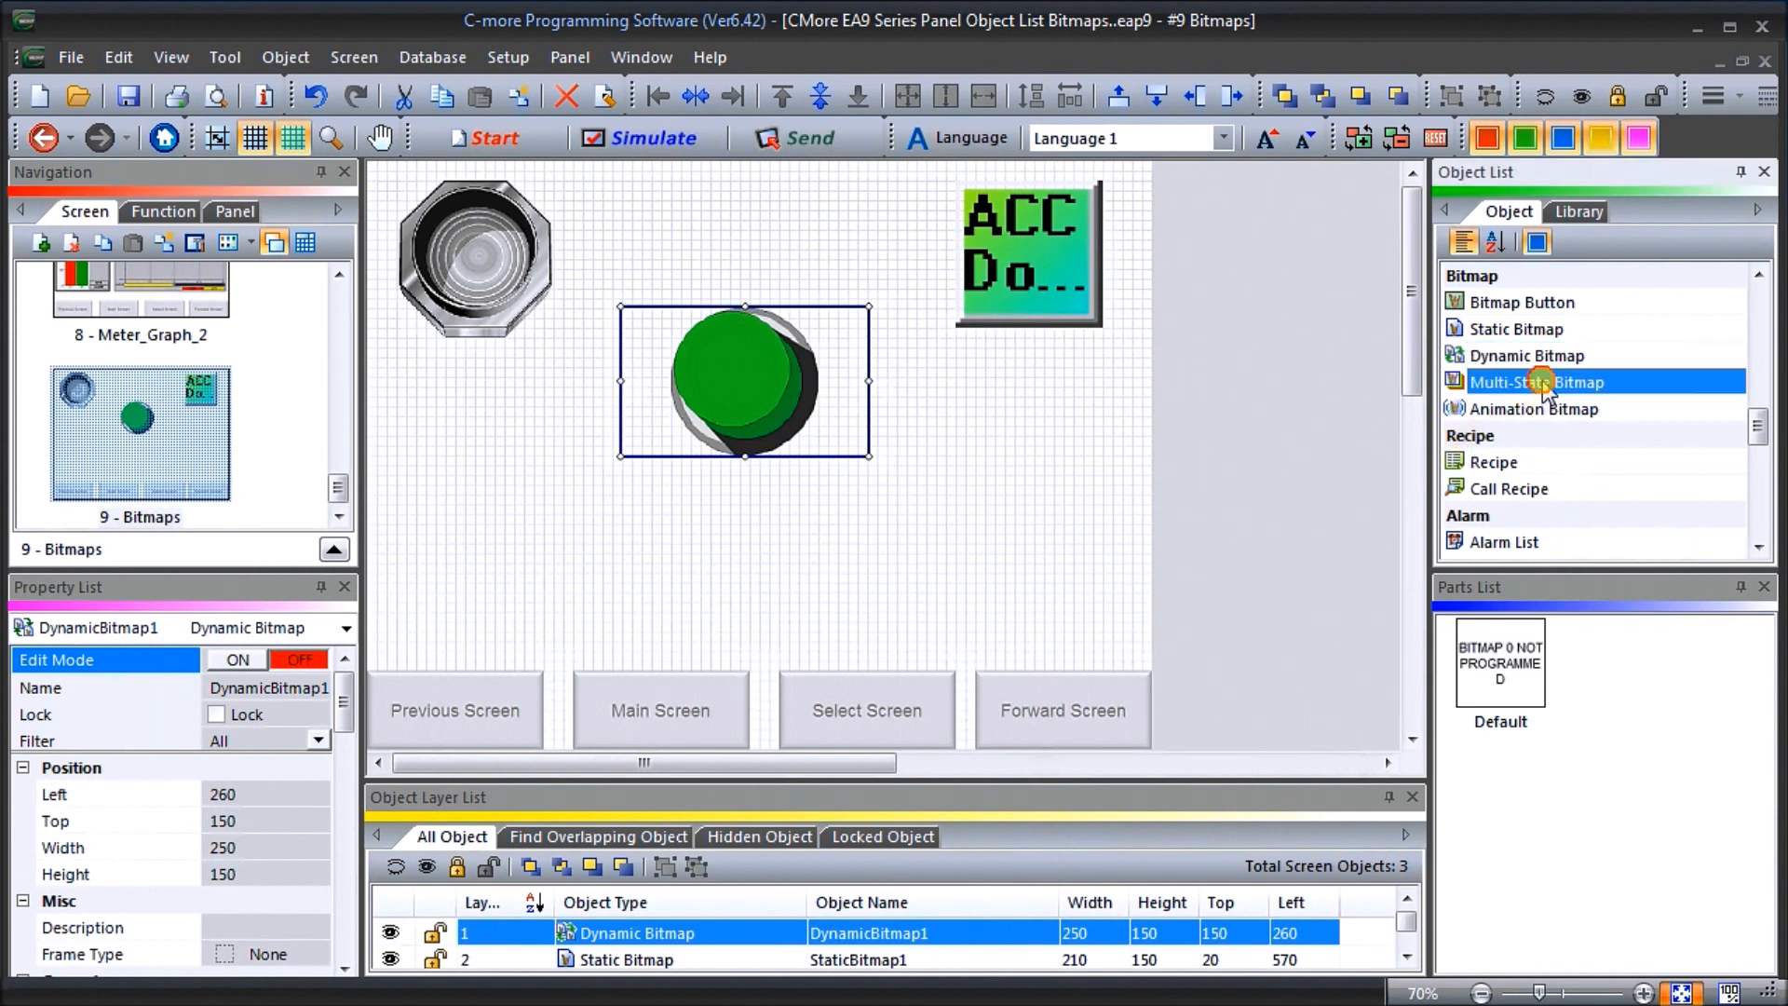
drag(503, 534, 621, 614)
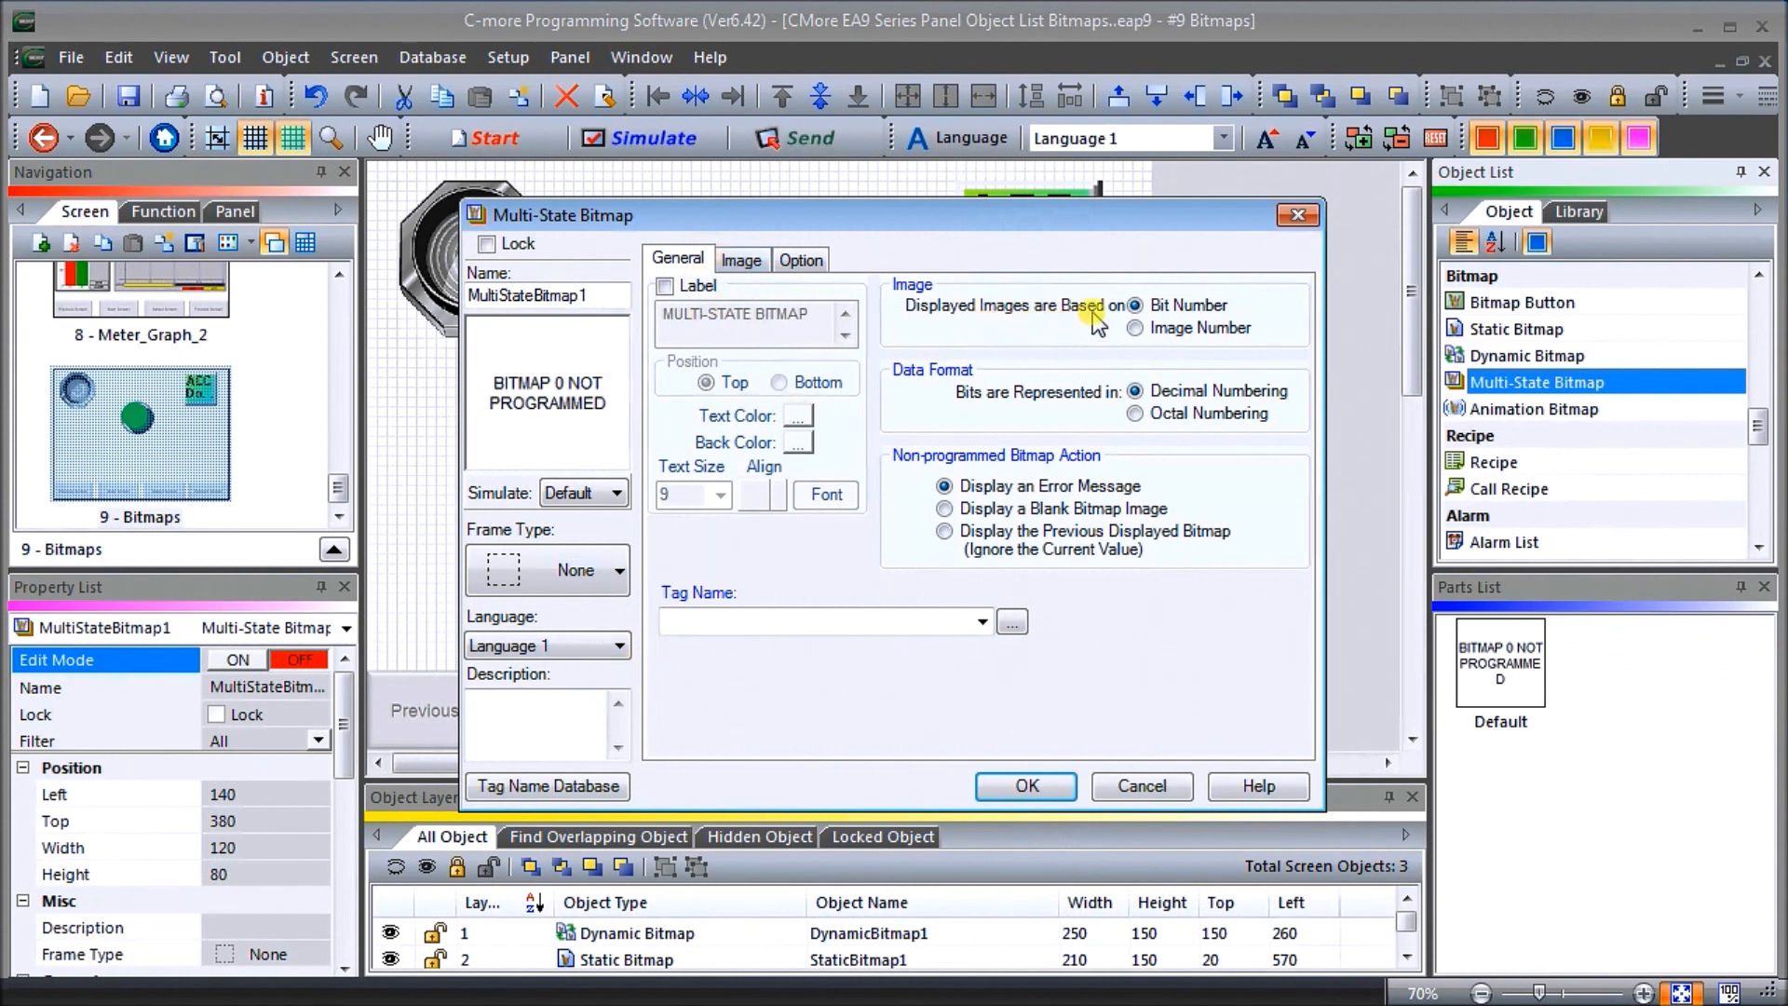
click(1136, 329)
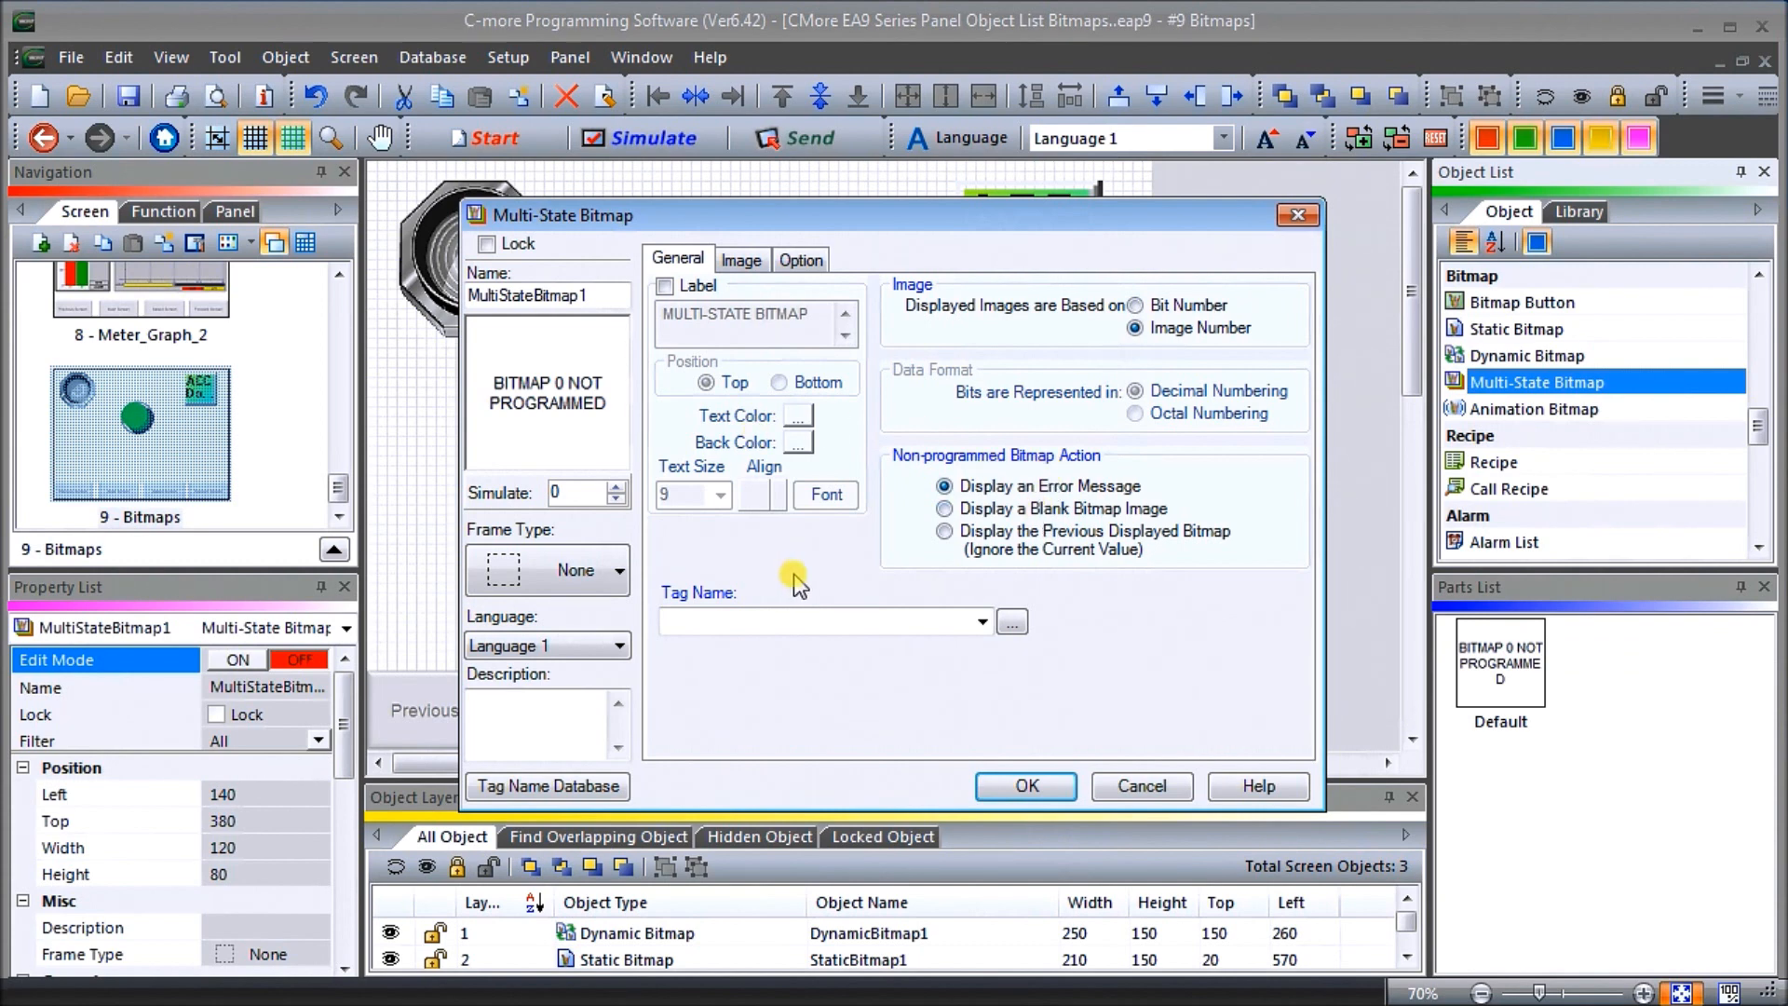
Assign the tag MHR600 - MULTI-STATE BITMAP to the multi-state bitmap
click(1013, 622)
scroll(1052, 580, down, 1)
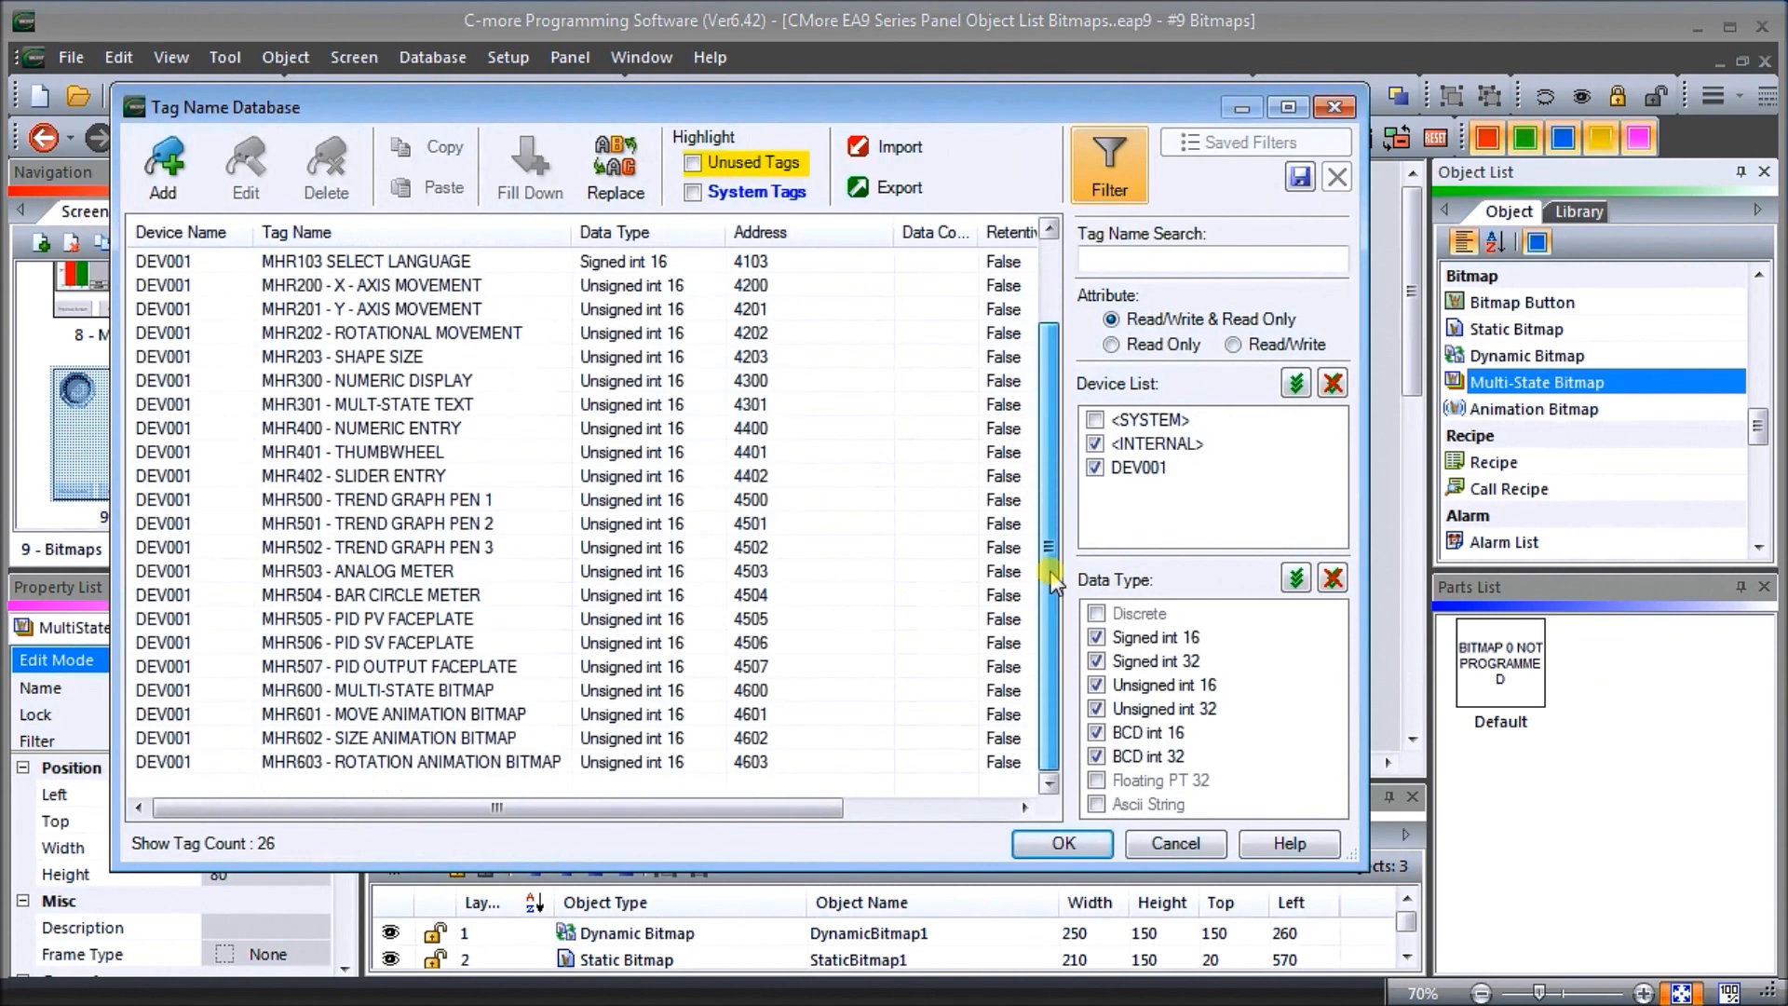
click(367, 691)
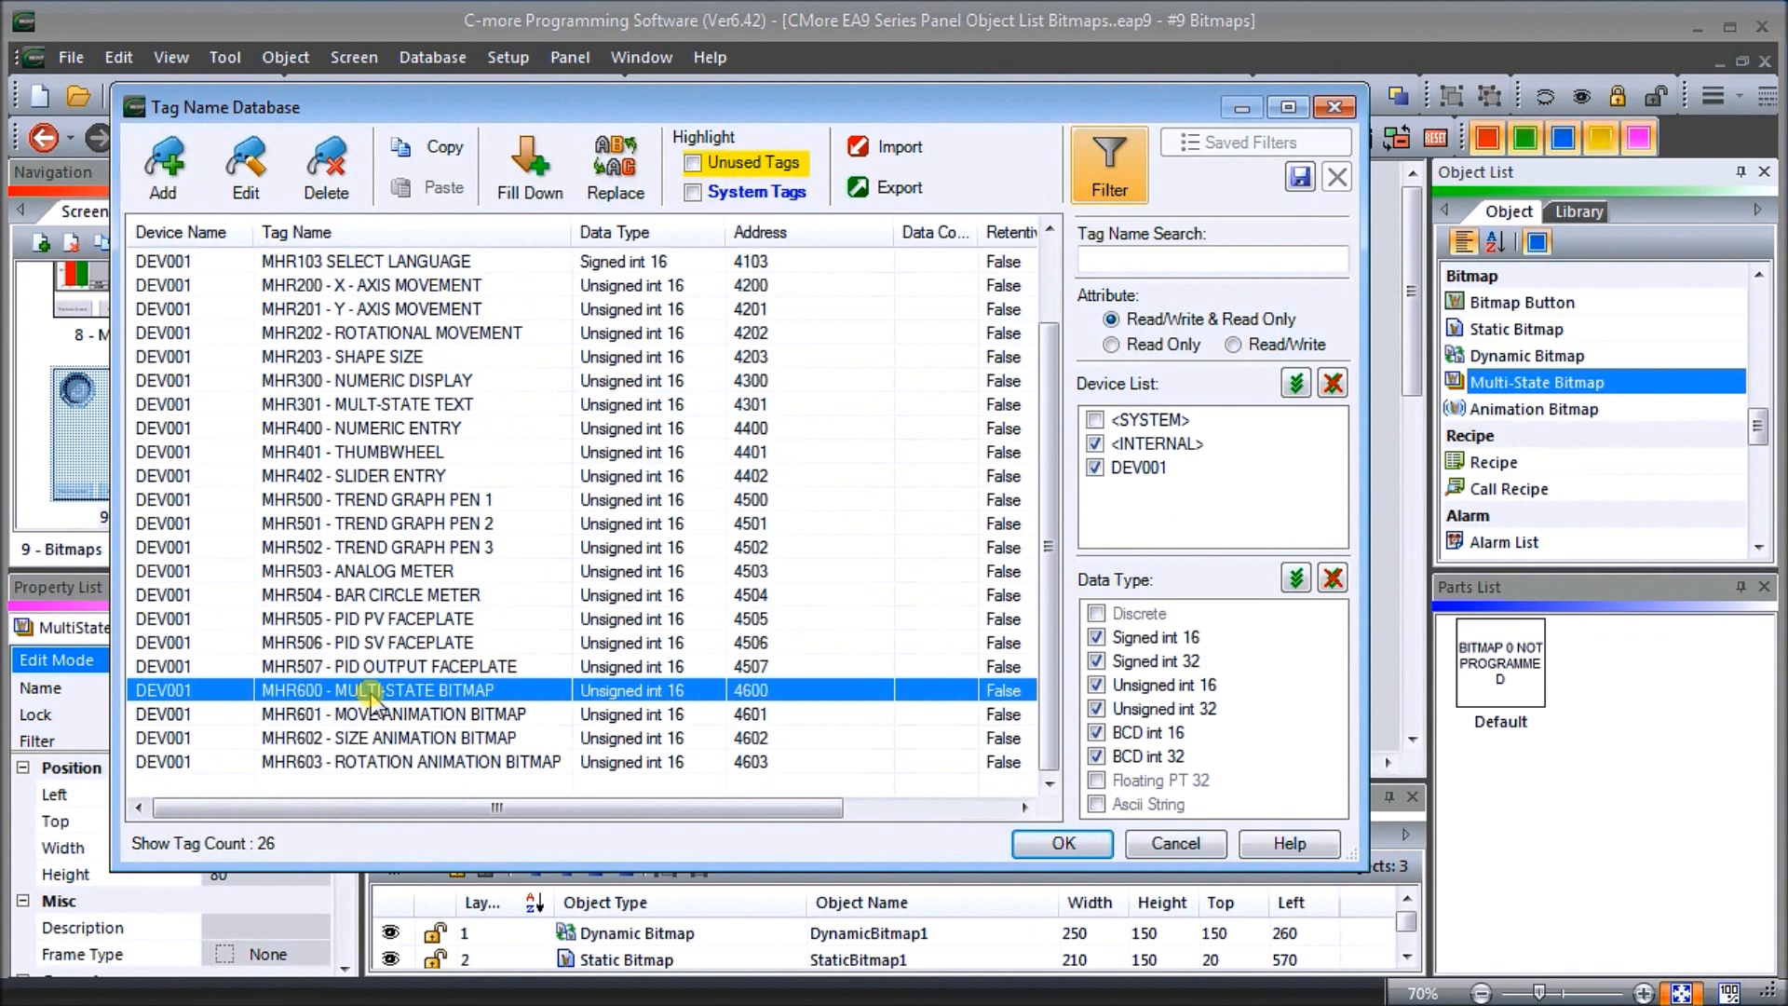
click(1067, 843)
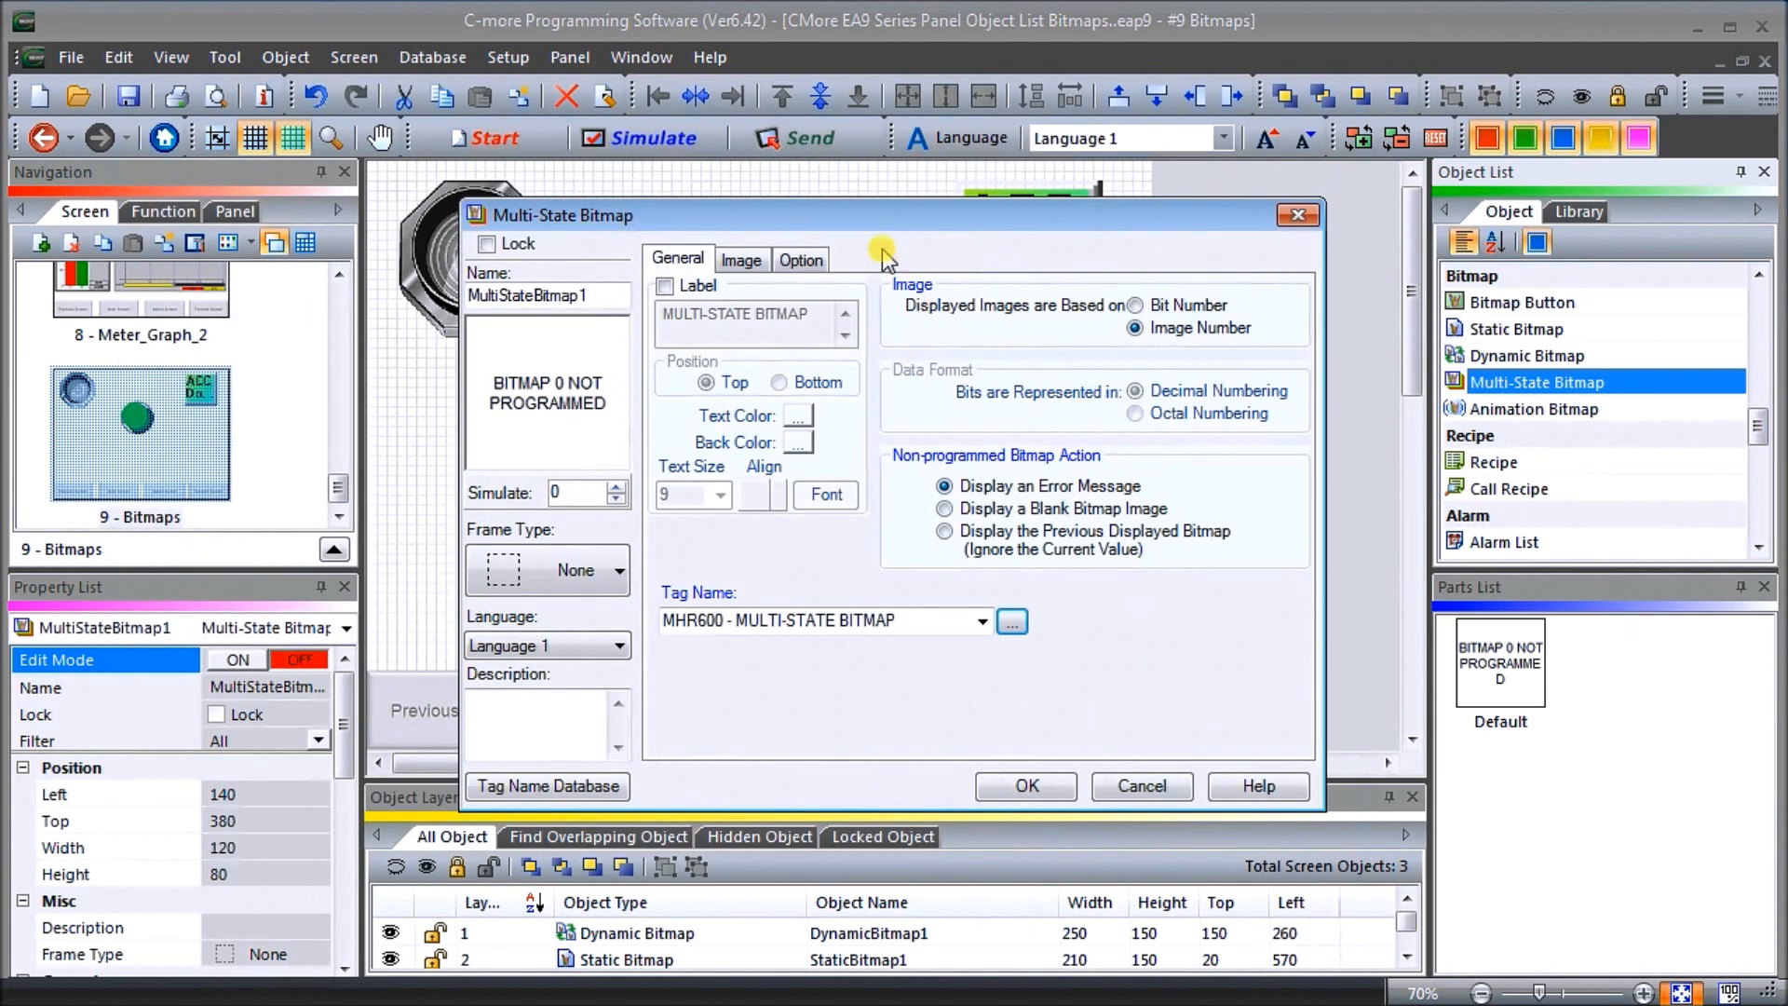
Add smiley_ver1.bmp from the User Graphic folder as image number 0 of the multi-state bitmap
click(742, 261)
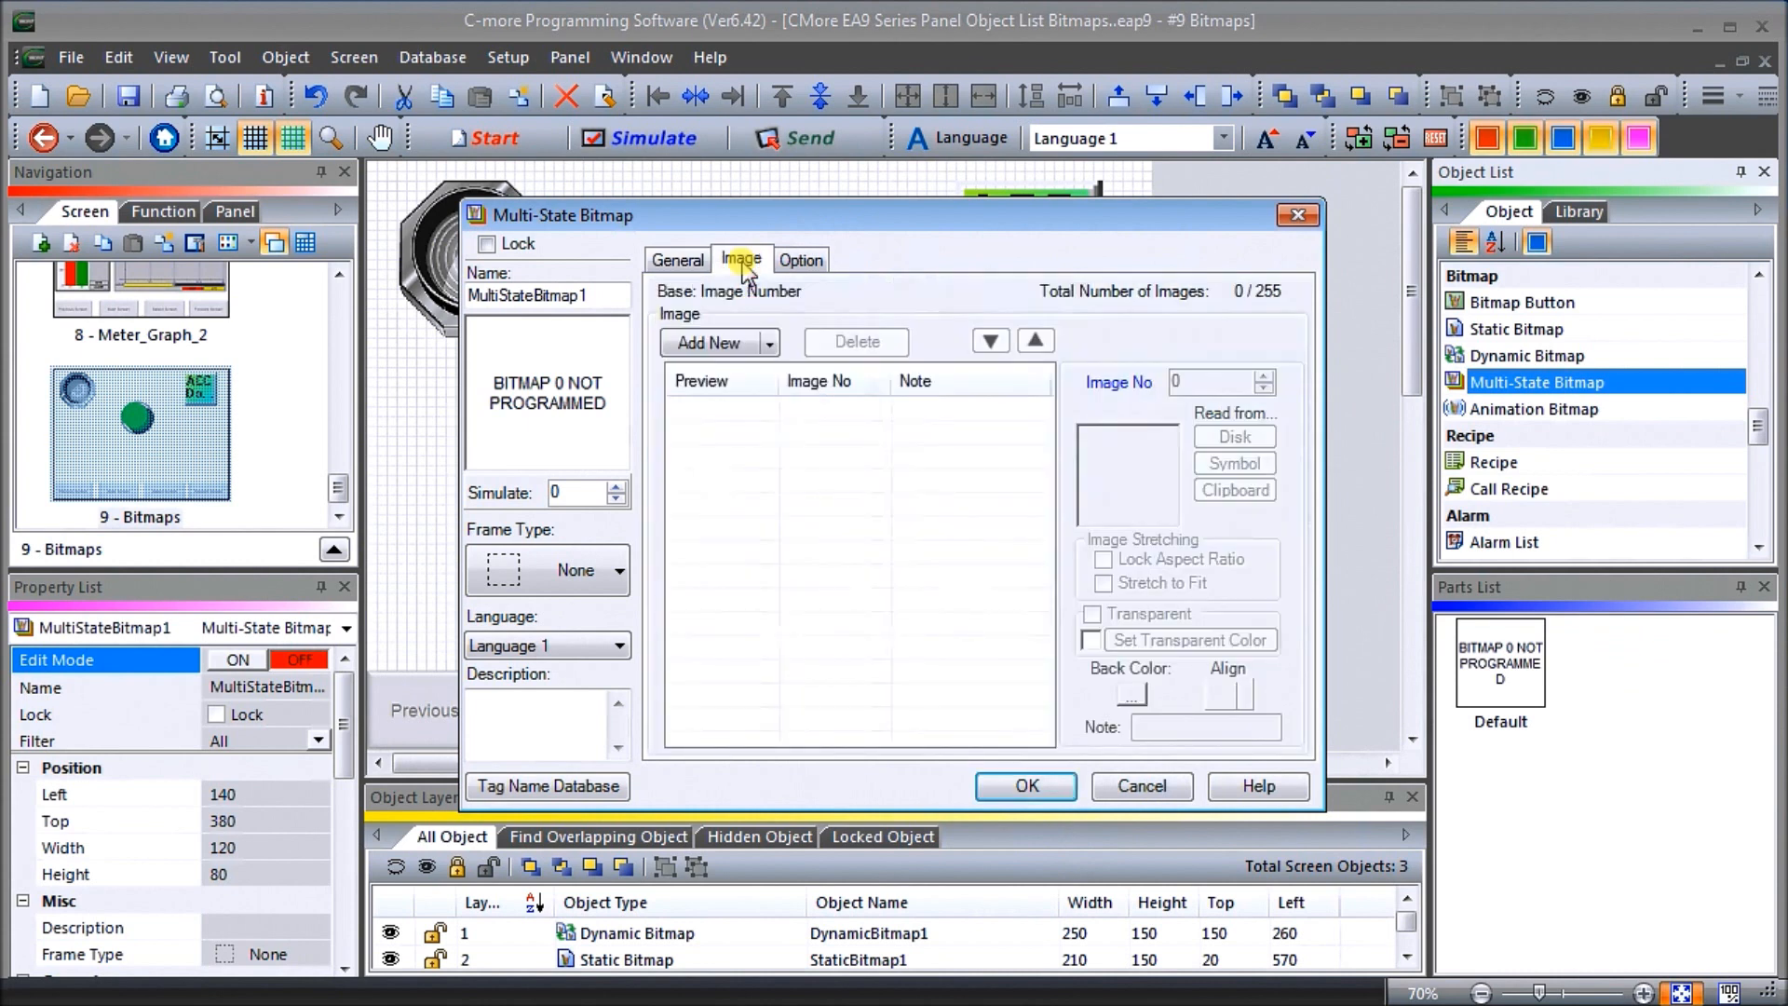
click(734, 350)
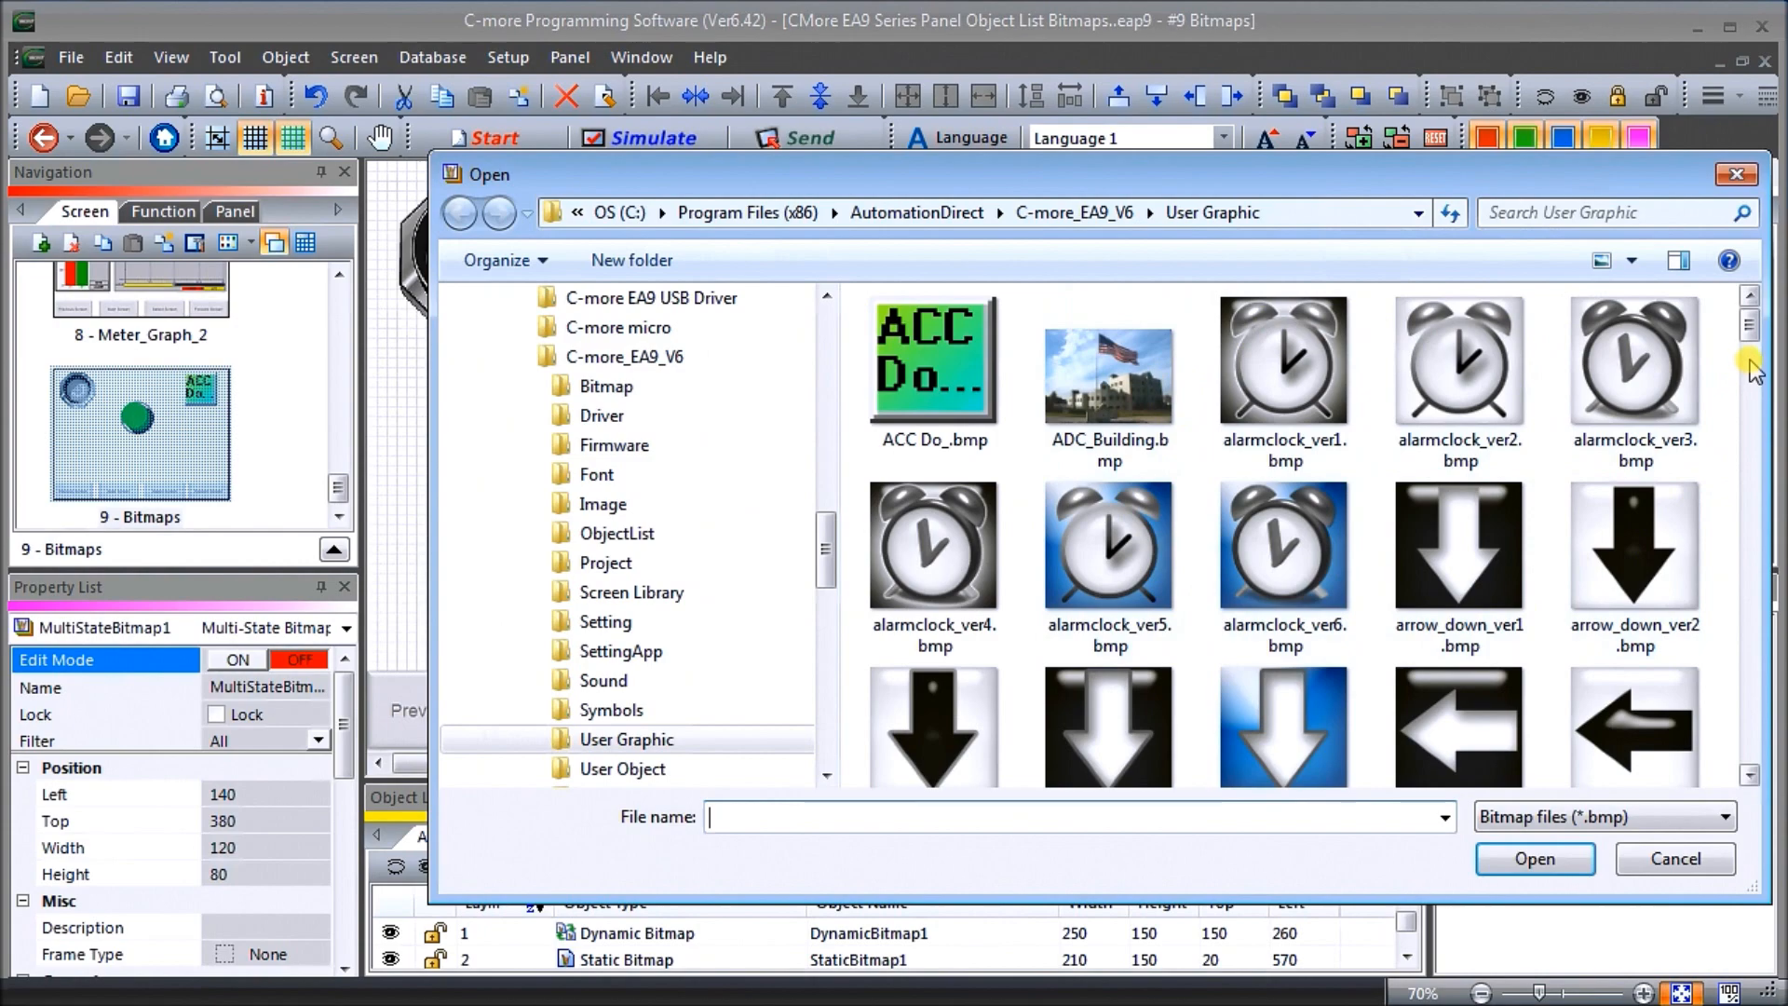
scroll(1753, 333, down, 1)
drag(1752, 333, 1743, 691)
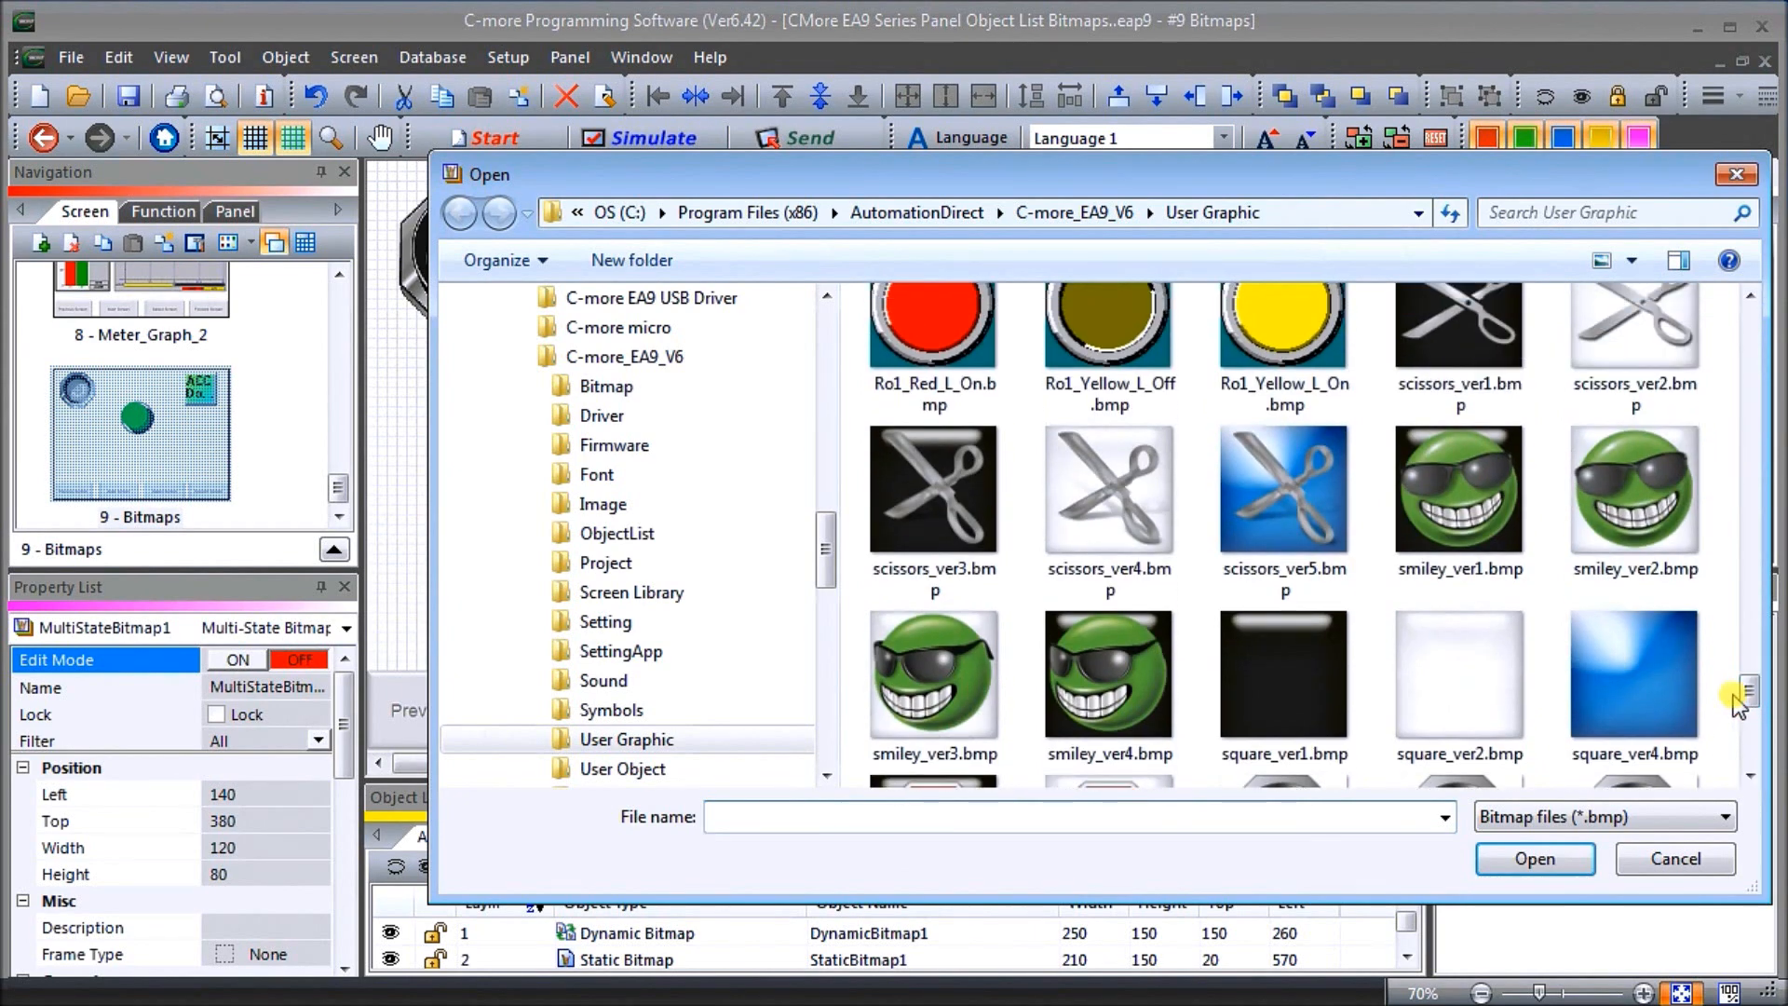
click(1457, 494)
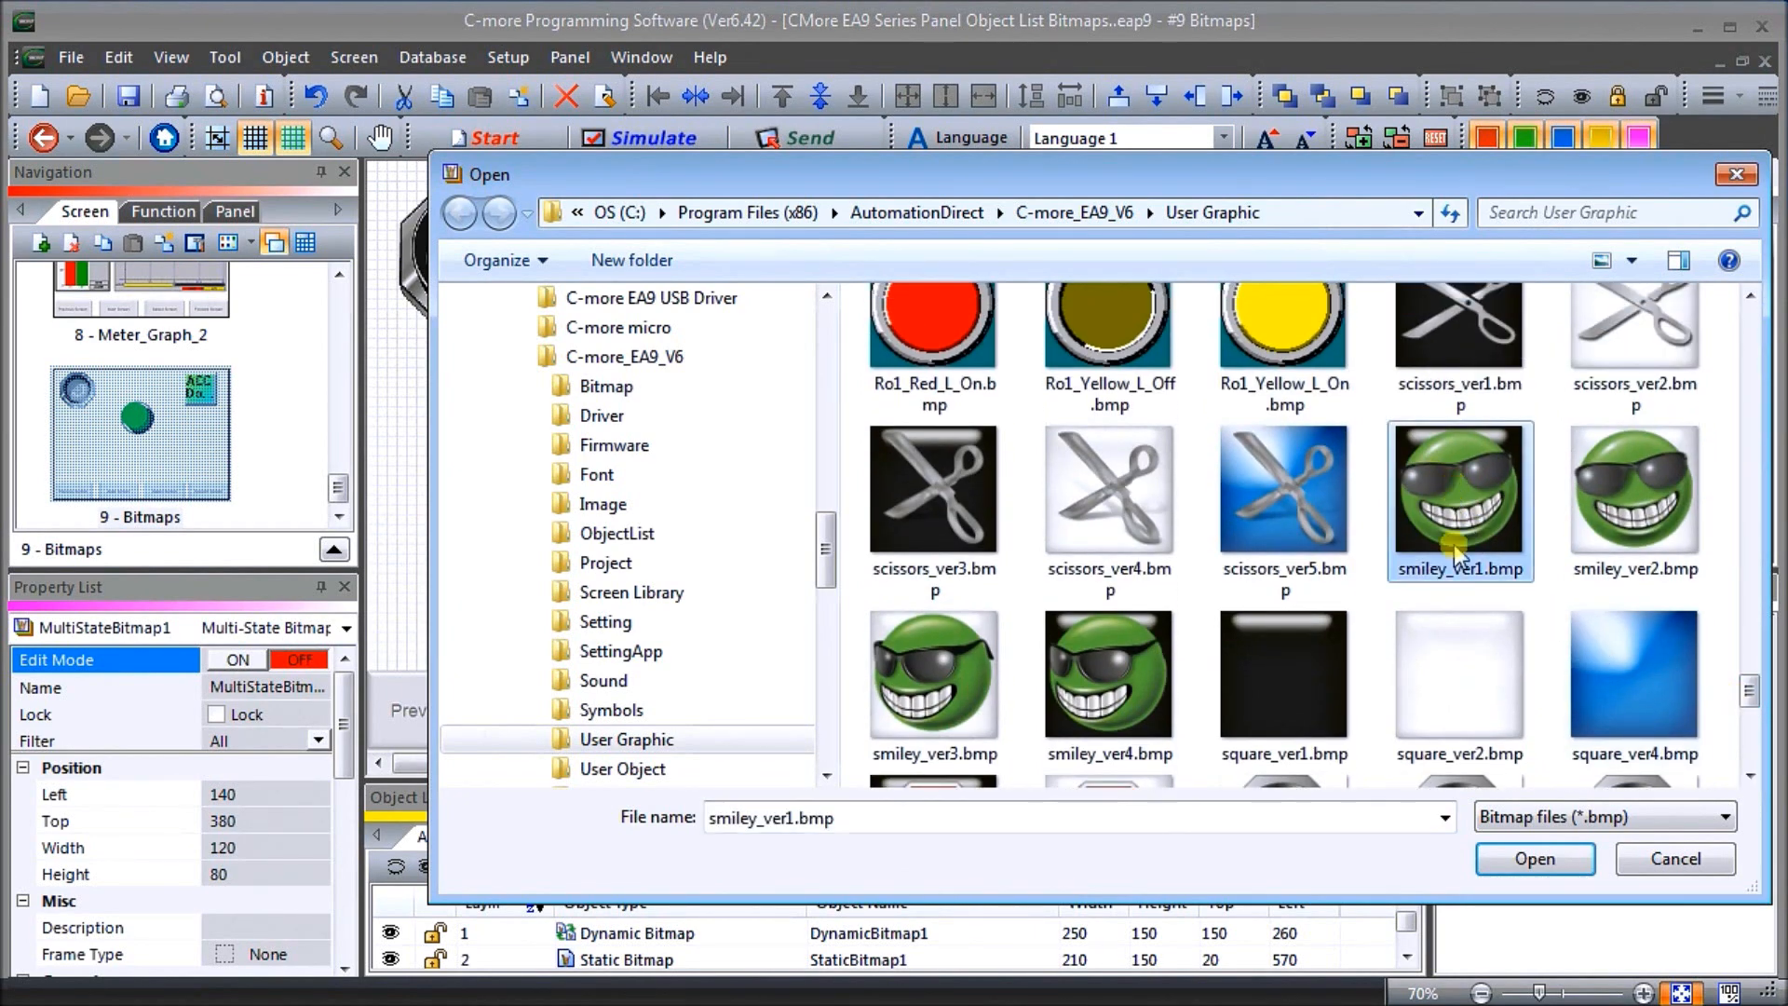
click(1536, 858)
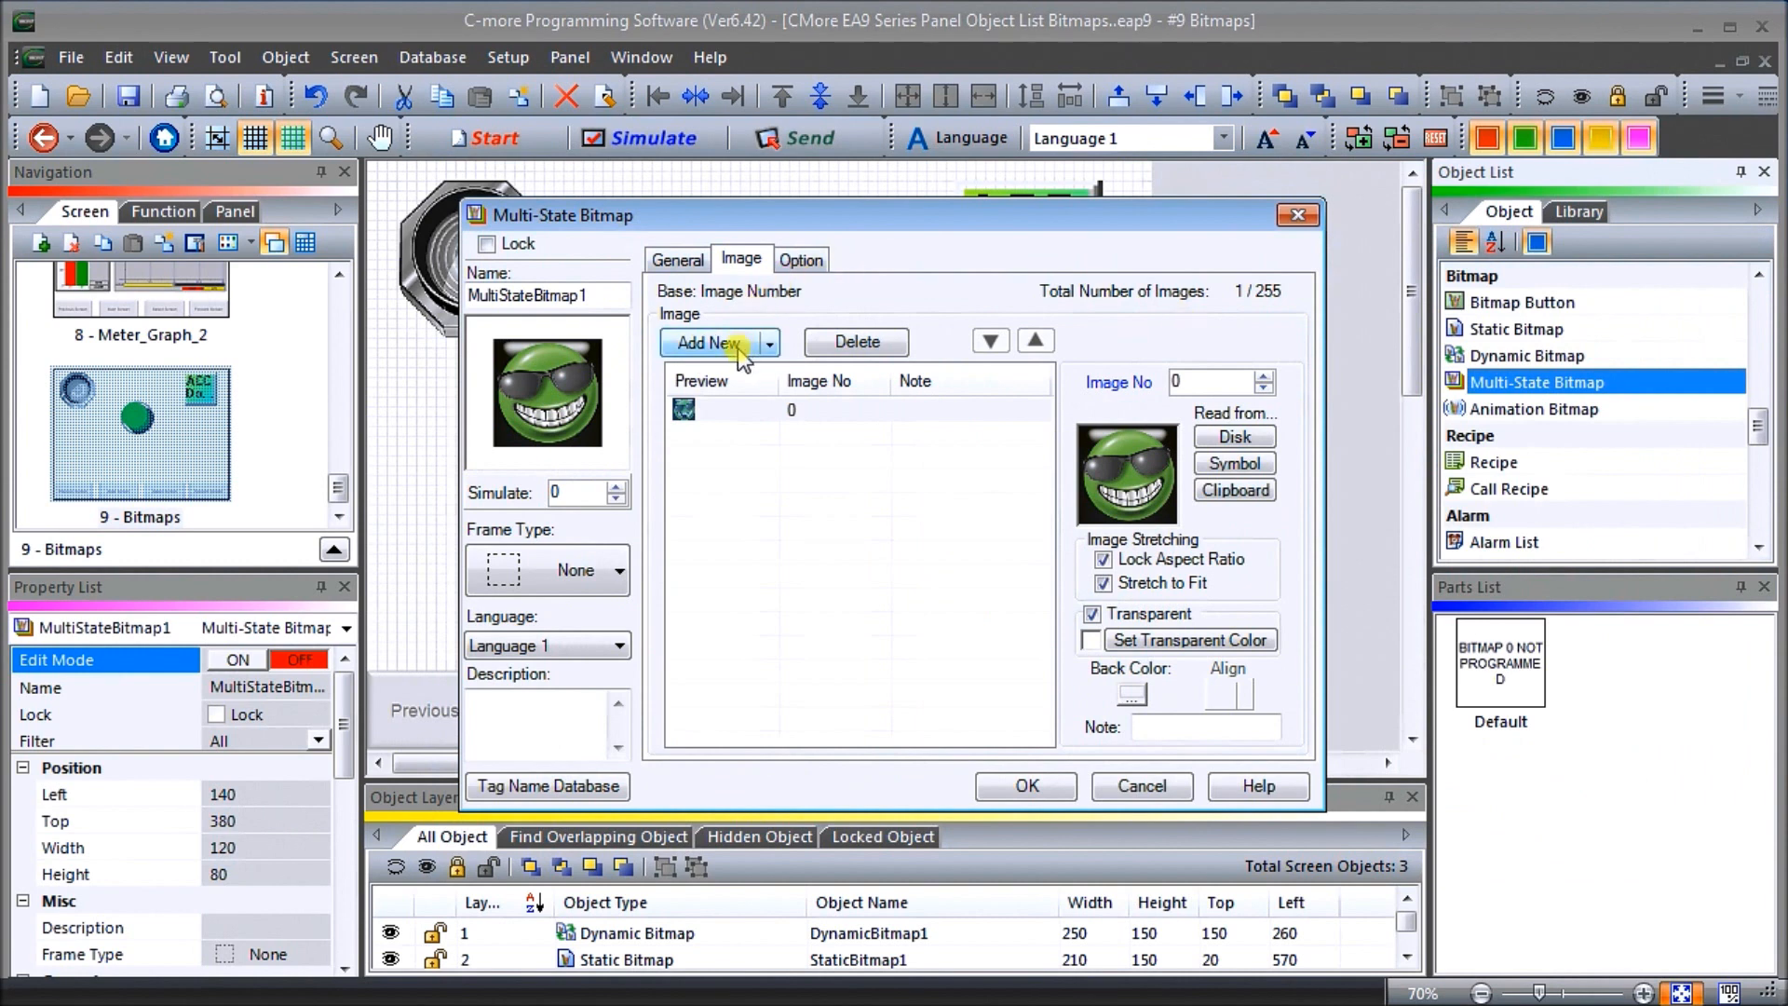
Add smiley_ver2.bmp from the User Graphic folder as image number 1 of the multi-state bitmap
click(741, 350)
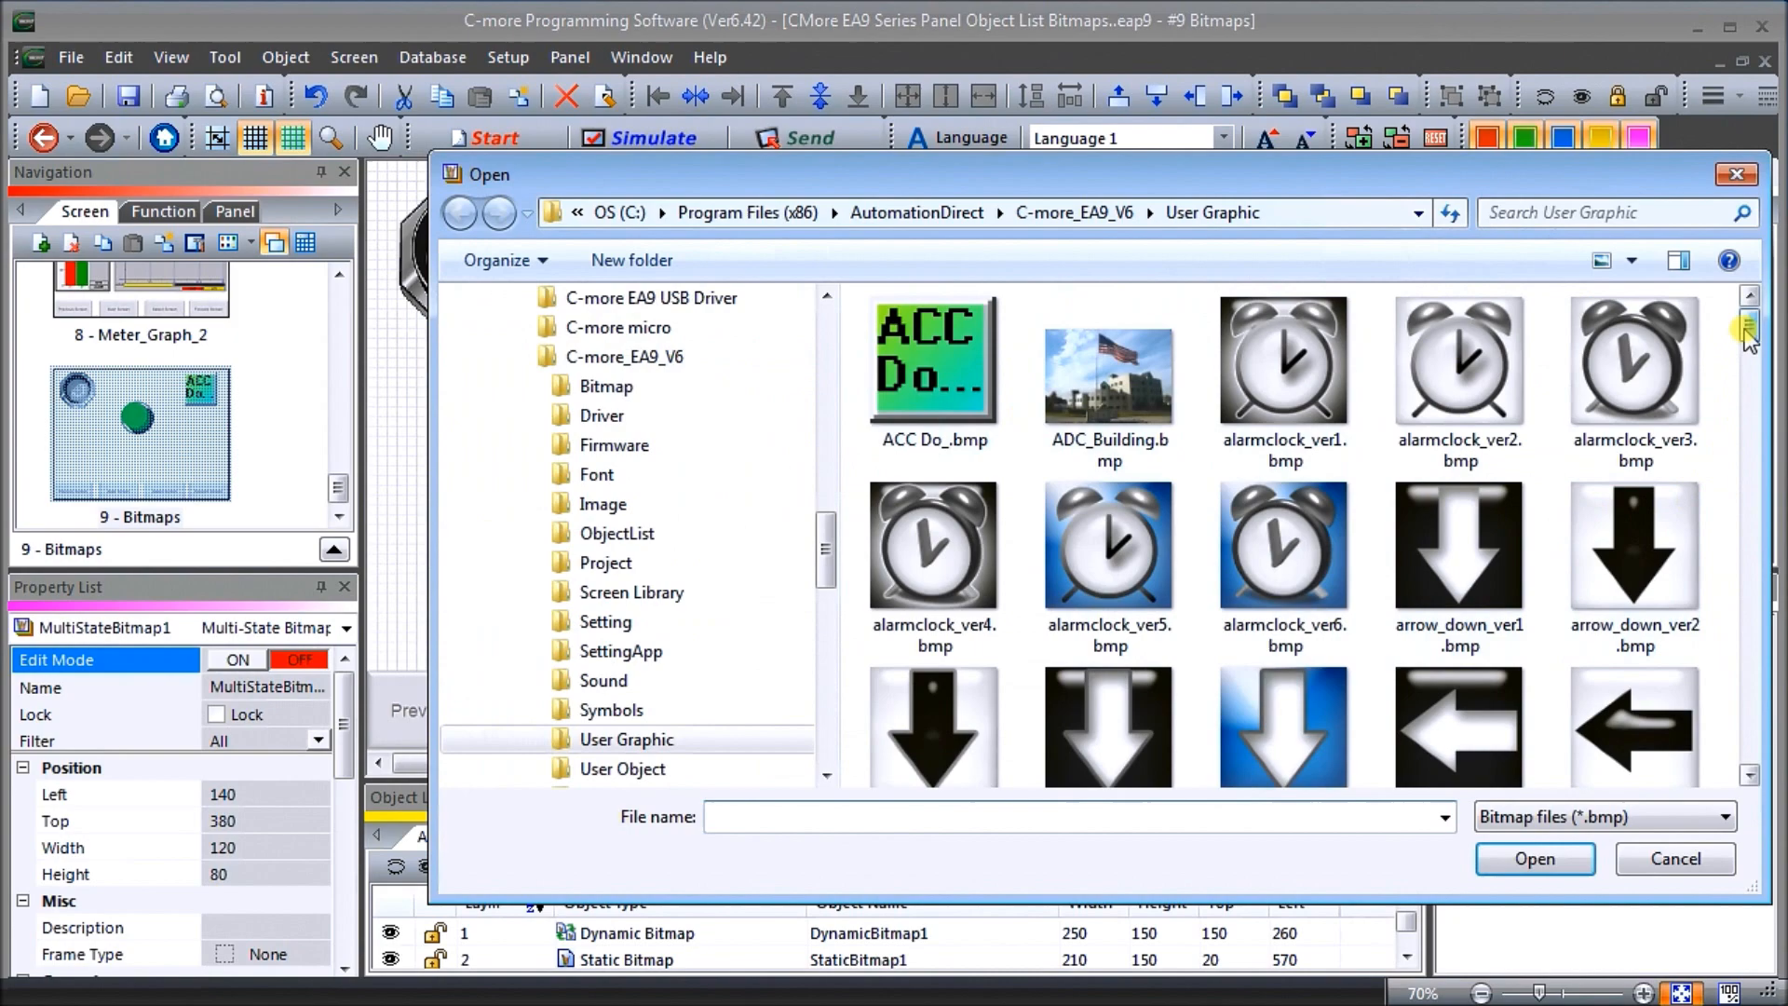
drag(1749, 326, 1751, 693)
click(1653, 538)
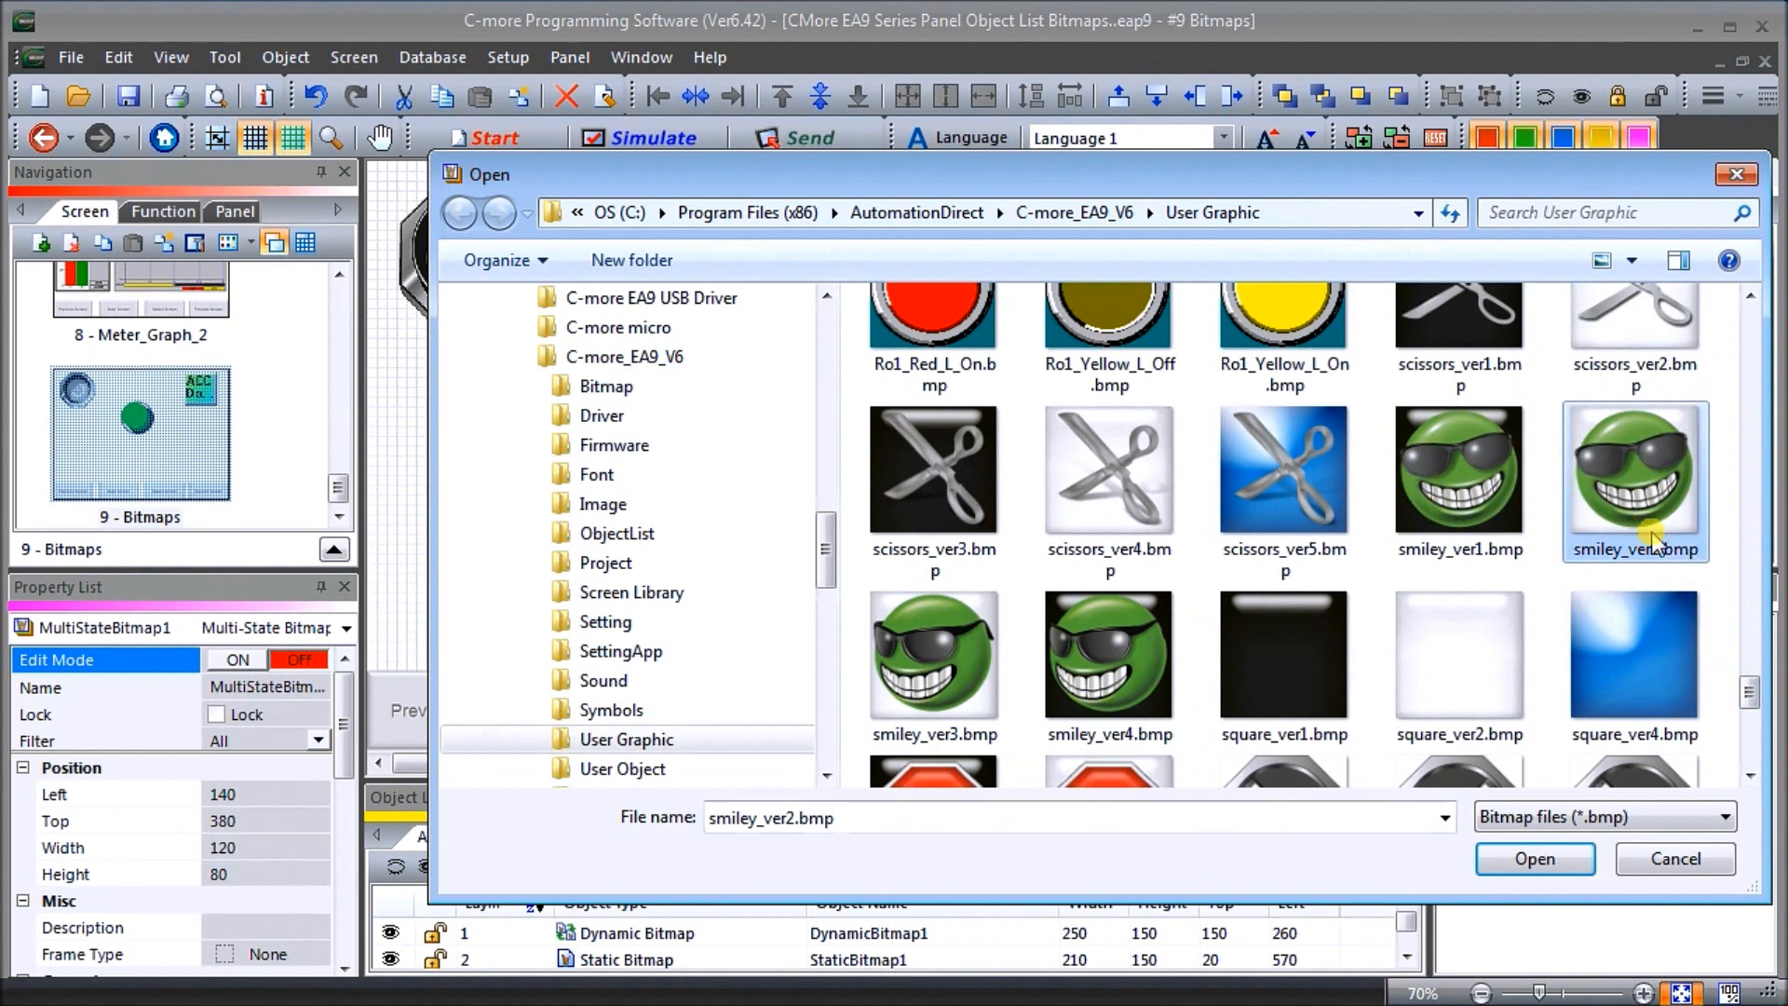
click(1523, 857)
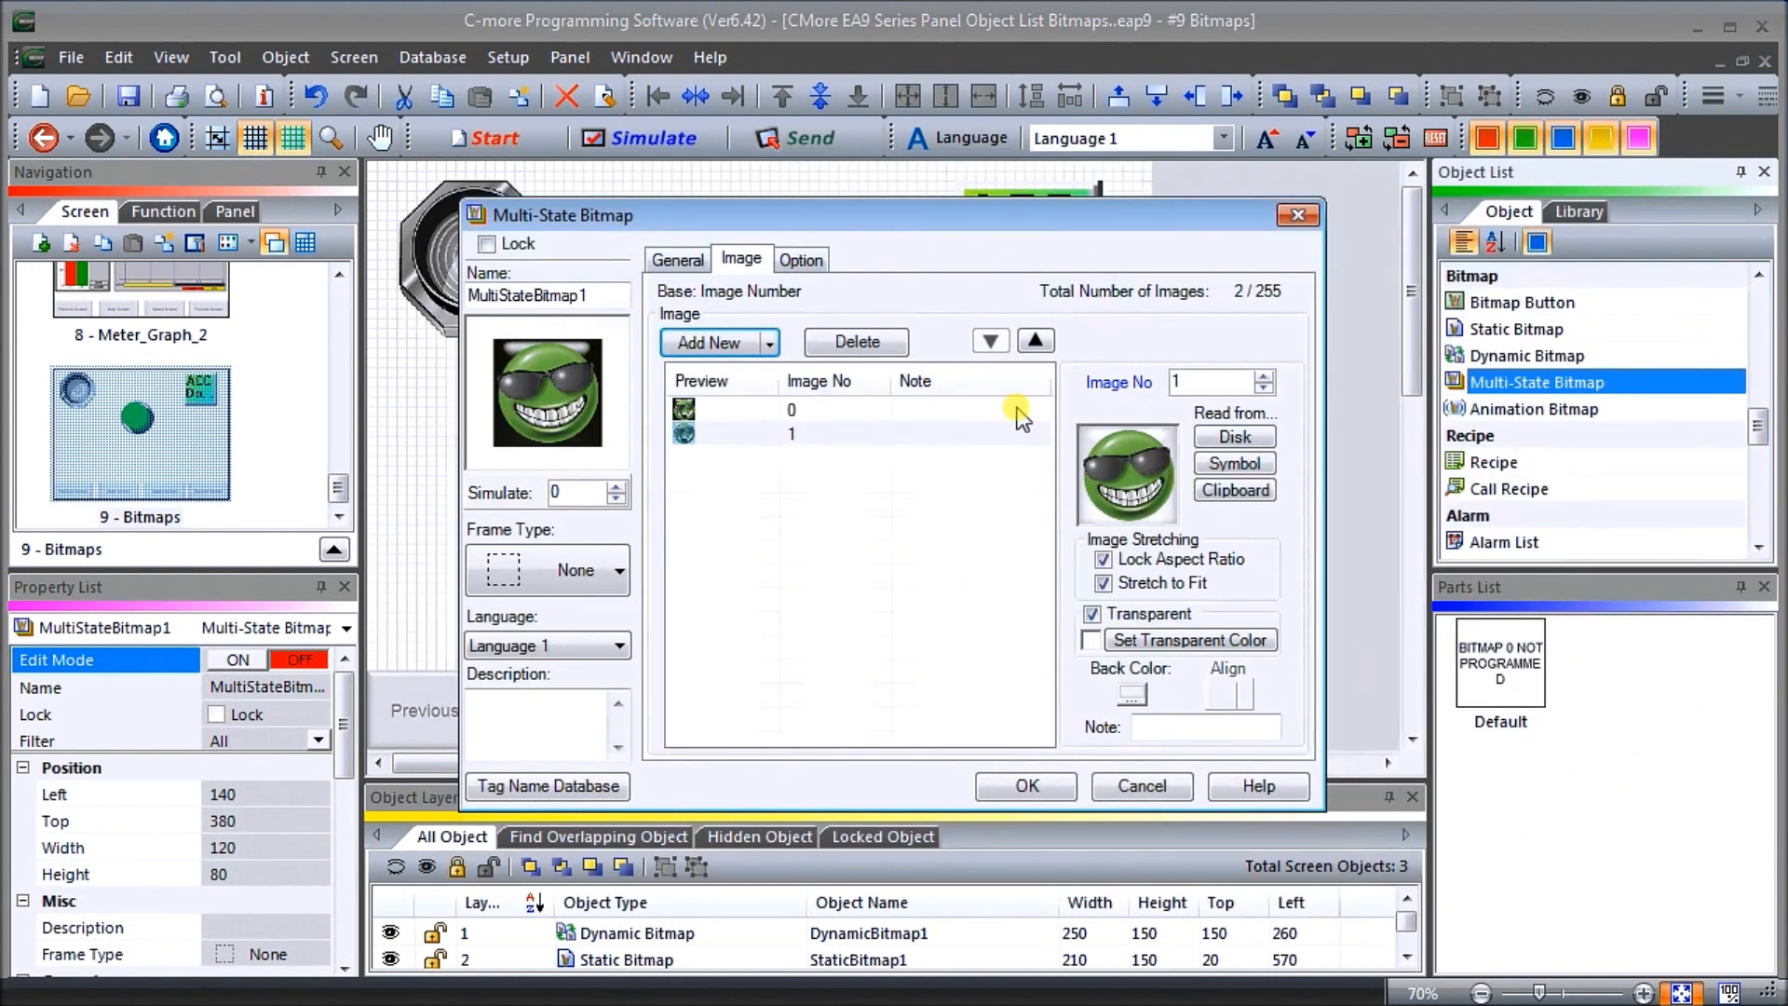
Add smiley_ver3.bmp from the User Graphic folder as image number 2 of the multi-state bitmap
click(719, 344)
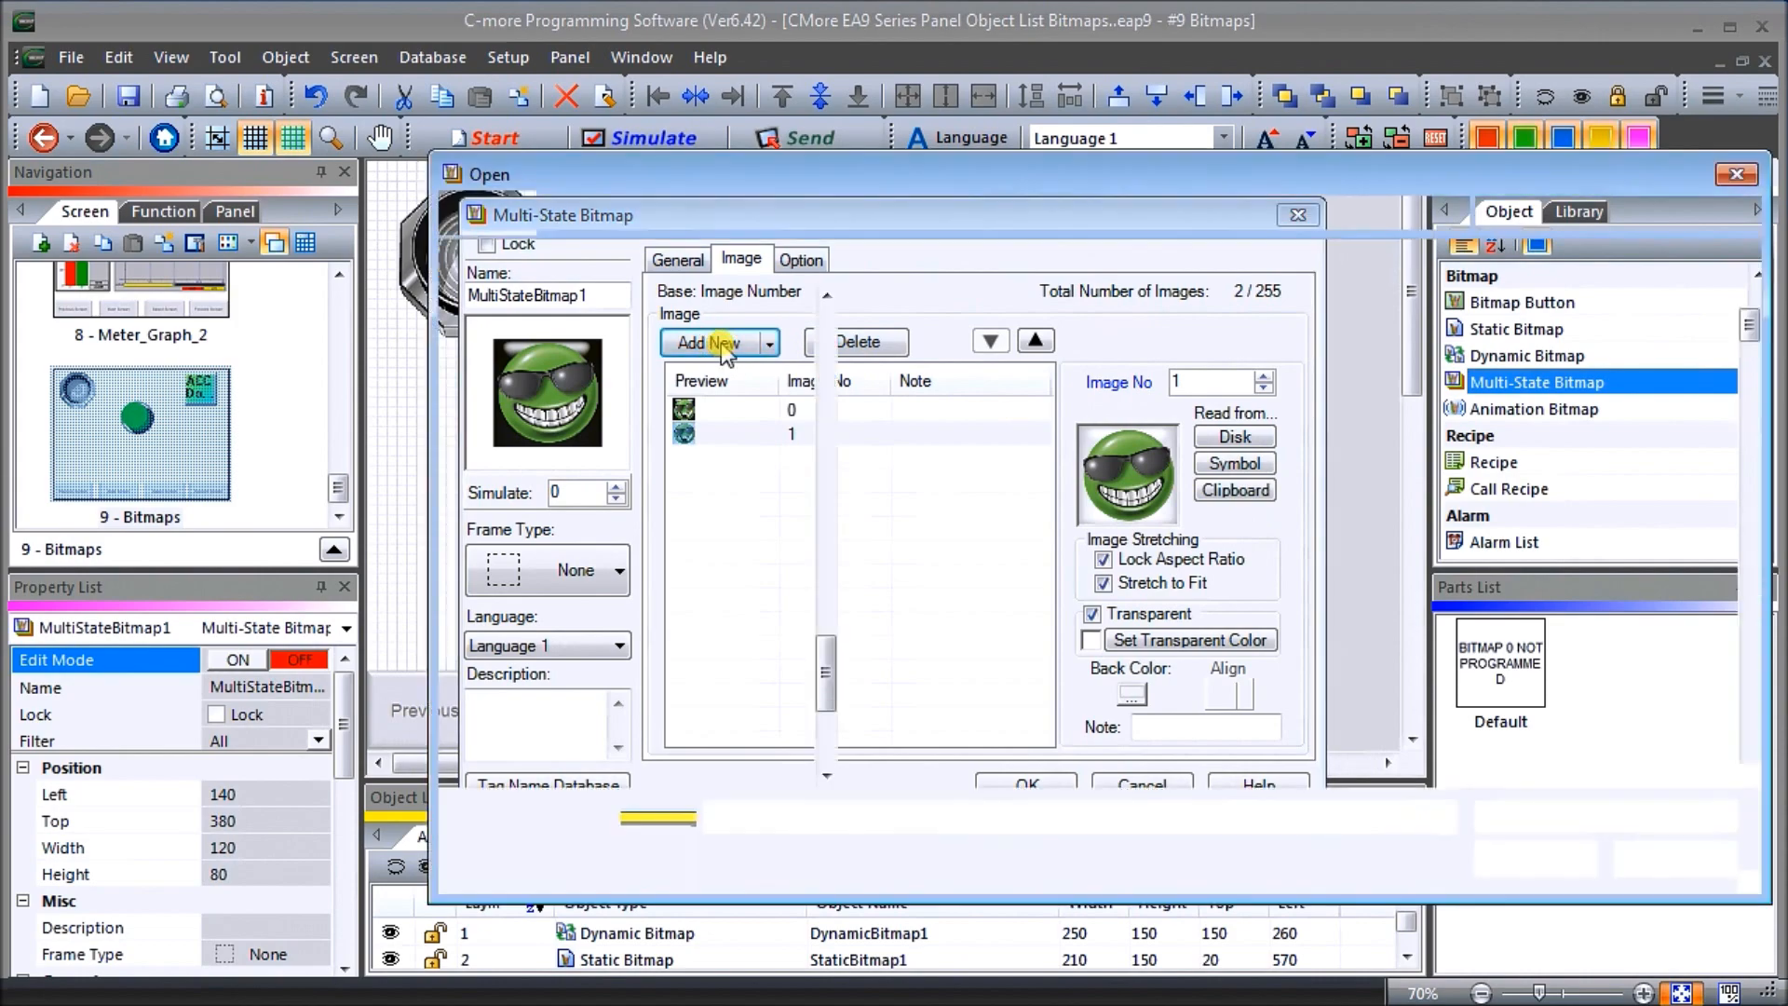
drag(1749, 326, 1750, 717)
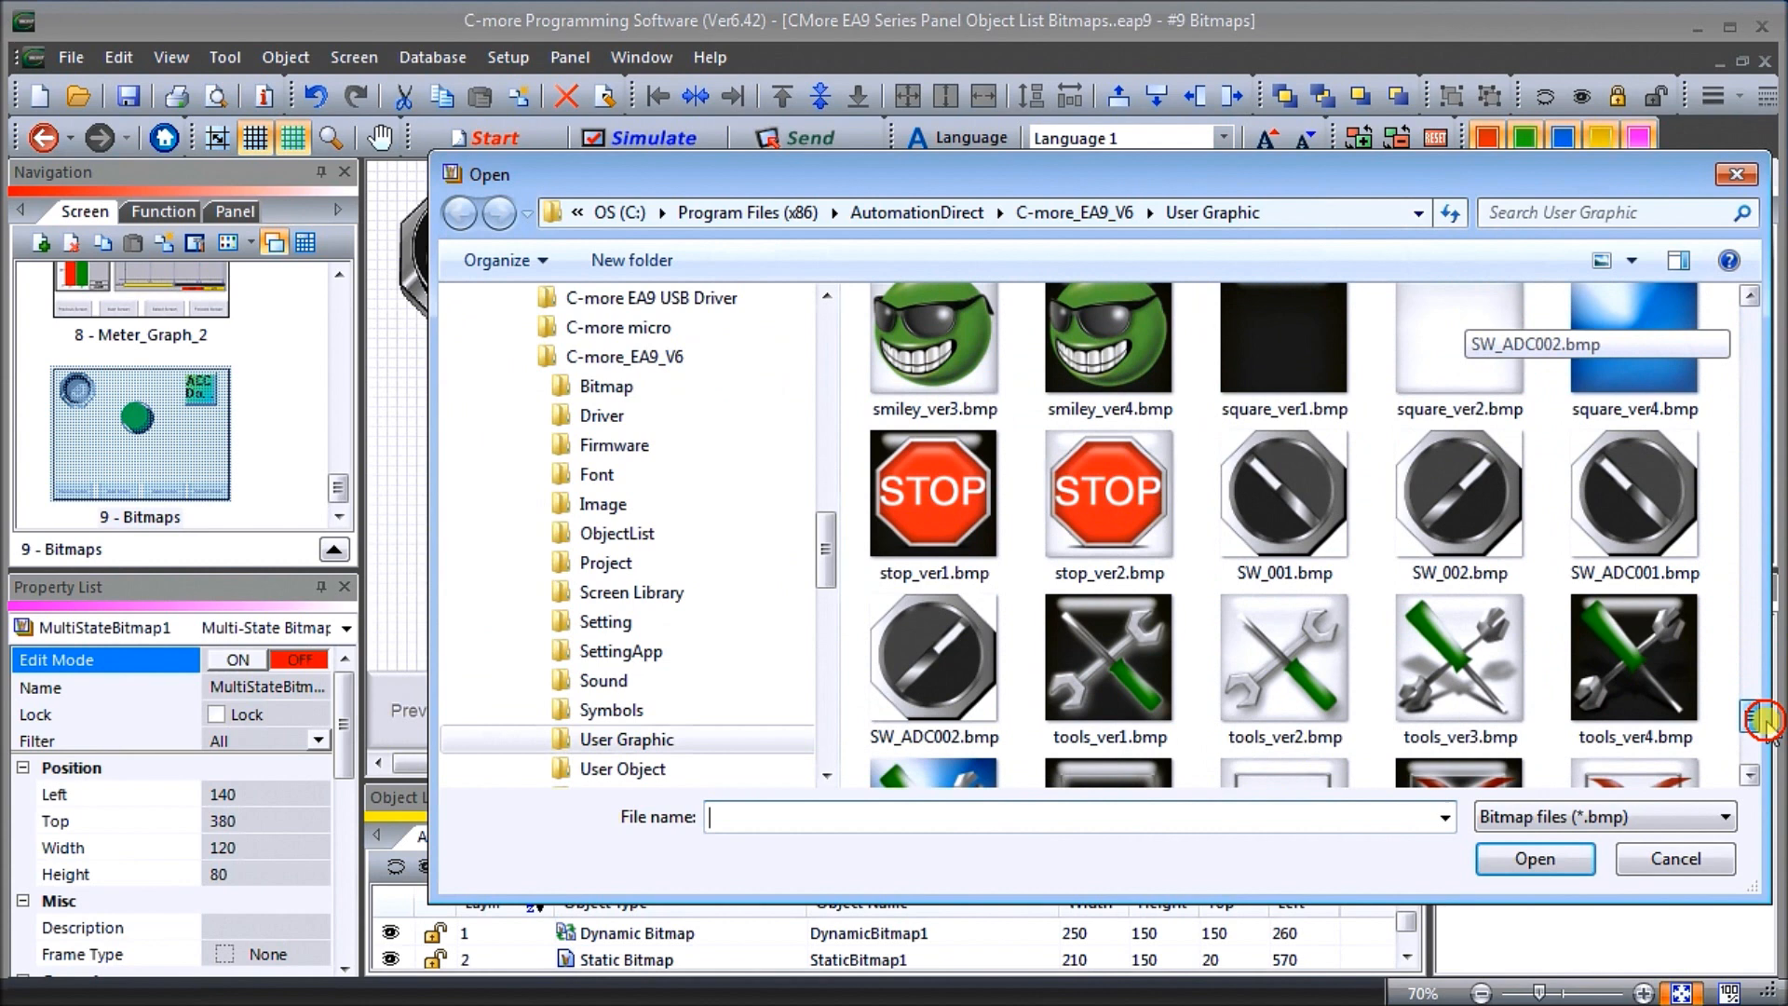
click(931, 349)
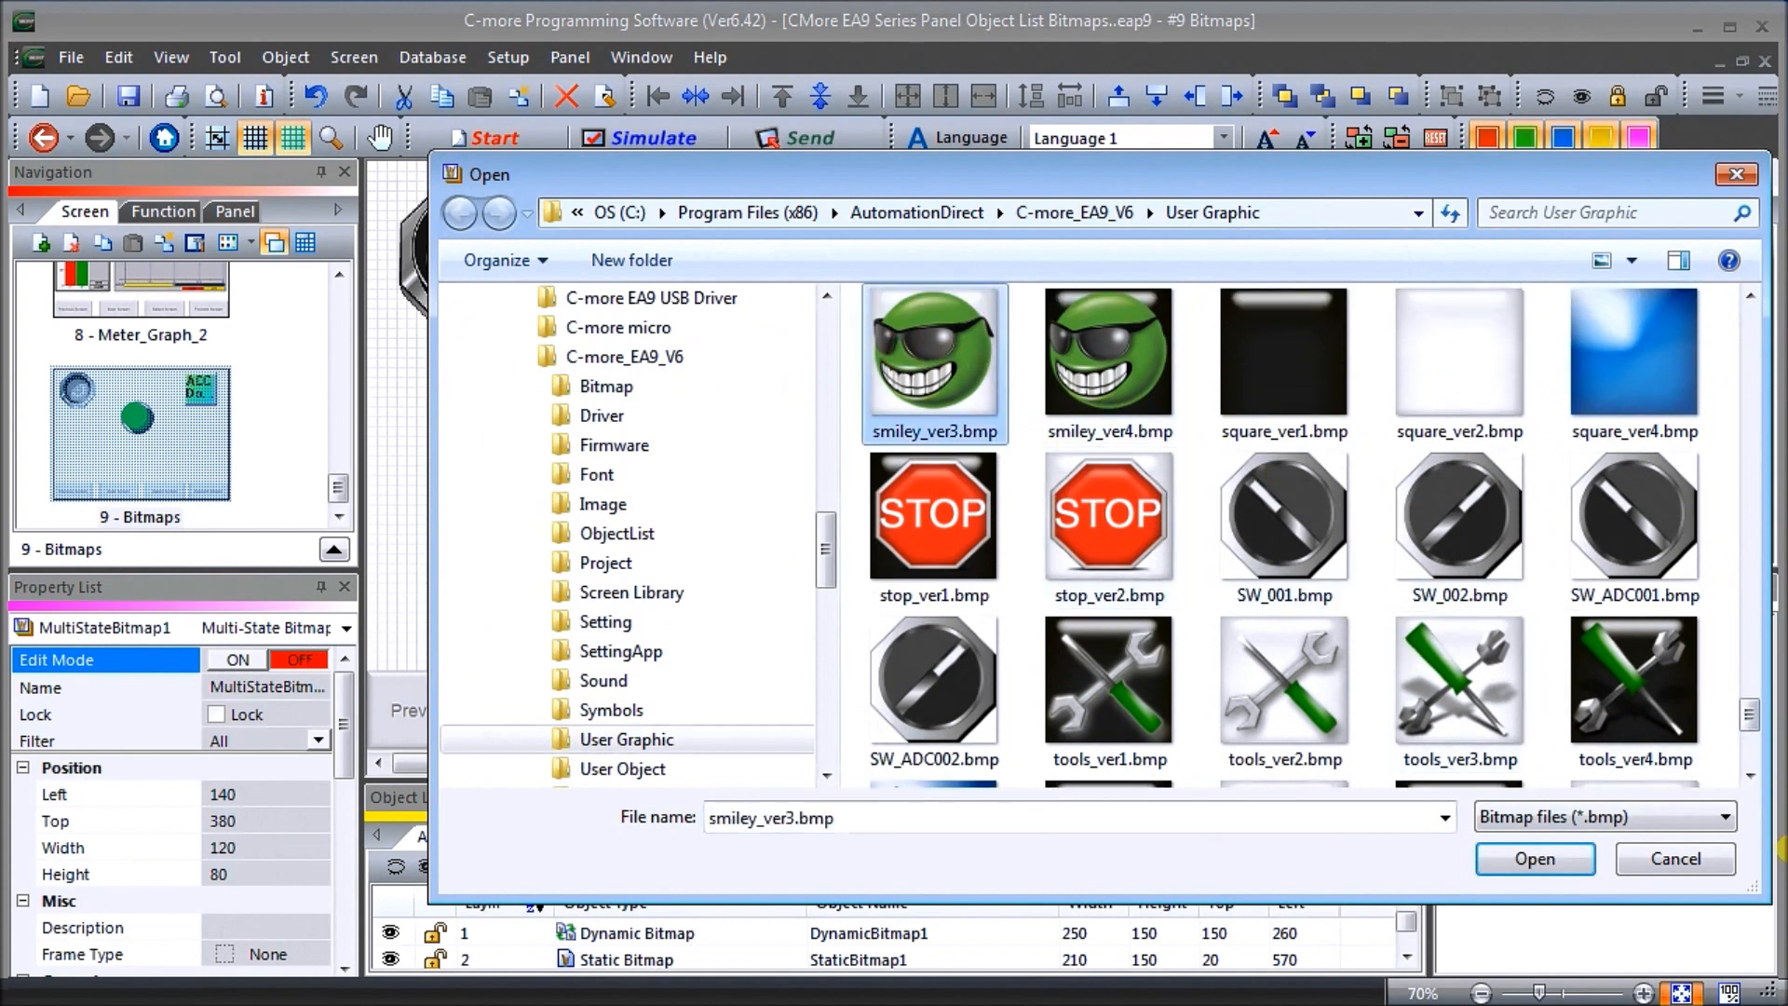
click(1571, 863)
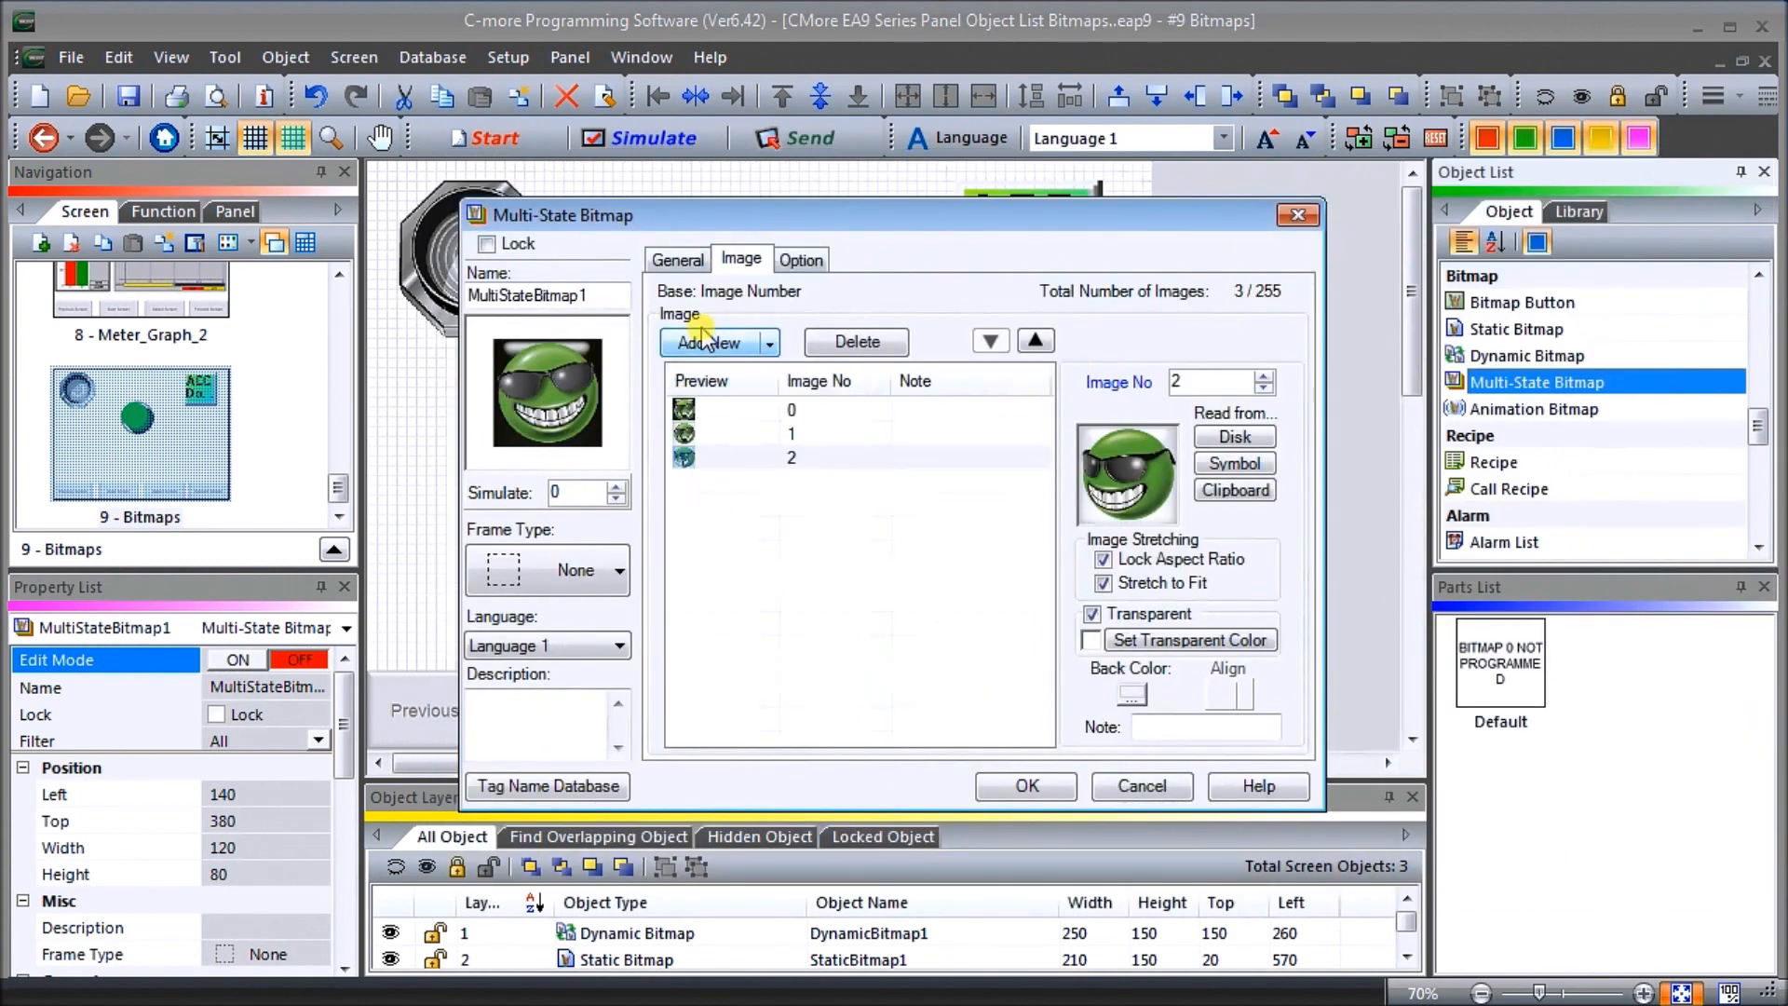
Add smiley_ver4.bmp from the User Graphic folder as image number 3 of the multi-state bitmap
click(700, 346)
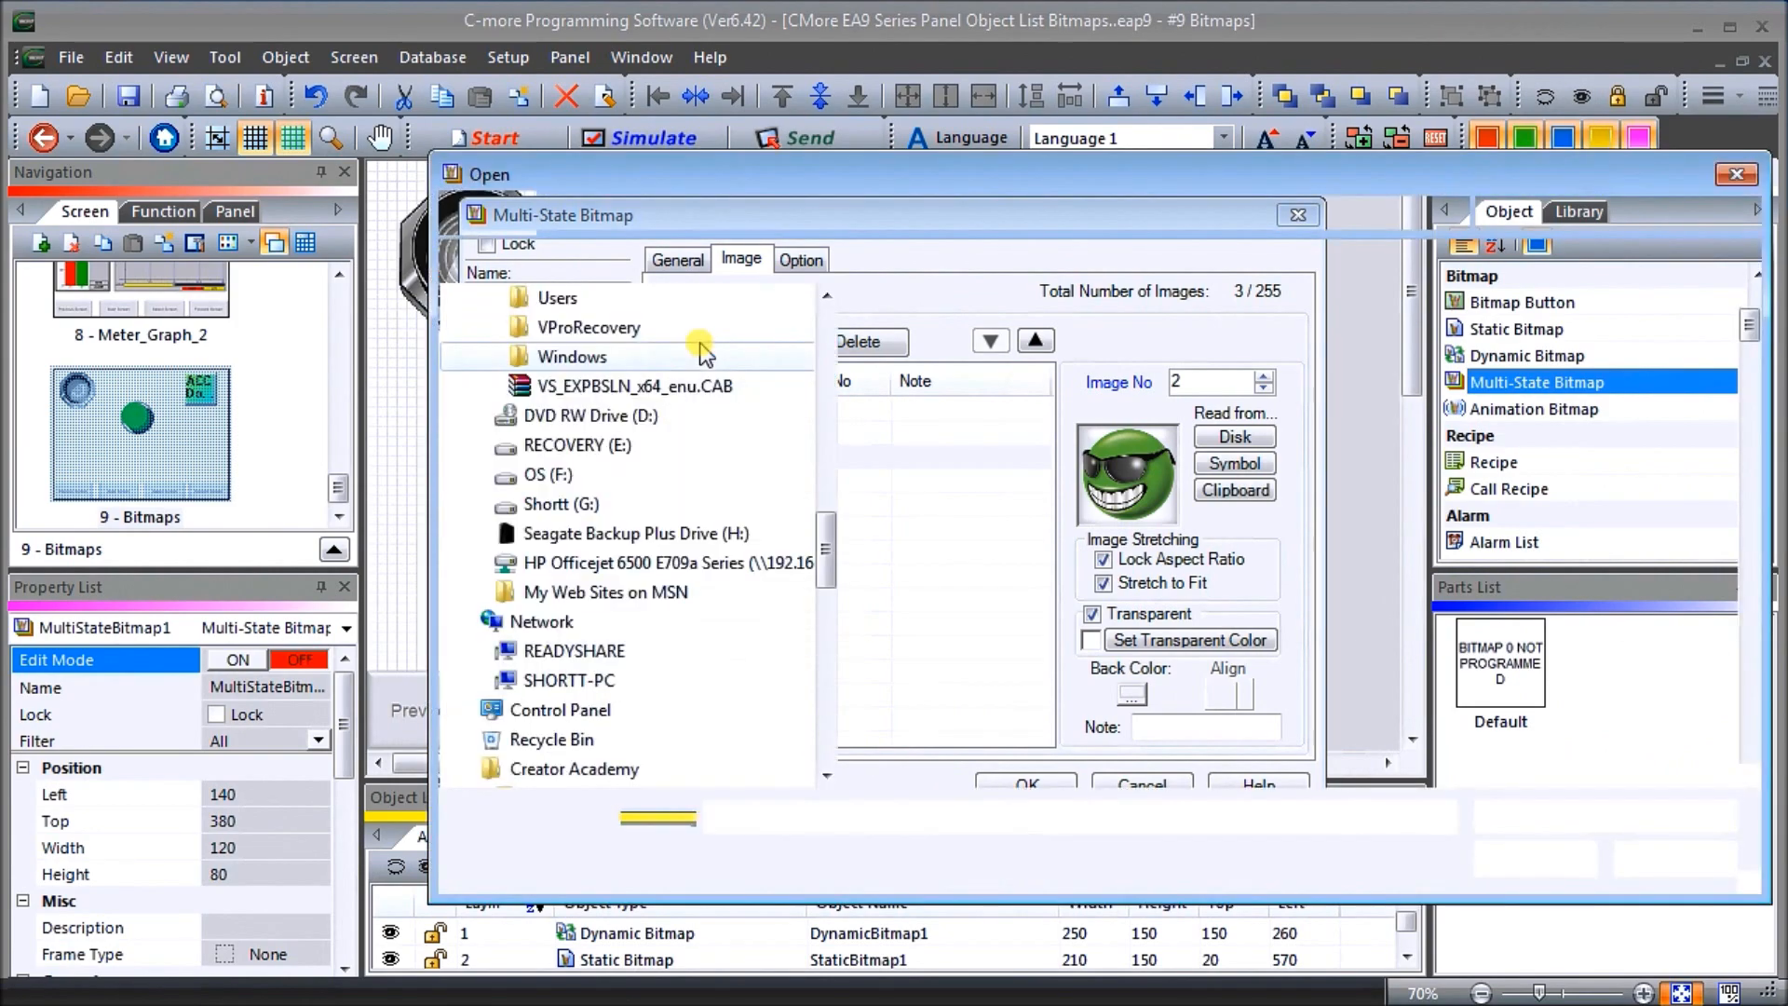
drag(1749, 326, 1756, 717)
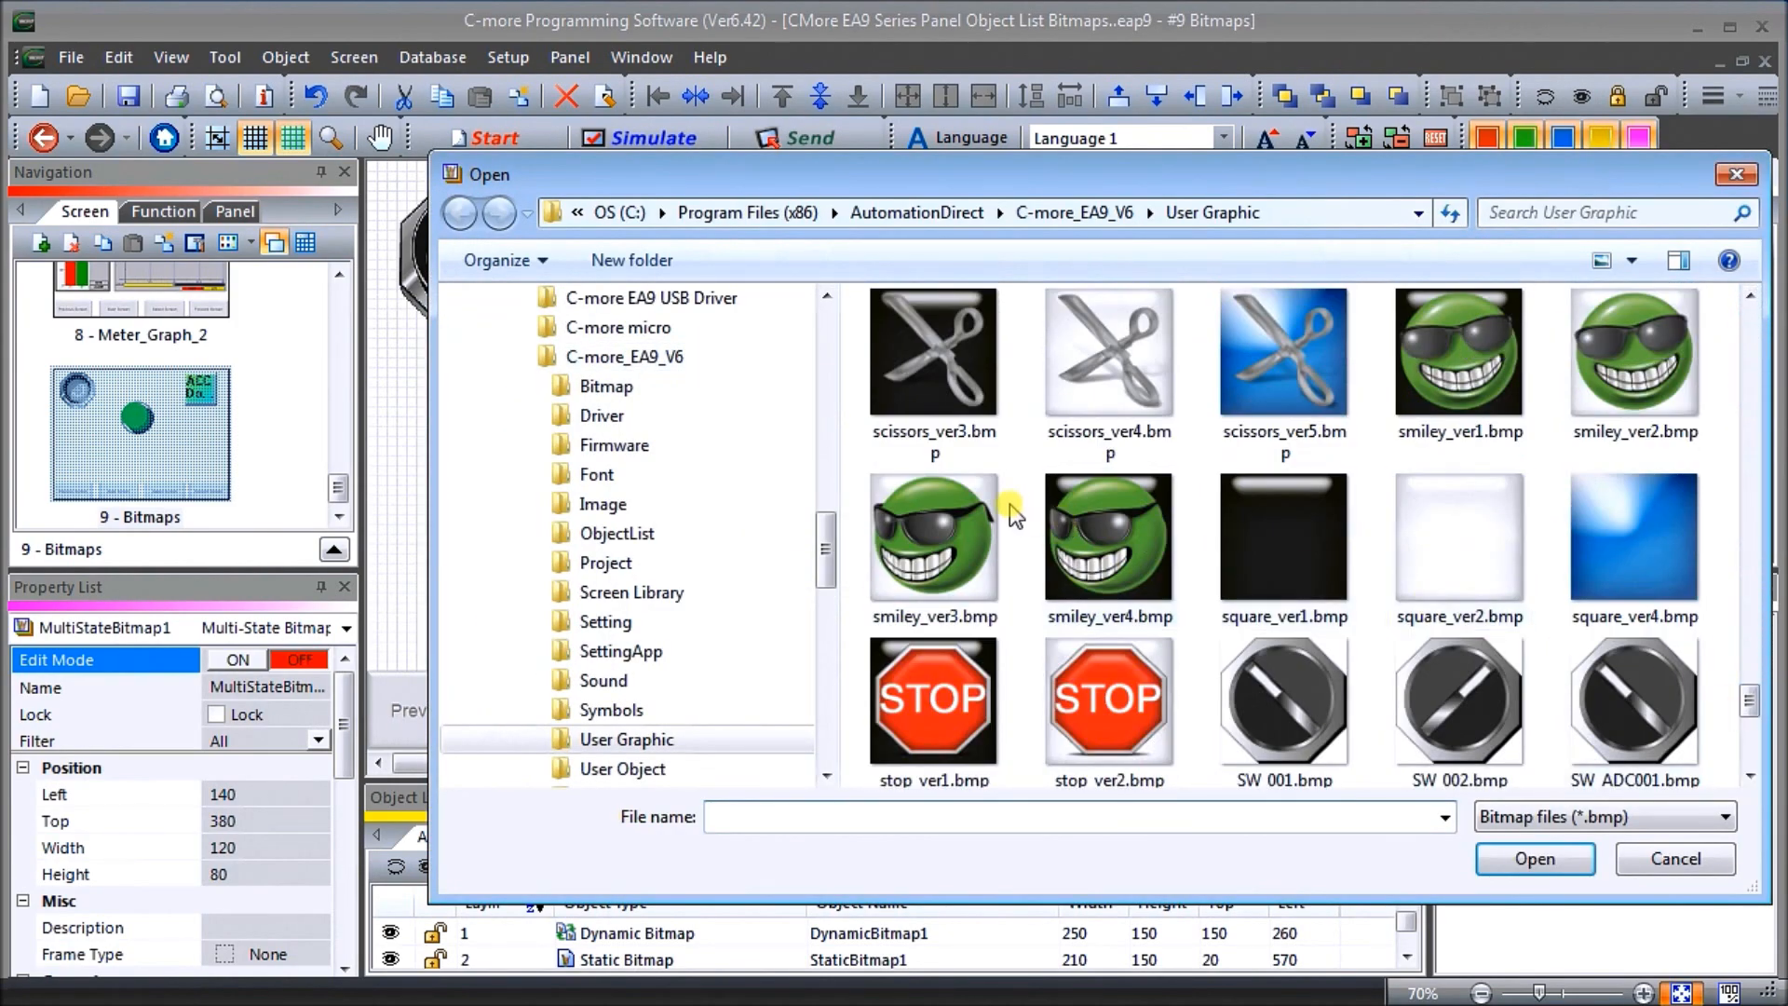
click(1090, 540)
click(1538, 858)
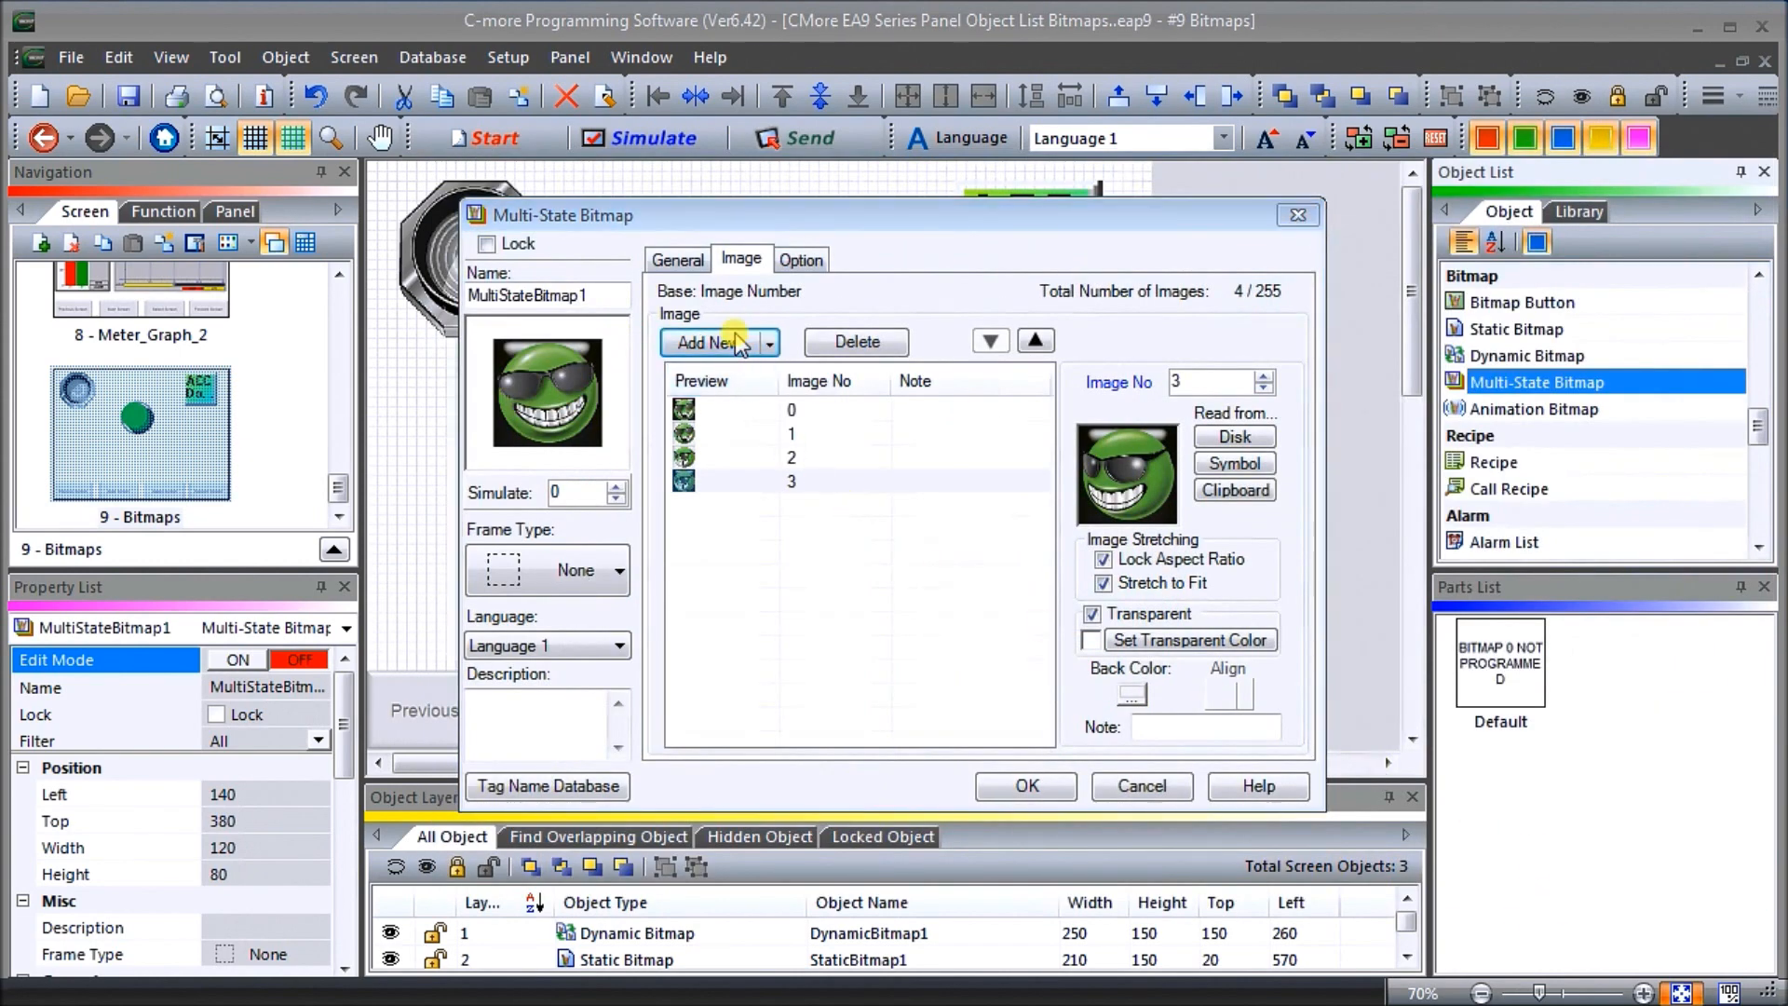
Add square_ver1.bmp from the User Graphic folder as image number 4 of the multi-state bitmap
click(738, 344)
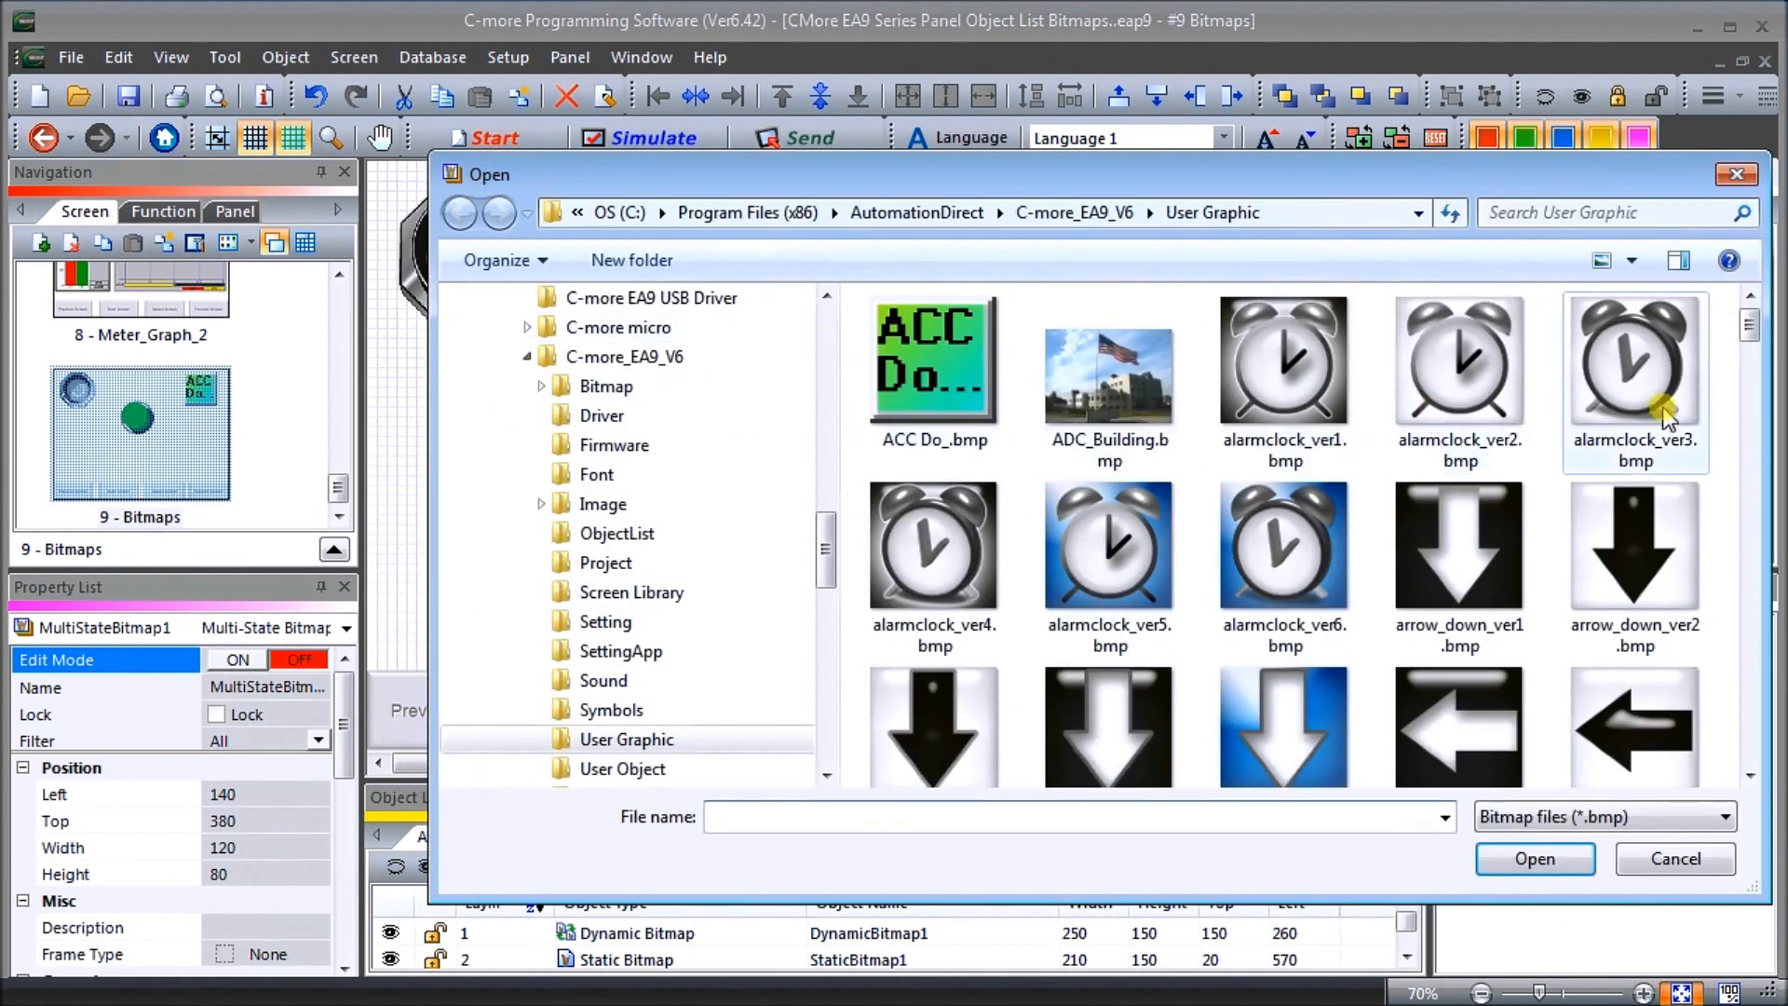
drag(1750, 335, 1762, 717)
click(1285, 368)
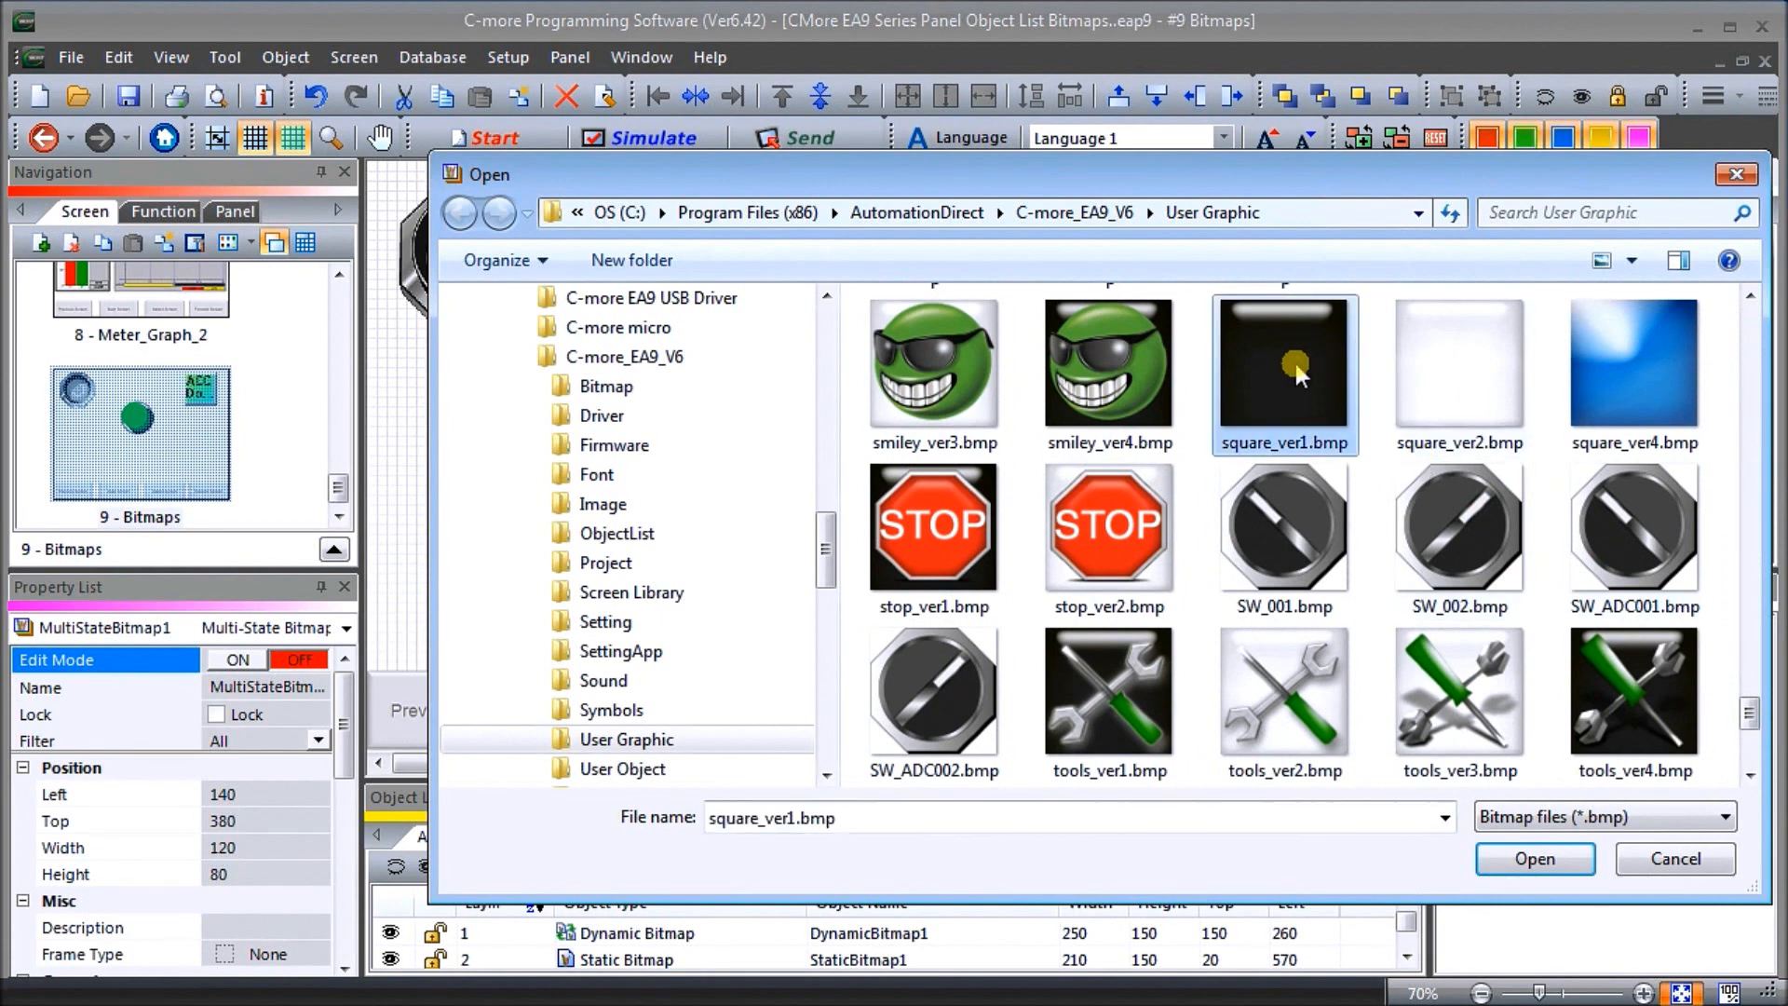
click(1510, 858)
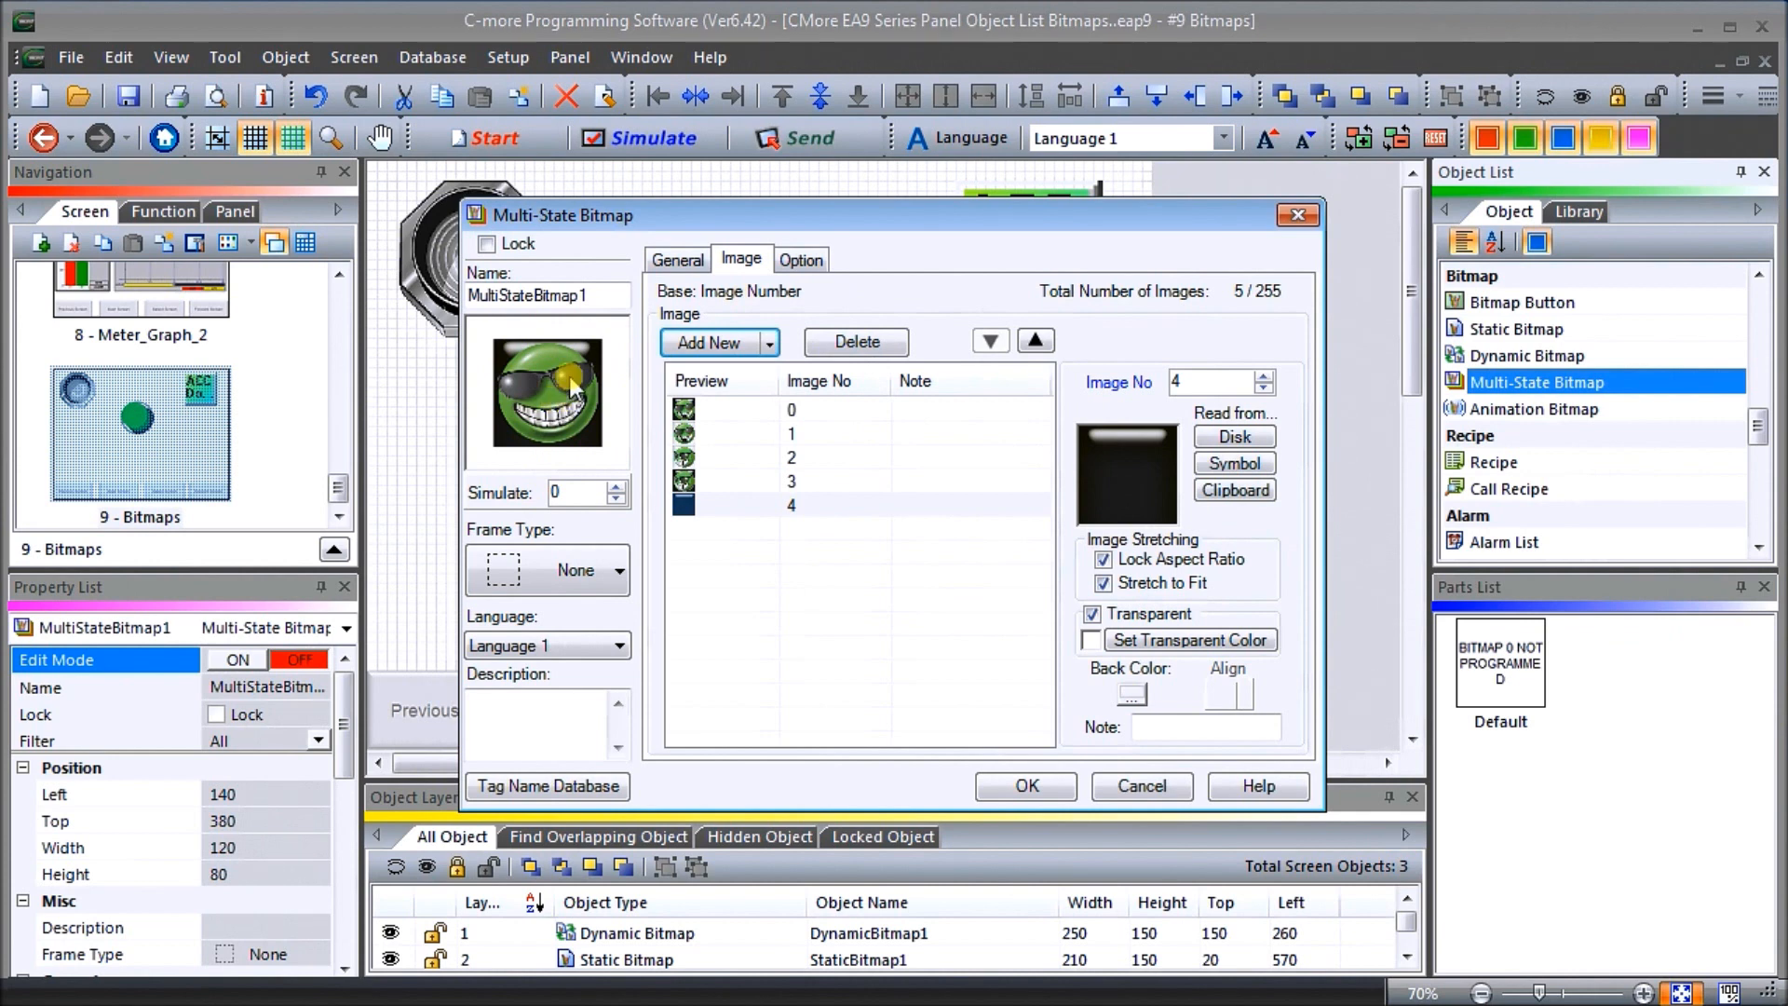
Preview the multi-state bitmap's images by simulating the values 1 through 5
click(618, 487)
click(617, 487)
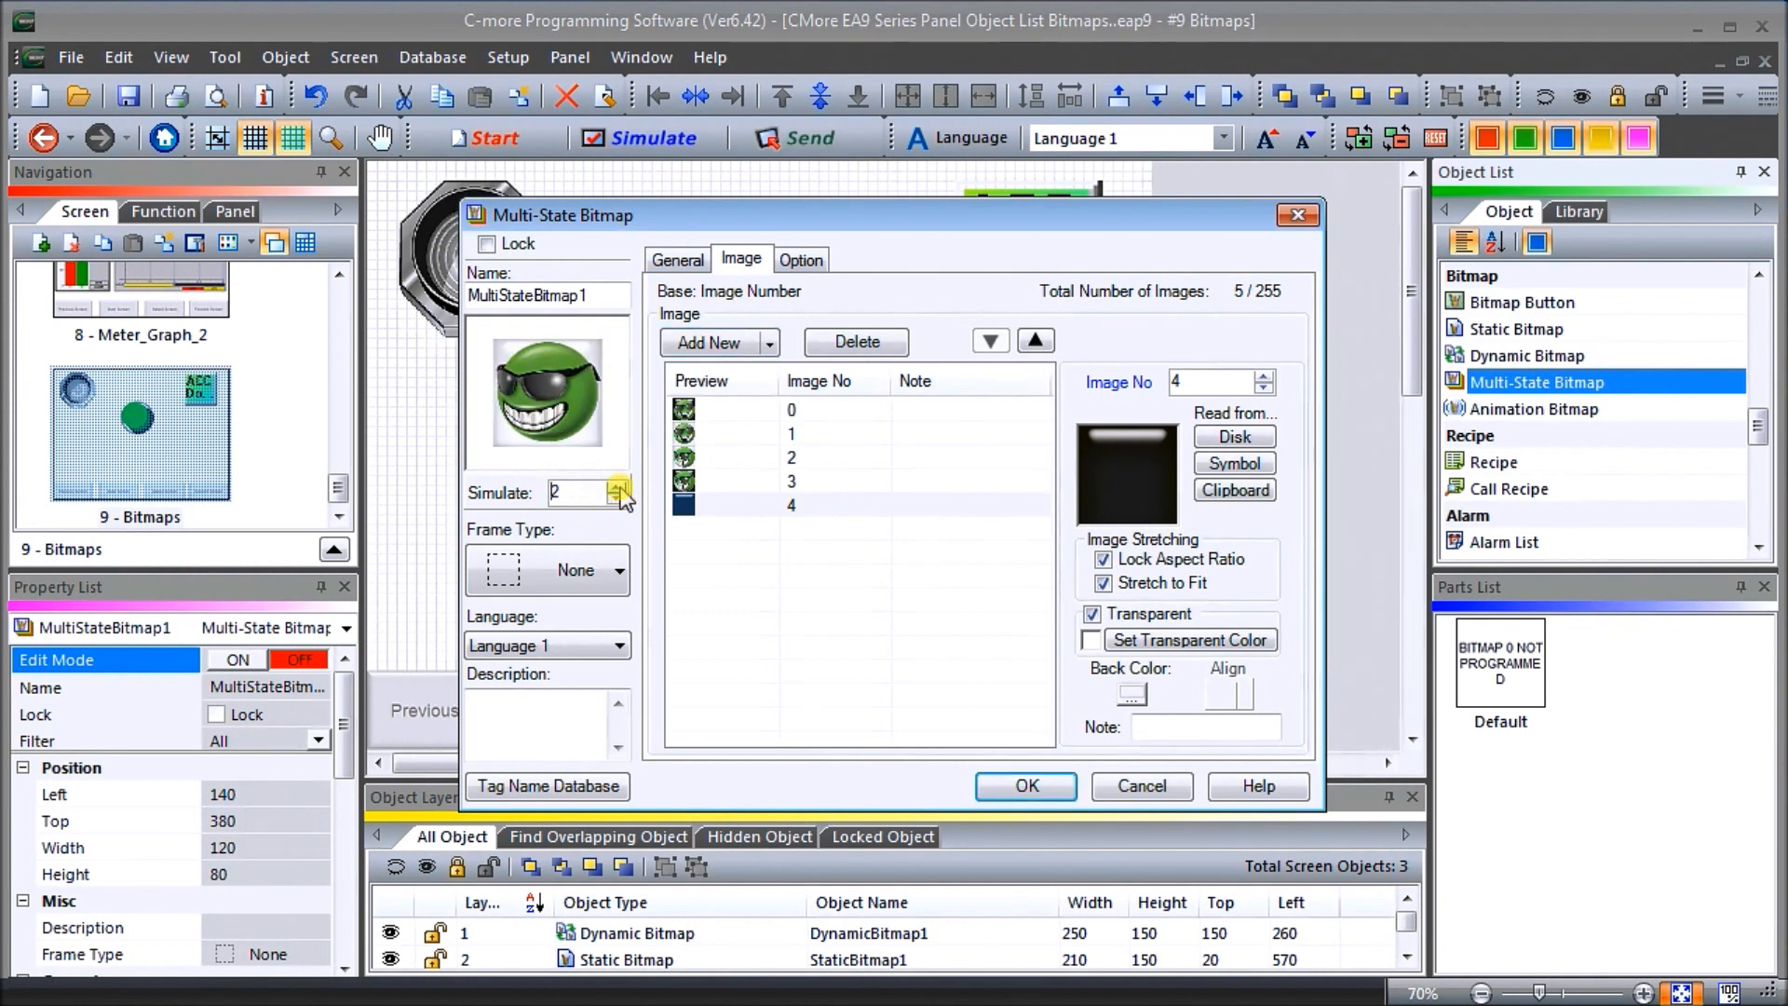
click(617, 487)
click(618, 486)
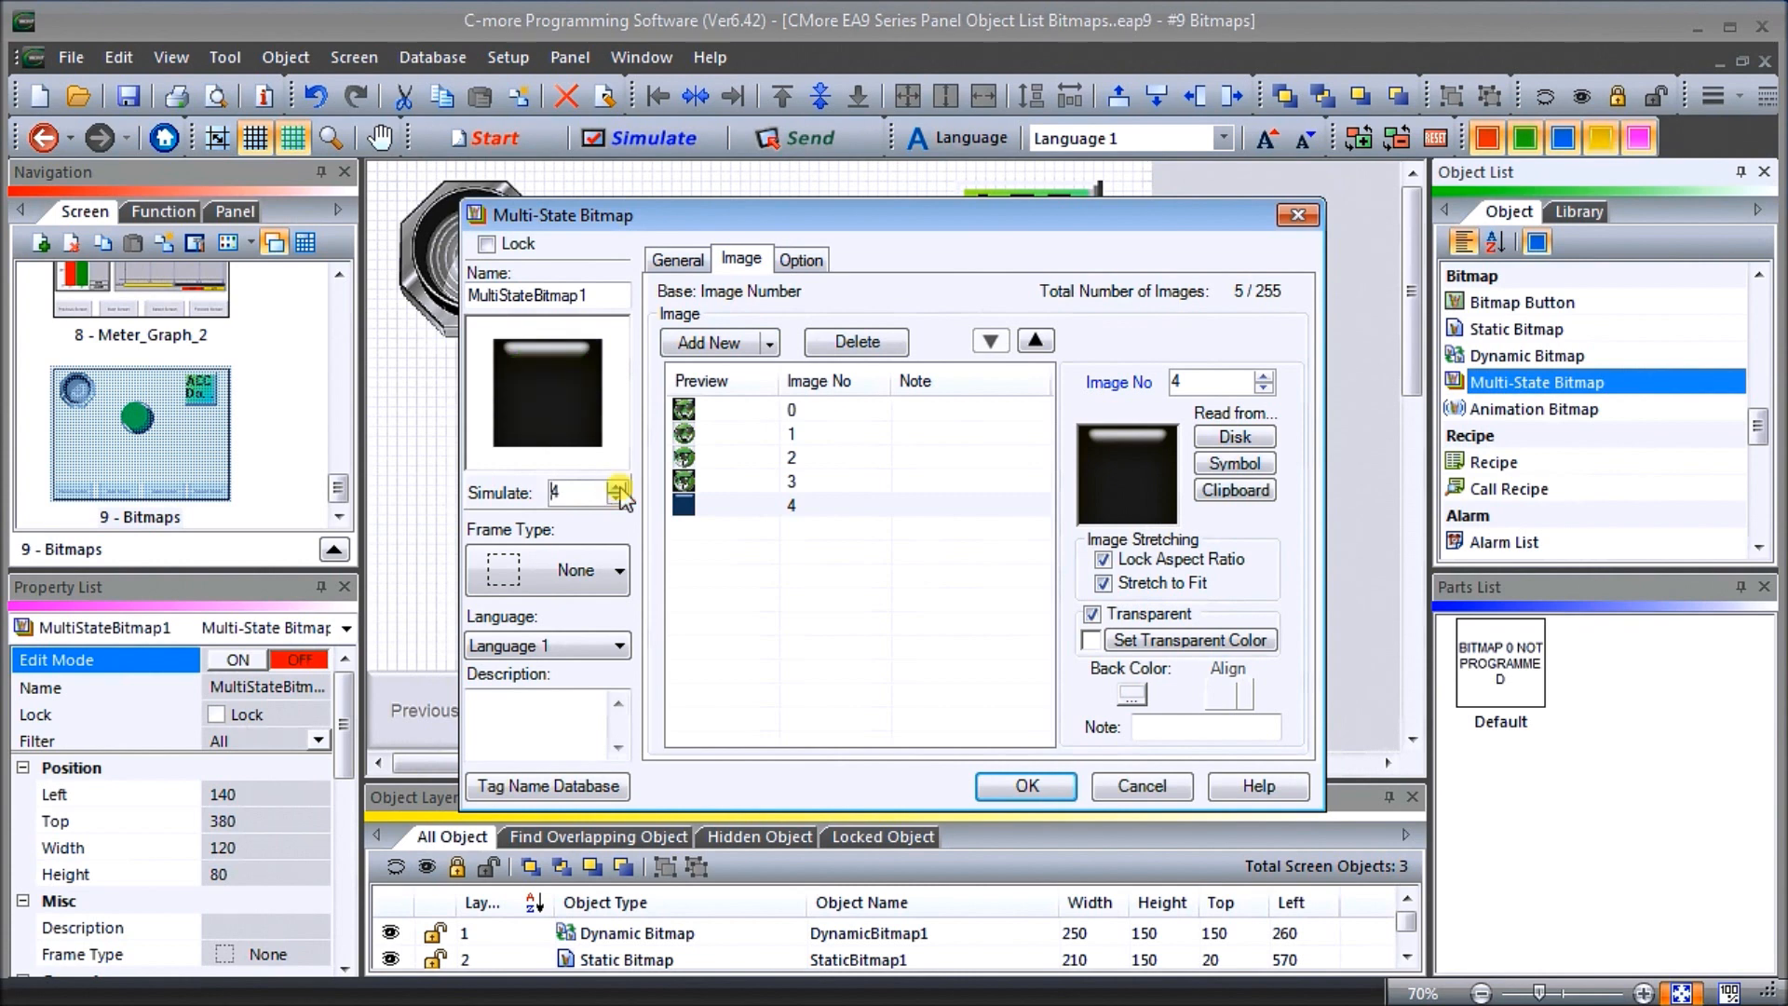
click(618, 487)
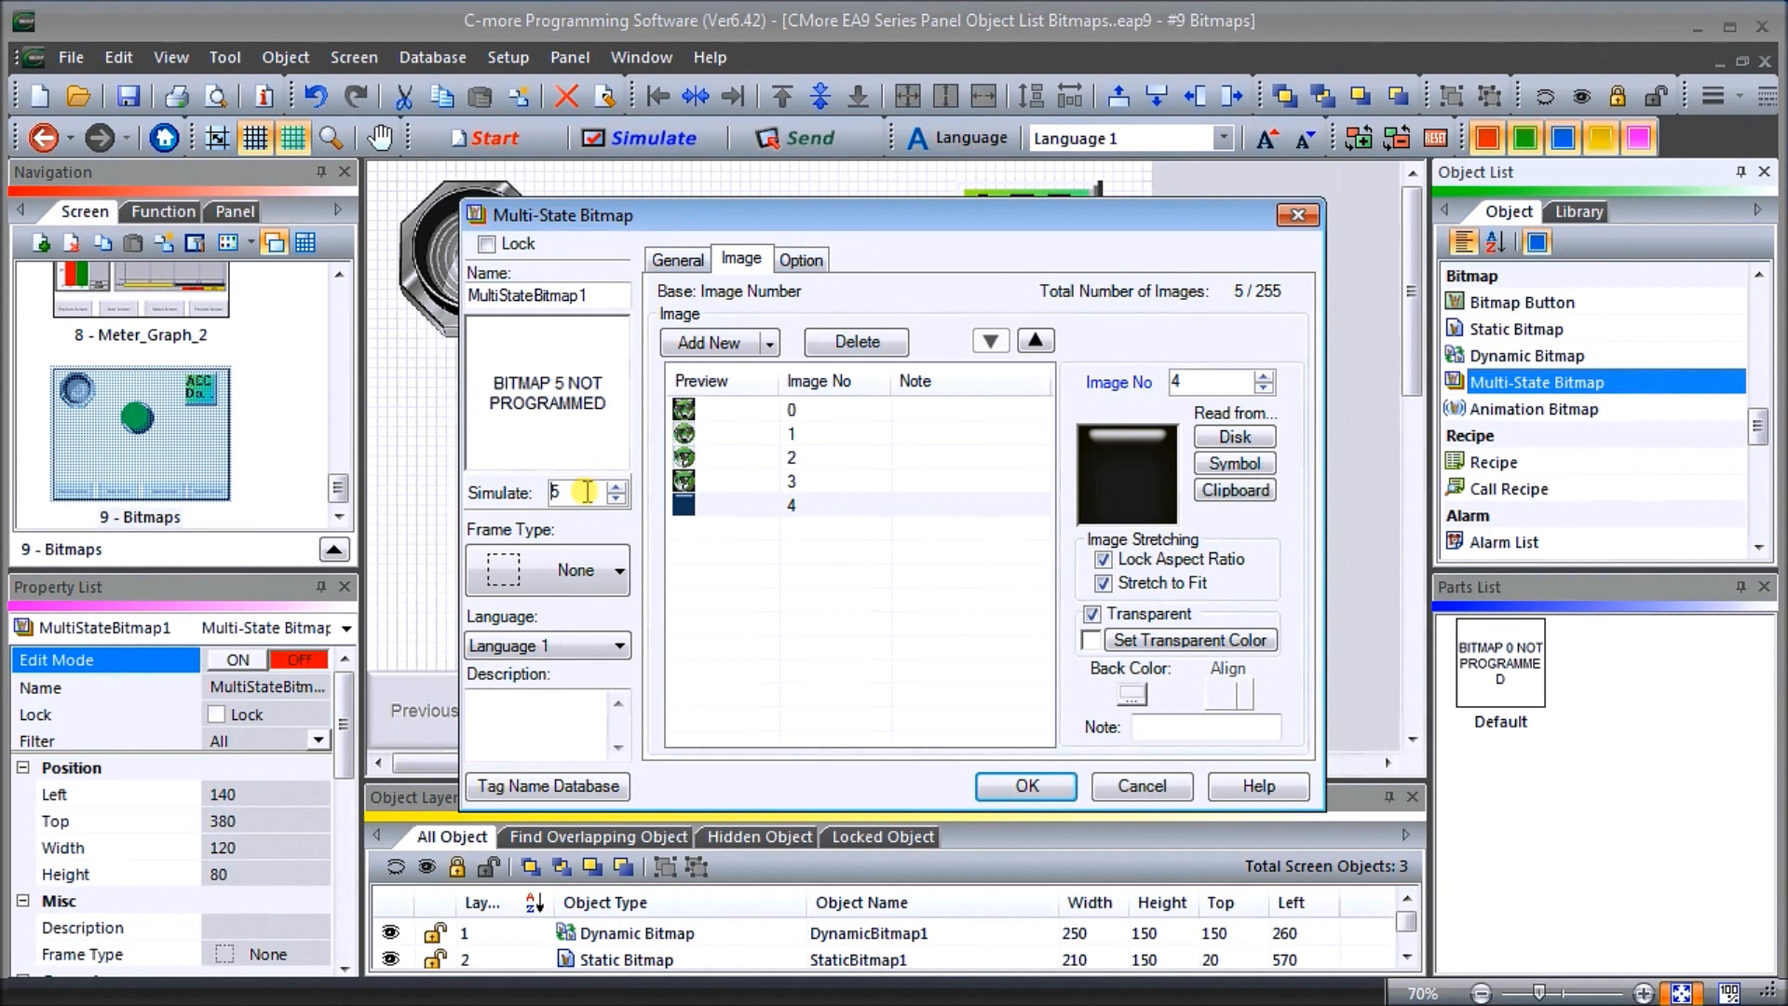
Replay the simulated images from value 0 to 3 and accept the multi-state bitmap configuration
drag(582, 491, 510, 489)
text(0)
click(615, 487)
click(616, 487)
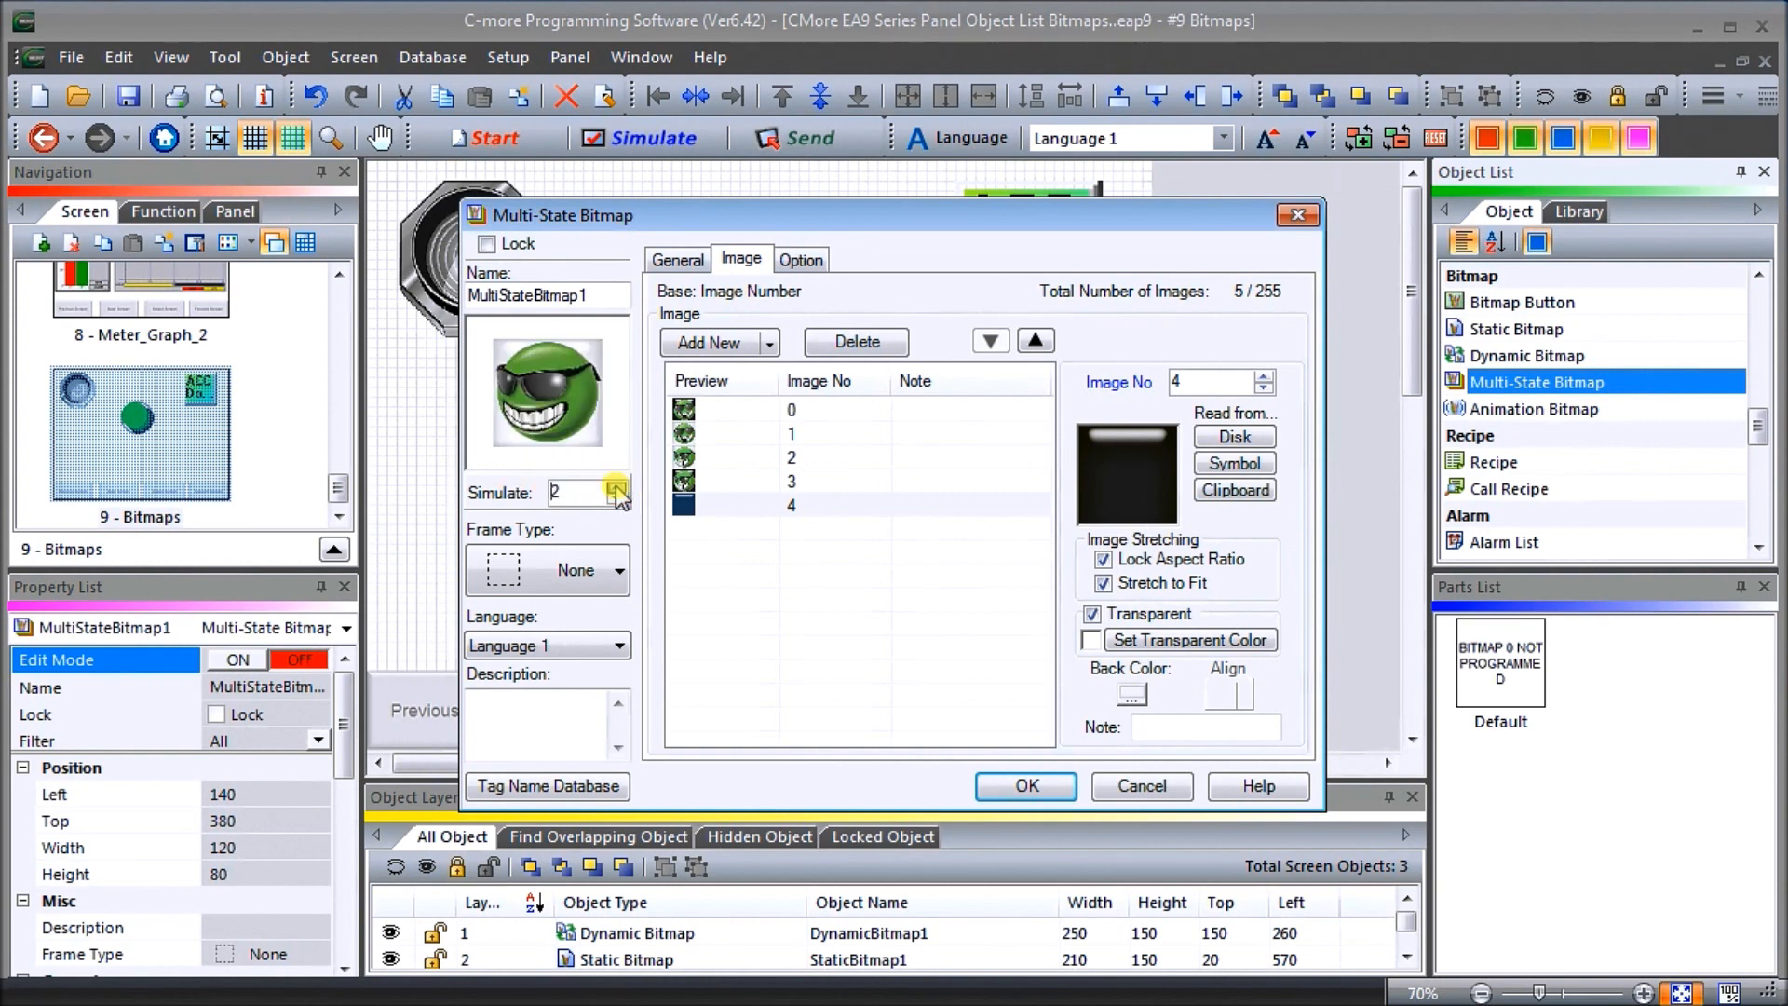
click(616, 487)
drag(568, 490, 515, 491)
key(Return)
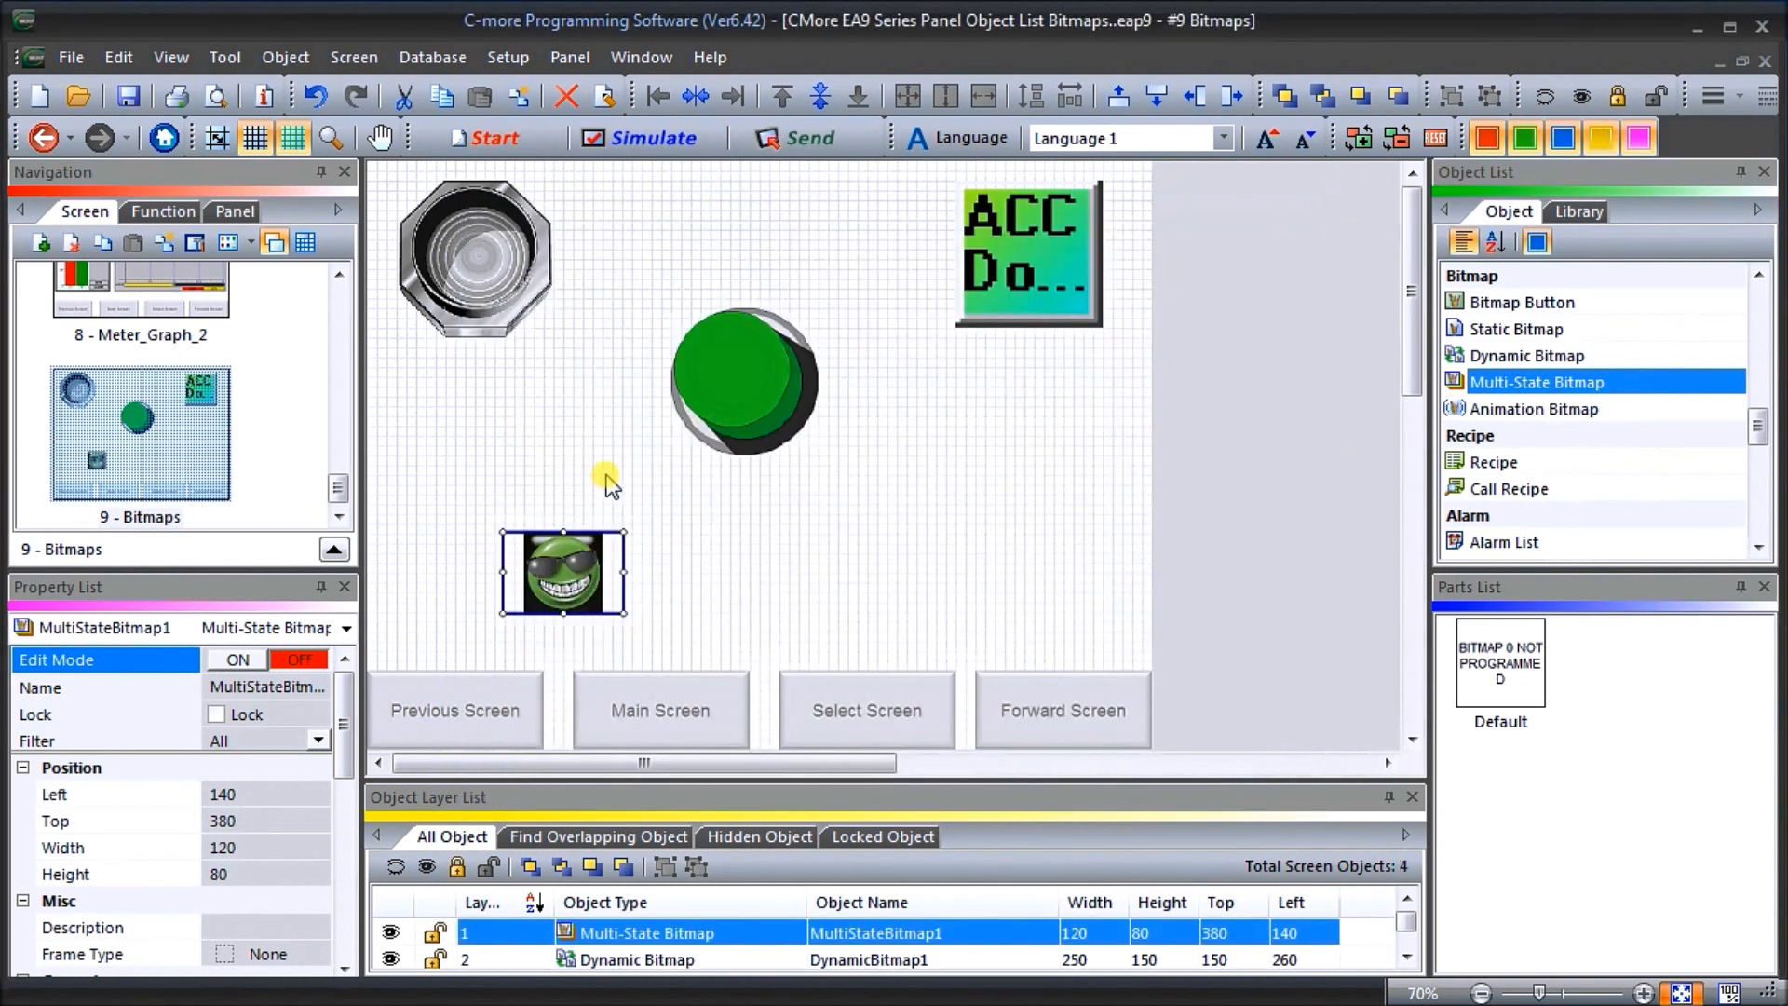
Reopen the multi-state bitmap's configuration, review its general, image and visibility settings, and accept it
double_click(580, 567)
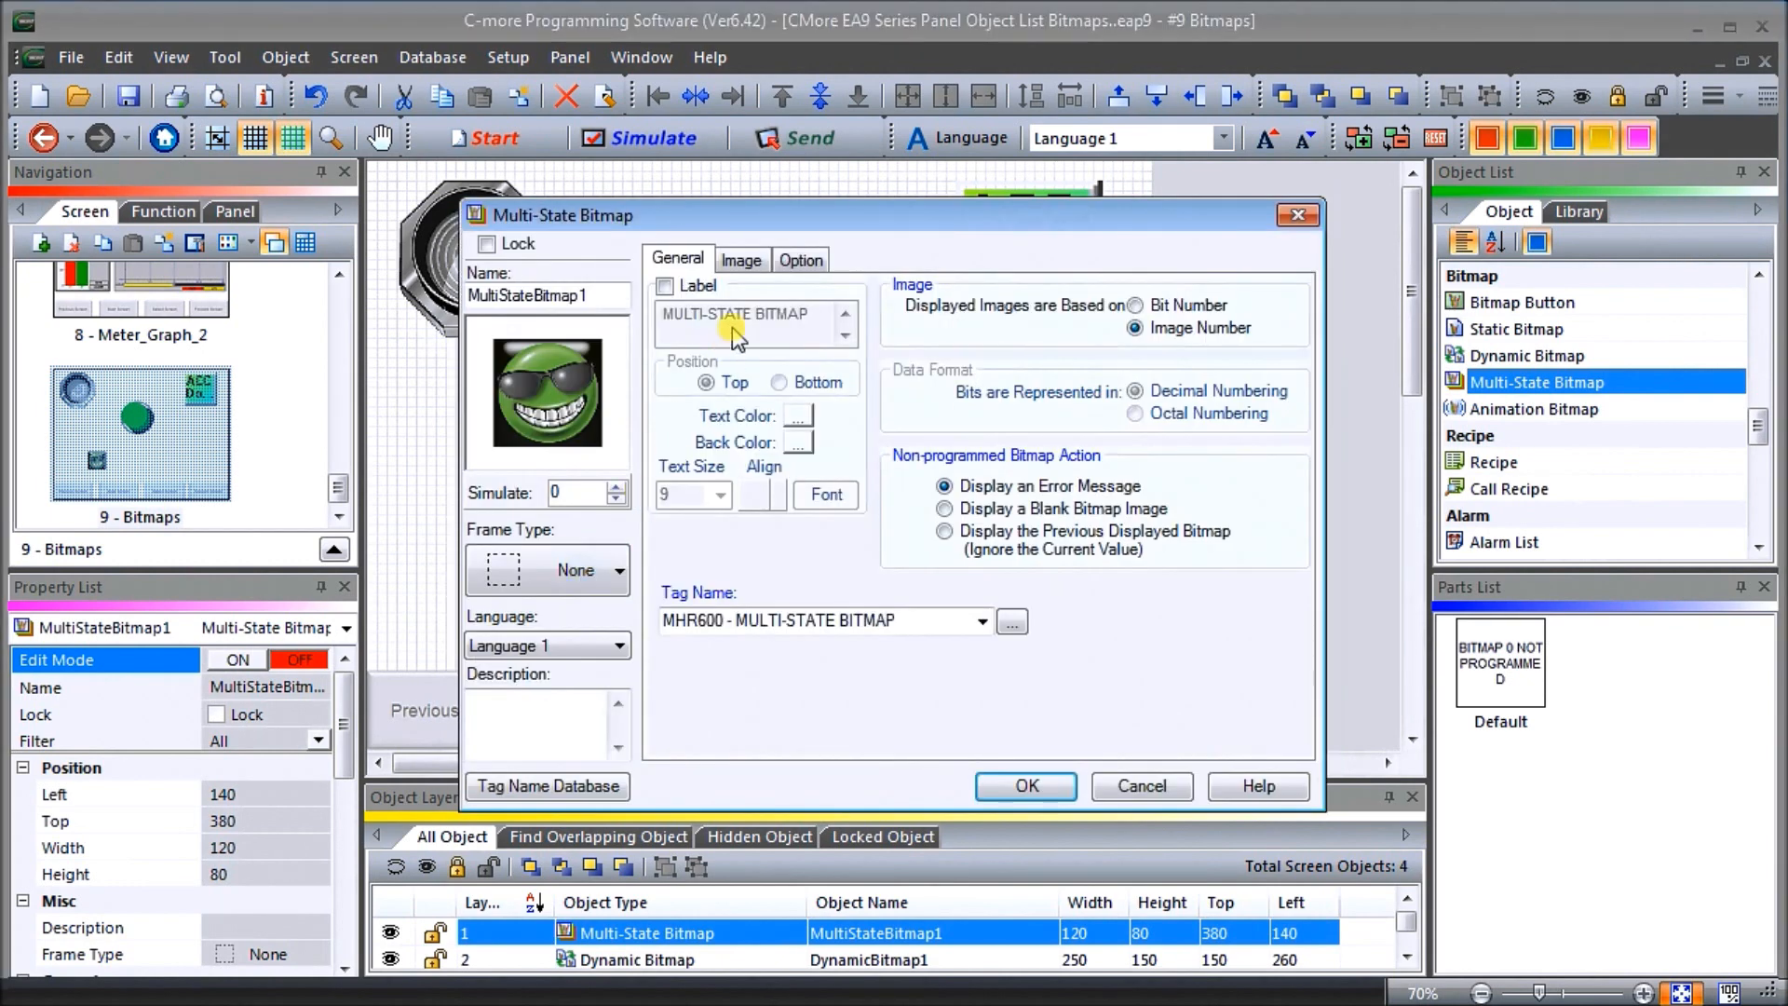
click(742, 260)
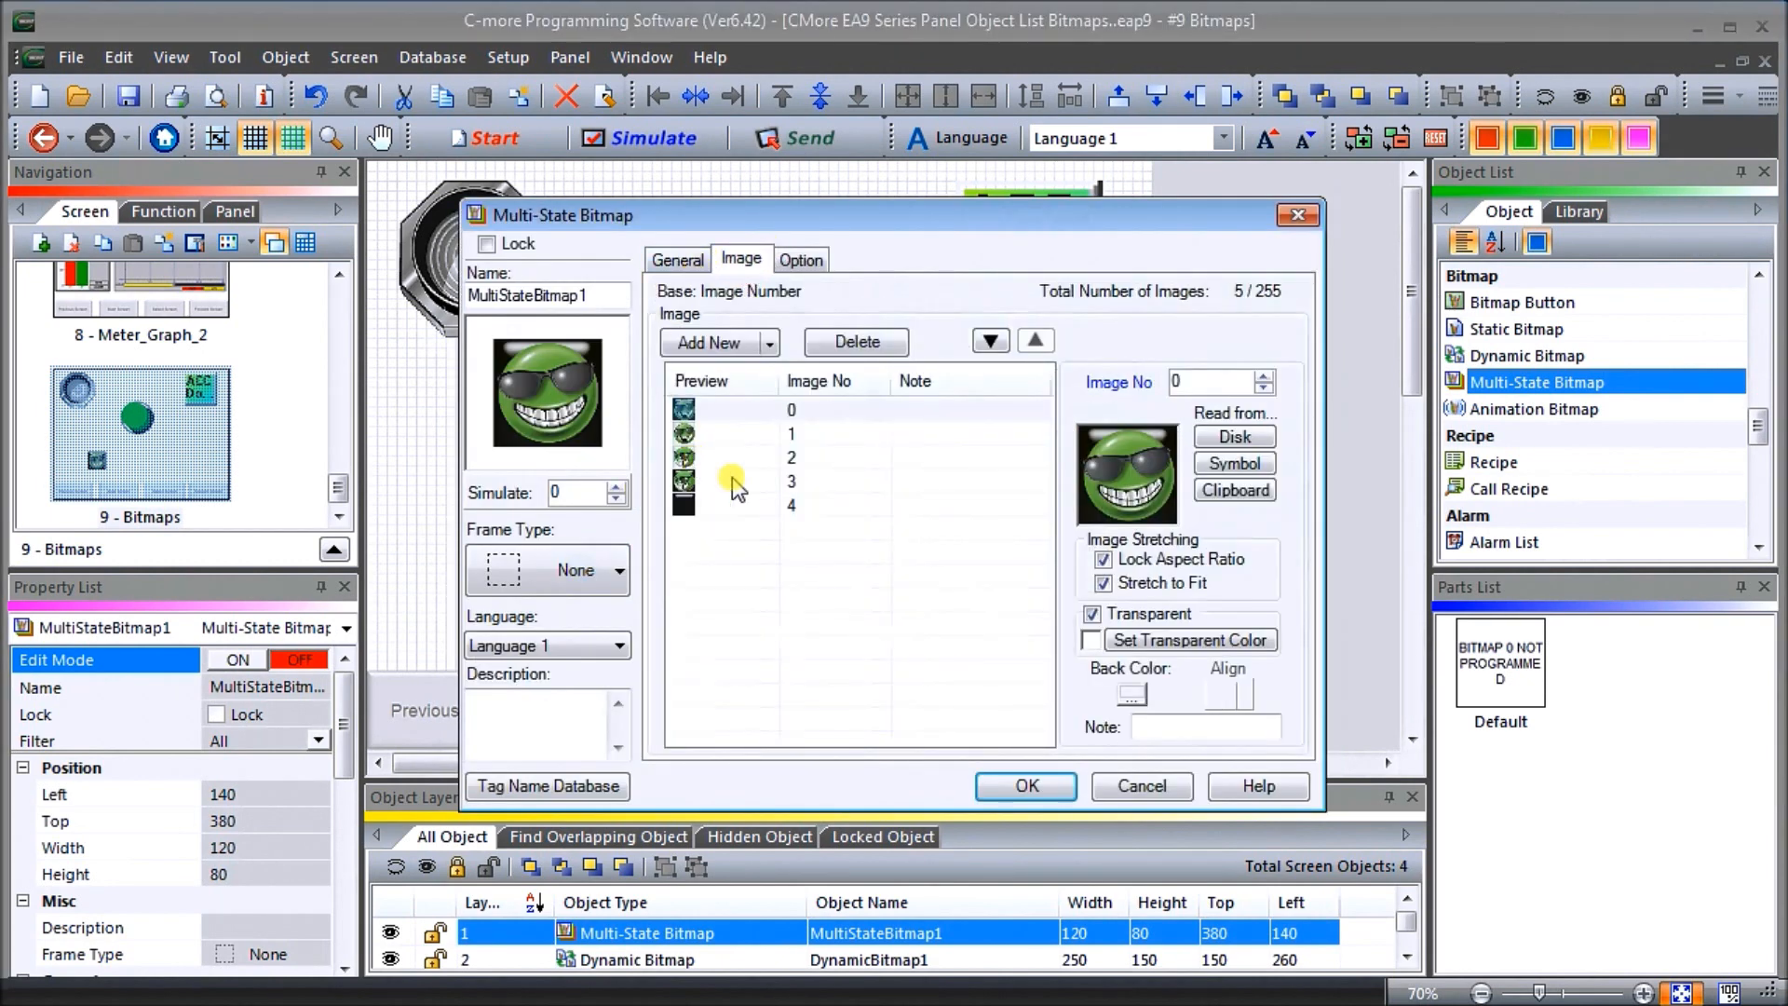
click(804, 260)
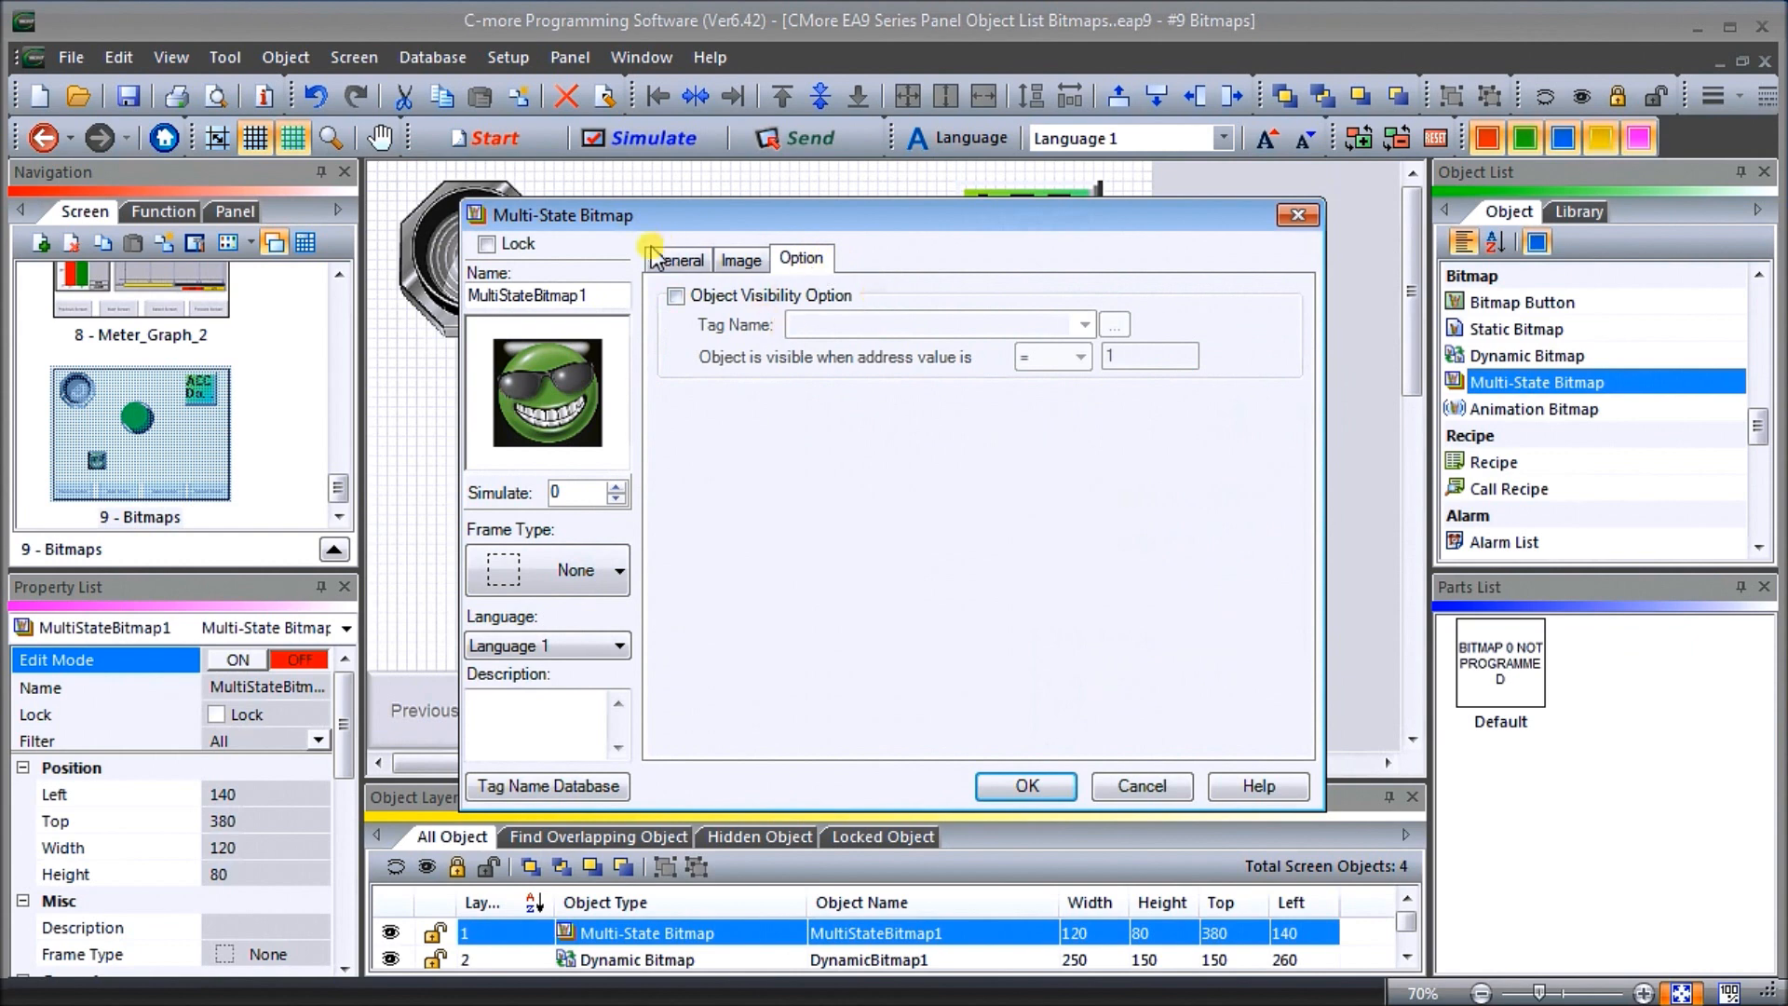
drag(966, 231, 790, 166)
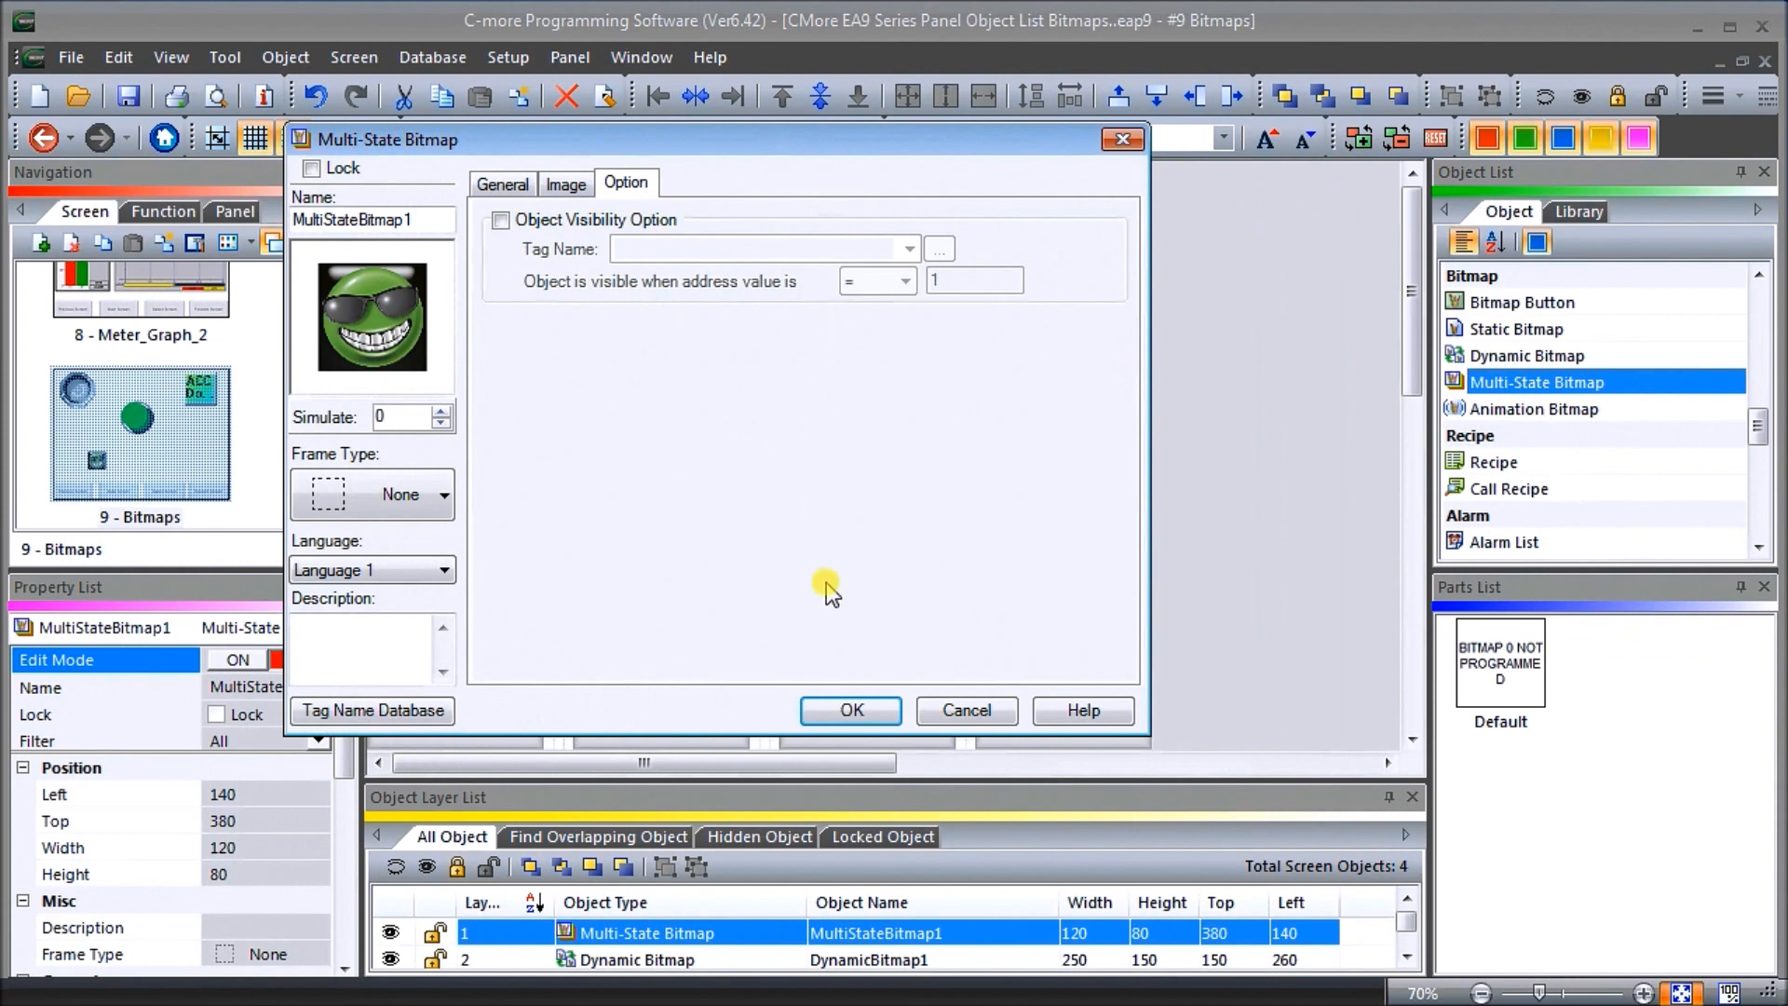
click(850, 710)
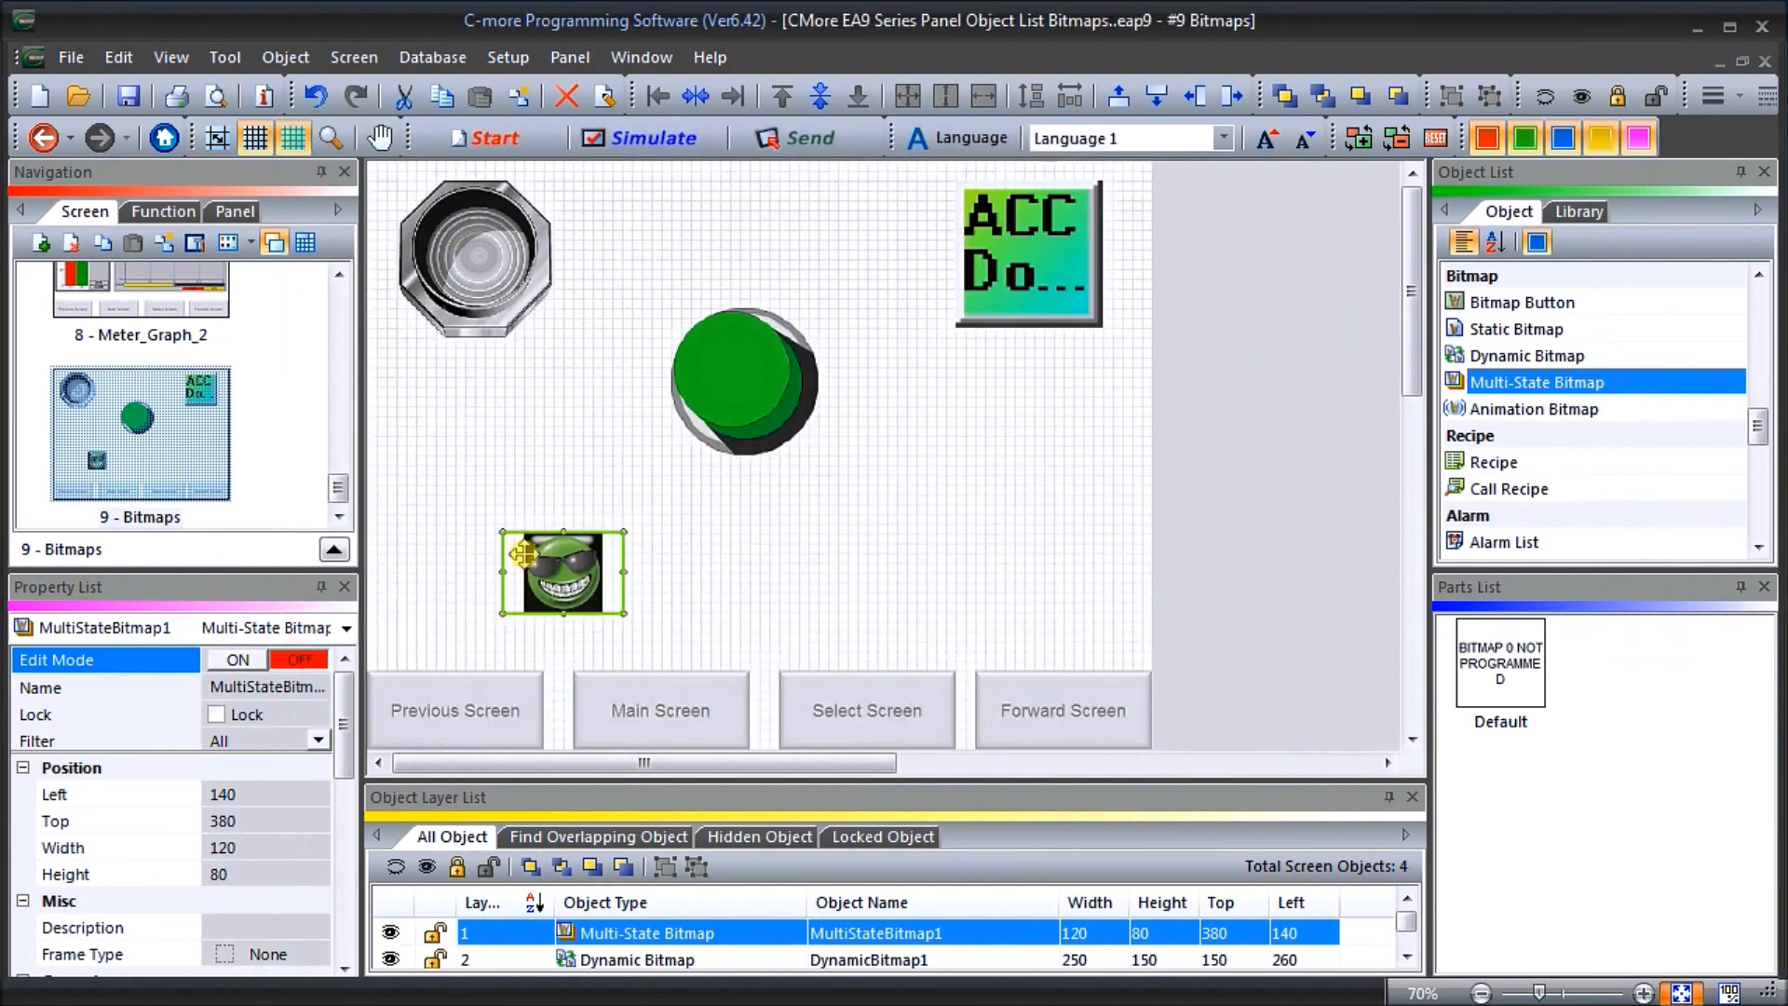
Resize the multi-state bitmap to about 230 by 170 and move it to about left 20, top 320
drag(509, 536, 395, 445)
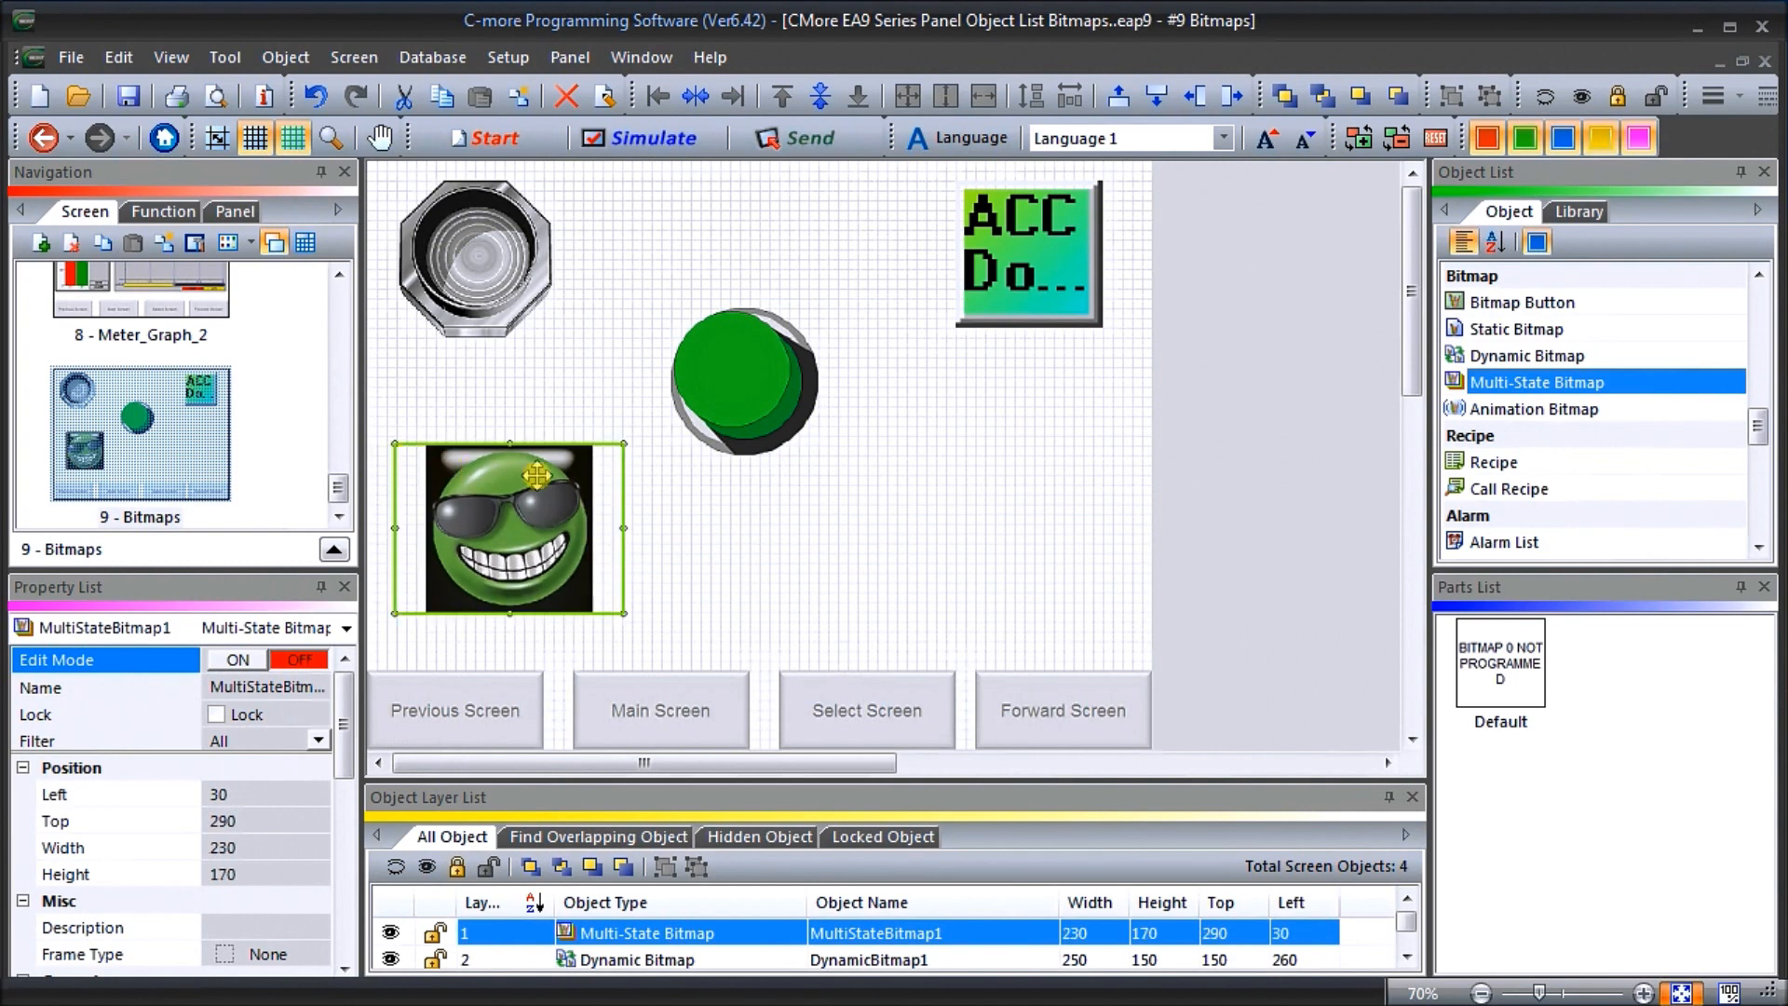
mouse_move(561, 511)
mouse_down()
mouse_move(535, 532)
mouse_move(550, 536)
mouse_up()
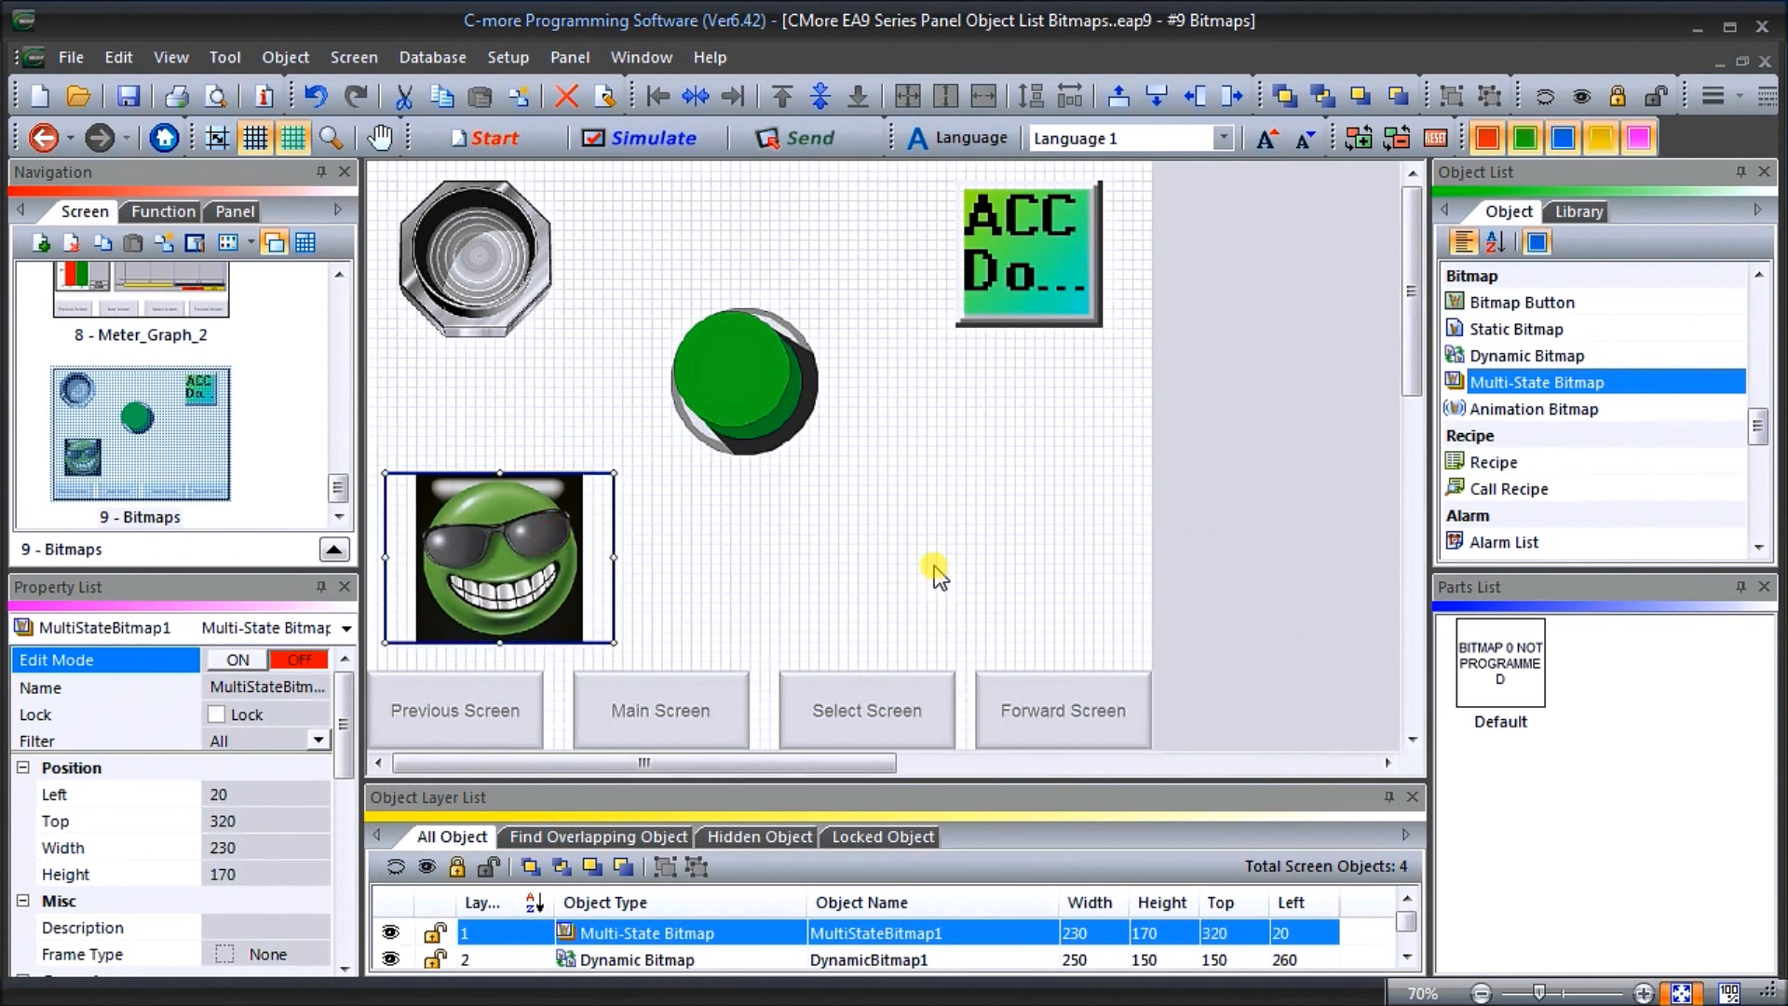
Place the Sample-1 animation bitmap at about left 600, top 310, and review its object visibility option
click(1532, 417)
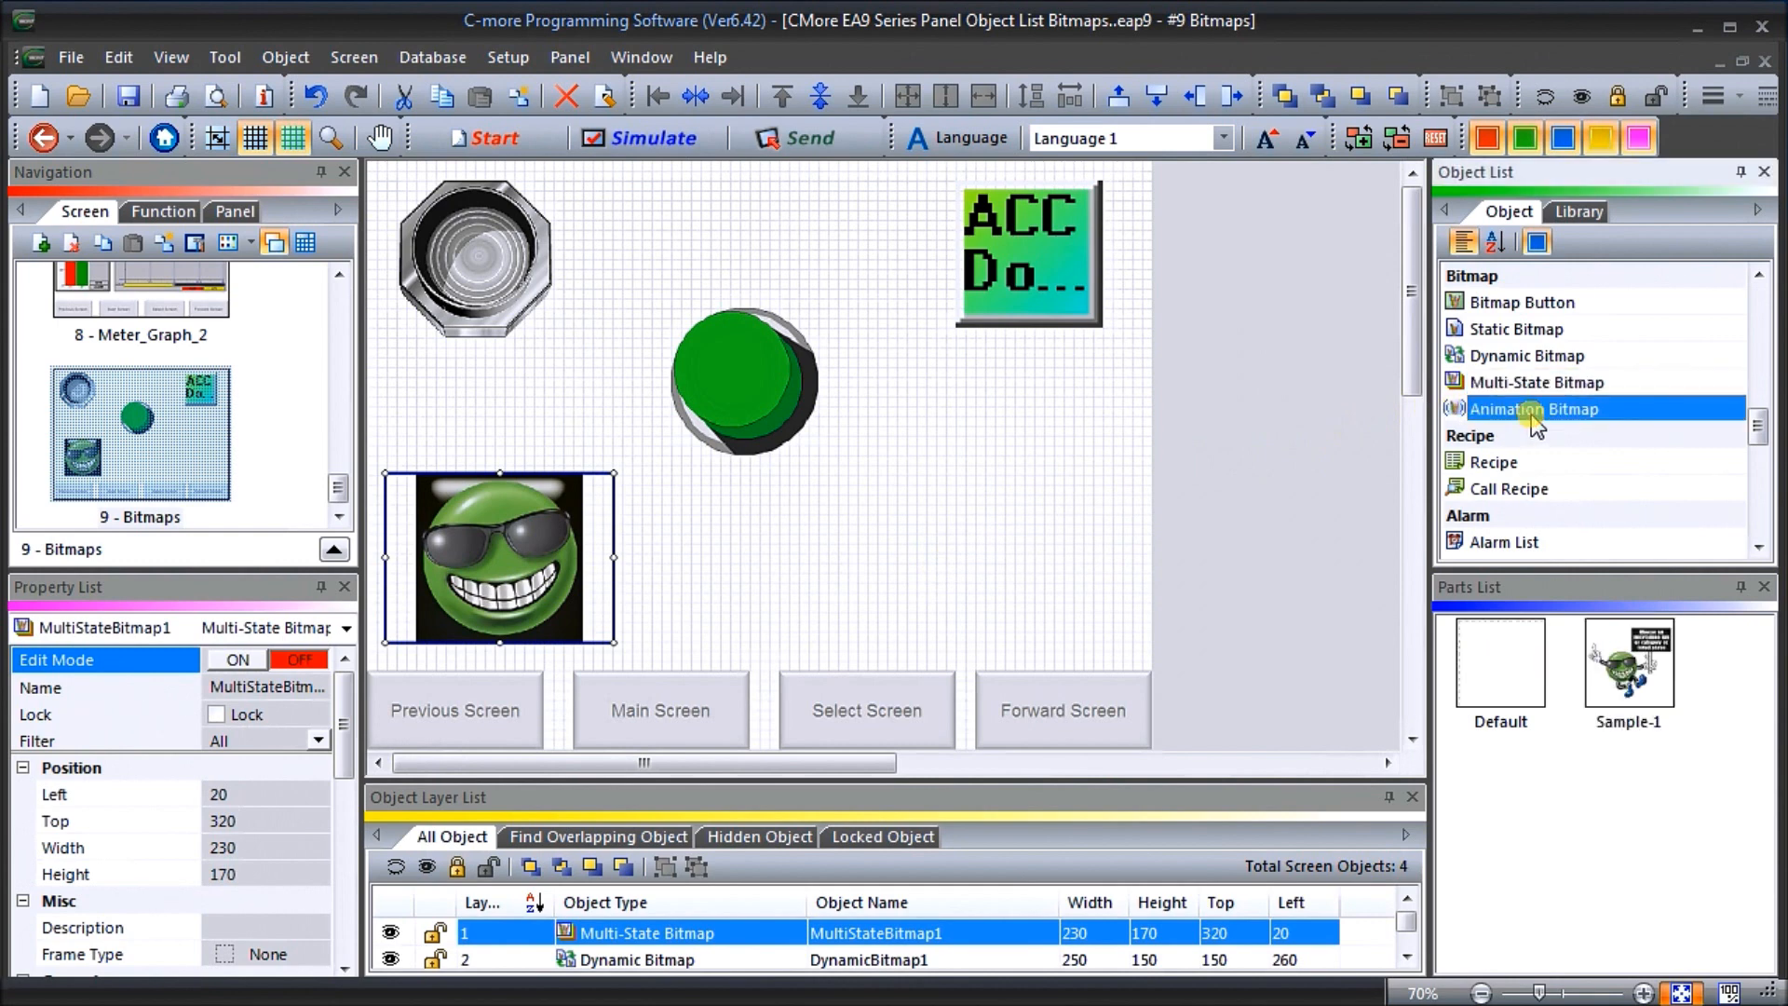
click(1631, 666)
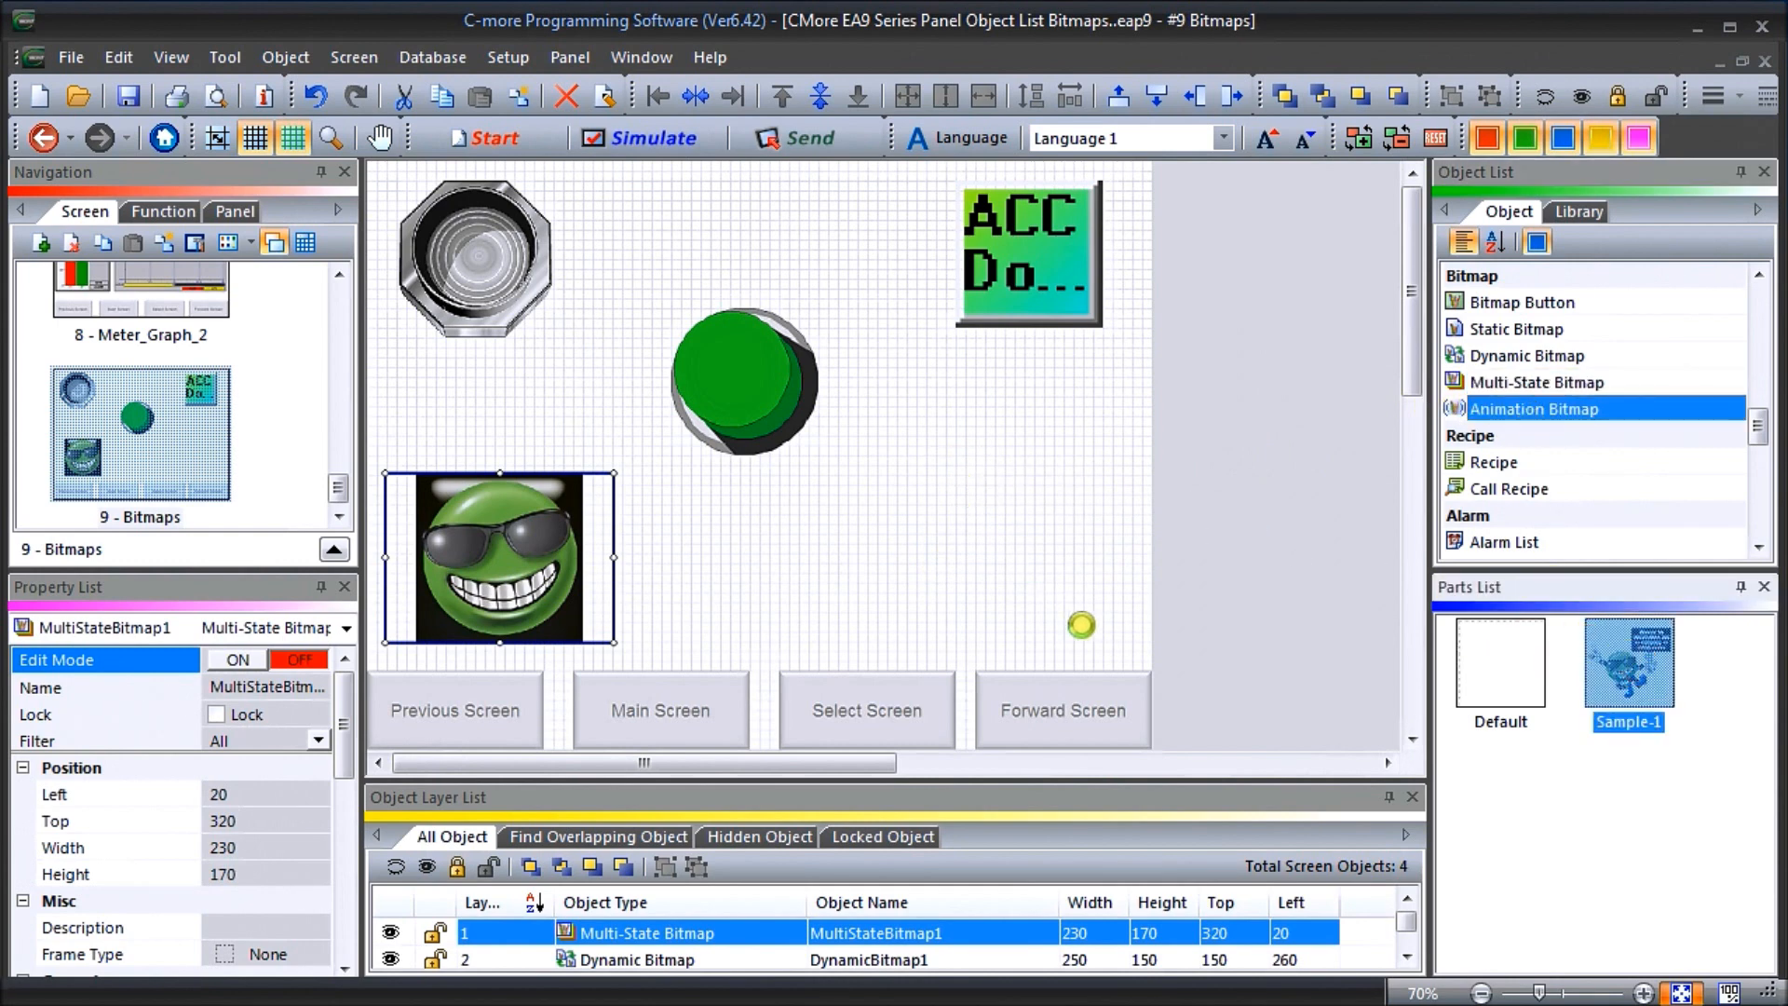
click(1081, 624)
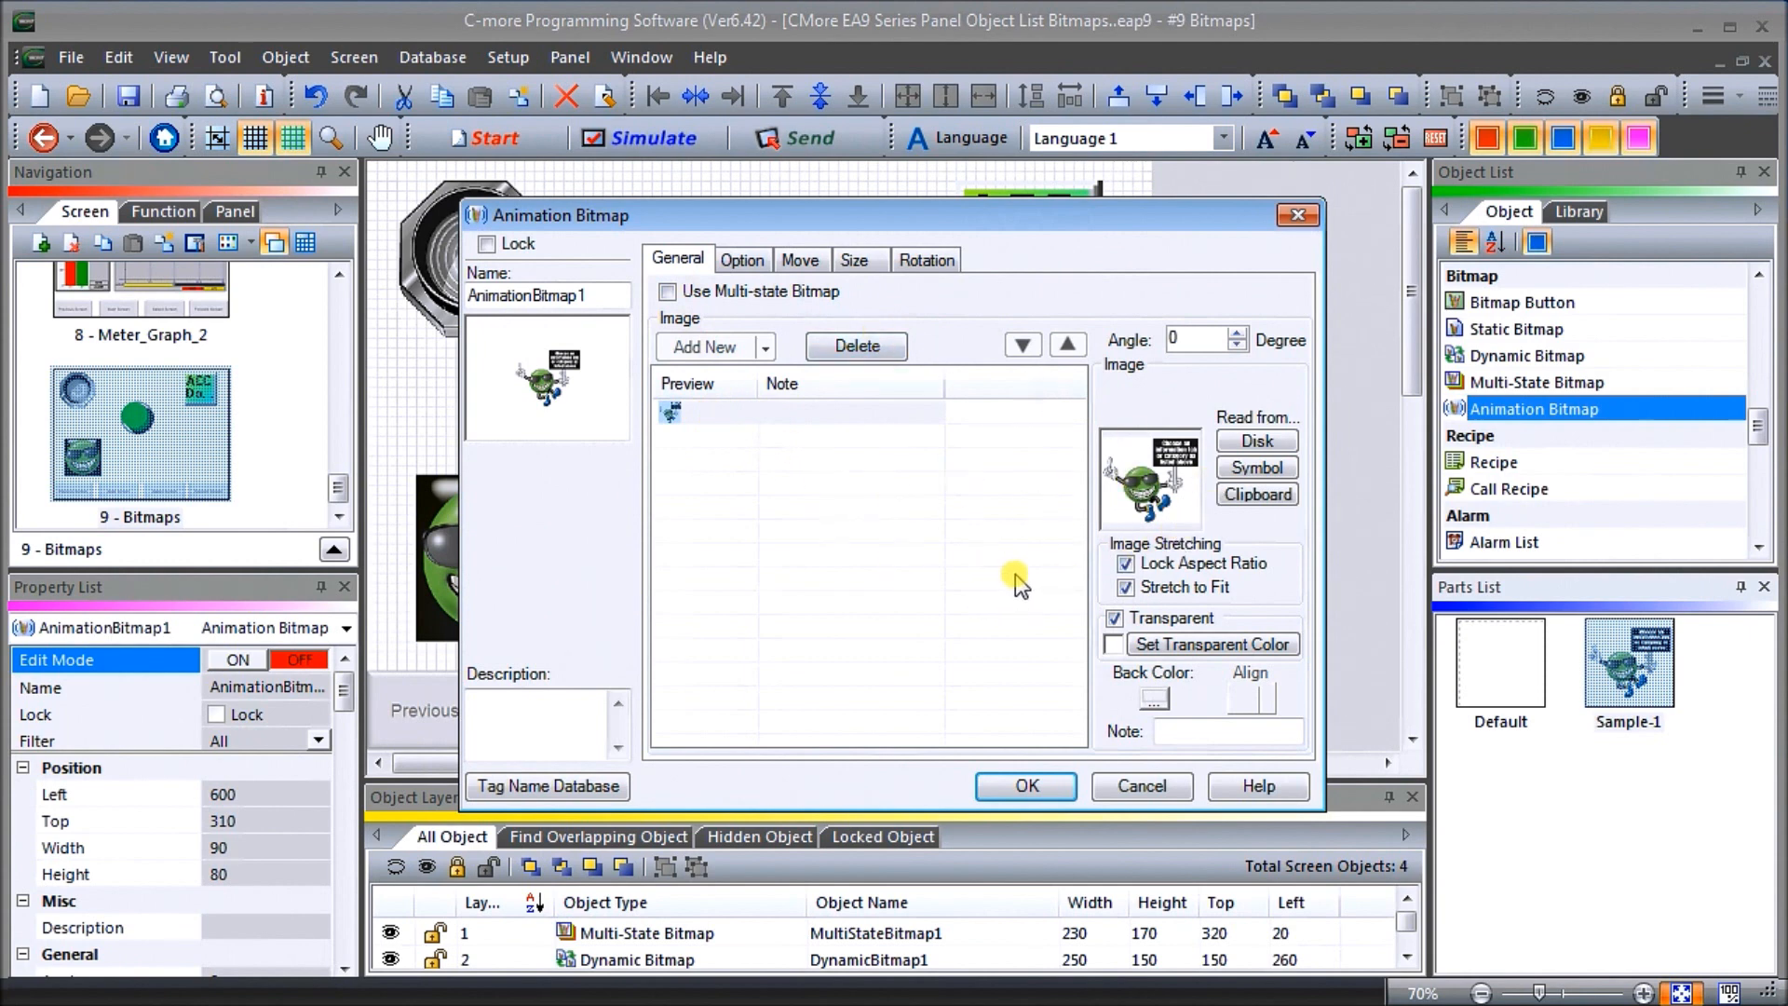
click(745, 261)
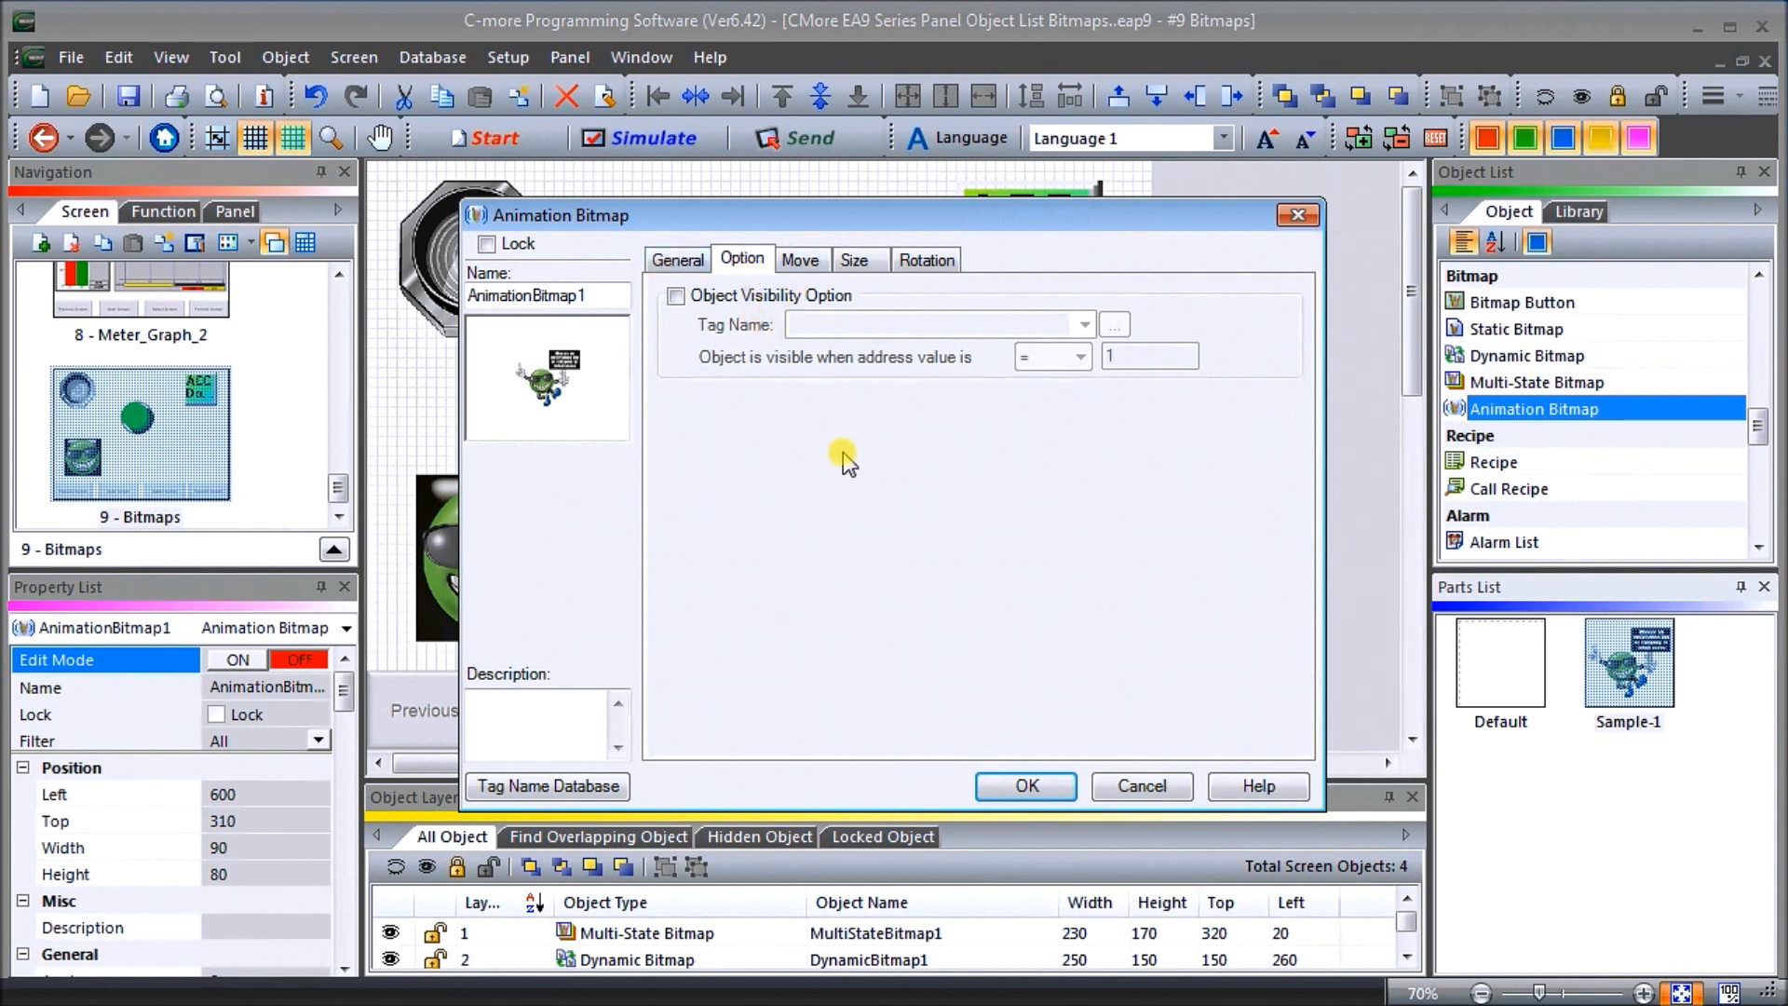
Assign the tag MHR601 - MOVE ANIMATION BITMAP to the animation bitmap's point movement
click(803, 260)
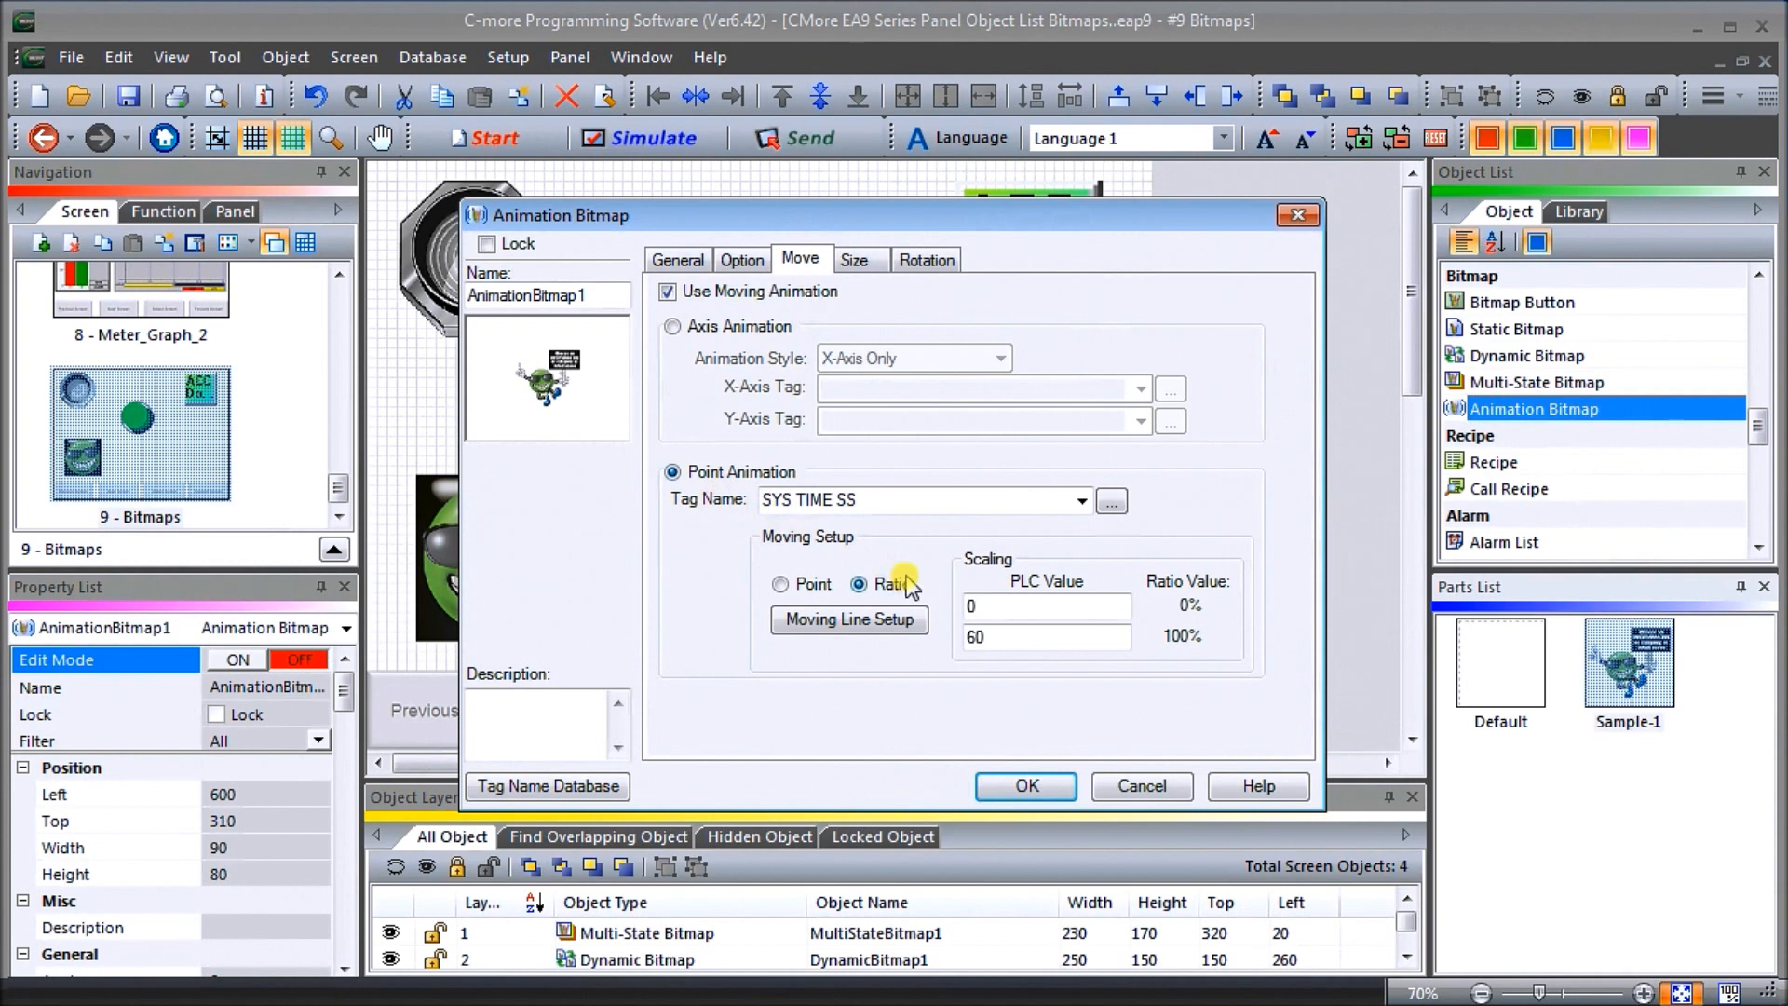
click(1113, 502)
drag(1055, 478, 1055, 562)
click(356, 714)
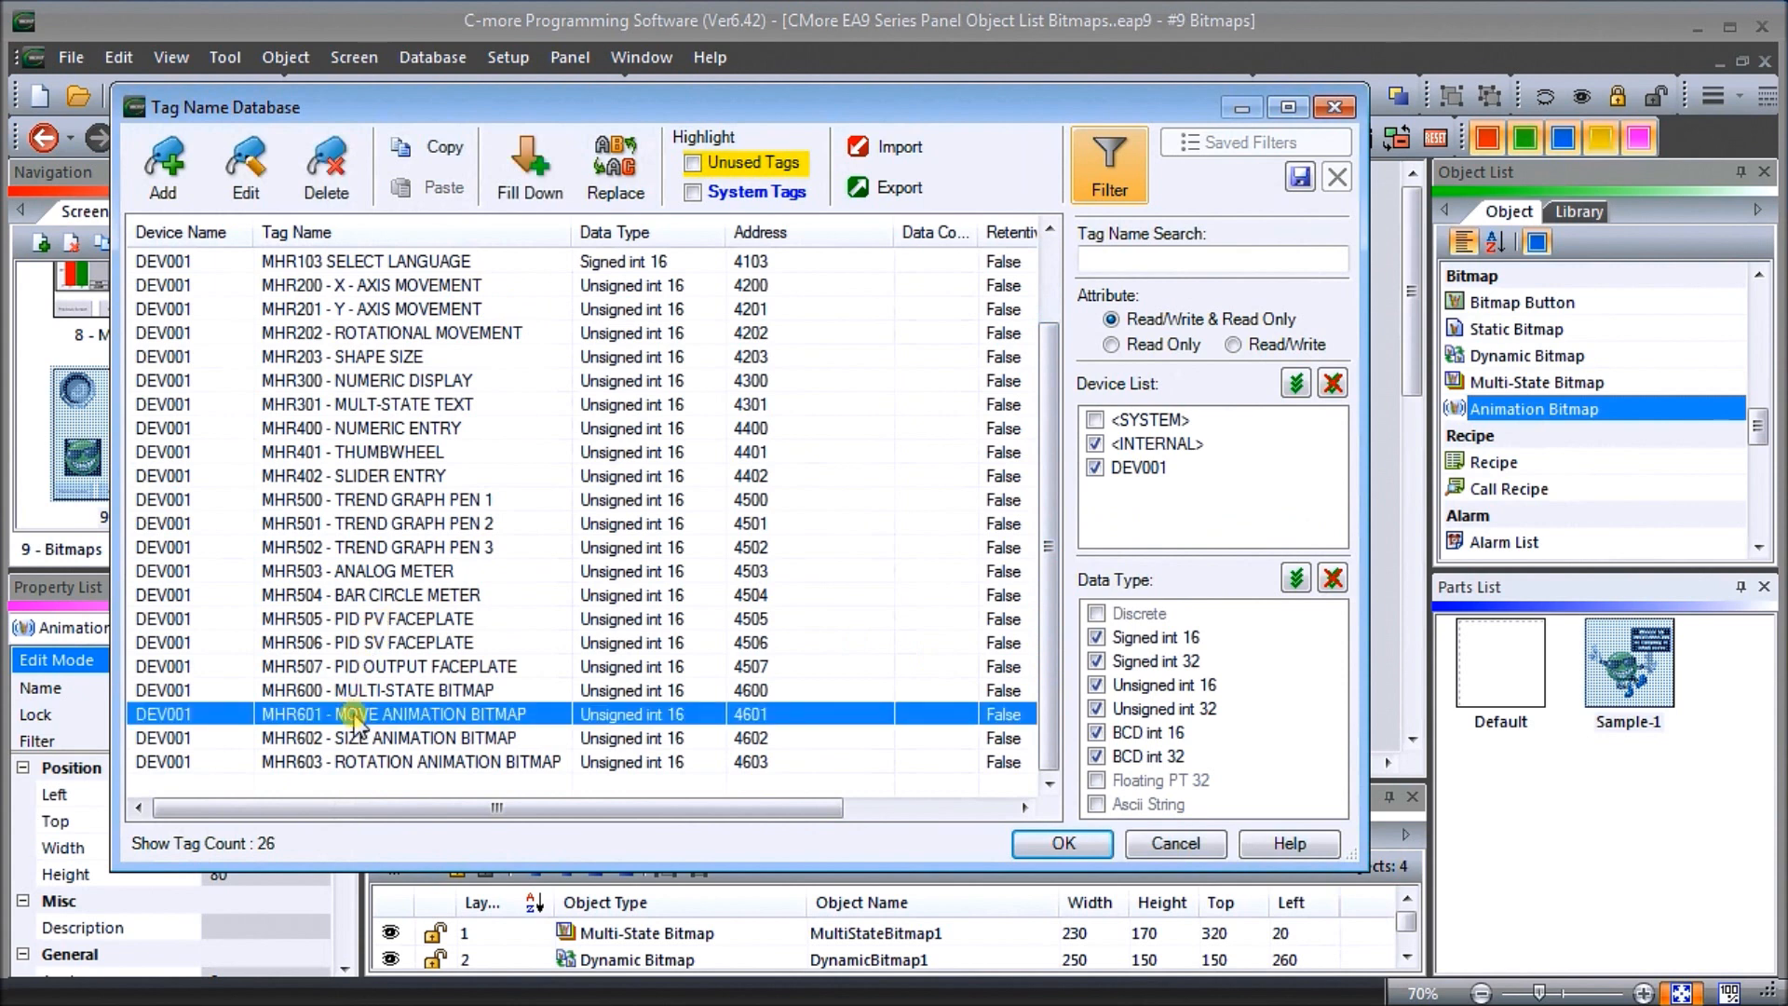
click(1087, 845)
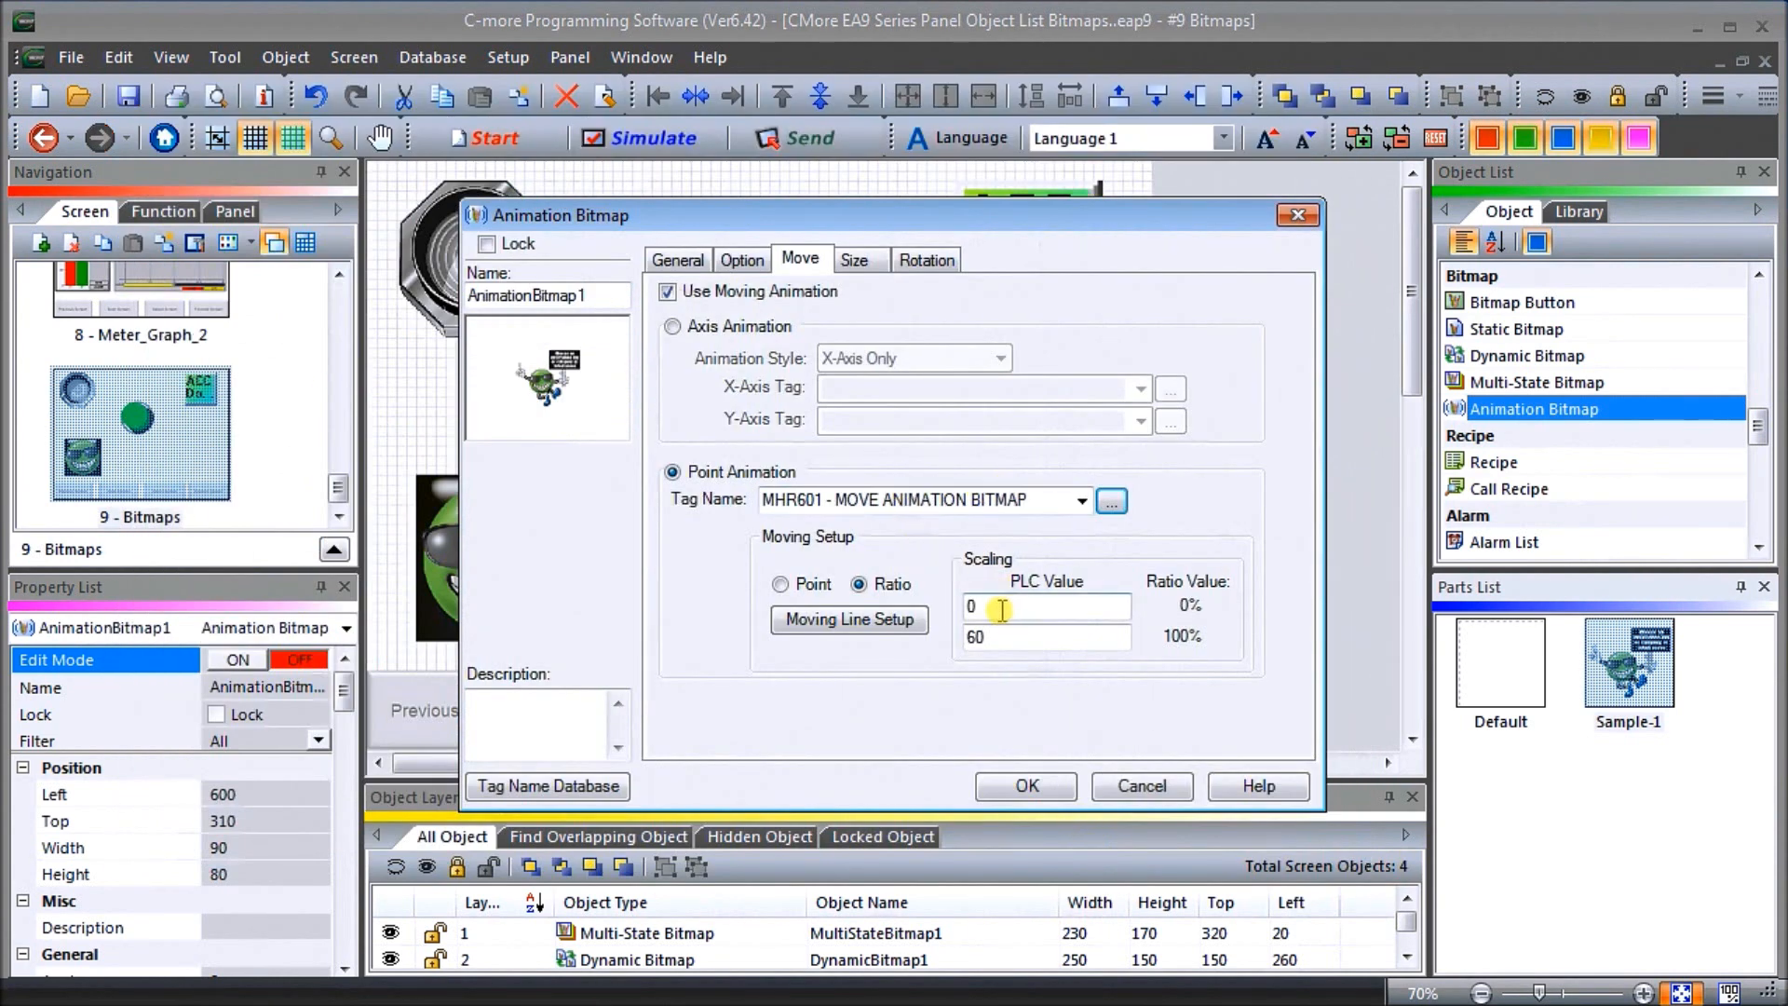
Set the PLC value for the 100% movement ratio to 4095 and open the moving line setup
drag(1001, 637, 953, 635)
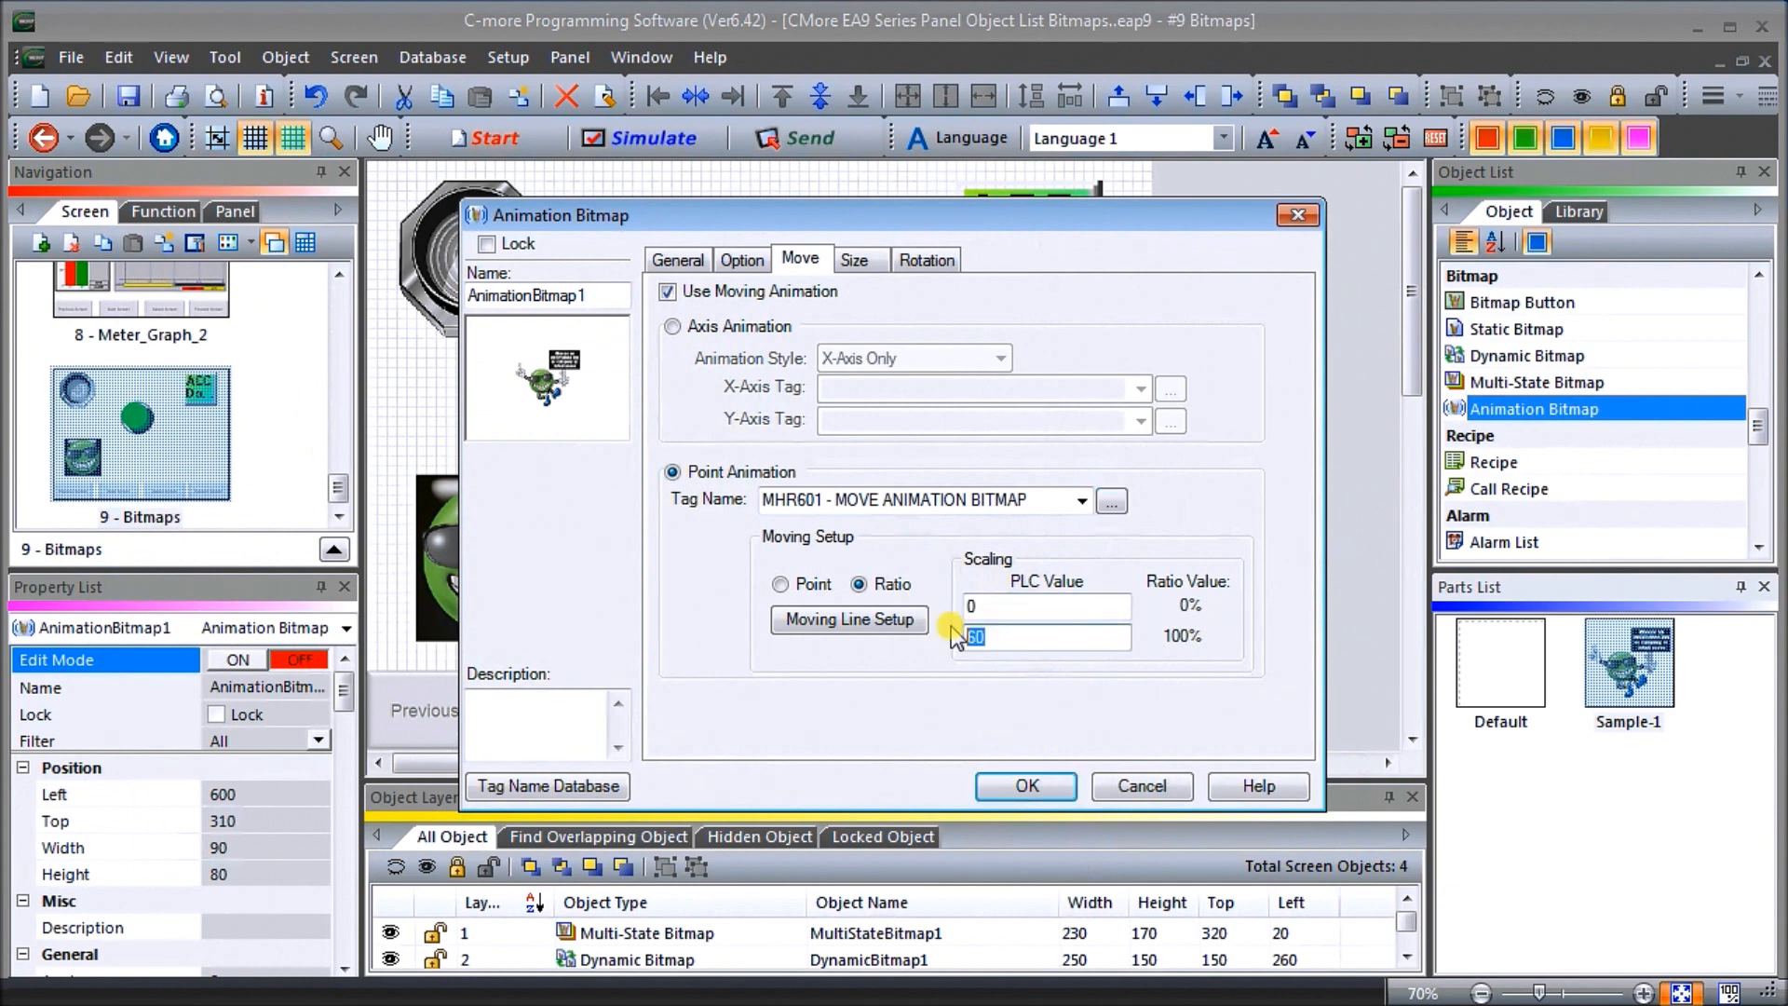
text(4095)
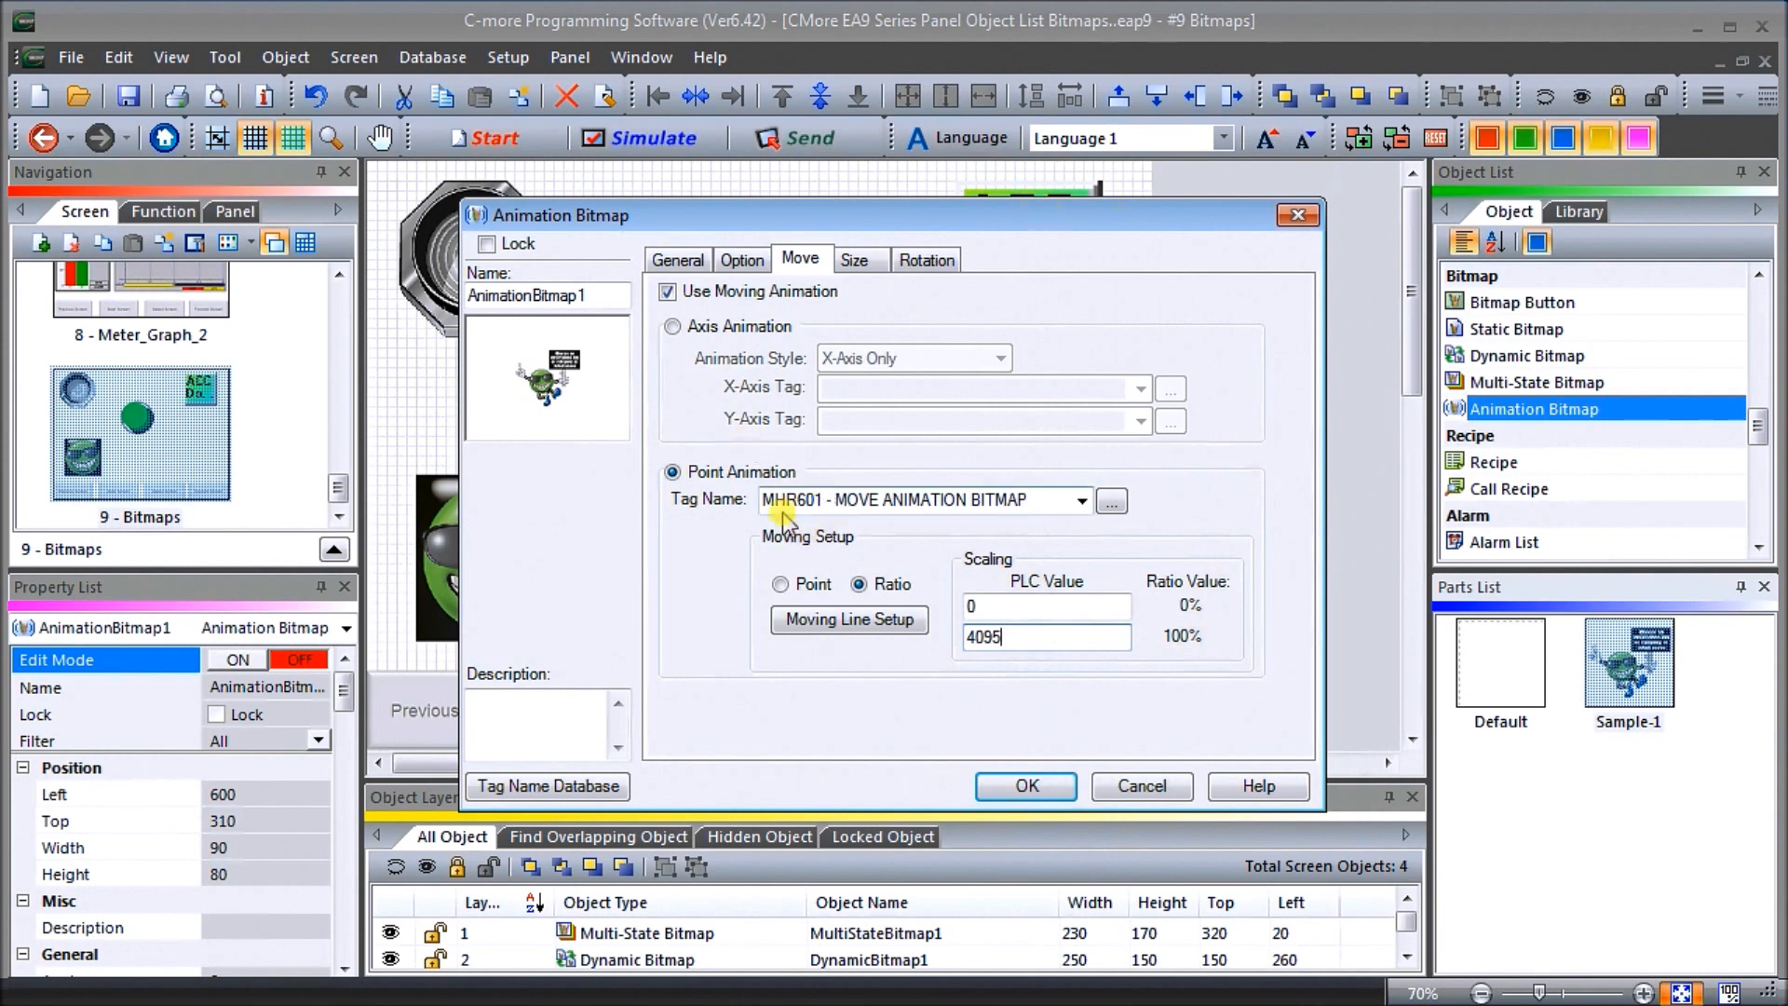
click(843, 621)
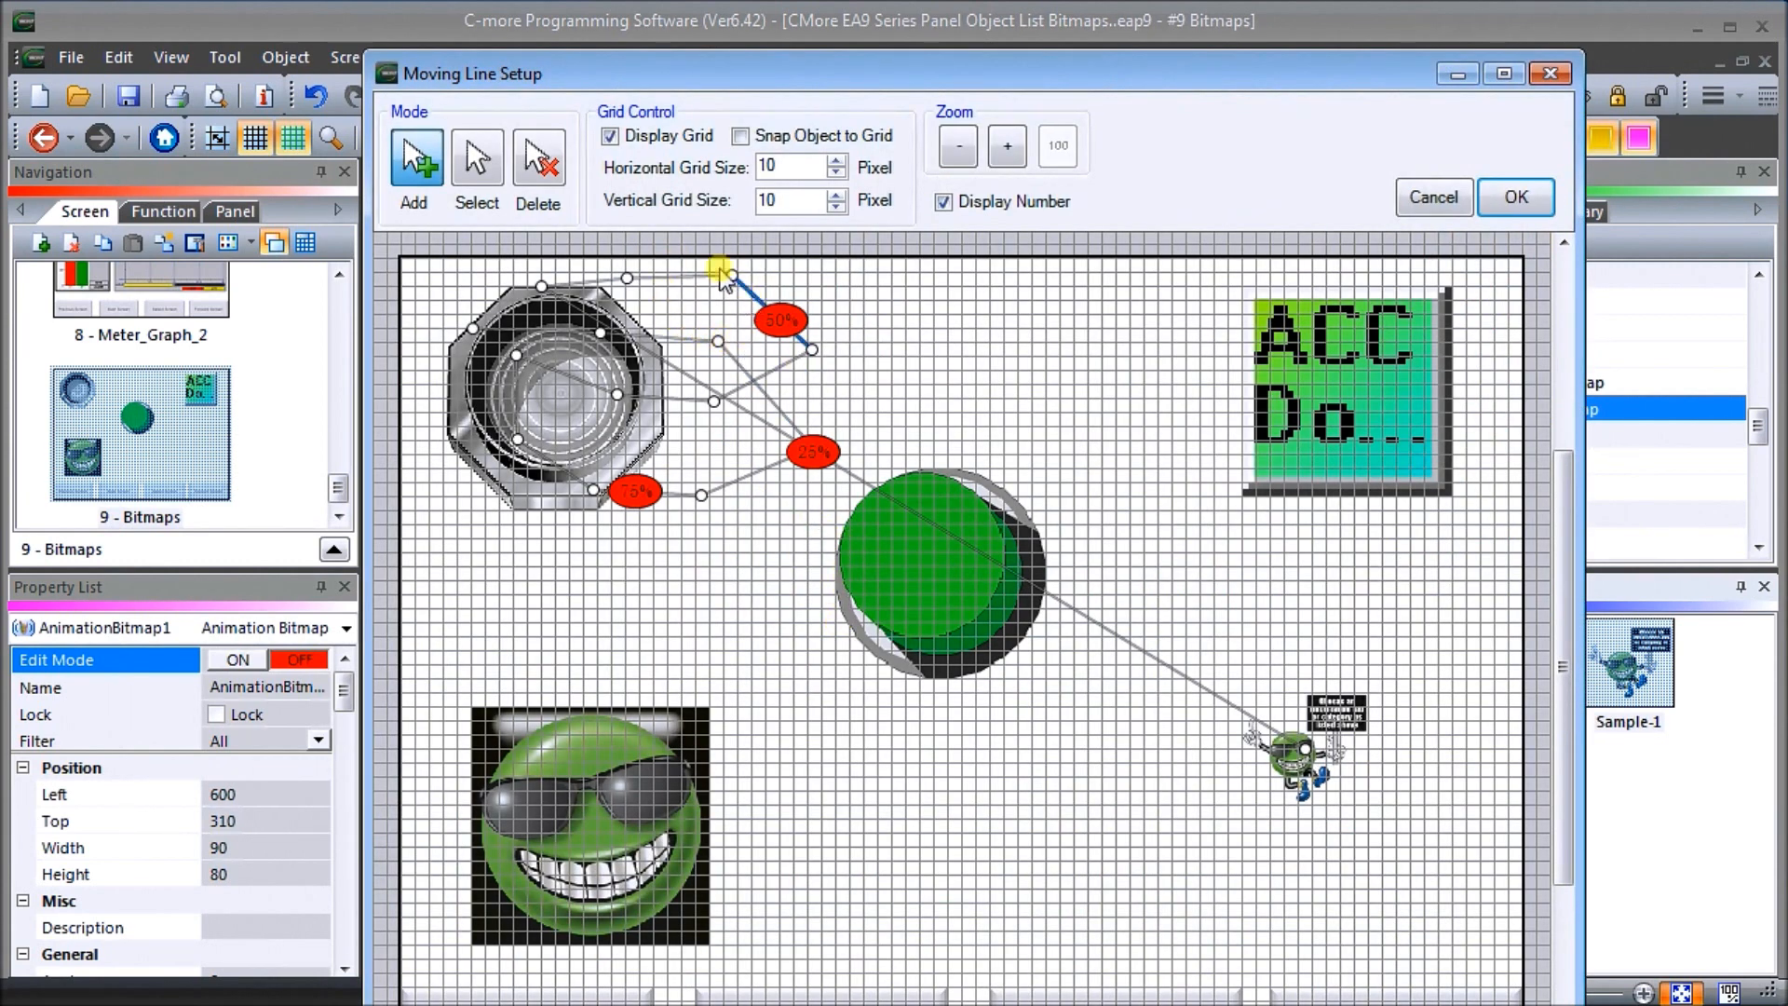
Delete all existing points of the animation bitmap's moving line in the moving line setup
click(545, 153)
click(731, 276)
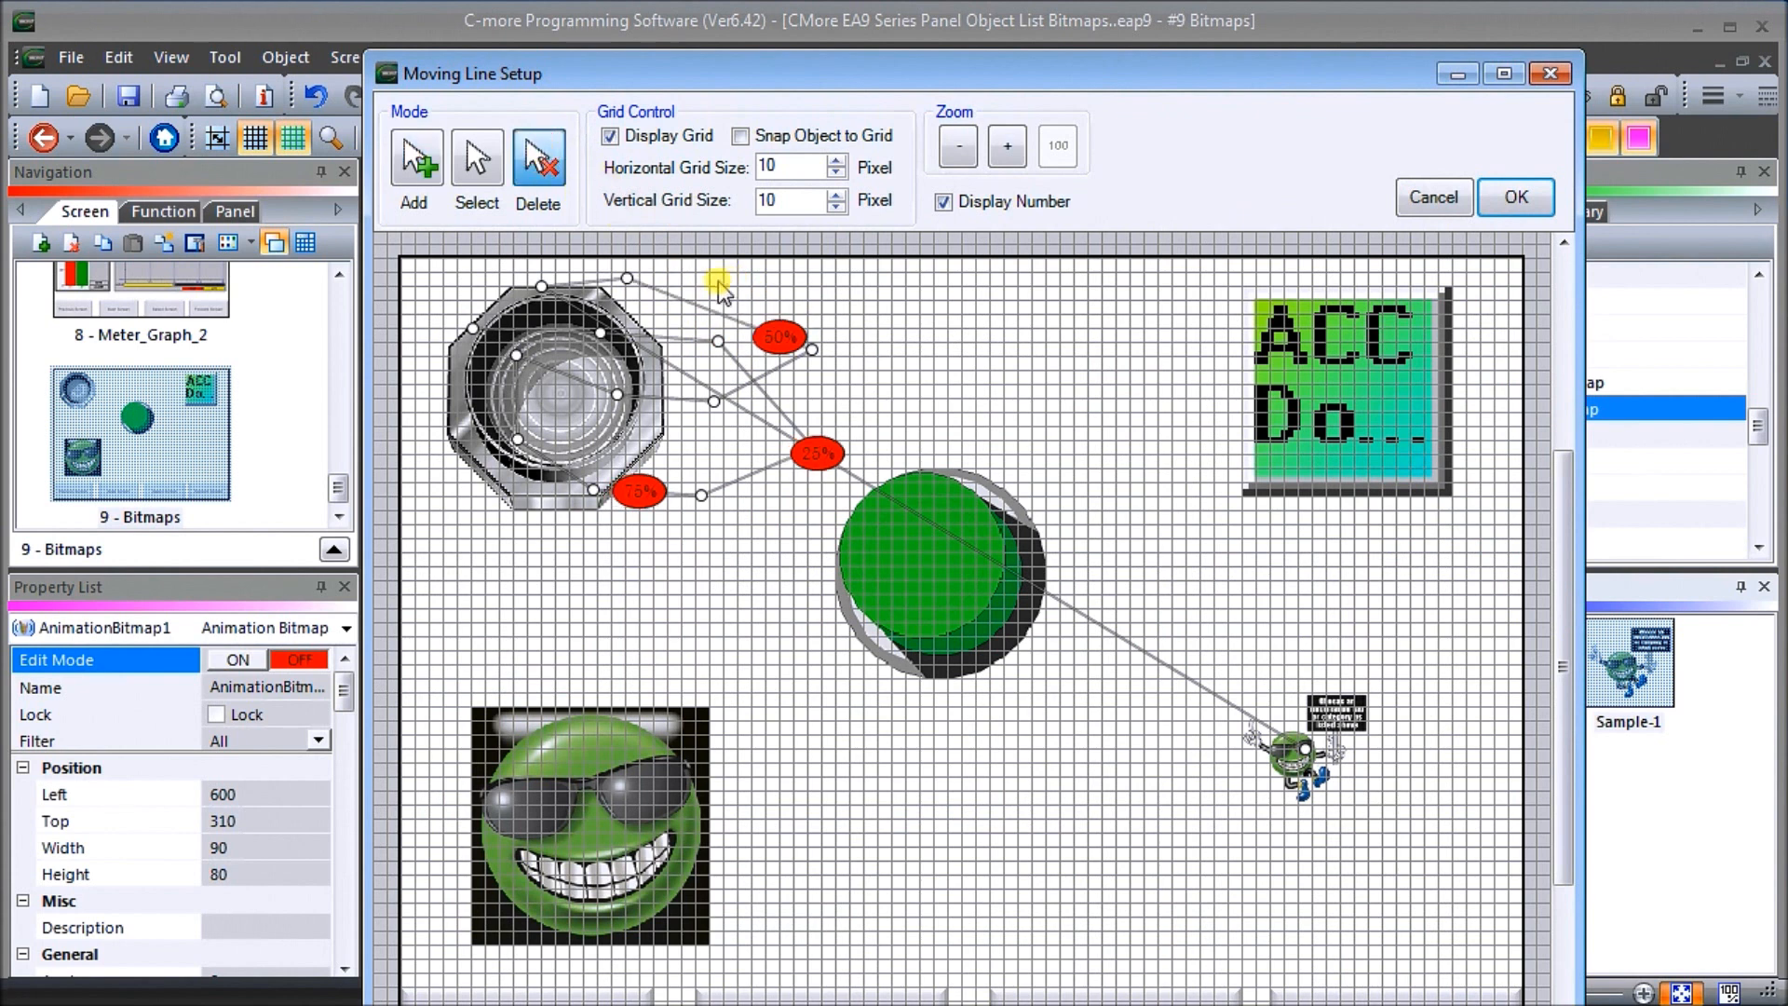
click(628, 278)
click(542, 286)
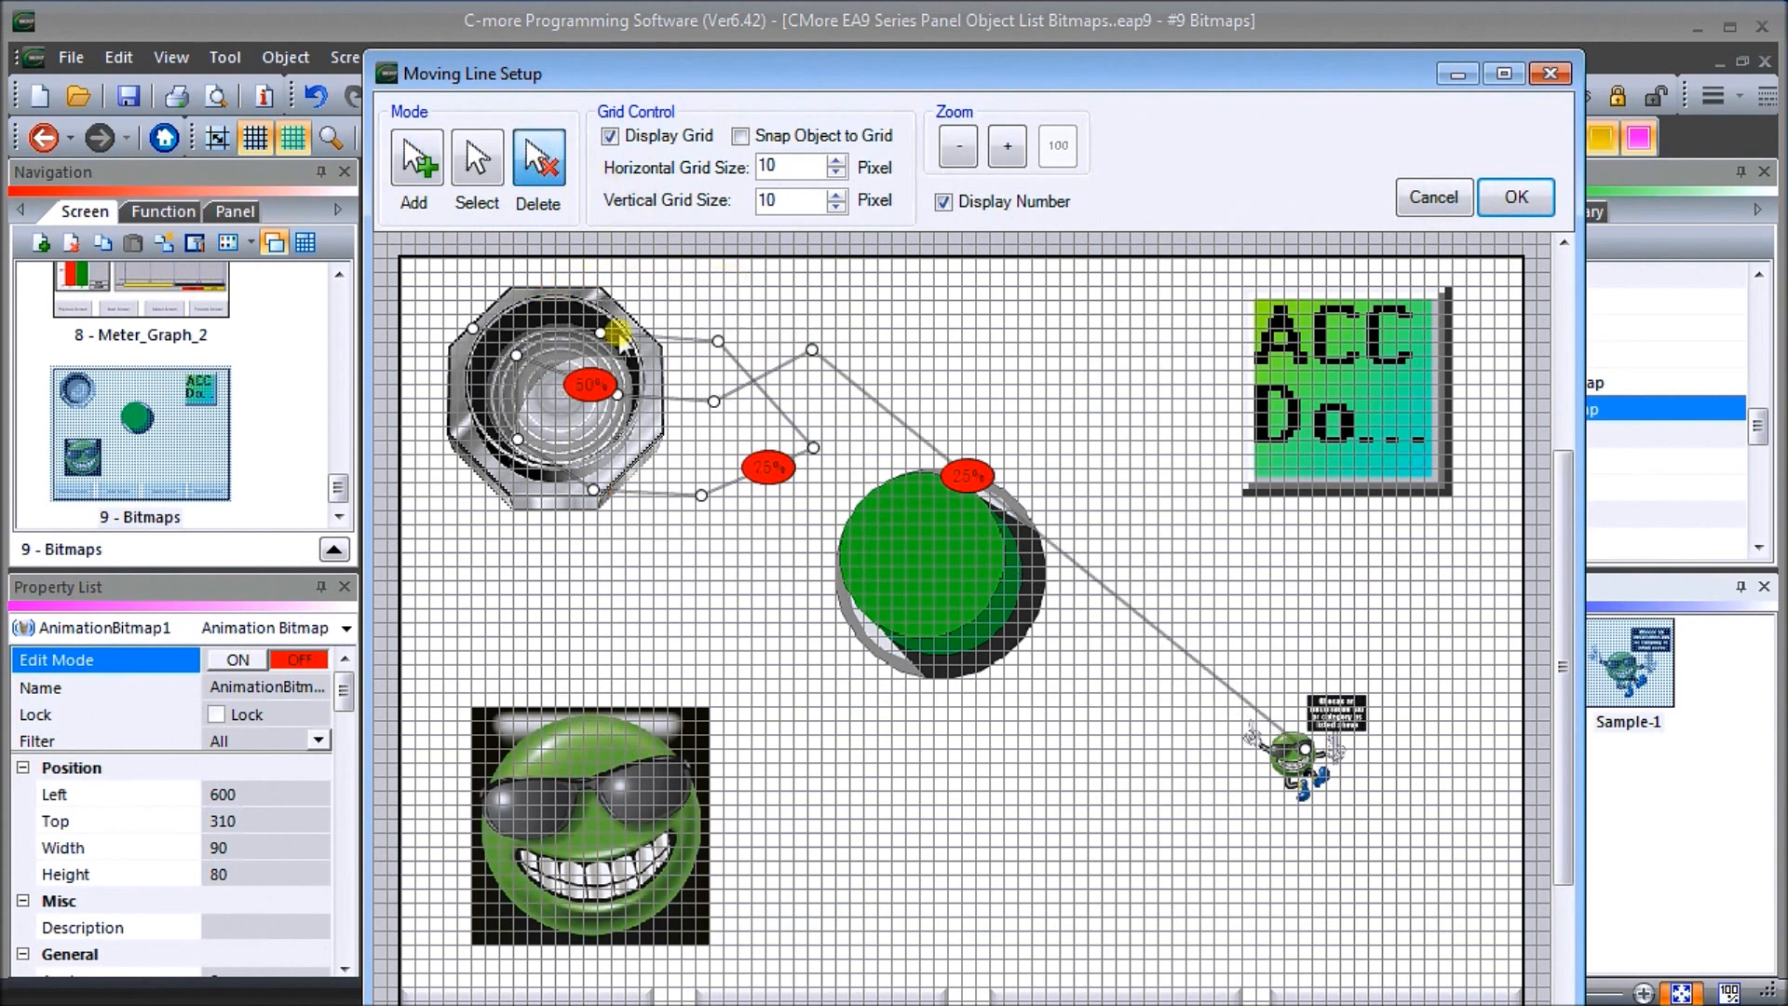
click(813, 350)
click(718, 341)
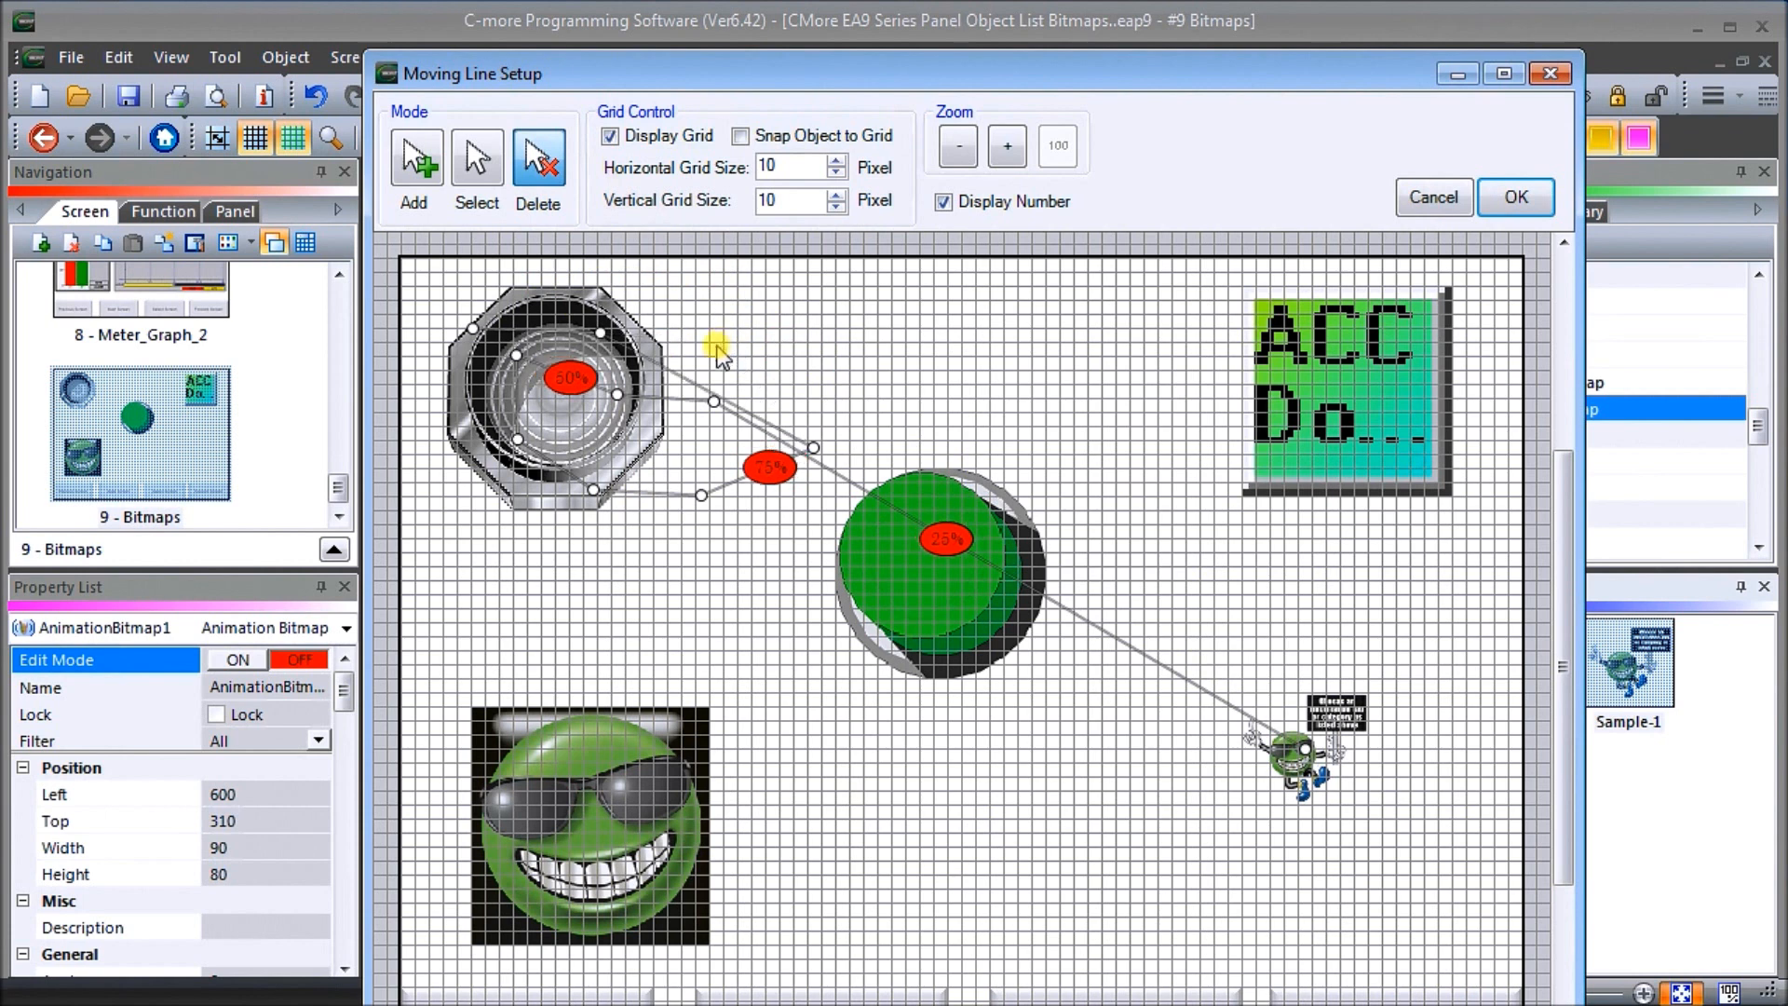
click(599, 333)
click(473, 329)
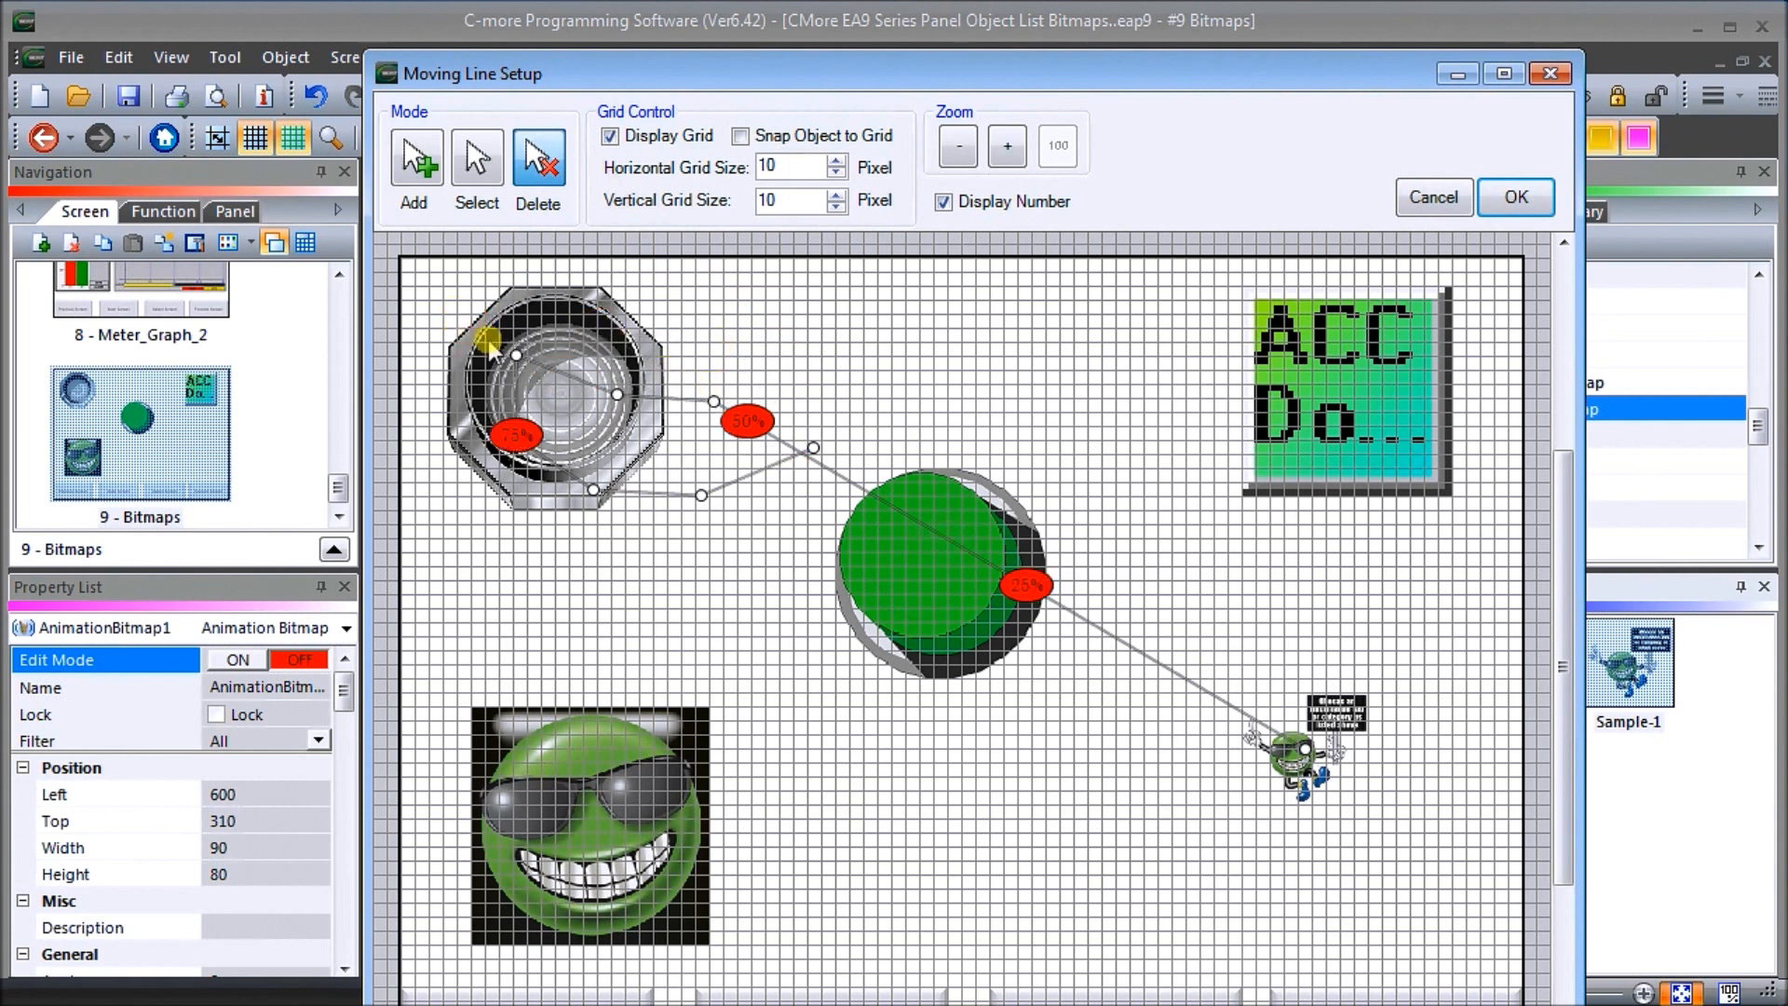
click(516, 355)
click(617, 394)
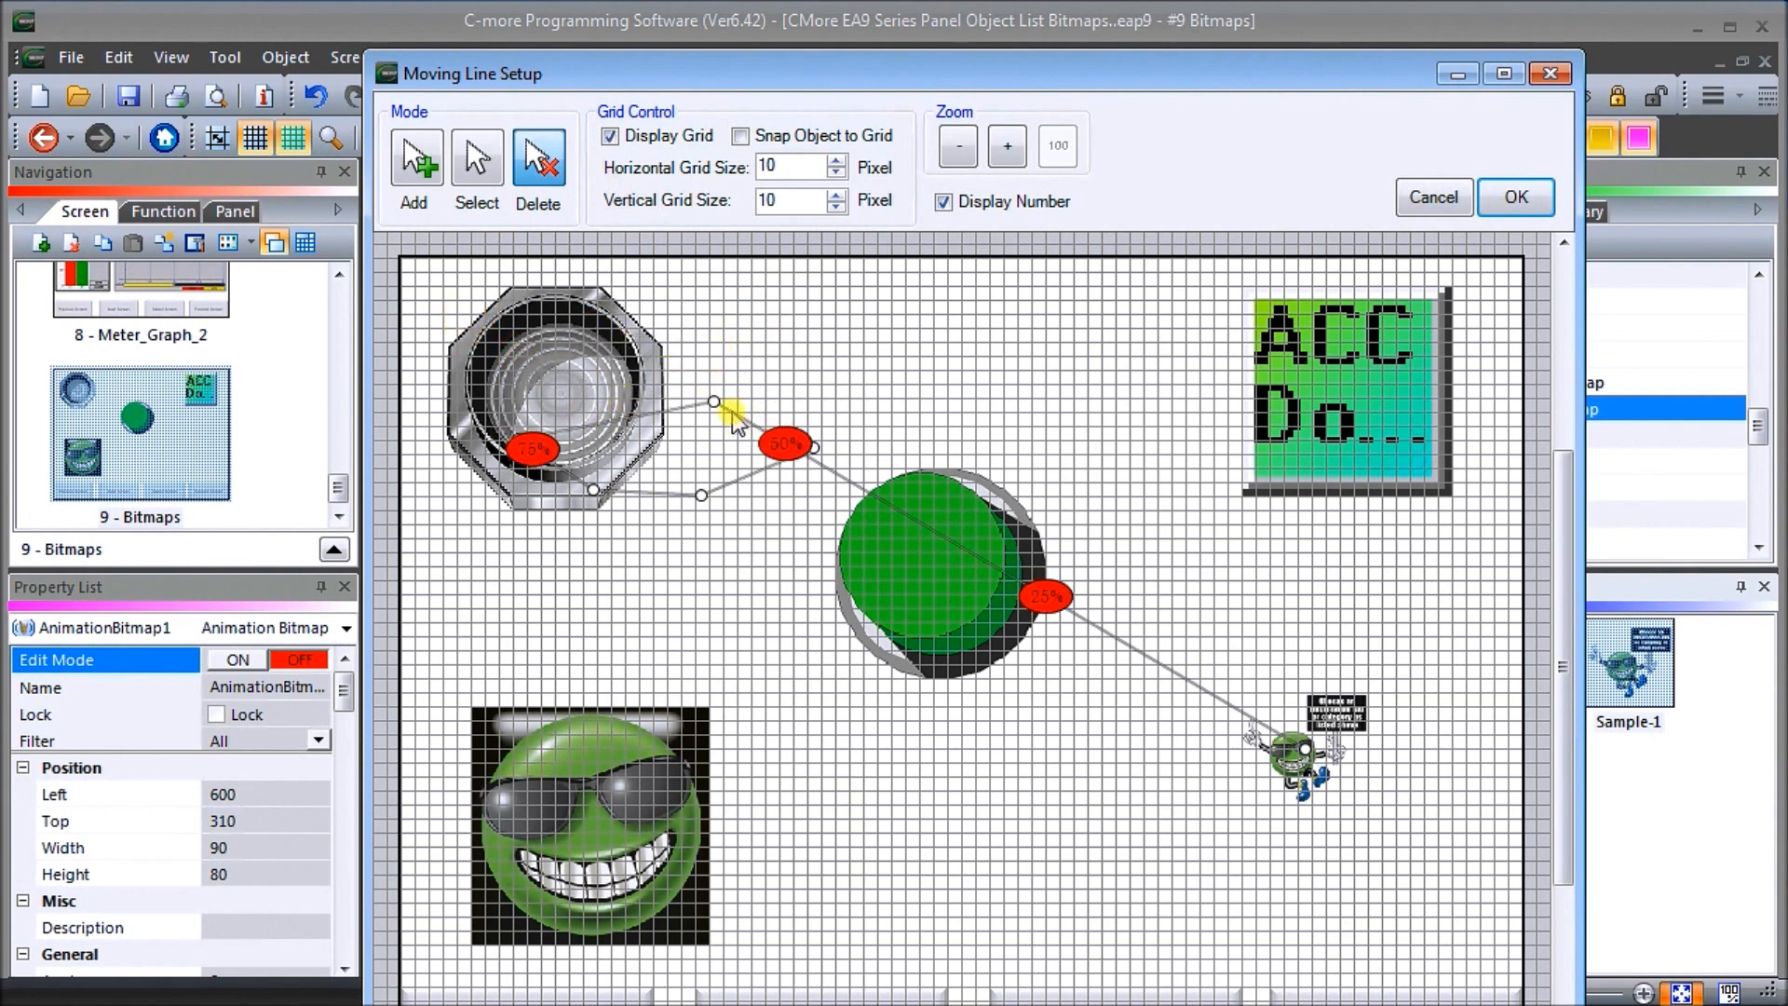
click(714, 402)
click(702, 494)
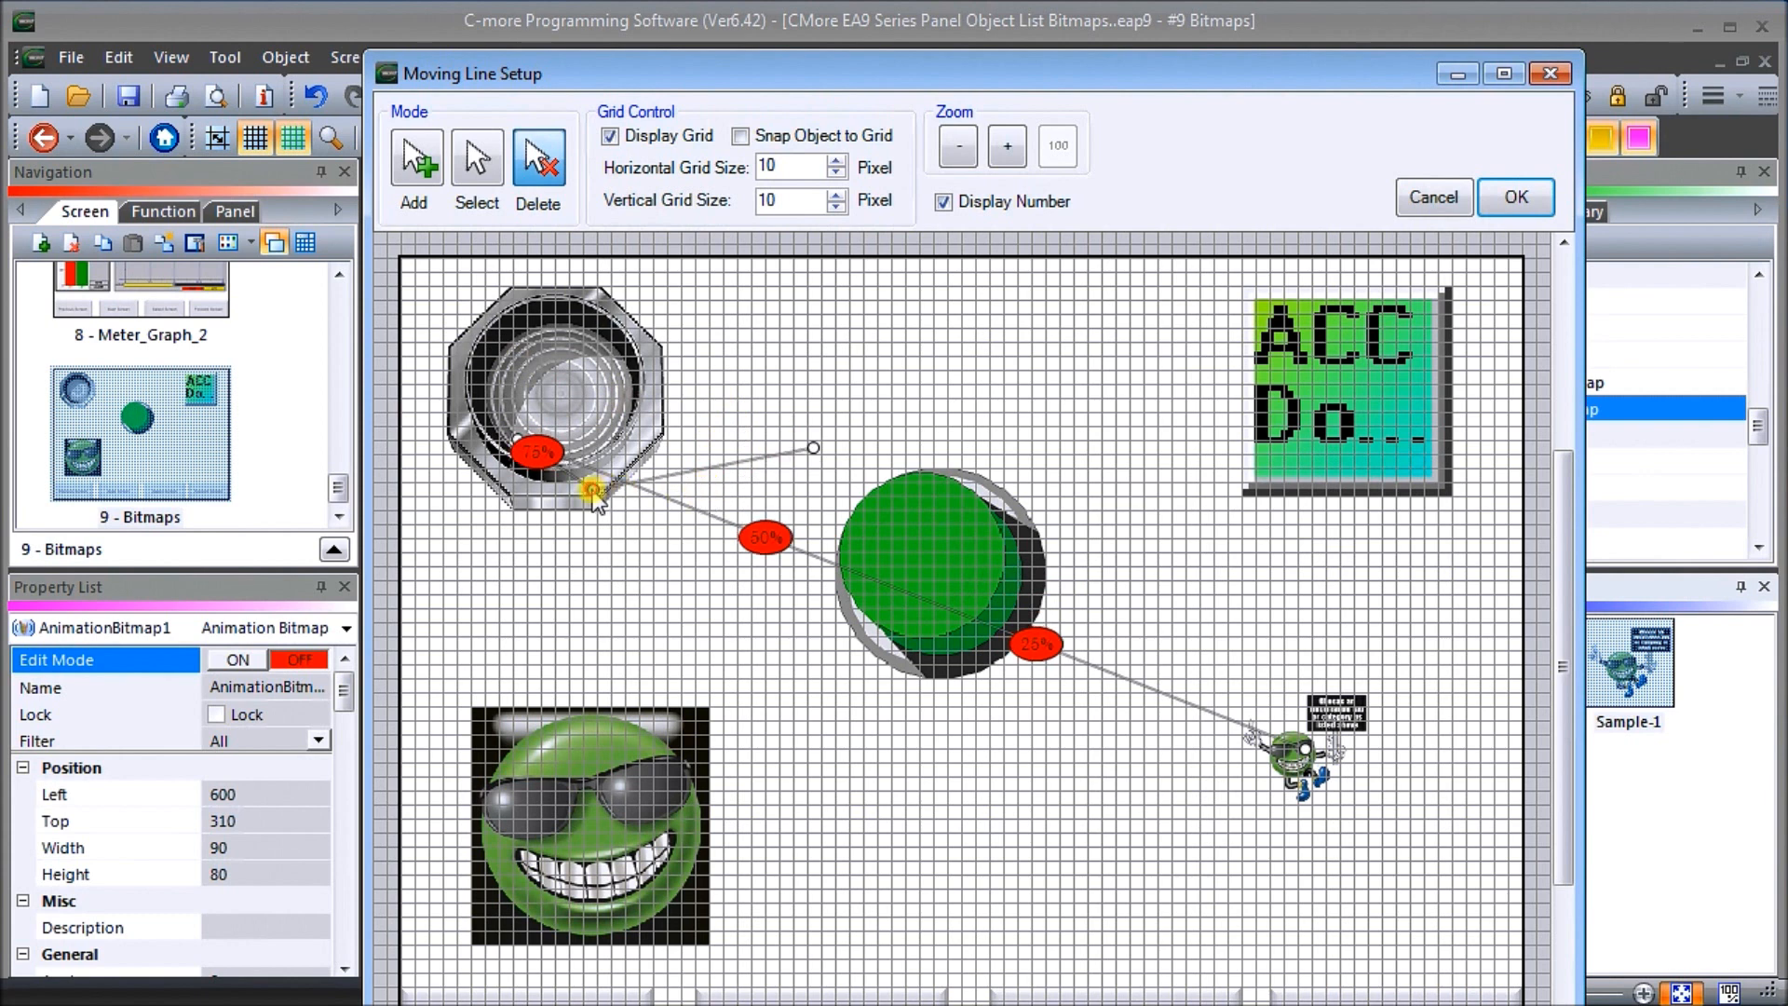
click(593, 489)
click(813, 449)
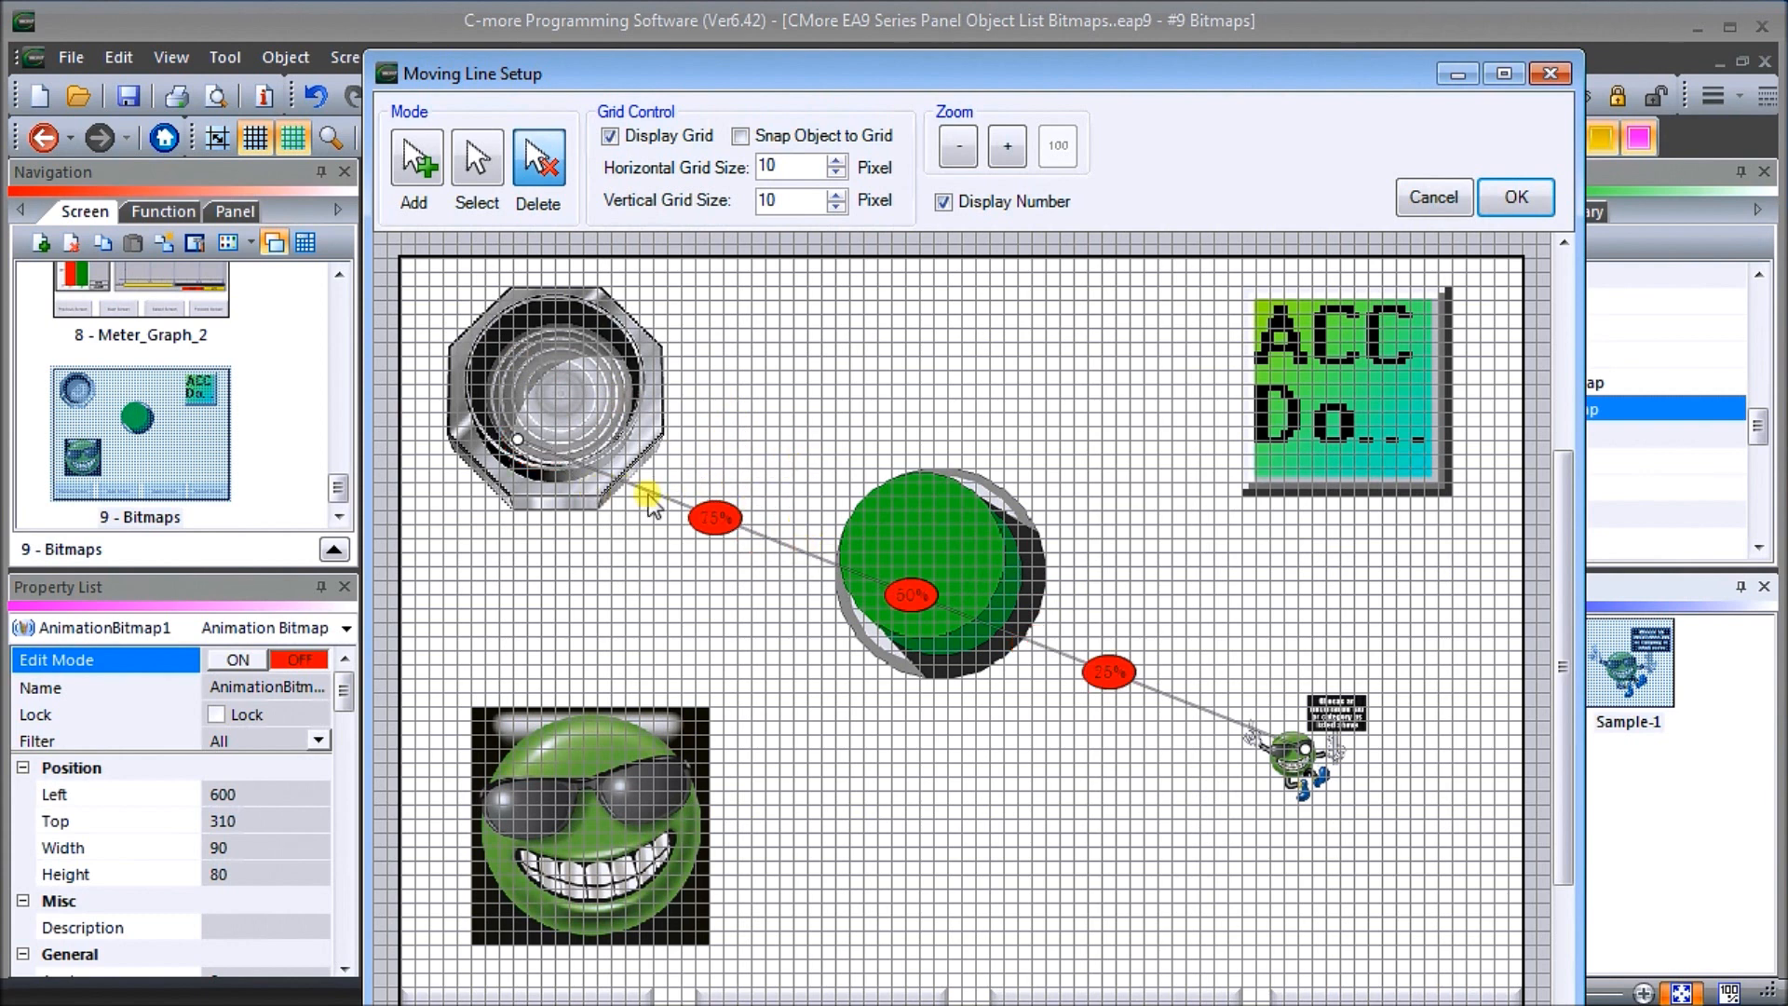
click(517, 442)
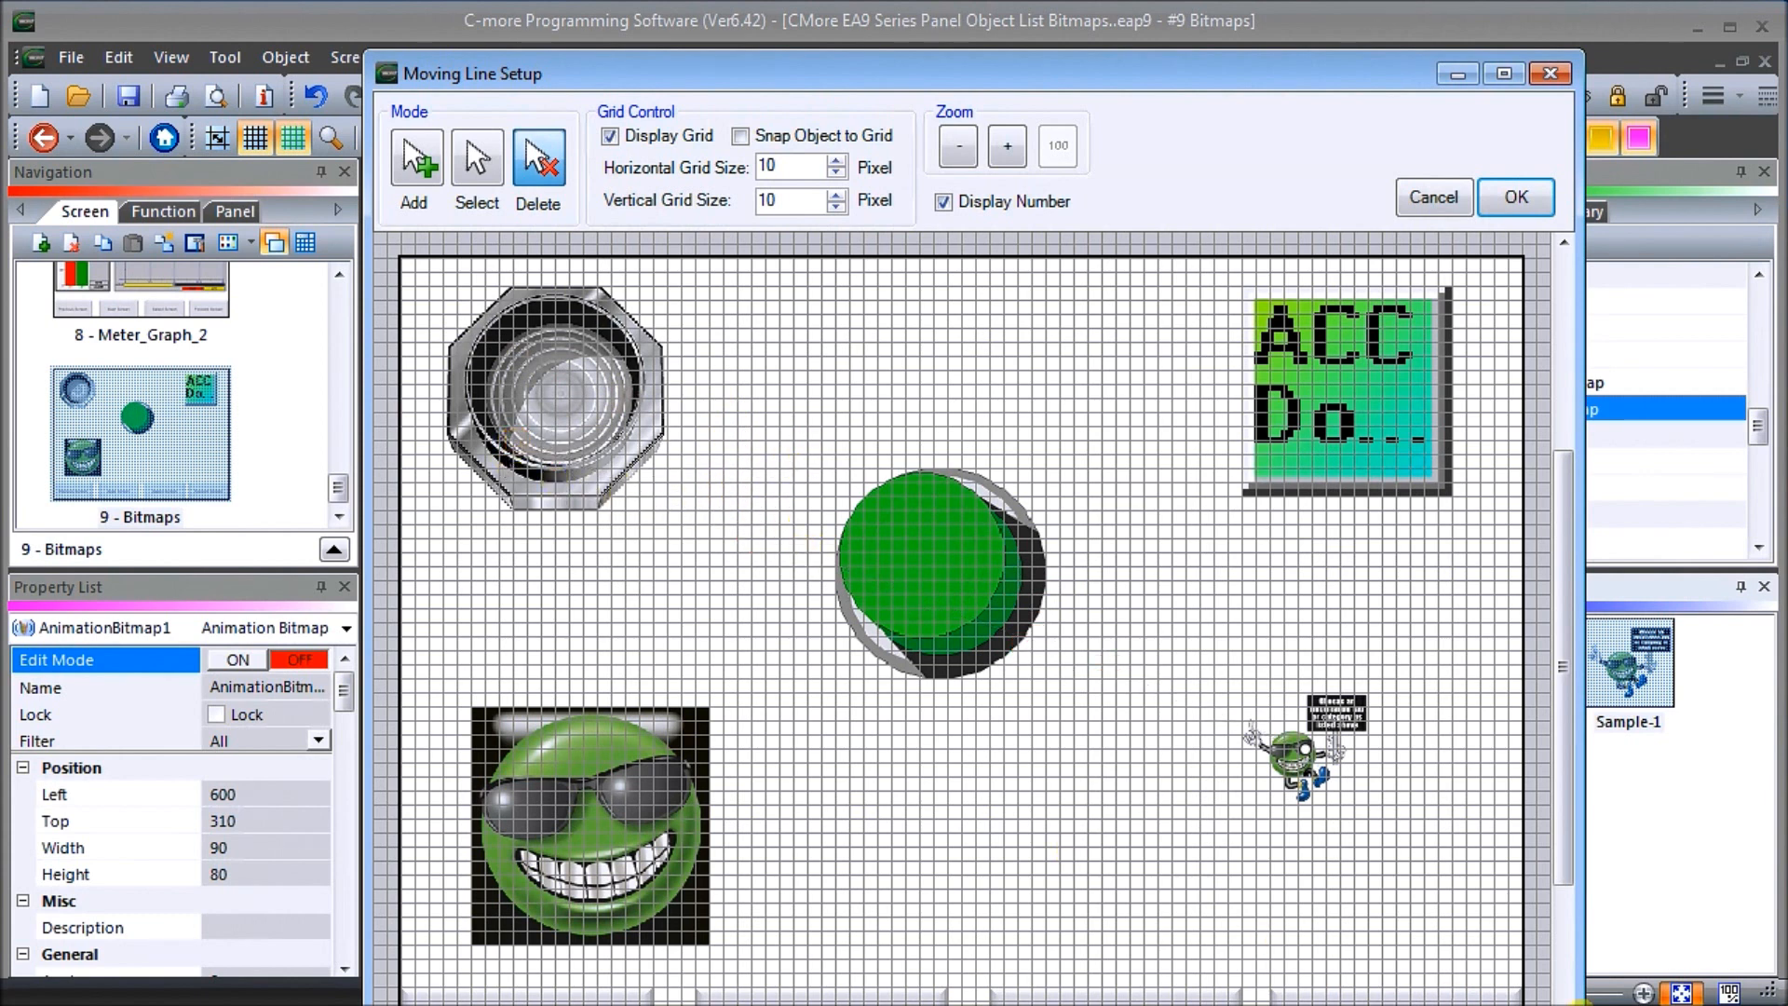
click(1302, 788)
Draw a new moving line from the animation bitmap to the button, ACC Do... and smiley bitmaps, inserting a point at the green circle
click(421, 166)
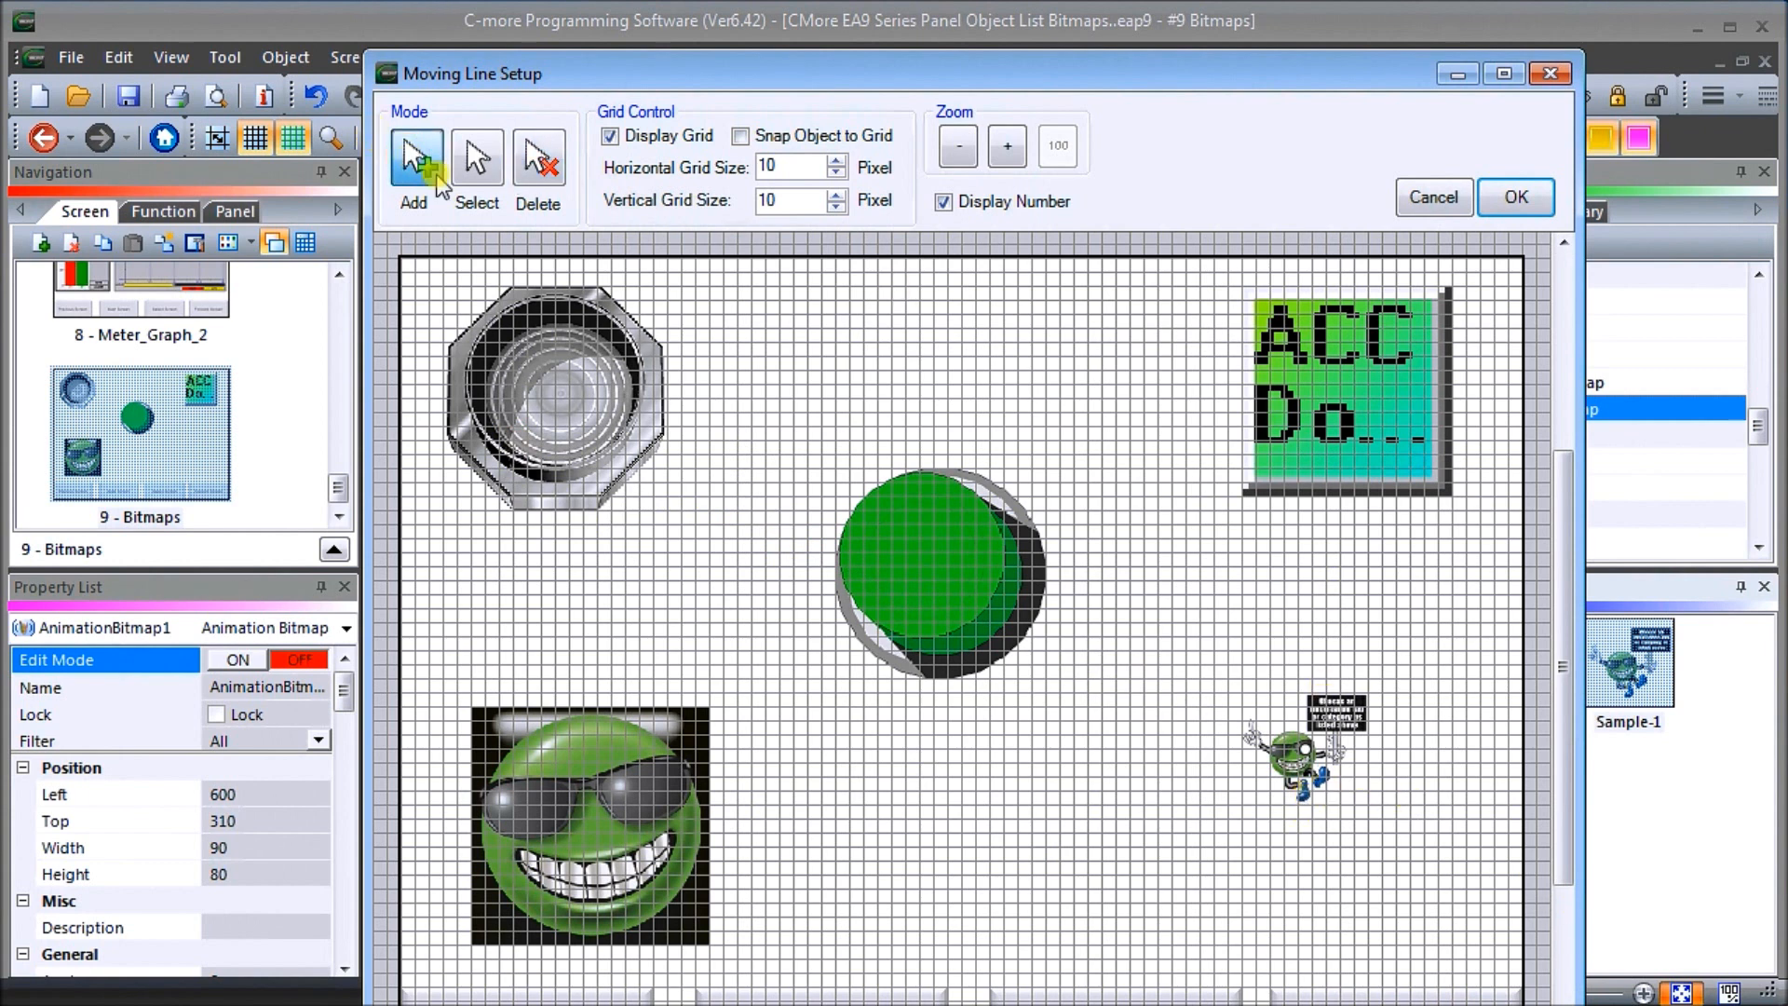
click(555, 374)
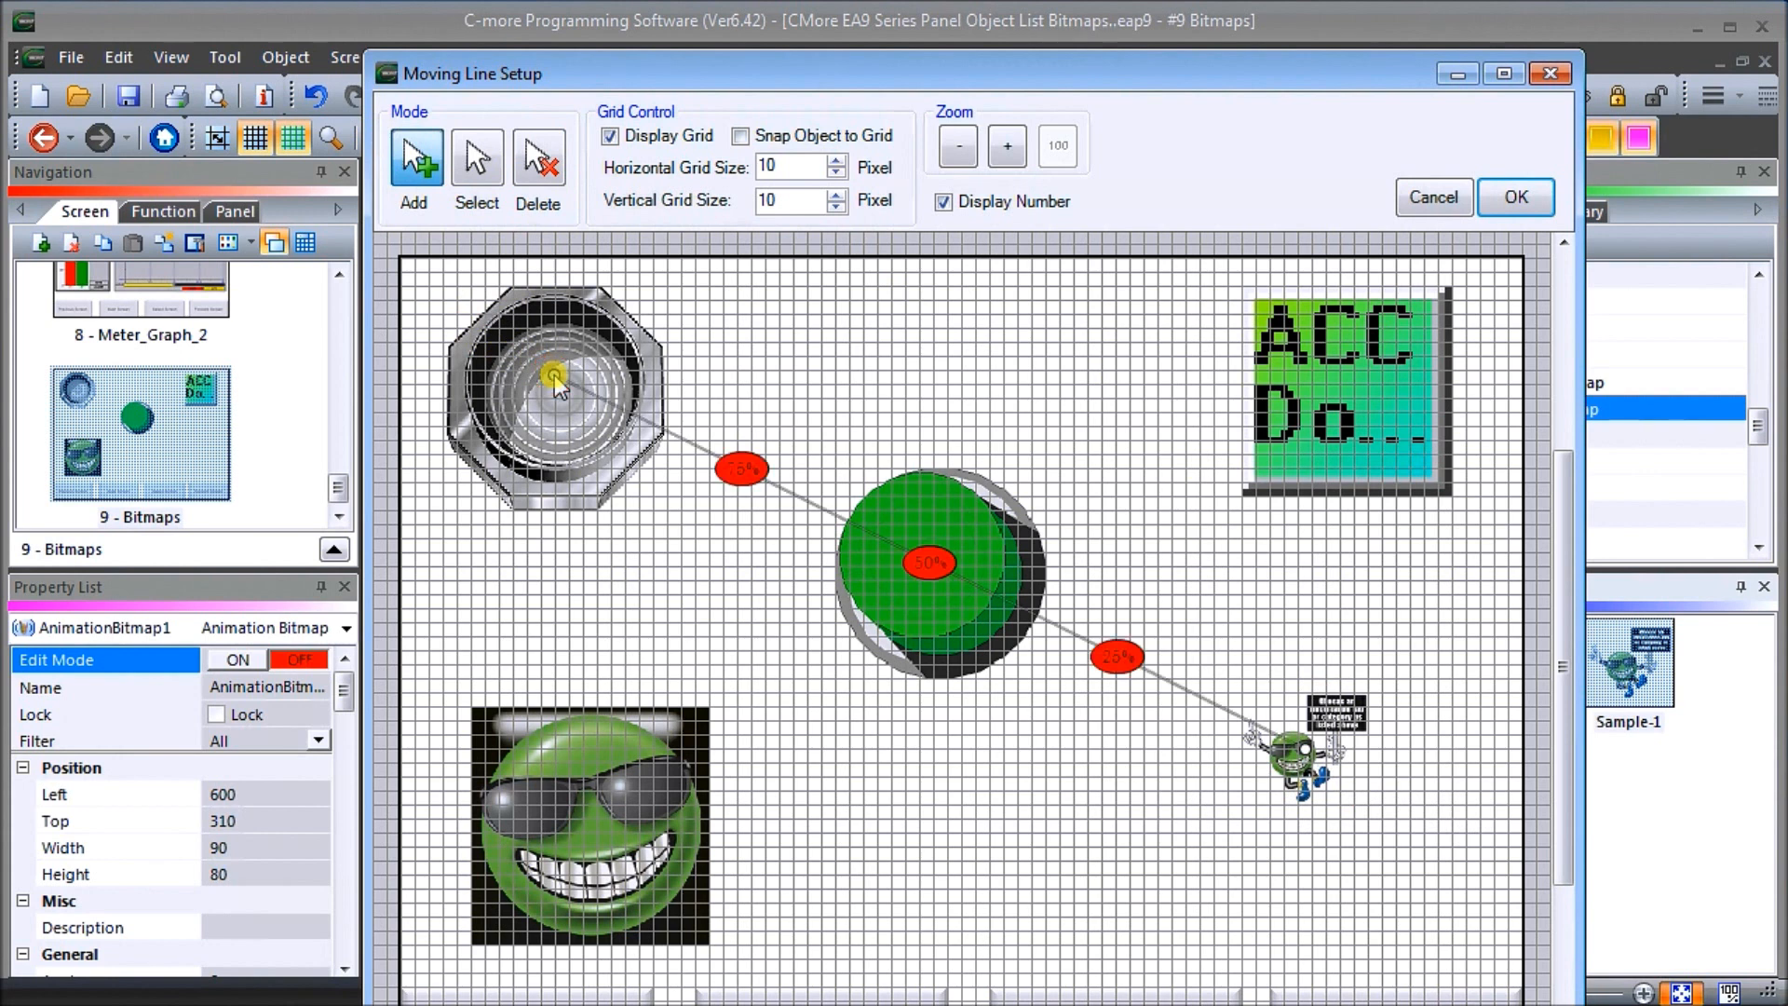
click(1364, 410)
click(594, 843)
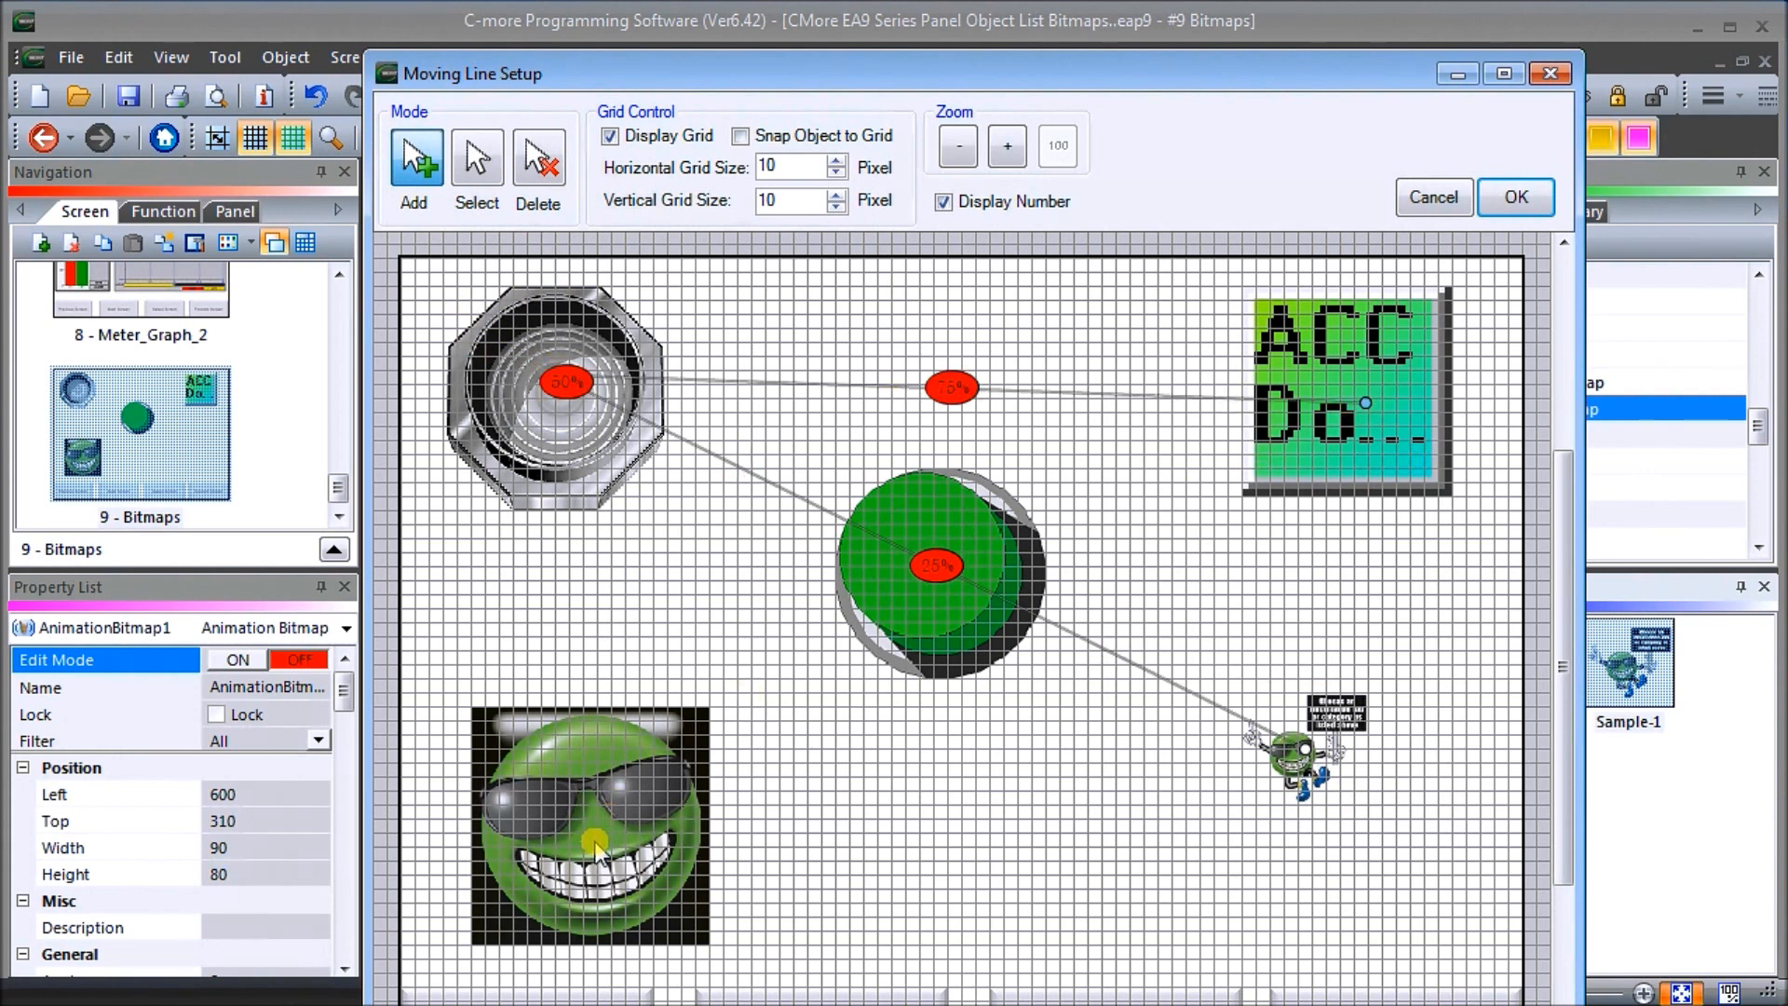
click(929, 559)
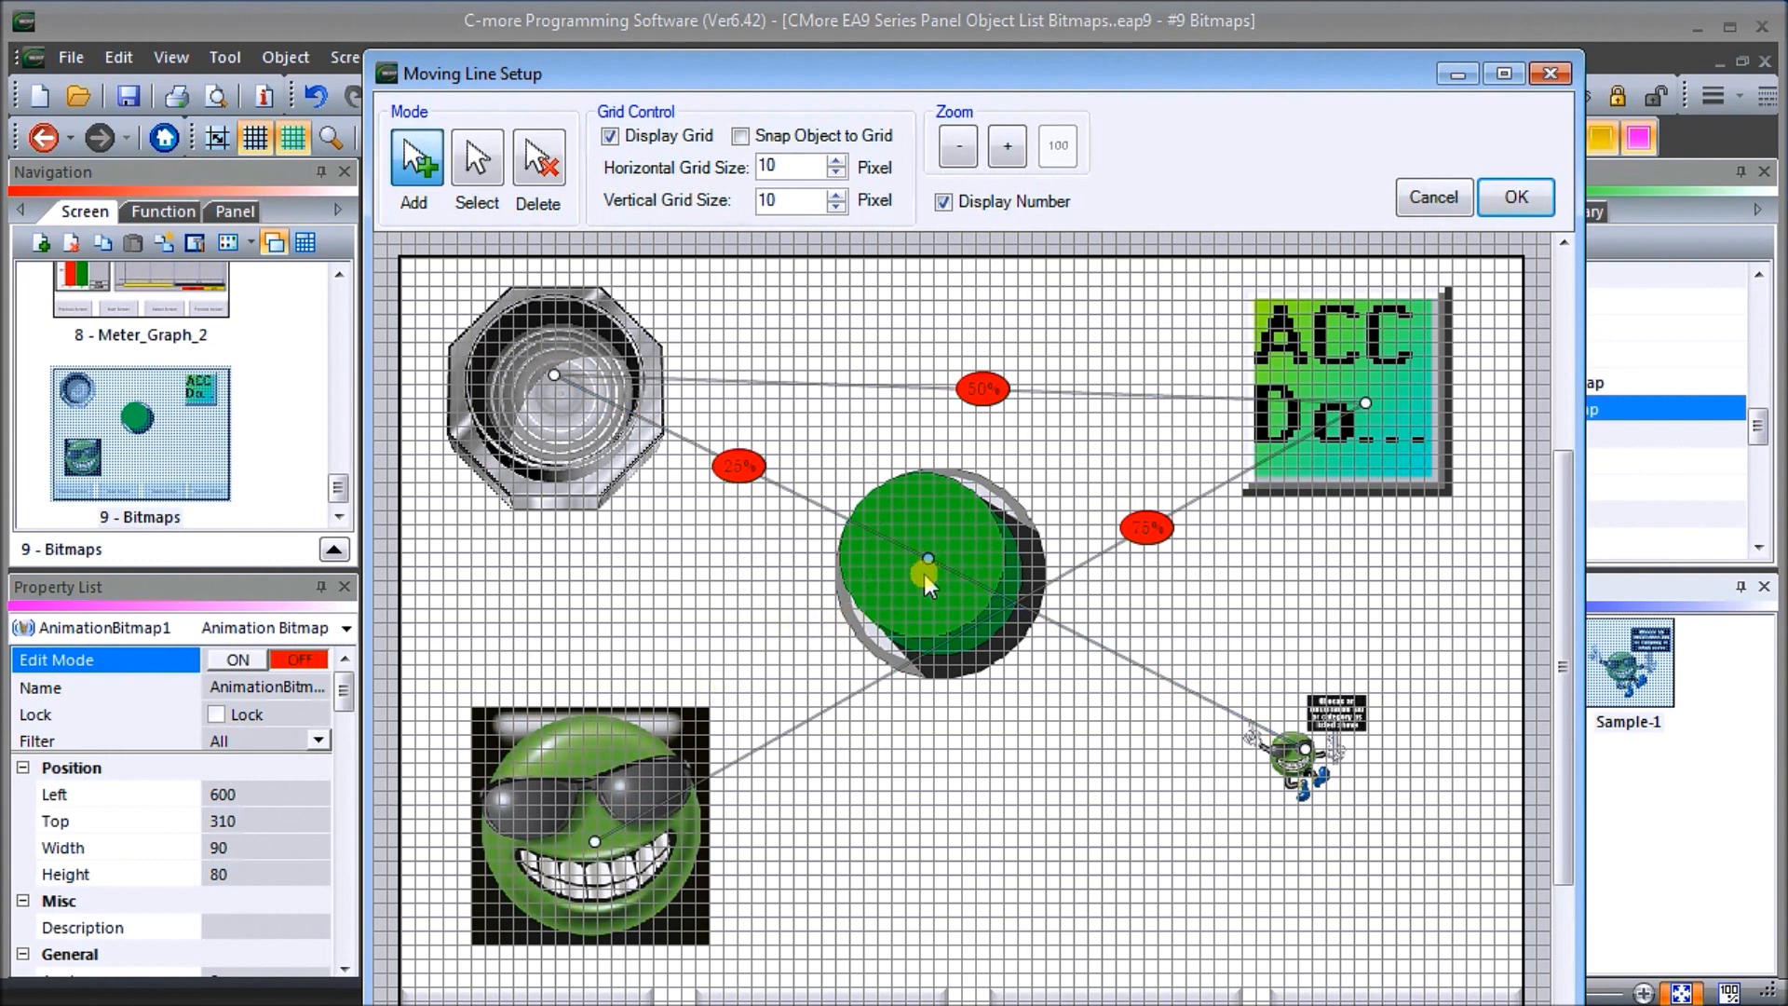
Extend the moving line from the smiley bitmap with seven more points criss-crossing the screen, ending just right of the animation bitmap
click(569, 612)
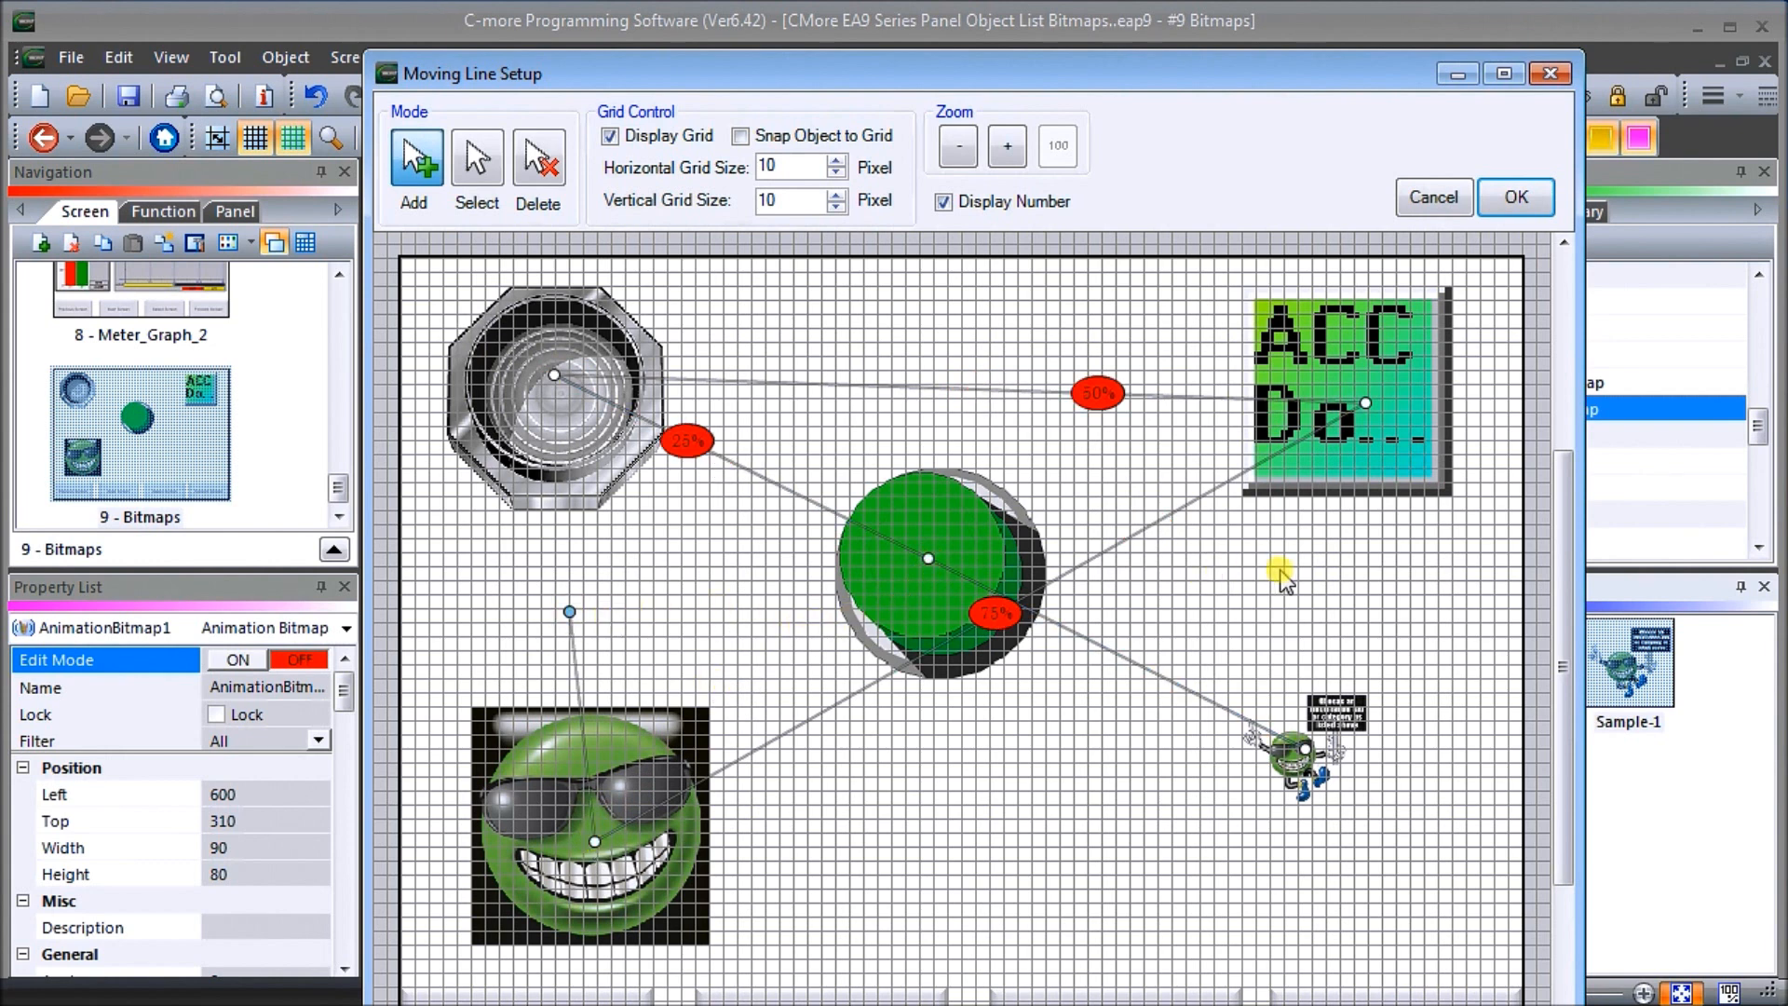
click(1365, 588)
click(924, 326)
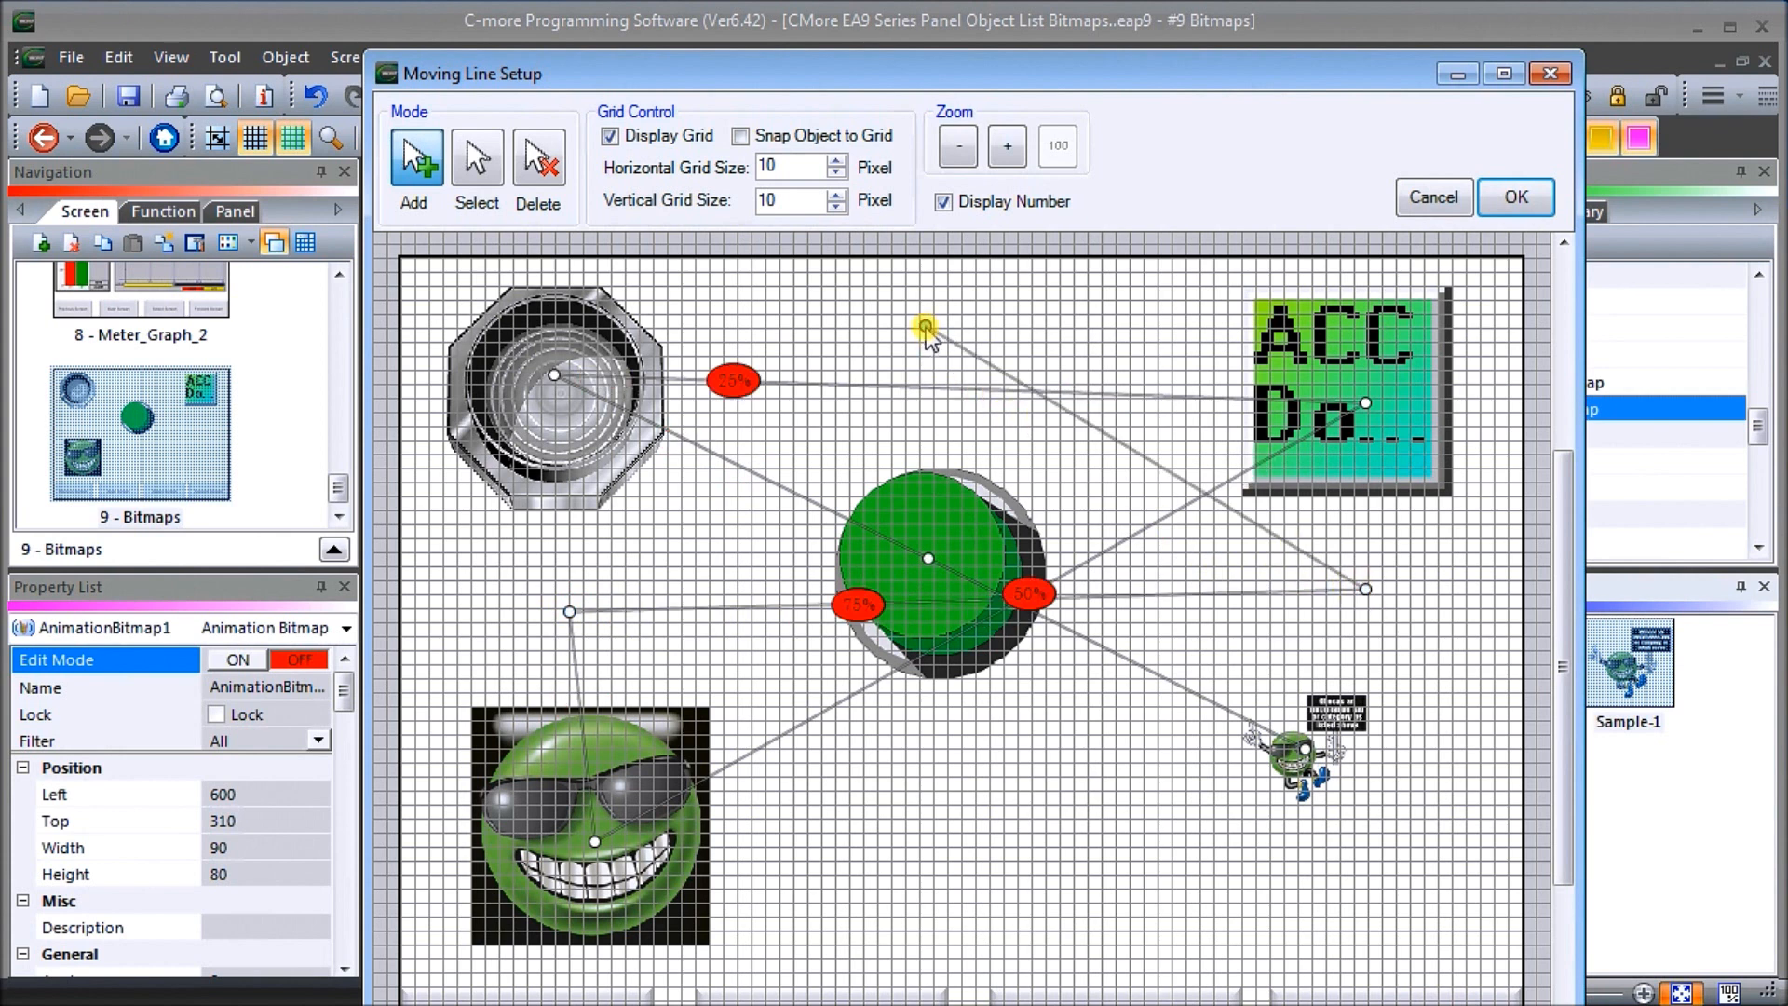
click(904, 845)
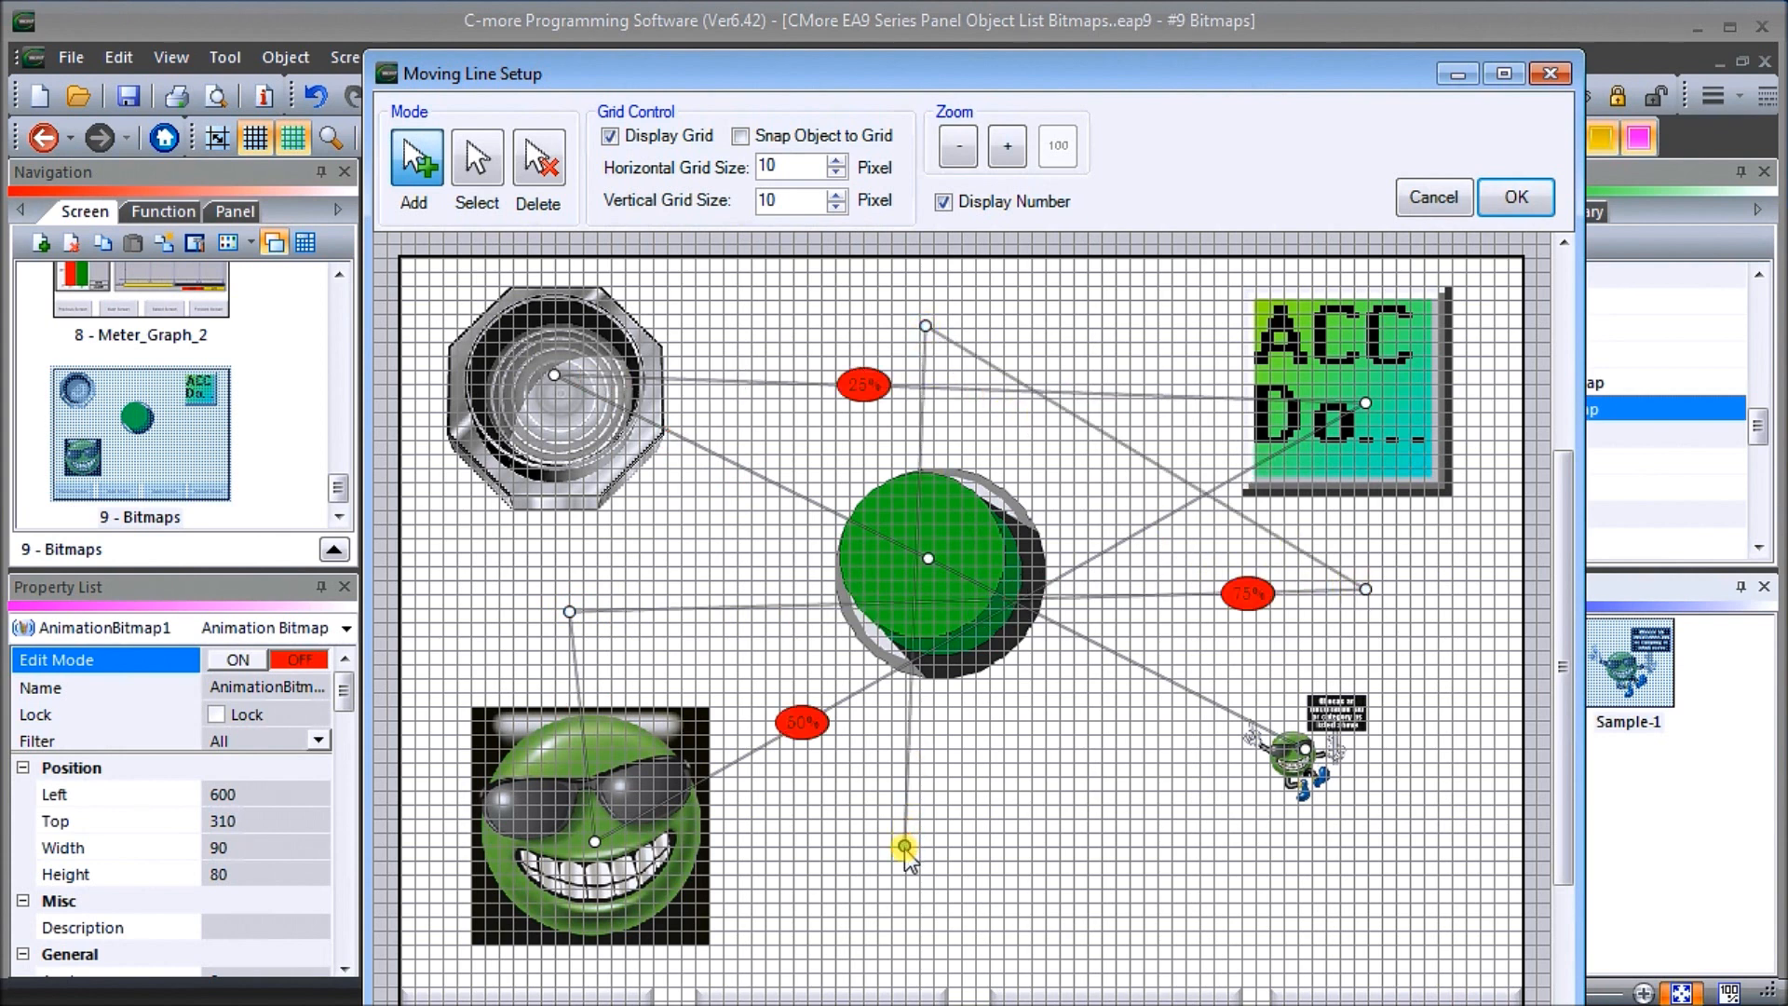
click(1327, 842)
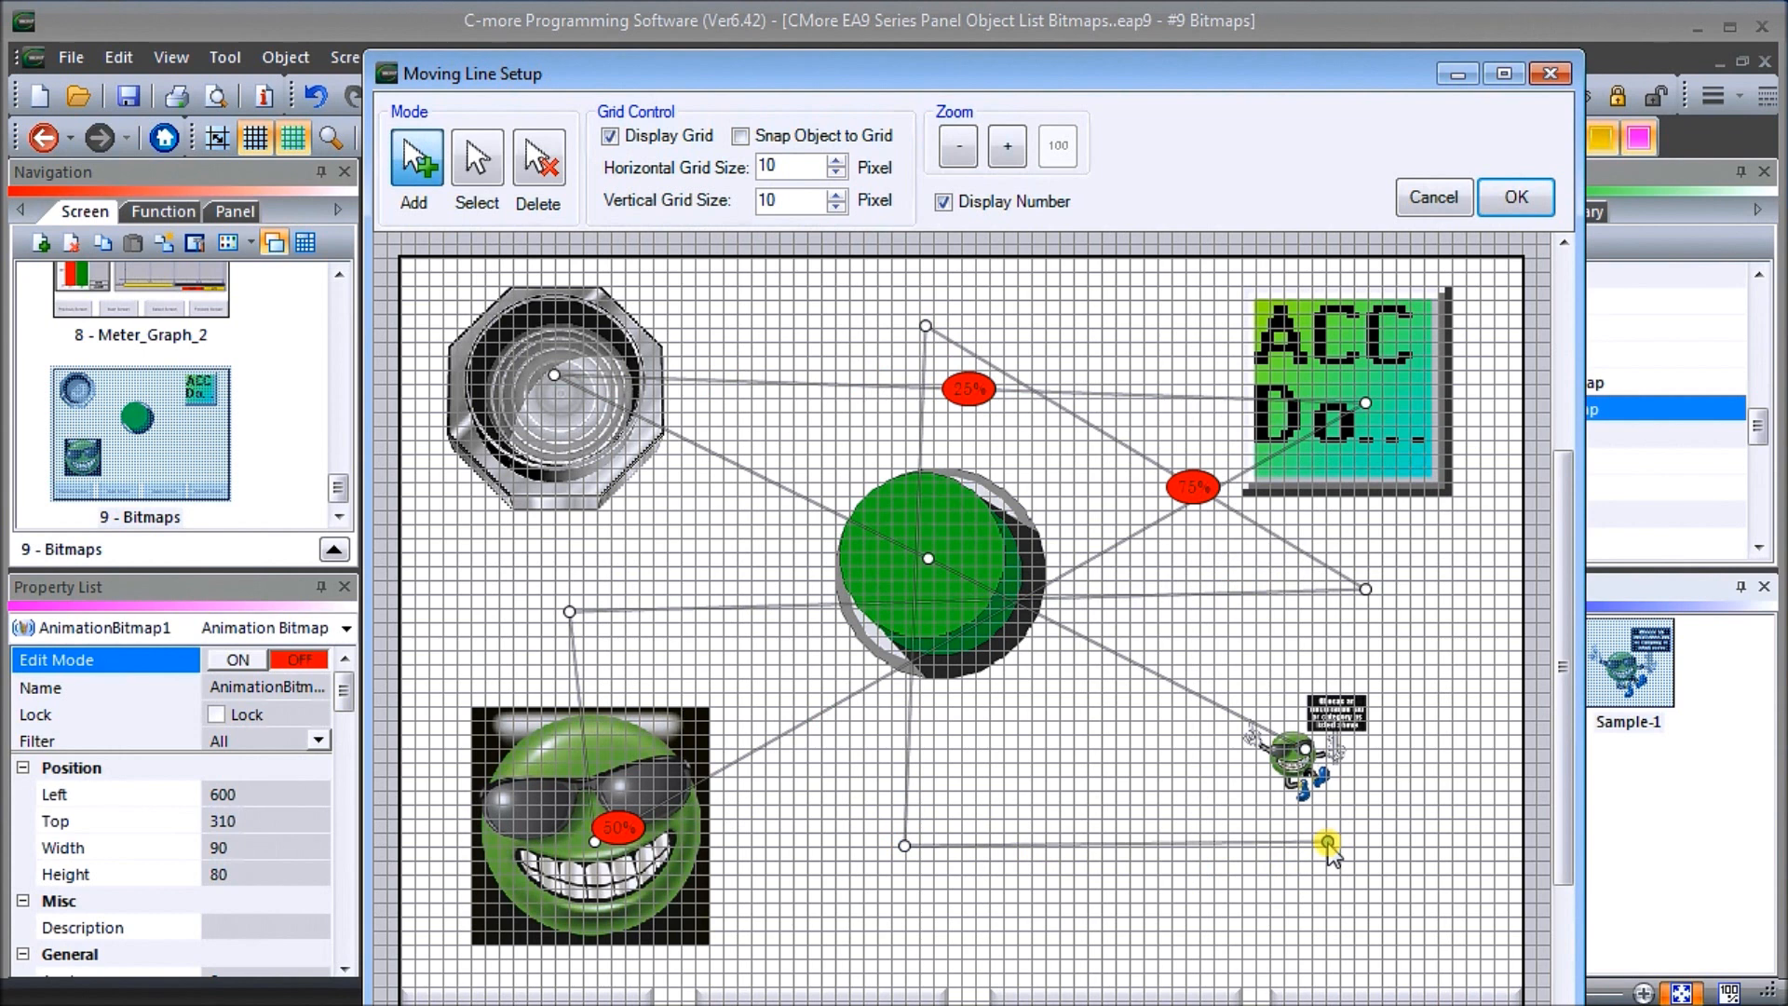
click(476, 552)
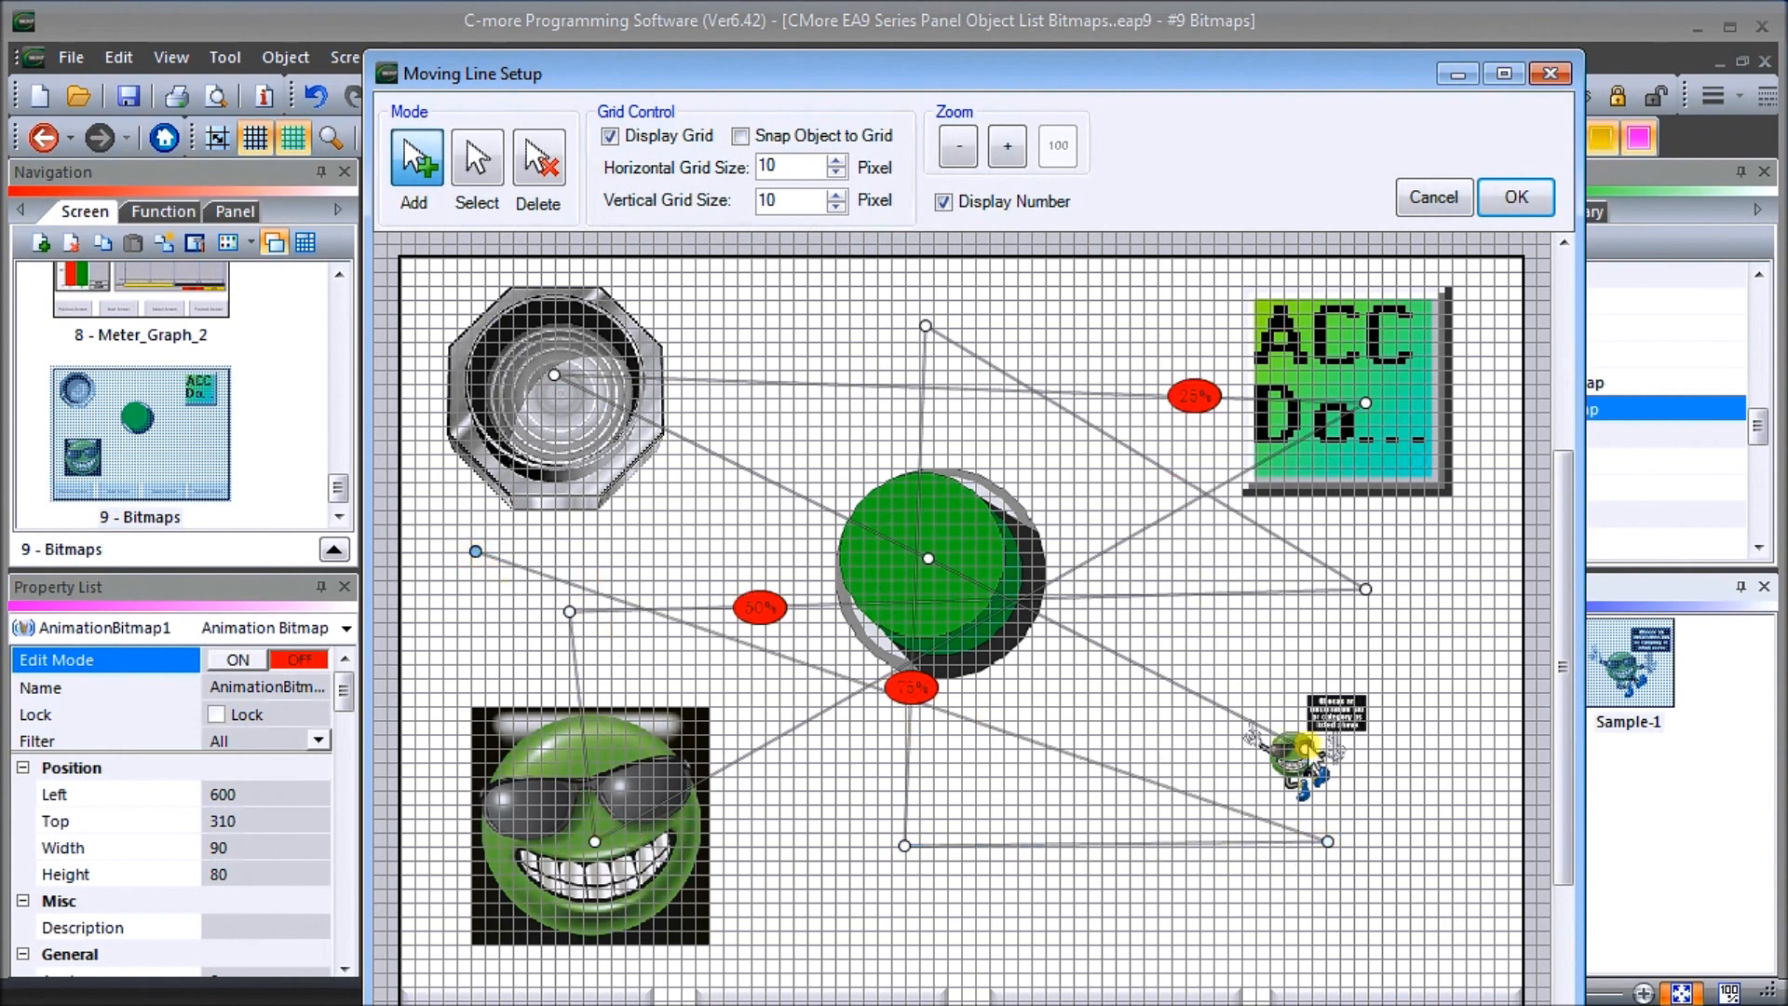
click(1419, 718)
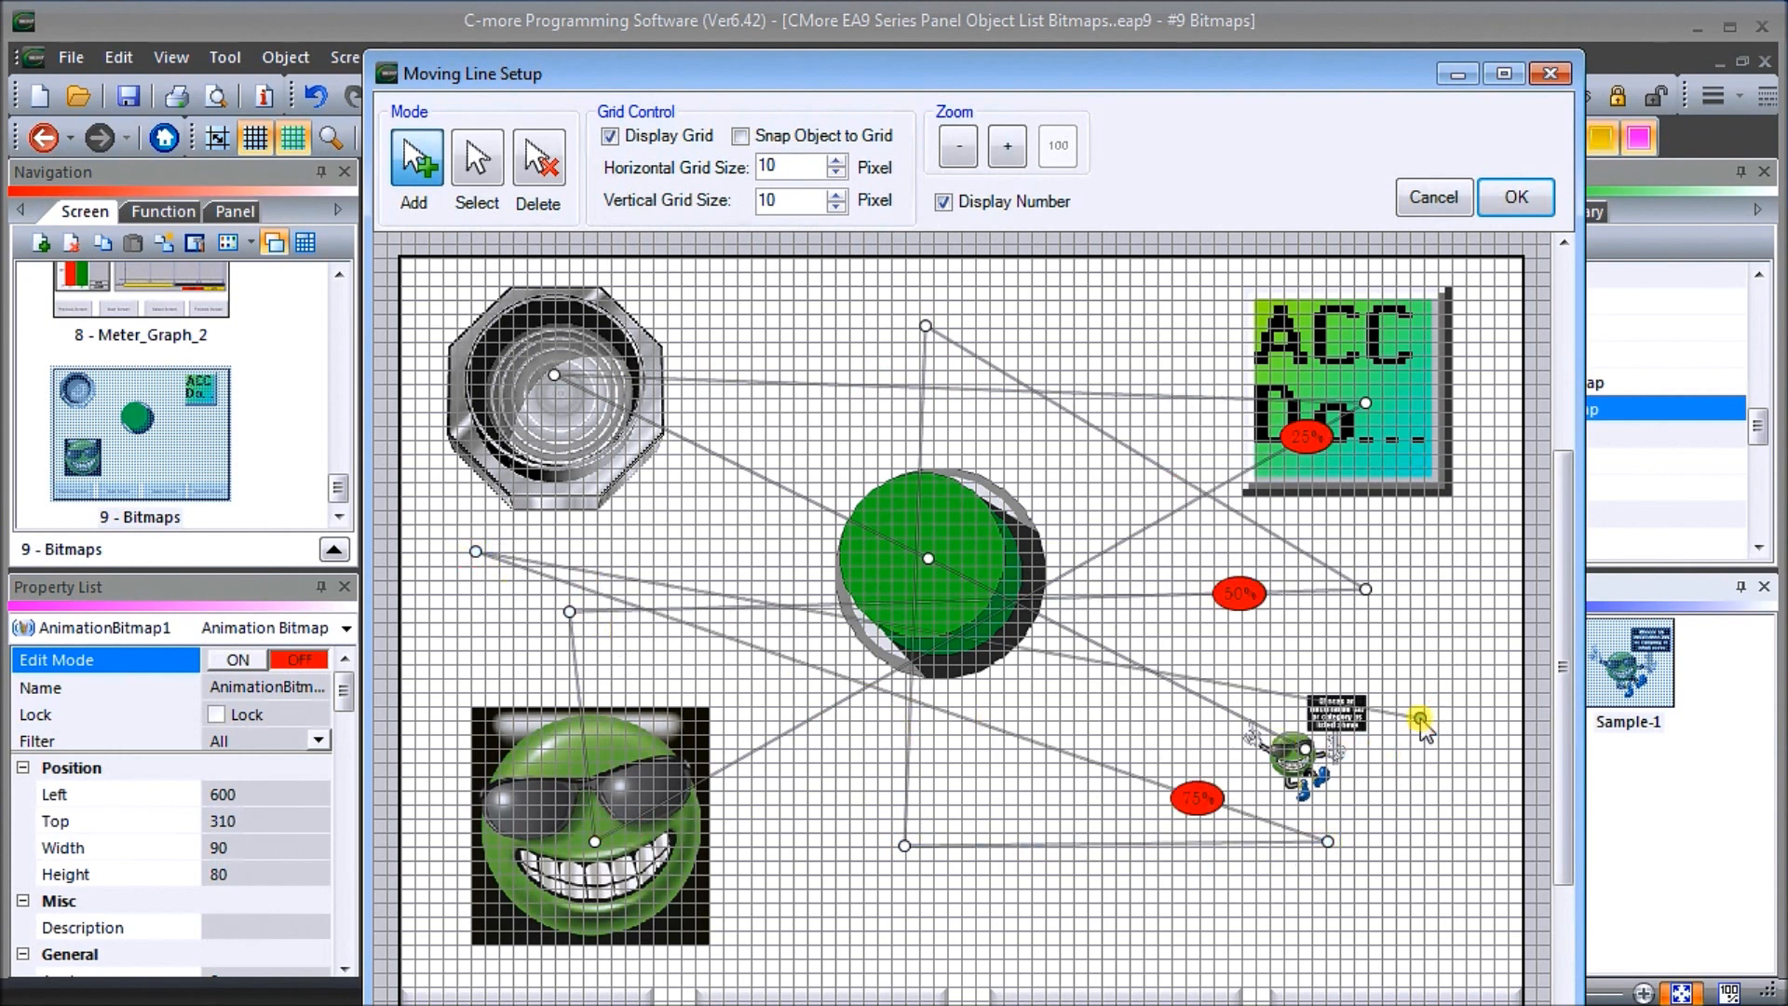
click(1055, 751)
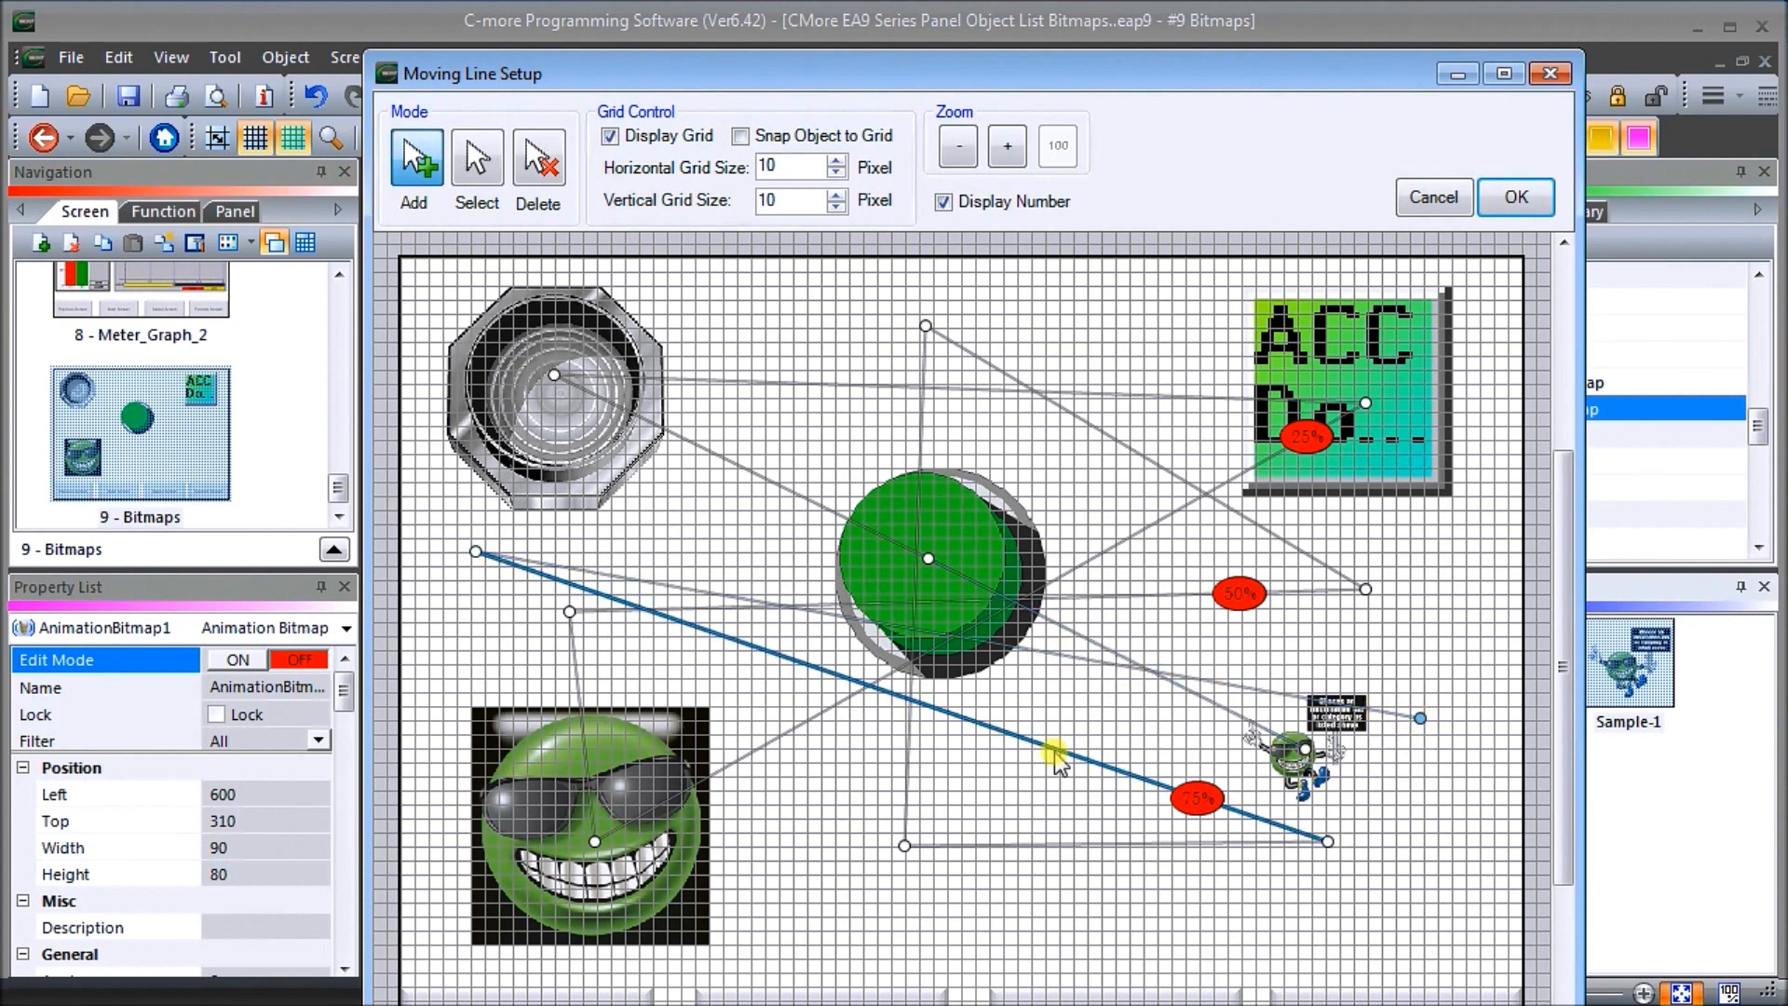
Review the moving line in the maximized setup window, restore the window size and accept the line
click(978, 67)
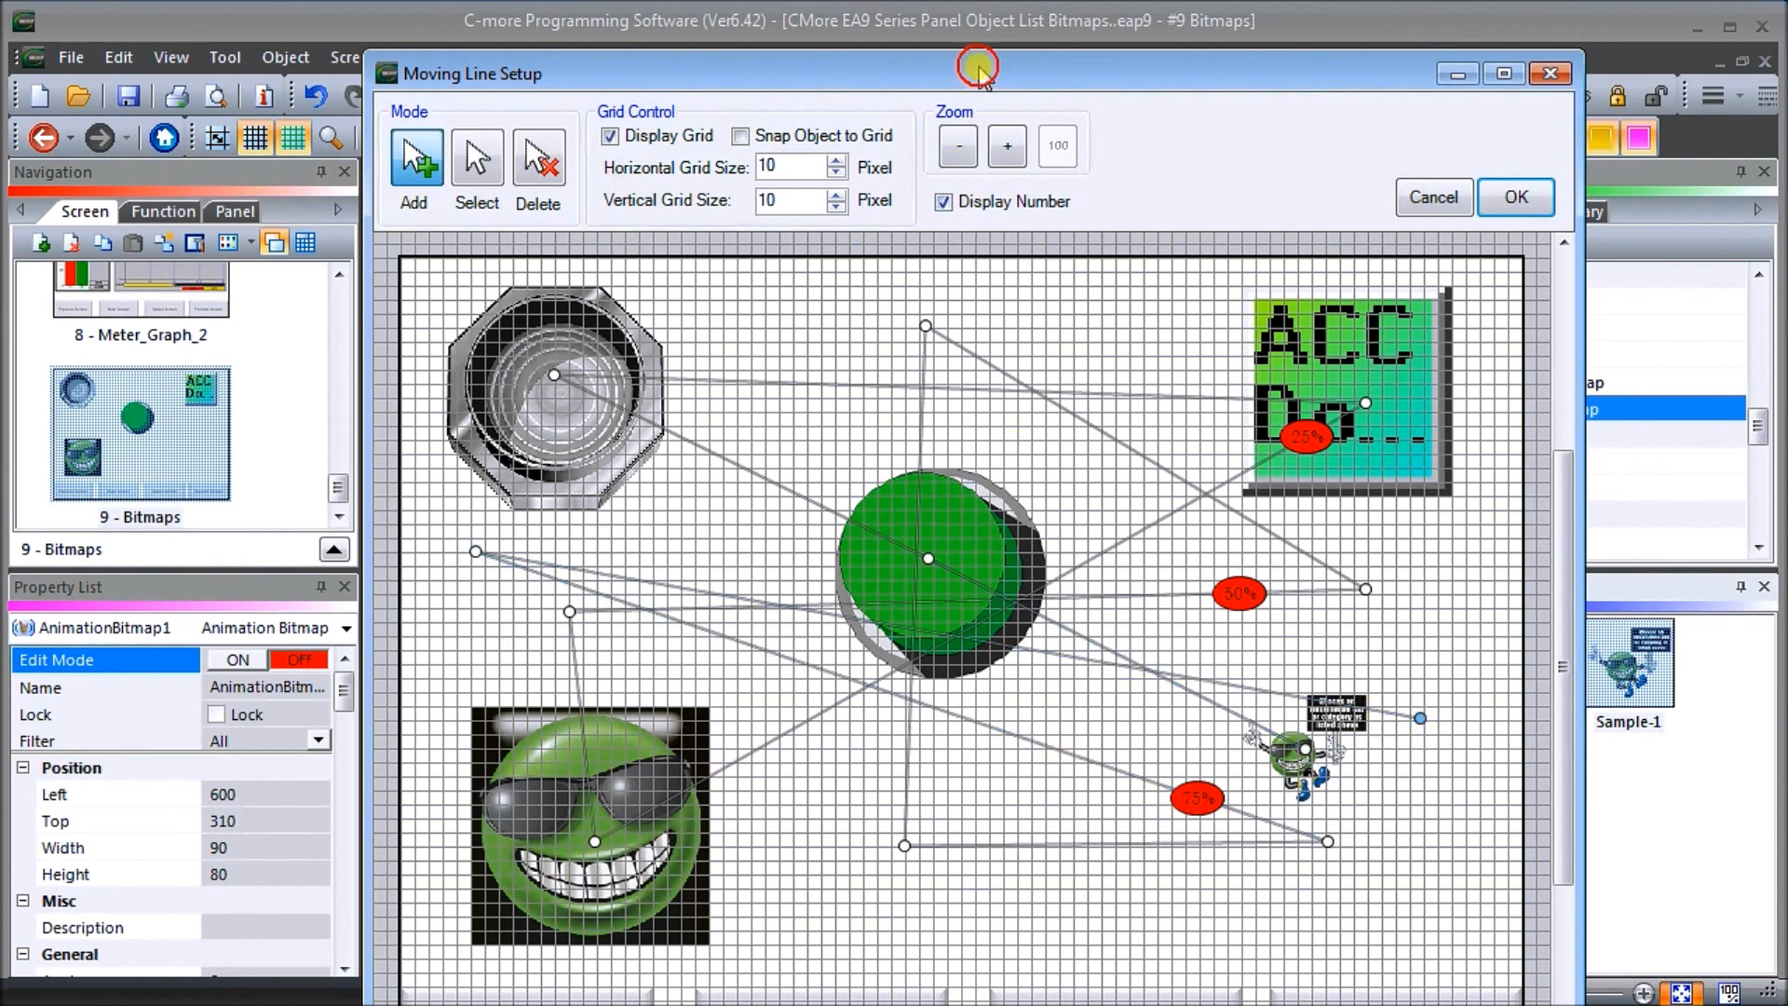
drag(978, 69, 973, 11)
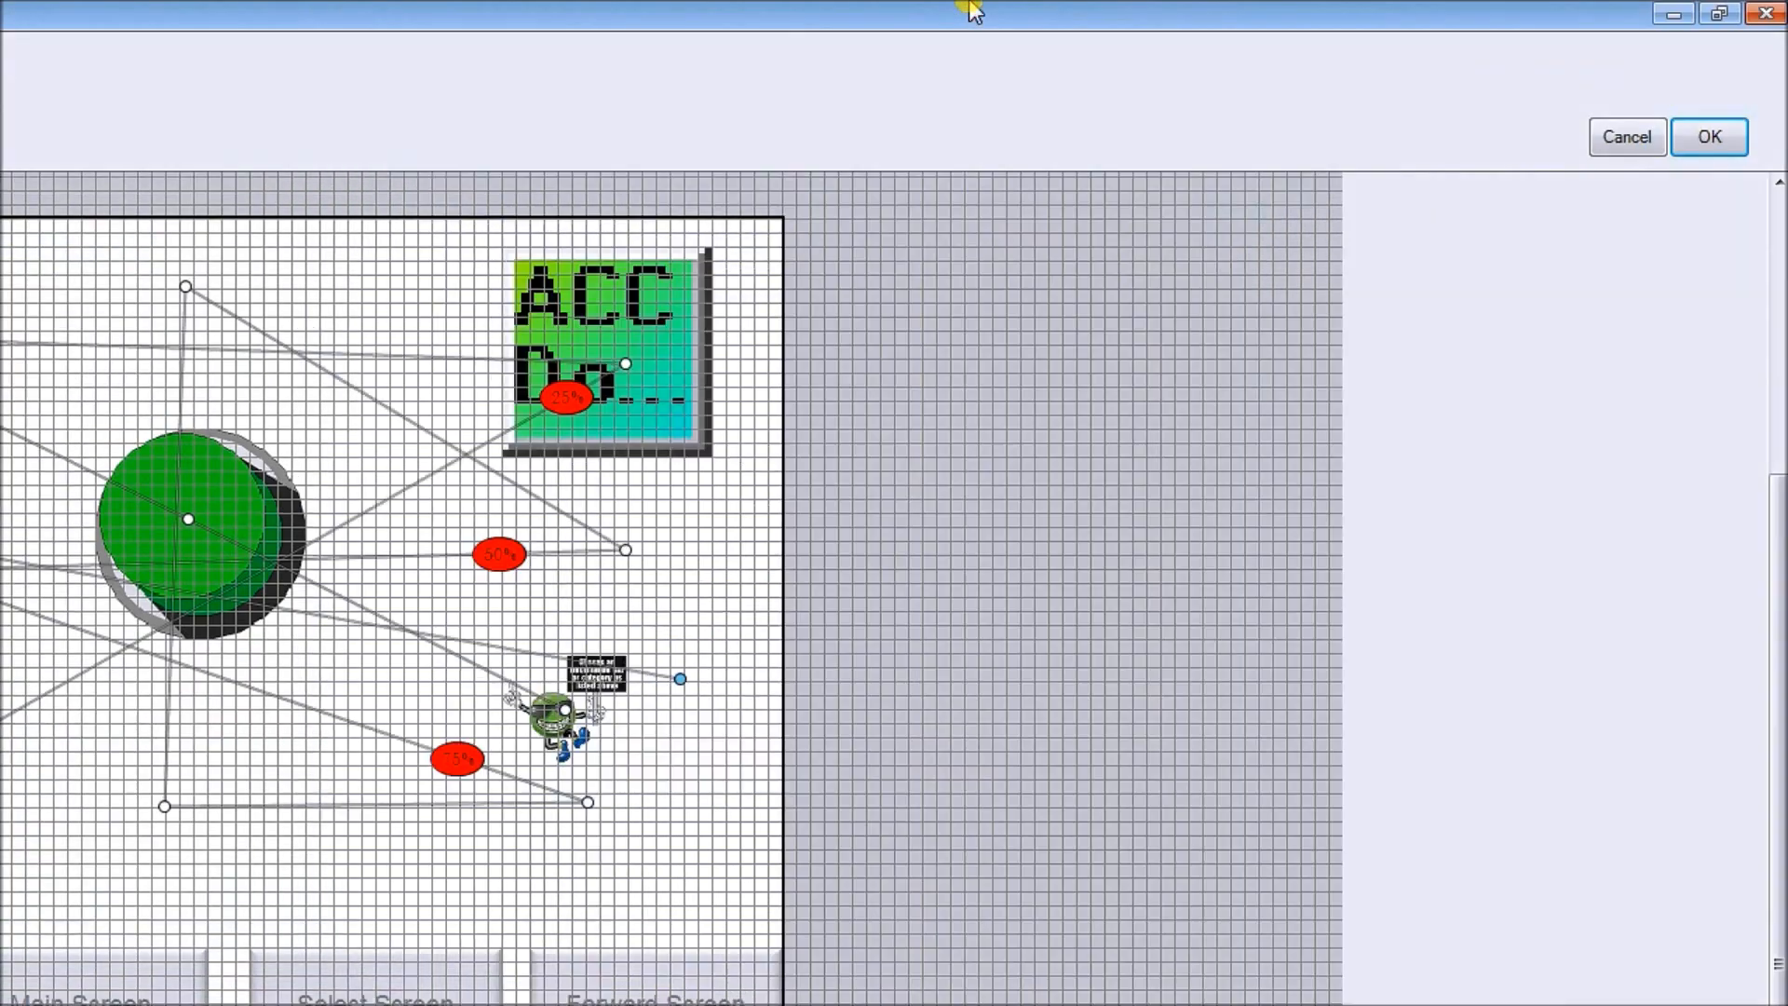
click(1718, 13)
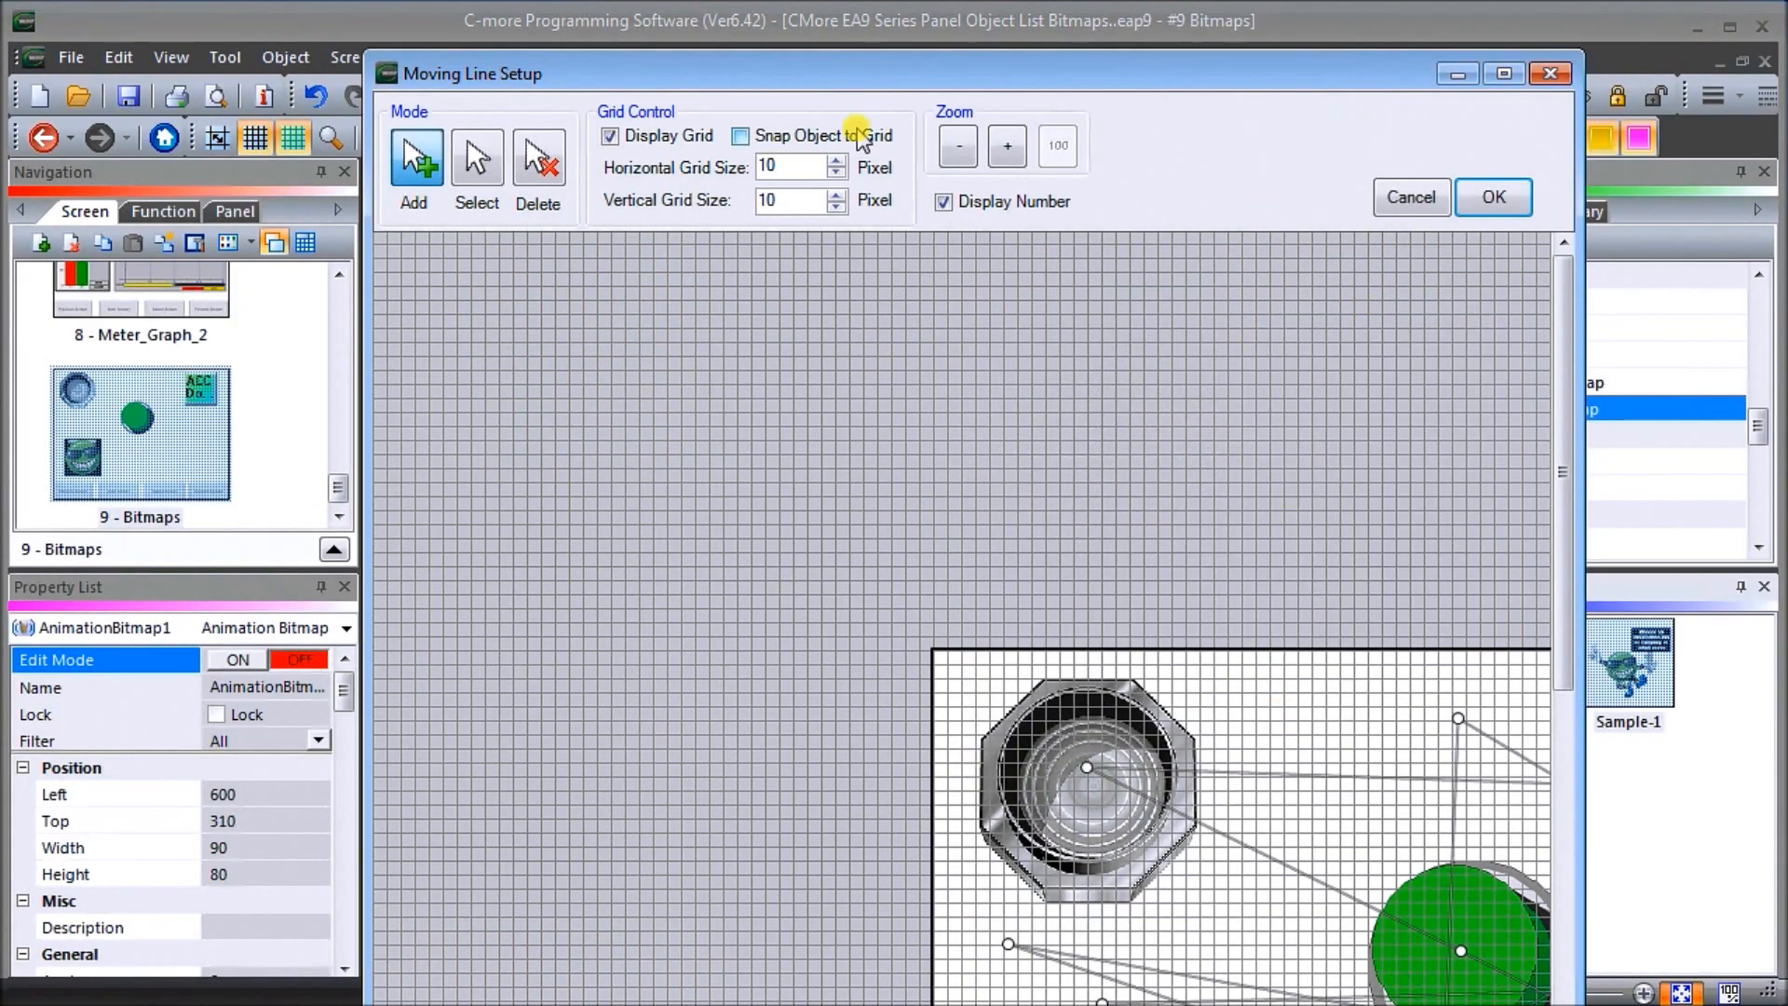
click(1493, 196)
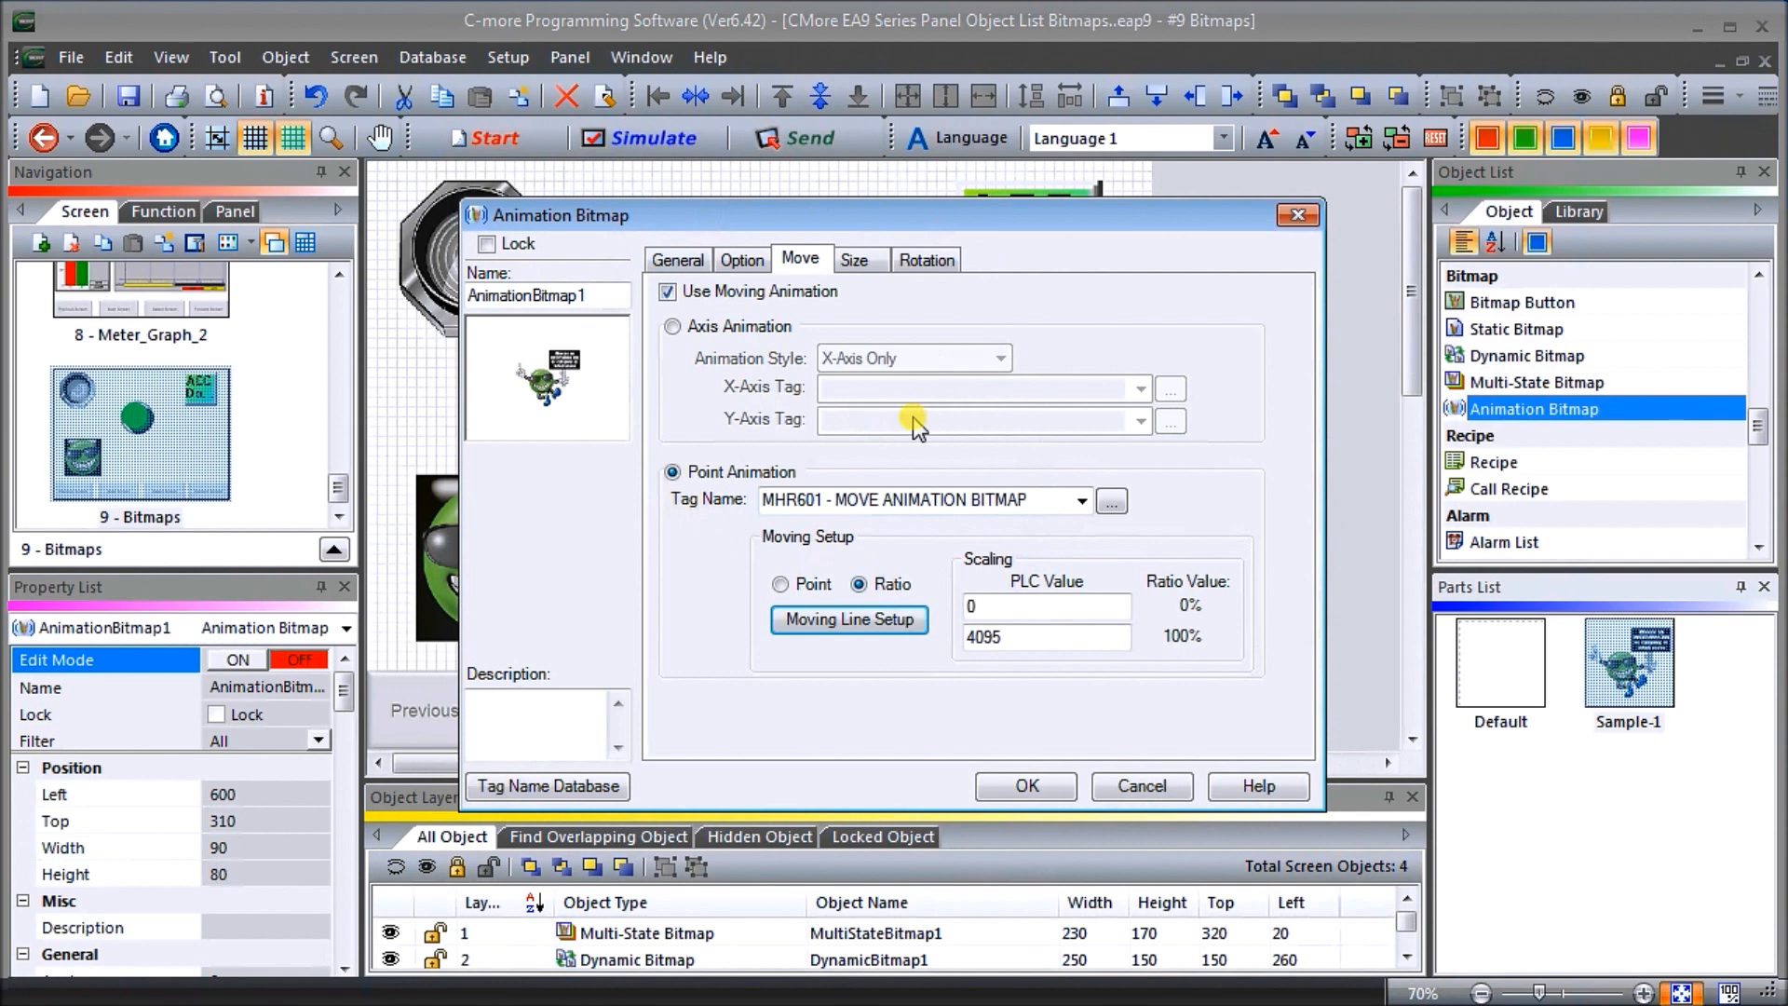
Enable sizing animation for the animation bitmap and assign MHR602 - SIZE ANIMATION BITMAP as its X-axis tag
click(855, 261)
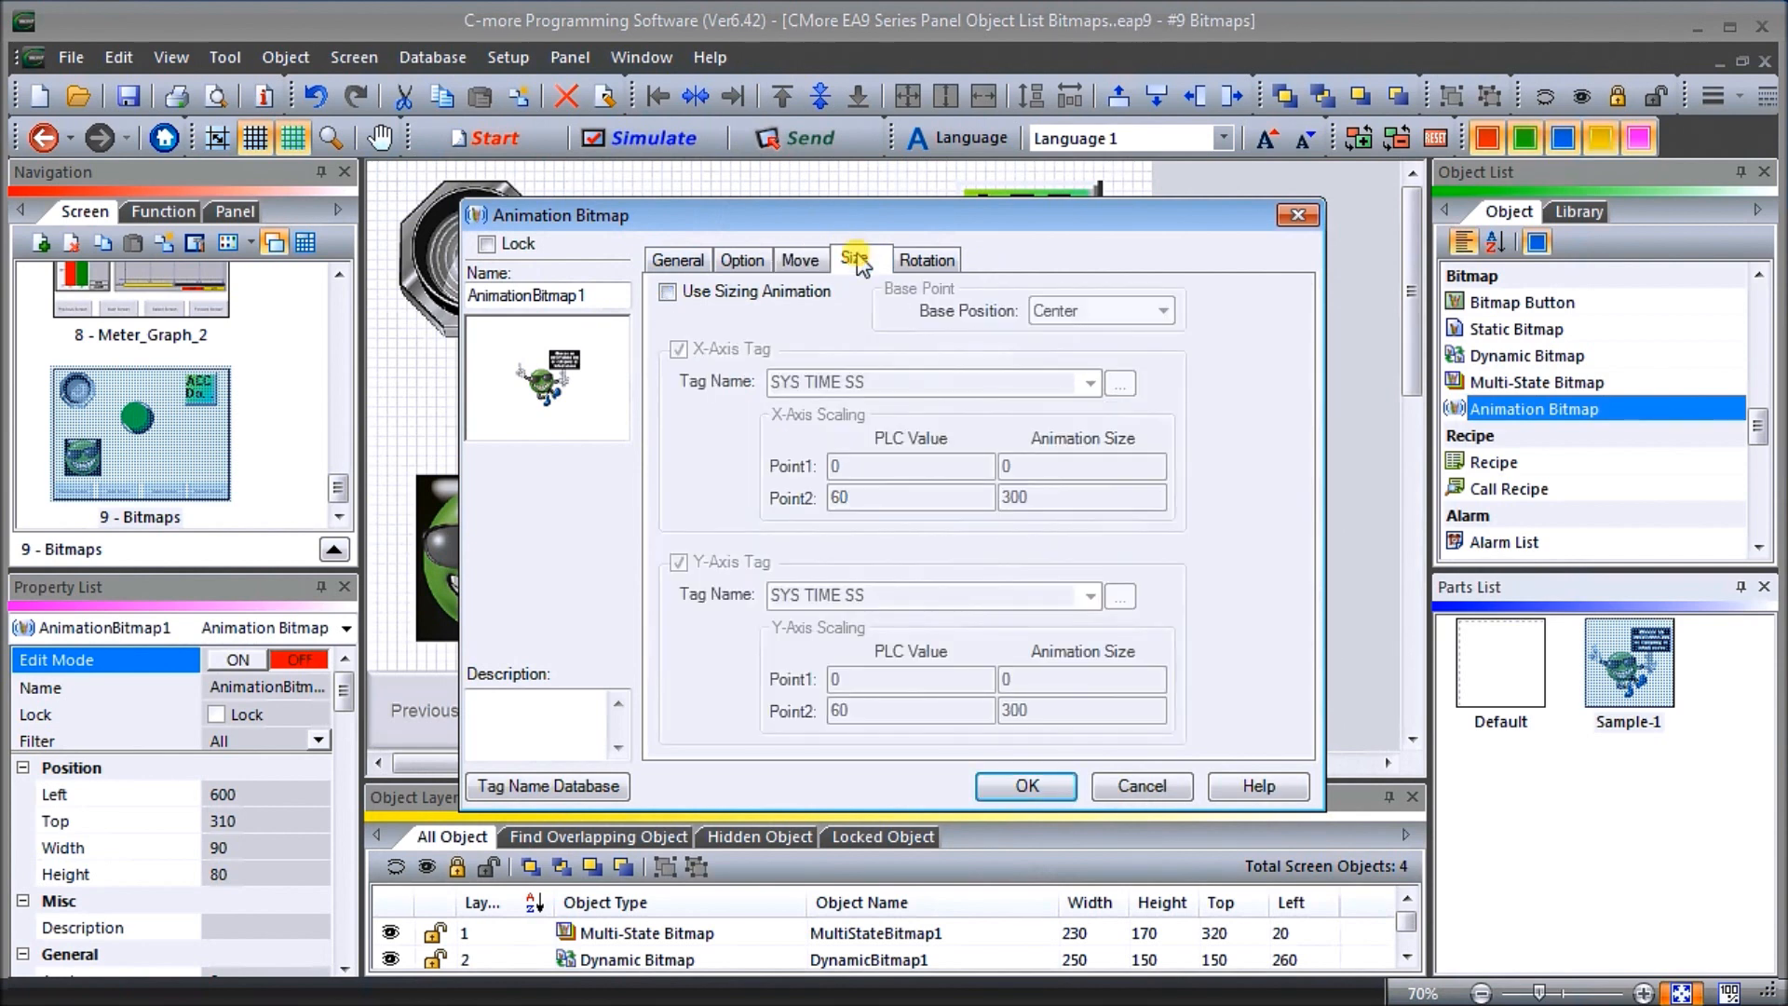
click(666, 291)
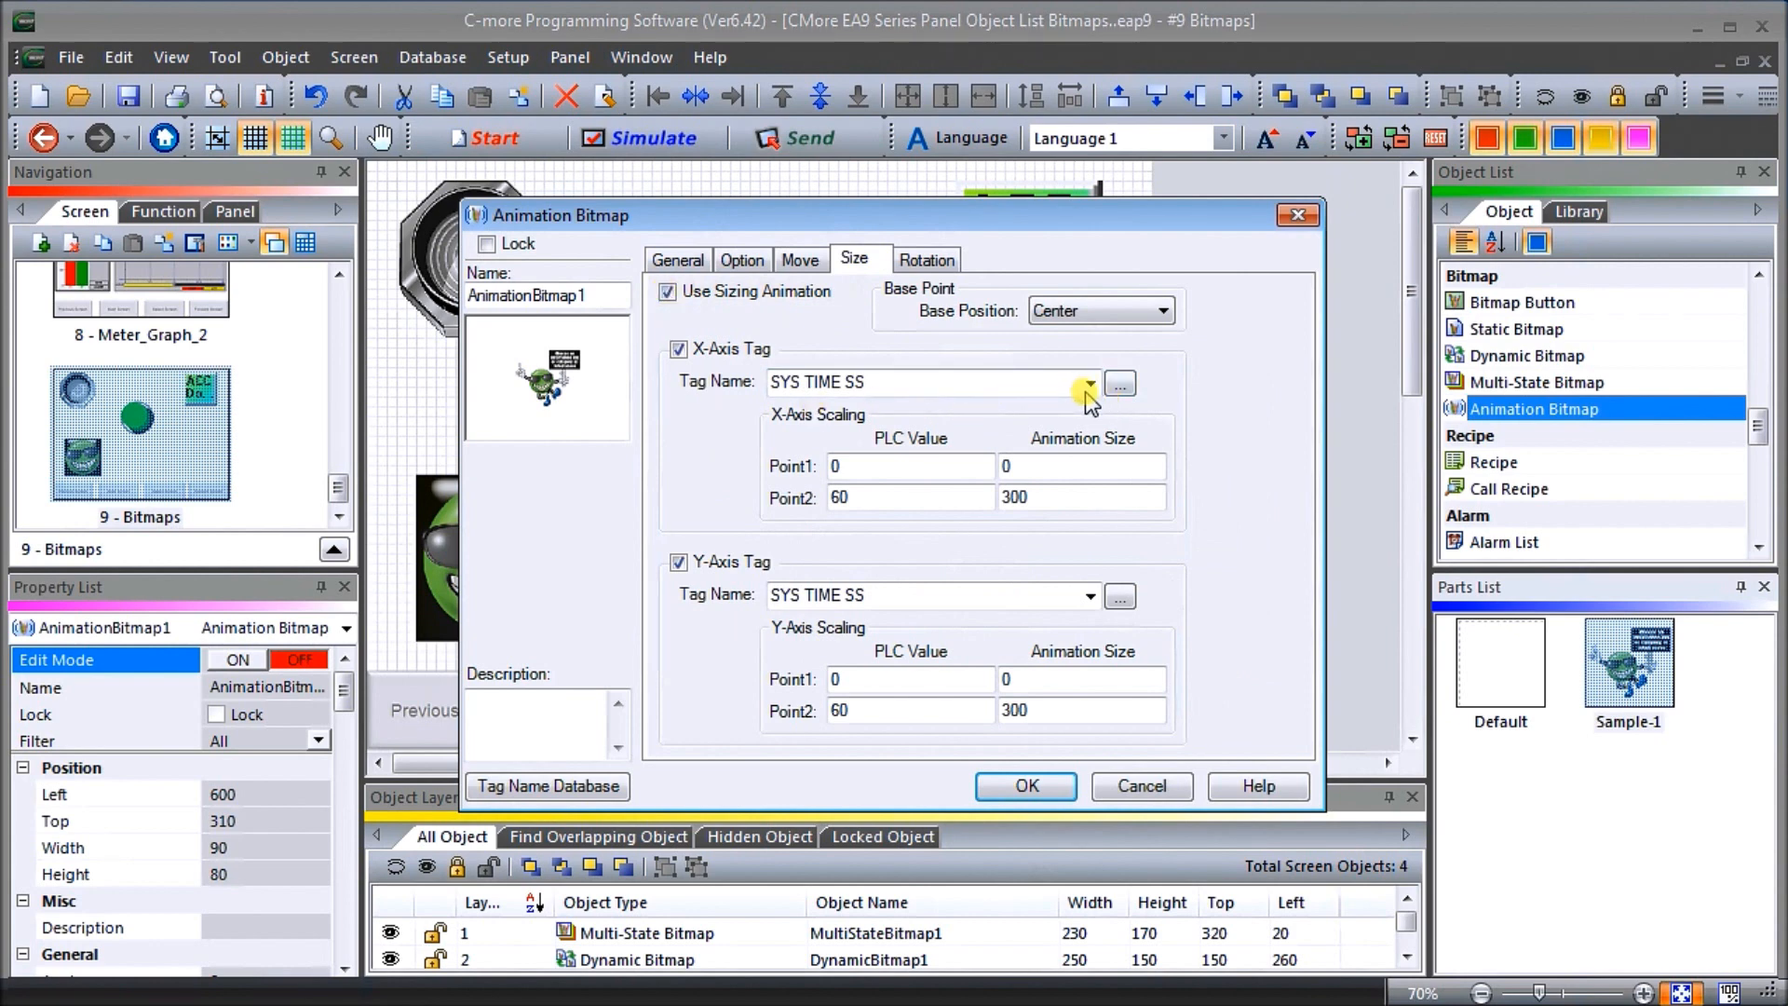
click(1119, 386)
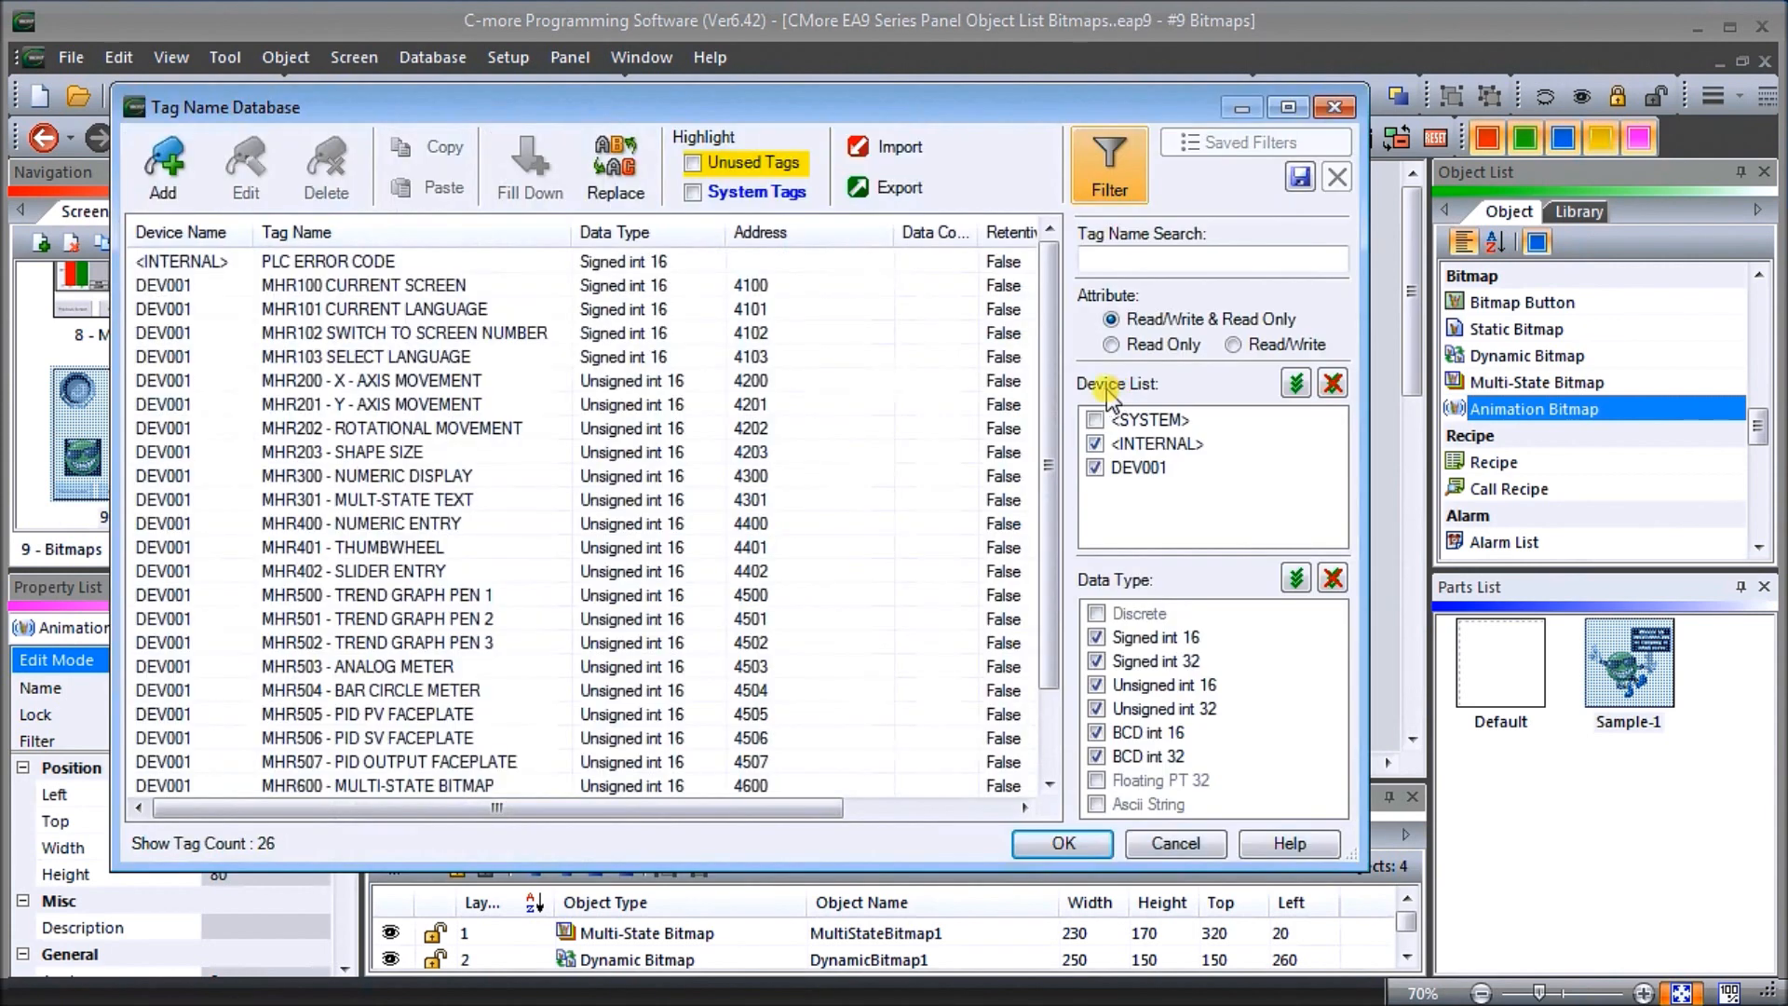
drag(1050, 443, 1065, 655)
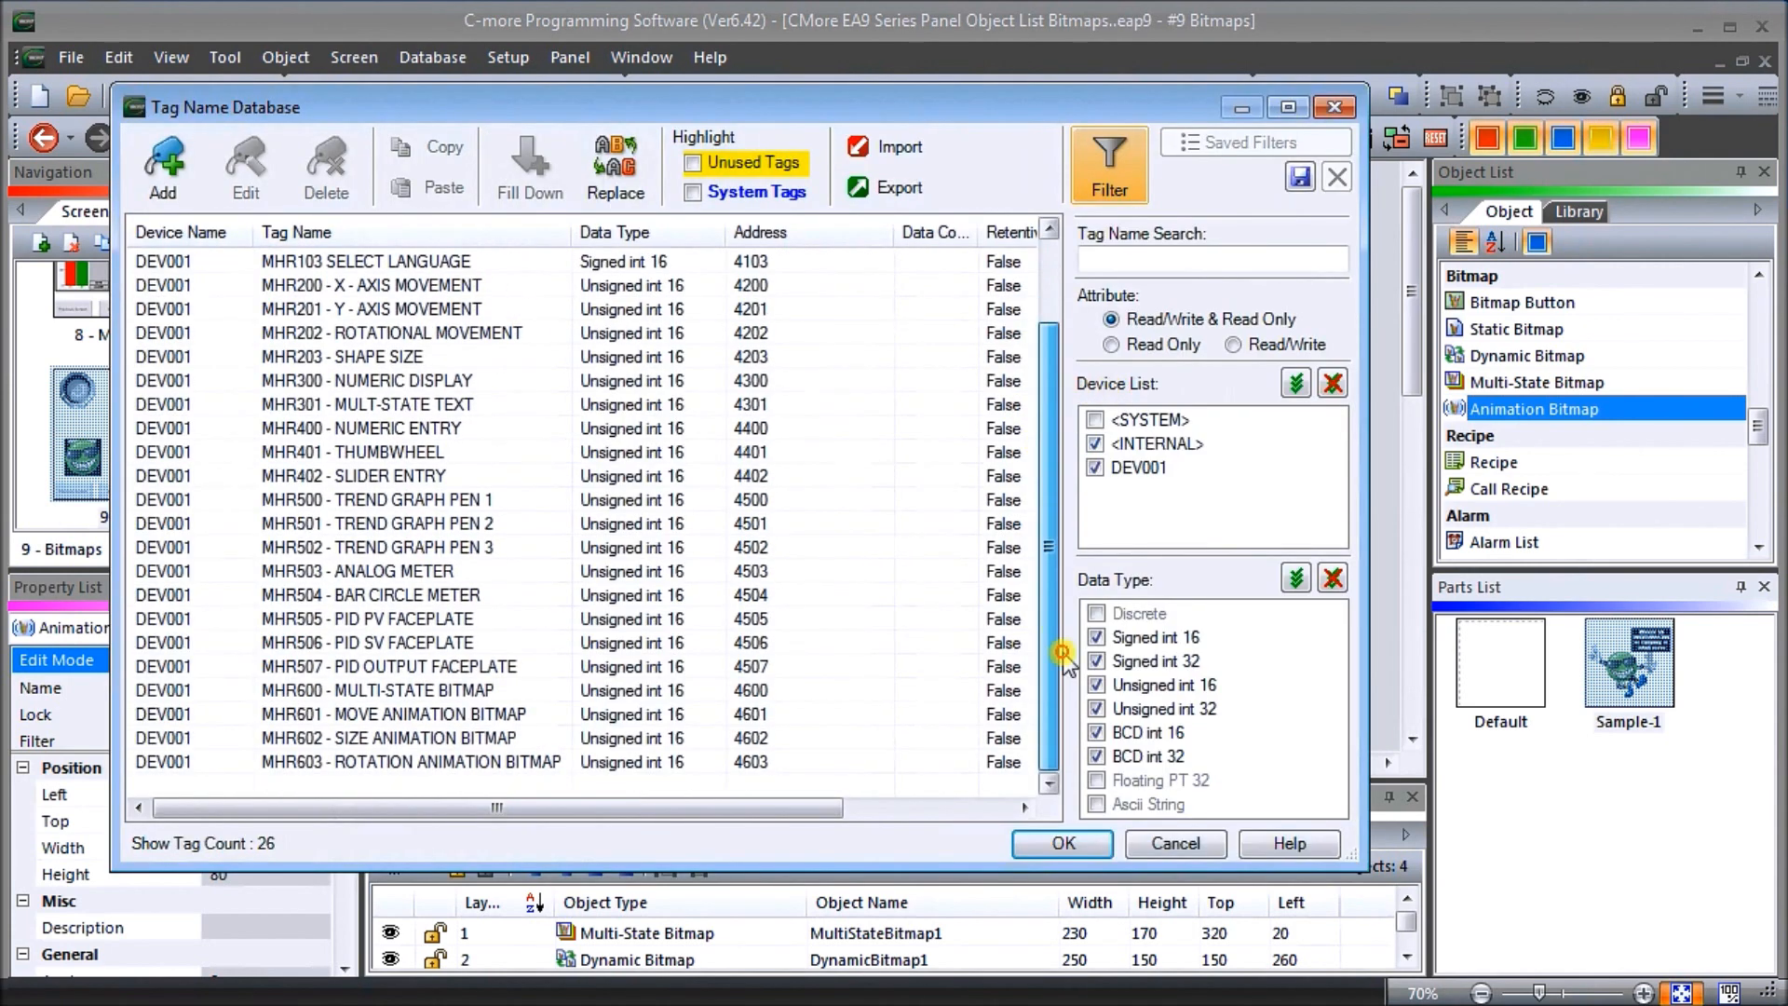
click(368, 737)
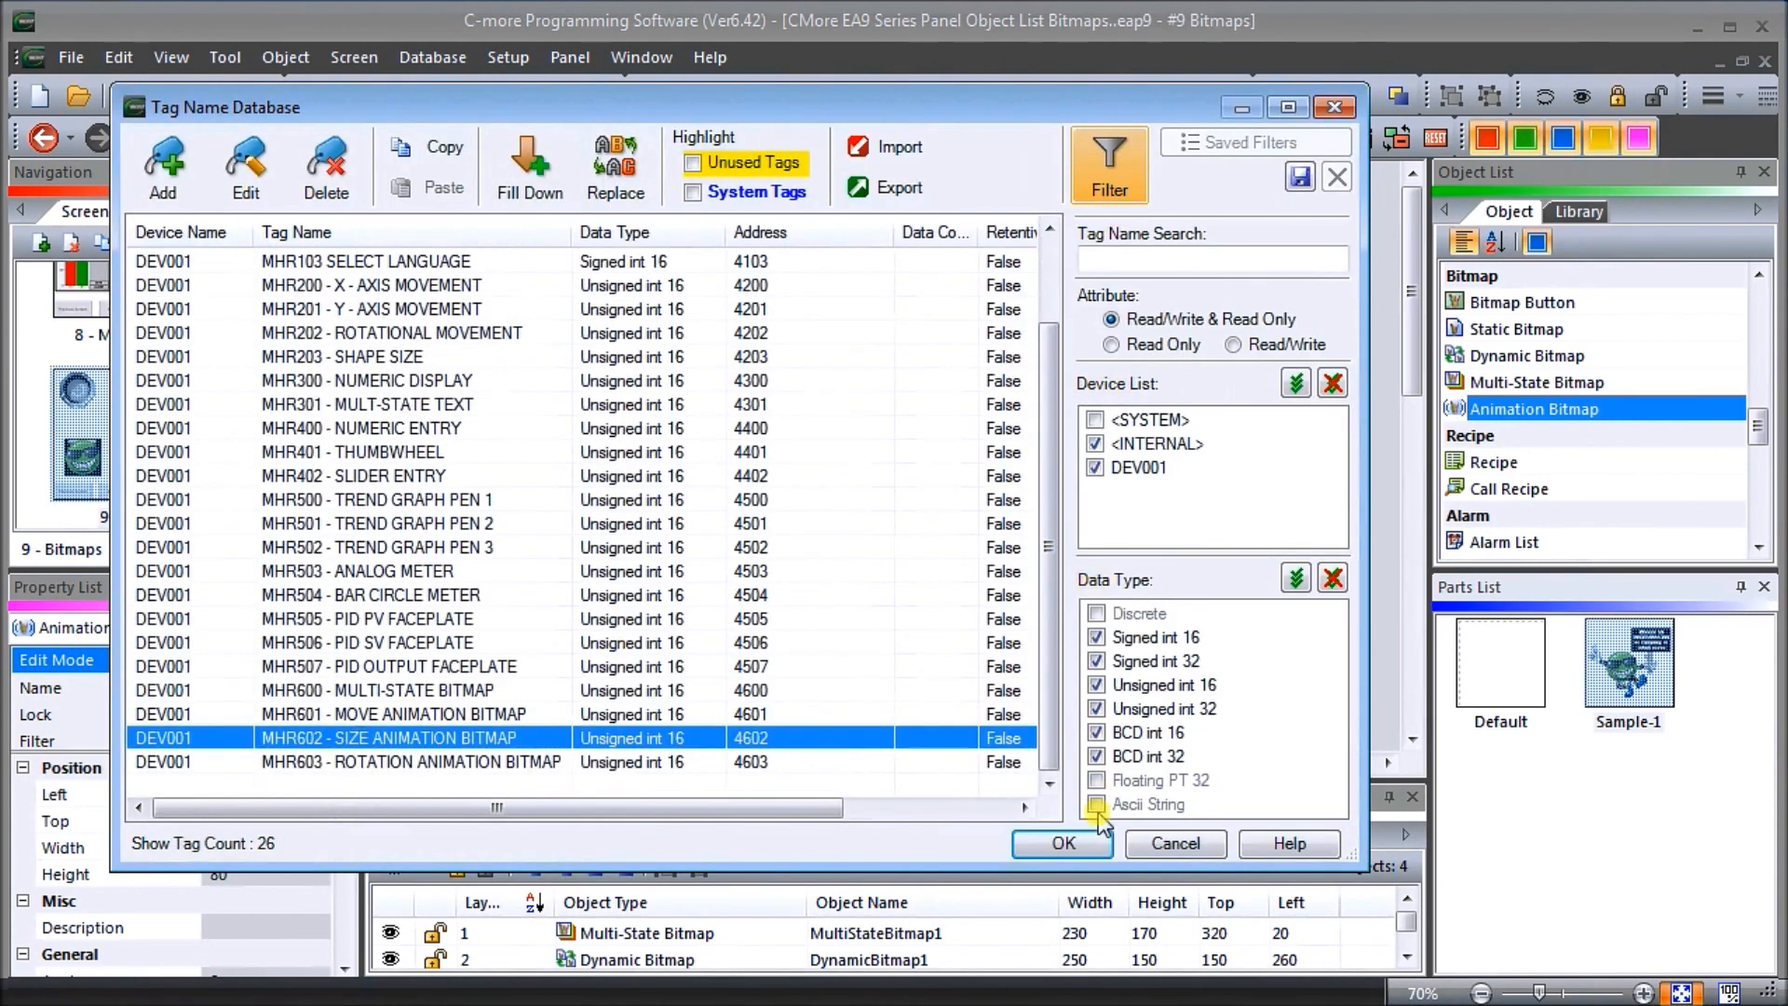
click(1069, 843)
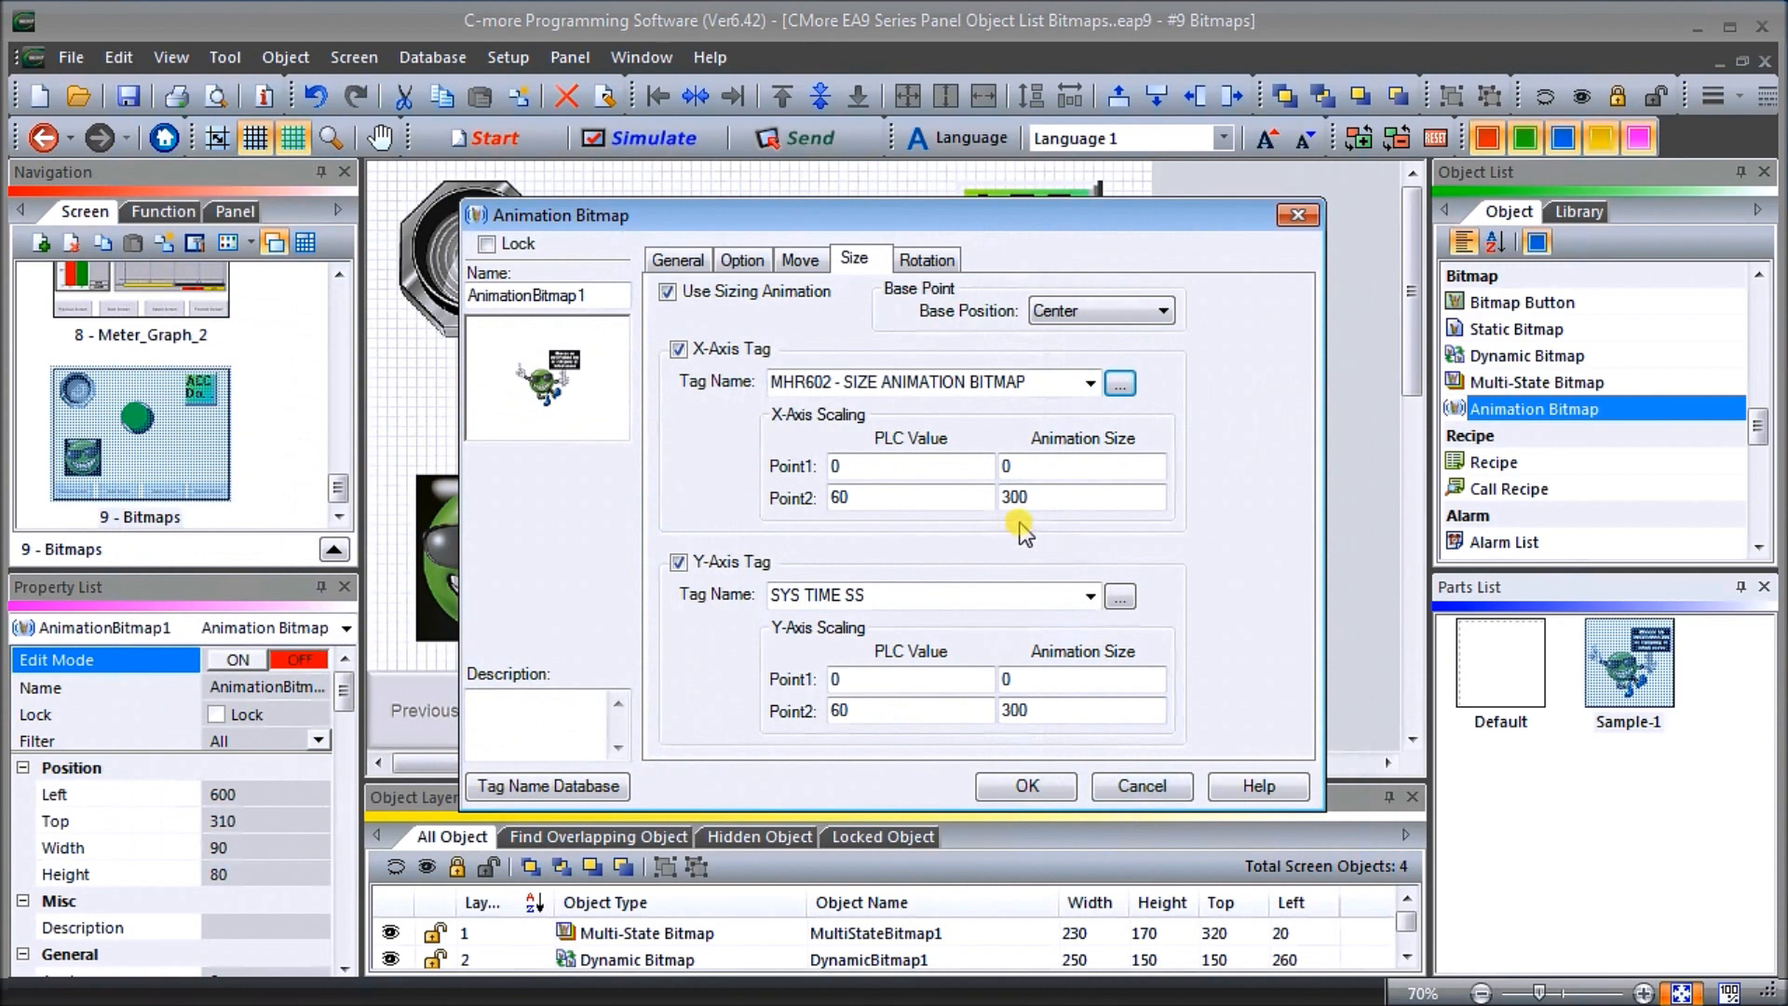
Assign MHR602 - SIZE ANIMATION BITMAP as the Y-axis tag of the sizing animation
click(1120, 597)
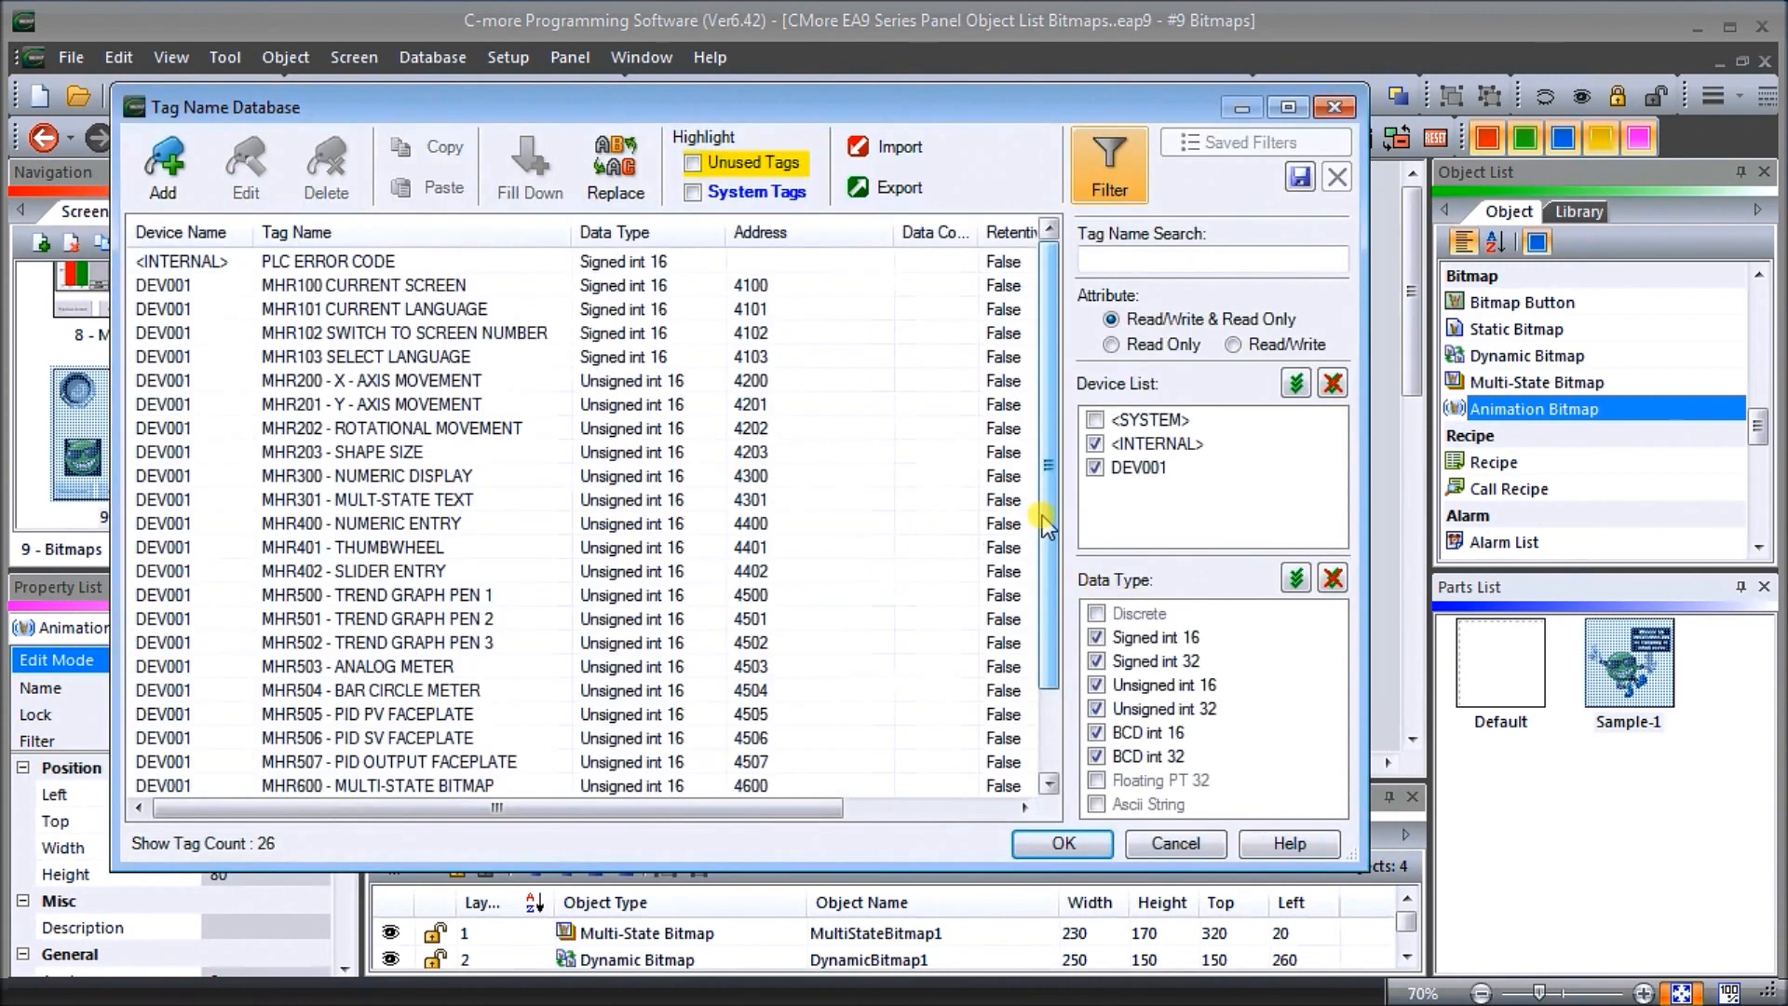
drag(1044, 517, 1044, 596)
click(315, 737)
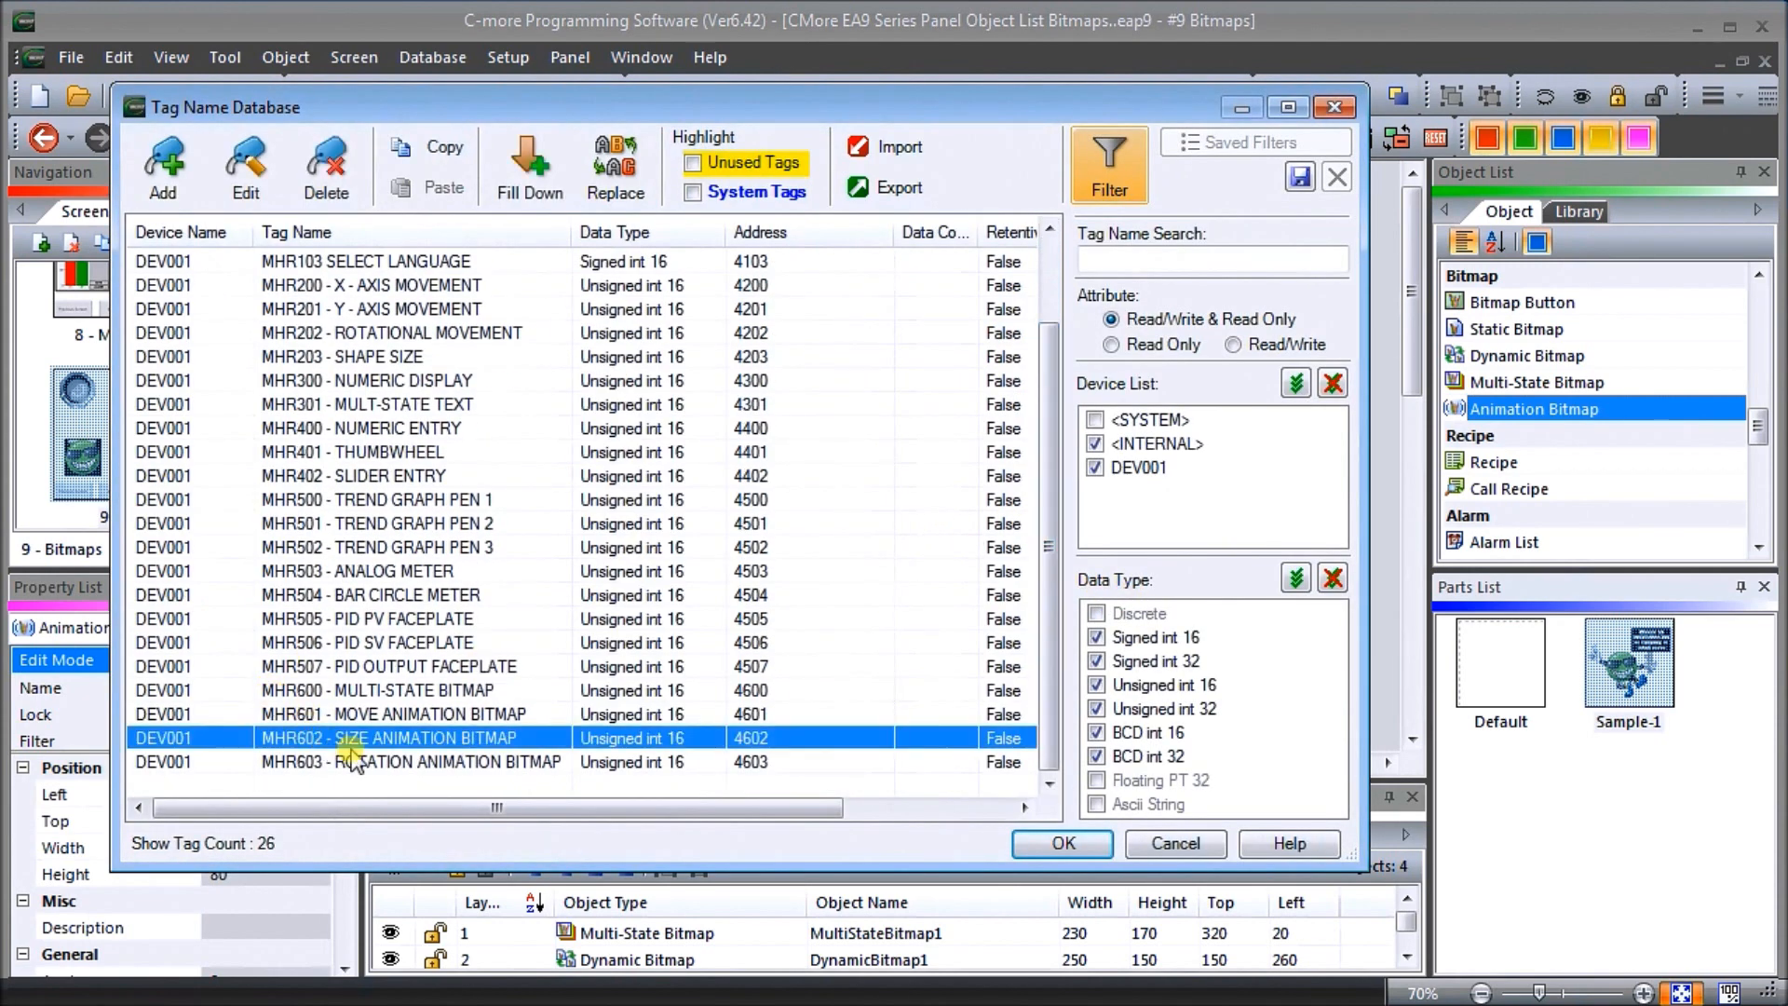
click(1061, 843)
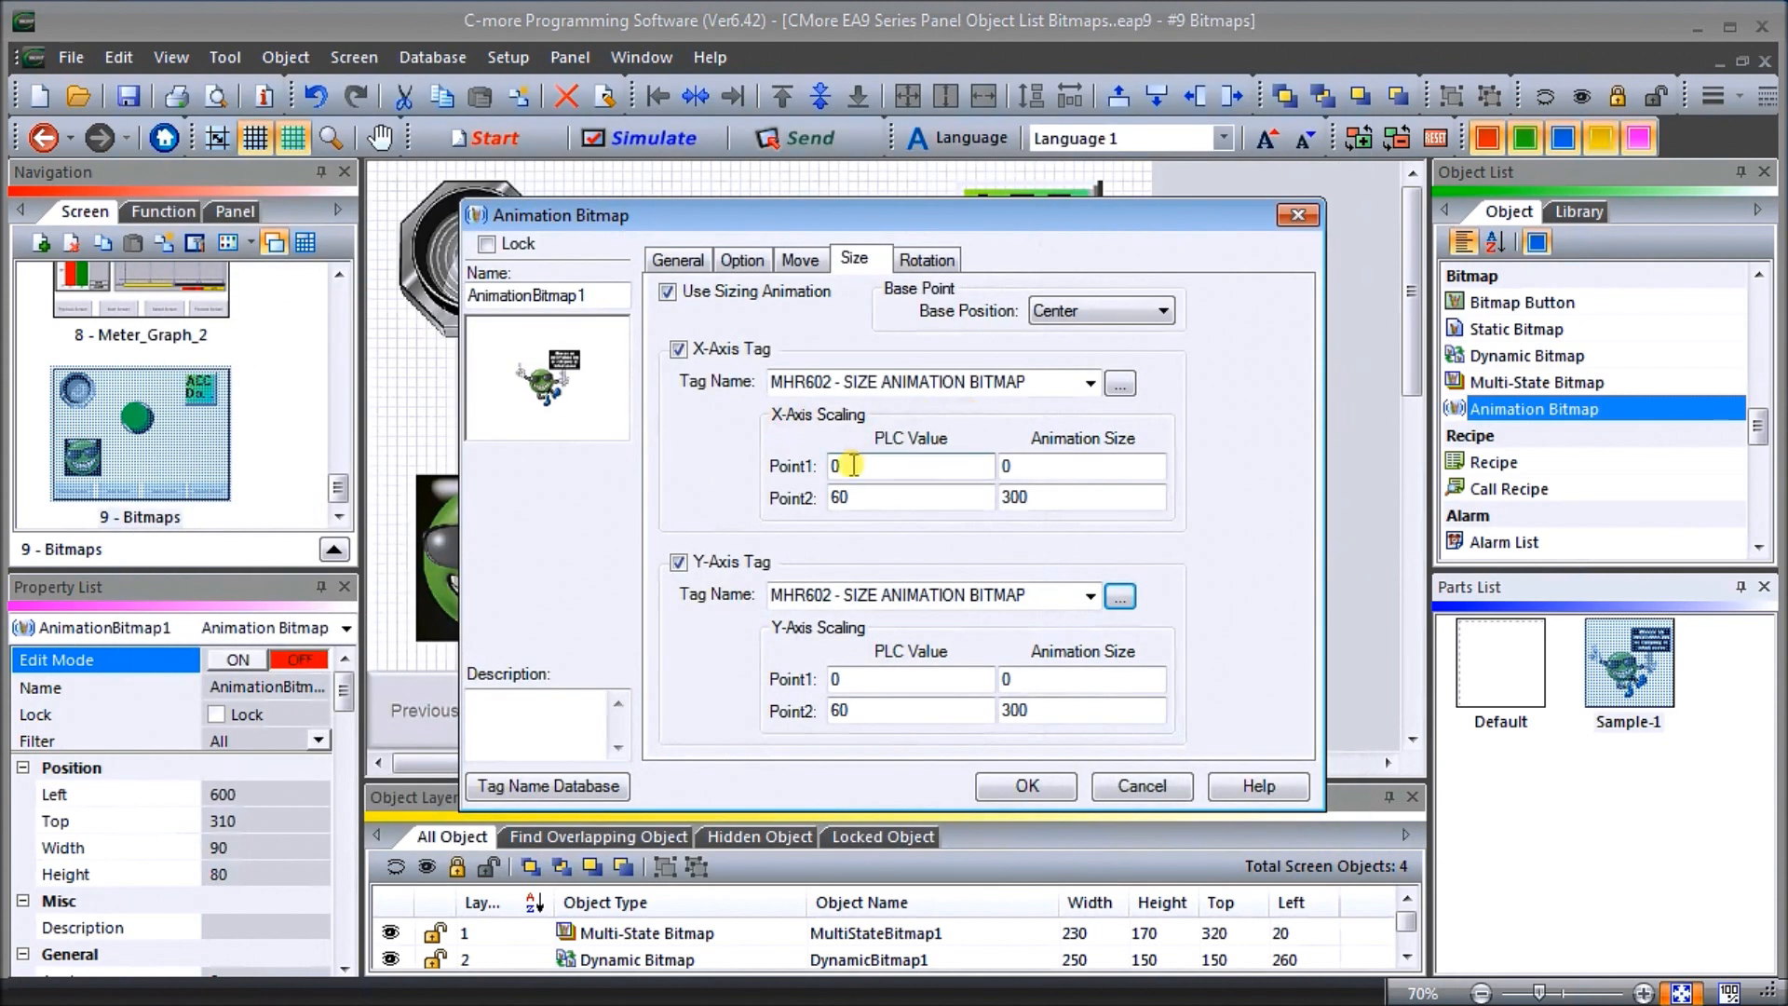
Set the Point2 PLC value to 4095 for both X-axis and Y-axis size scaling, and open the rotation animation settings
drag(866, 496, 807, 495)
text(4095)
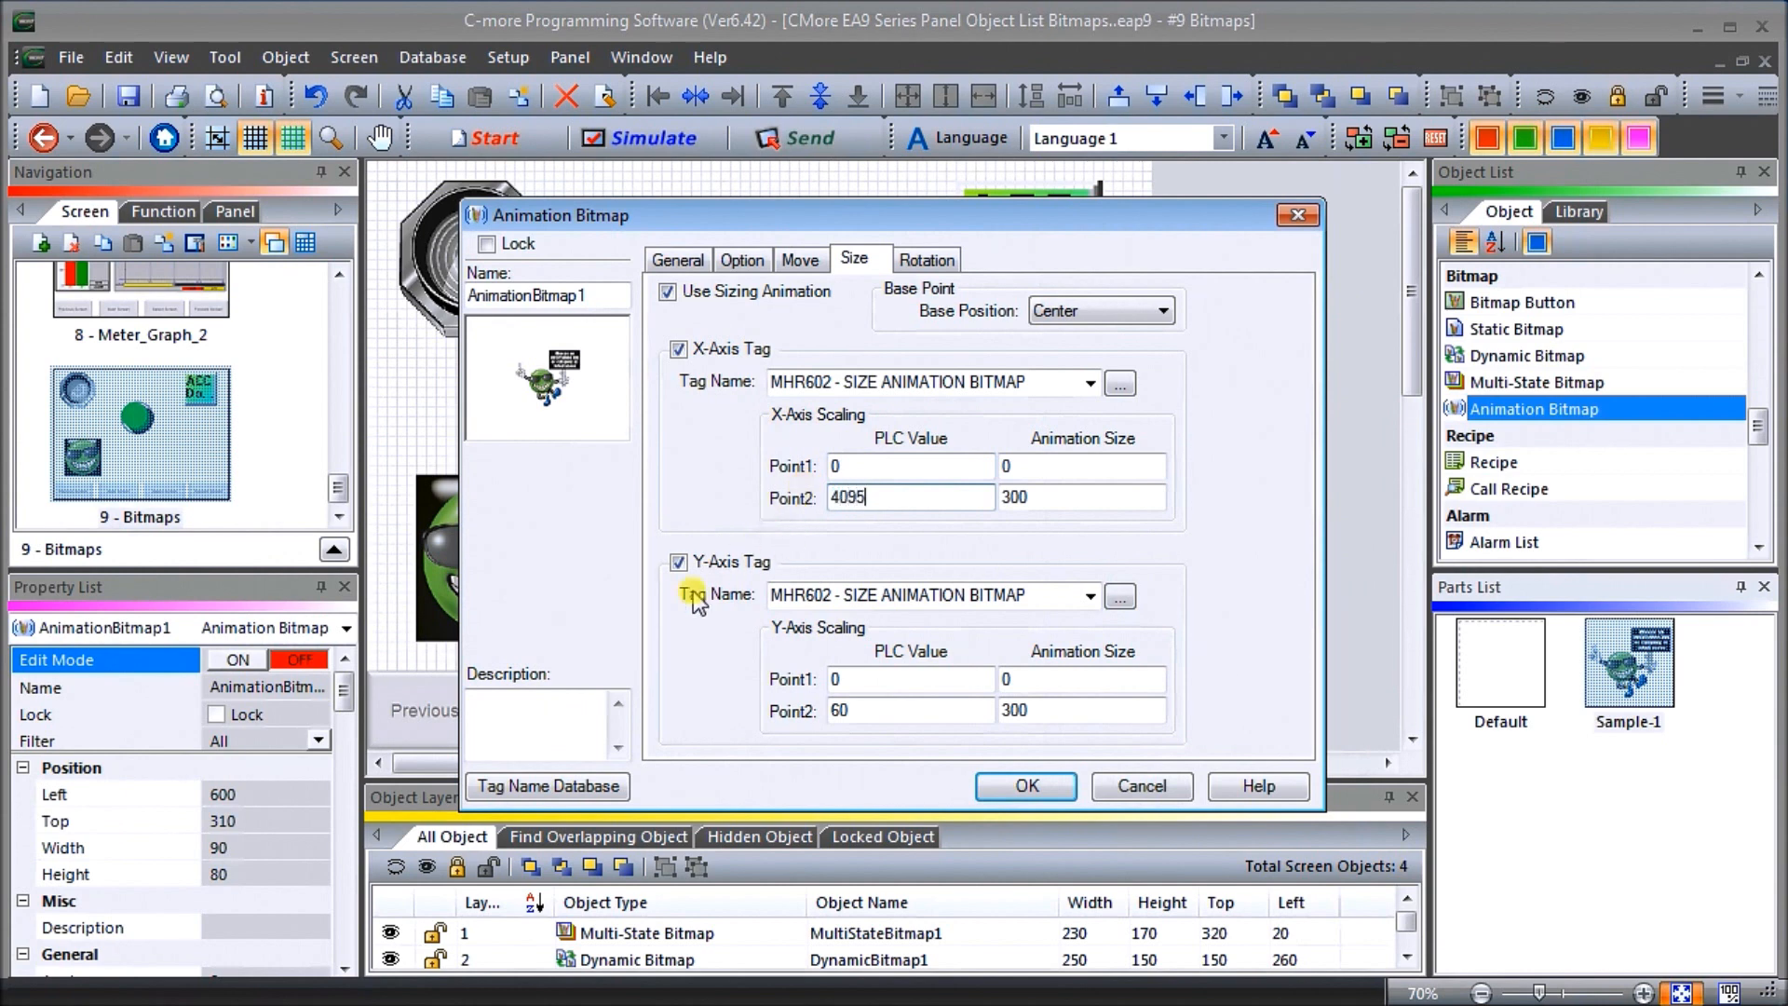
drag(848, 710, 796, 694)
text(4095)
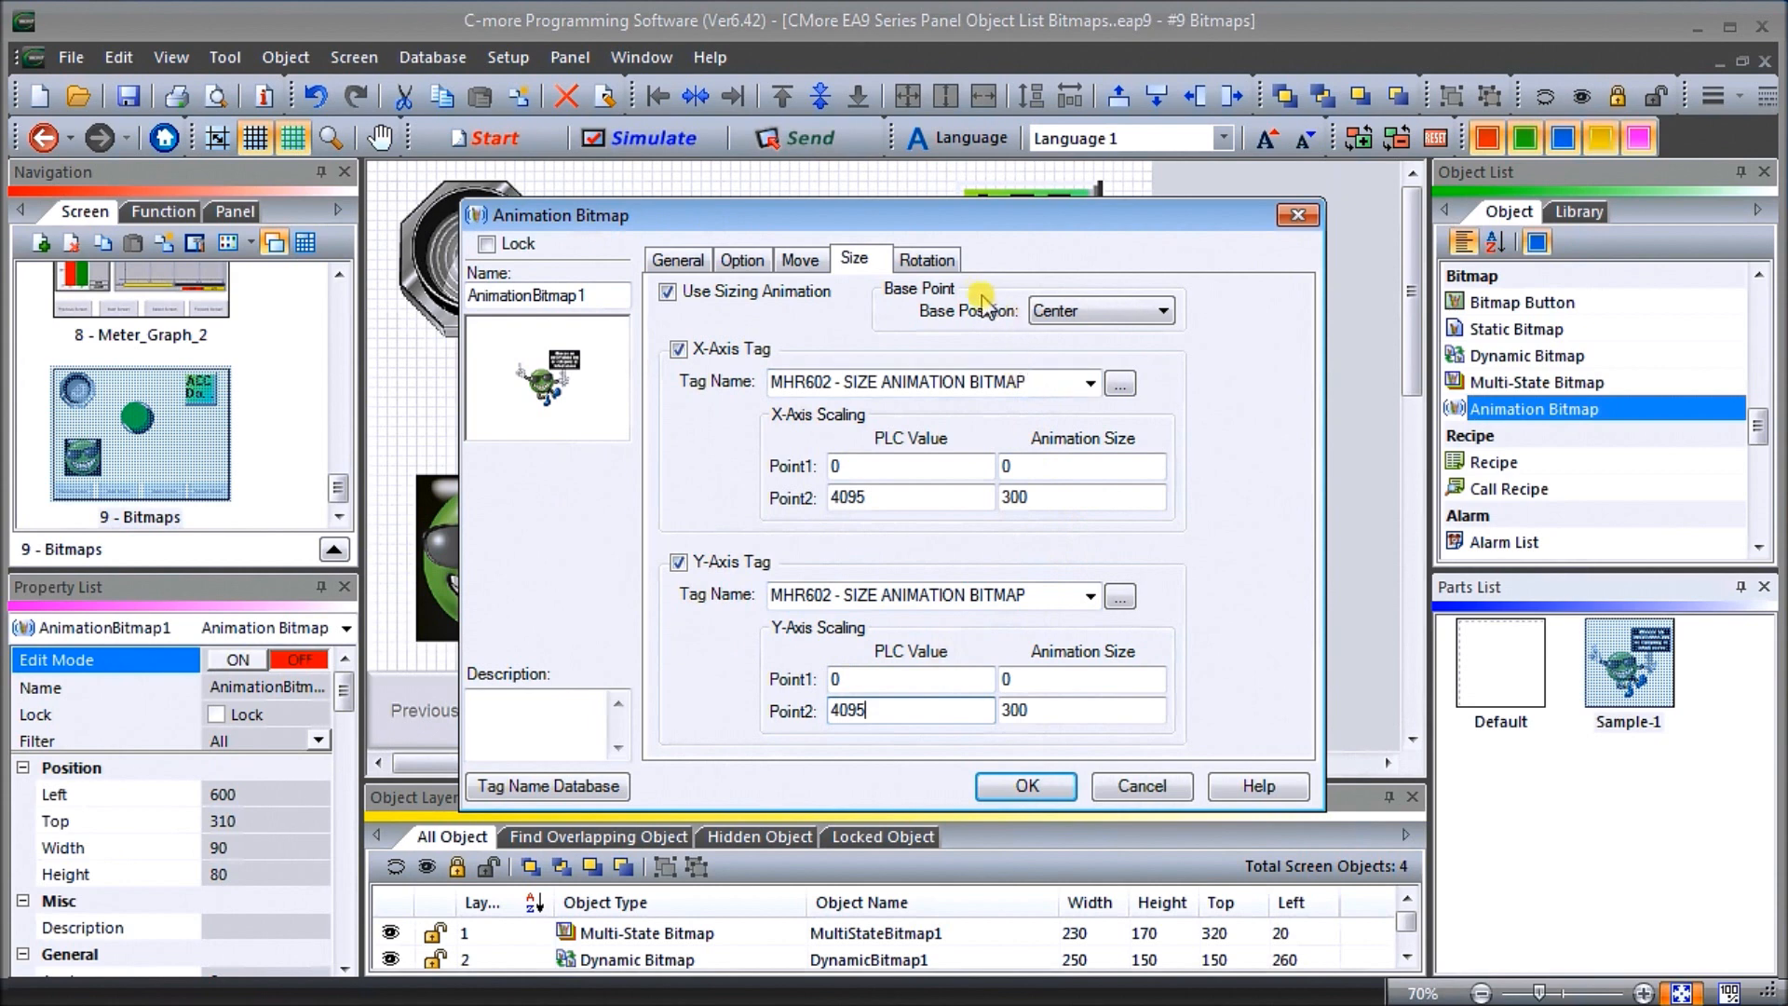
click(930, 262)
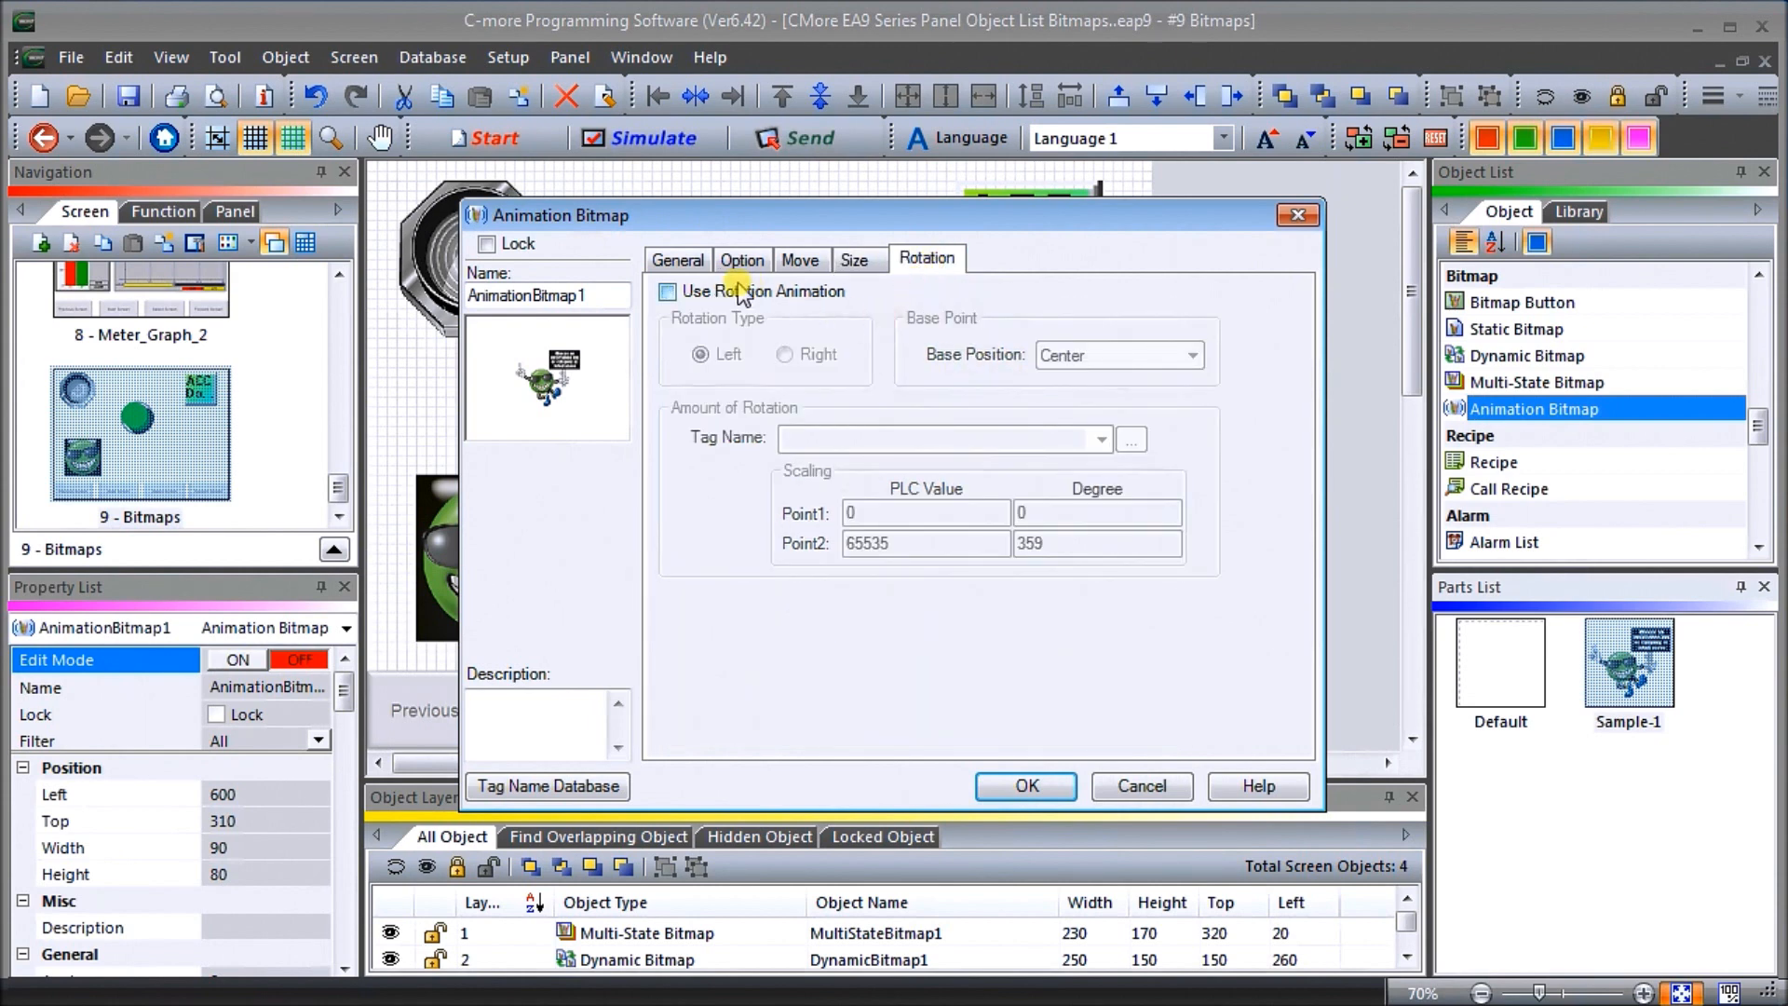
Enable rotation animation for the animation bitmap and assign MHR603 - ROTATION ANIMATION BITMAP as its tag
click(667, 292)
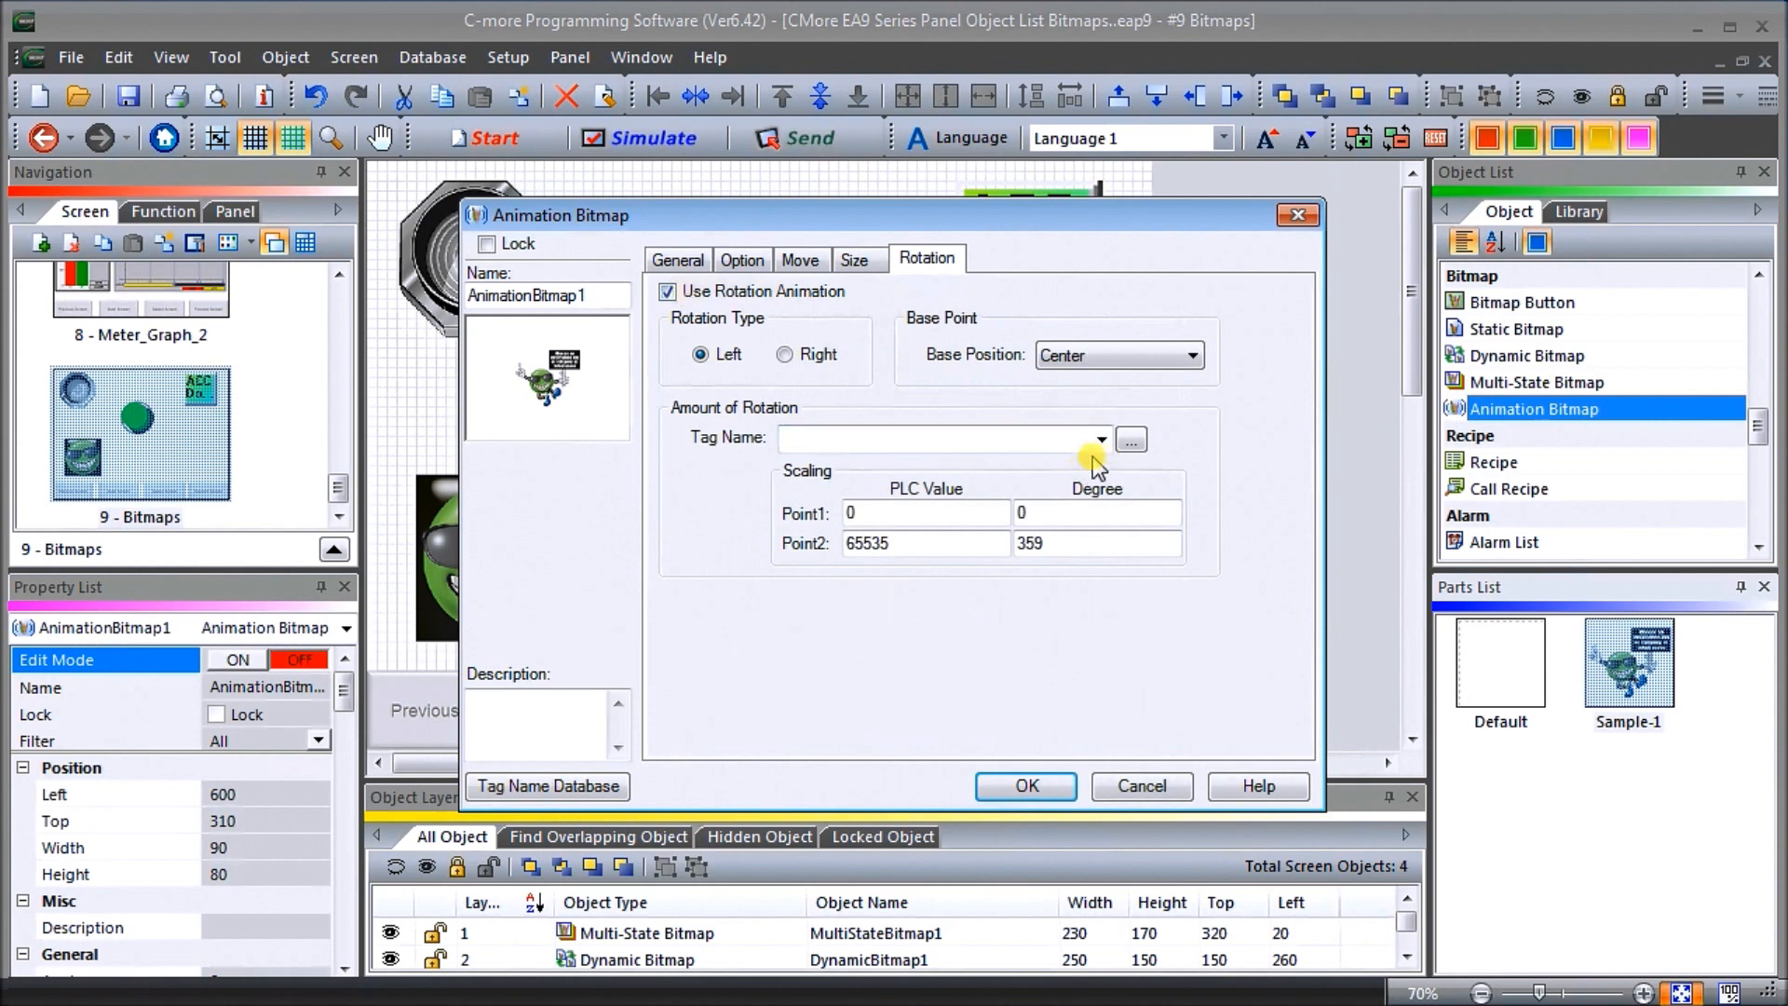
click(1131, 440)
drag(1051, 465, 1051, 544)
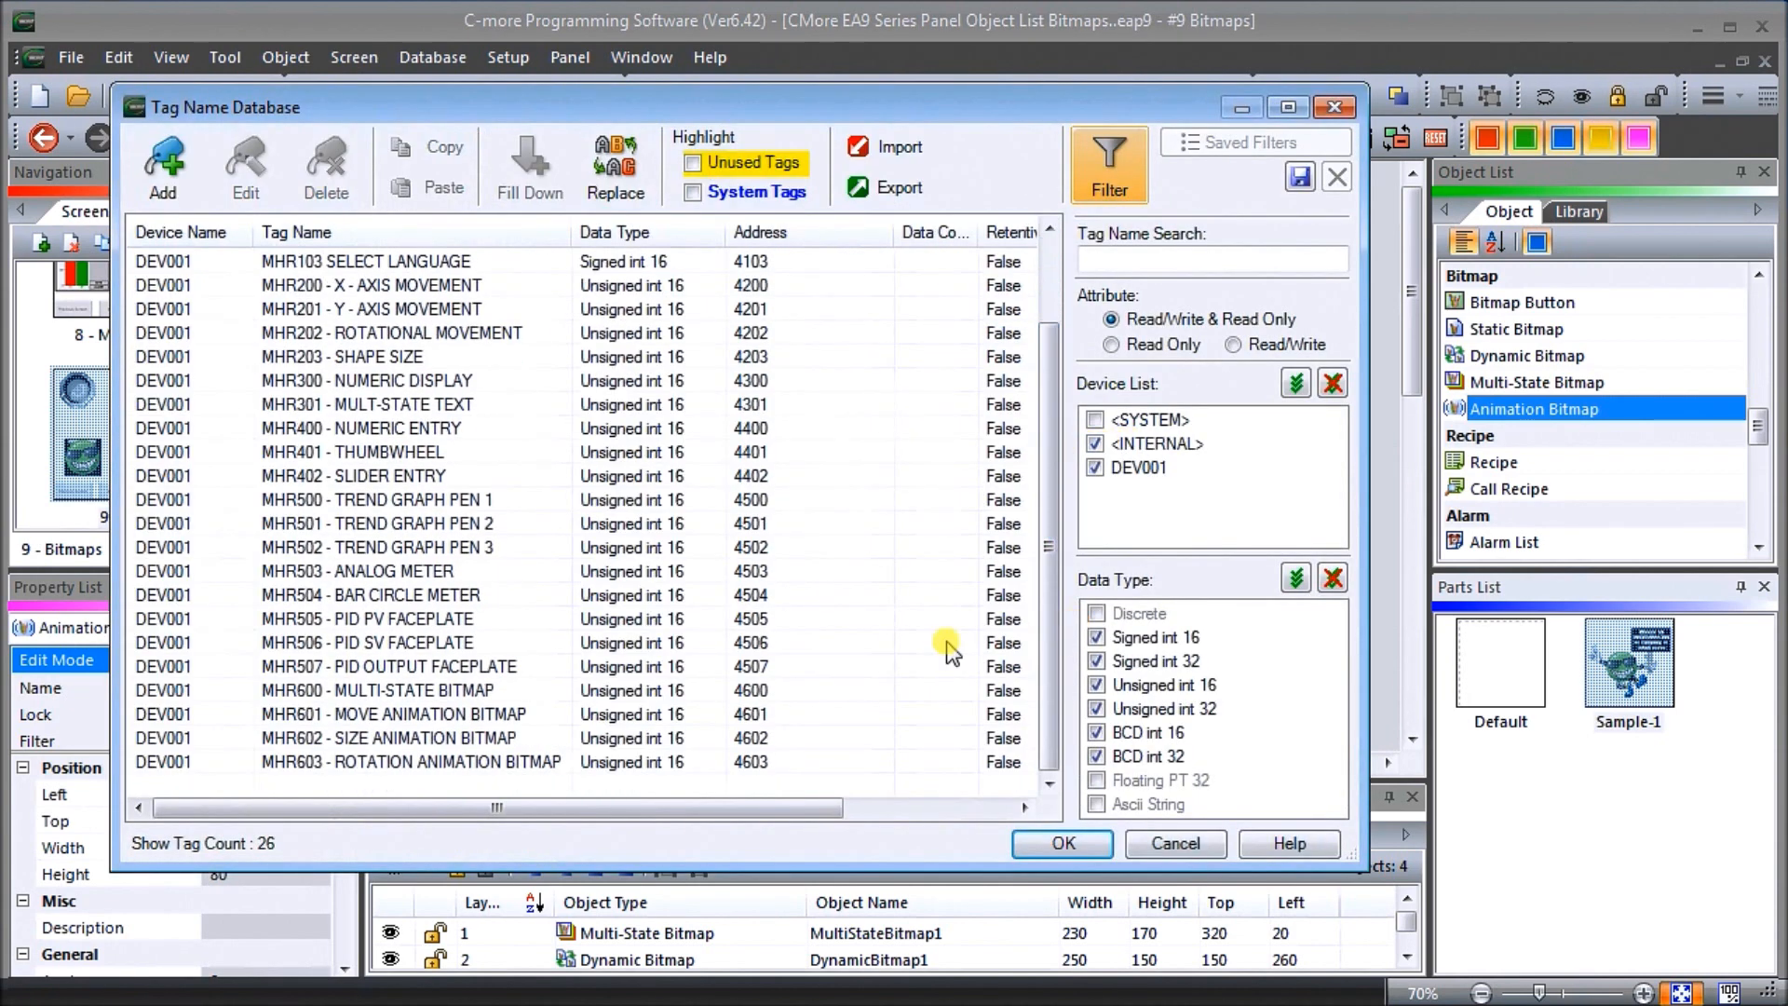
click(371, 764)
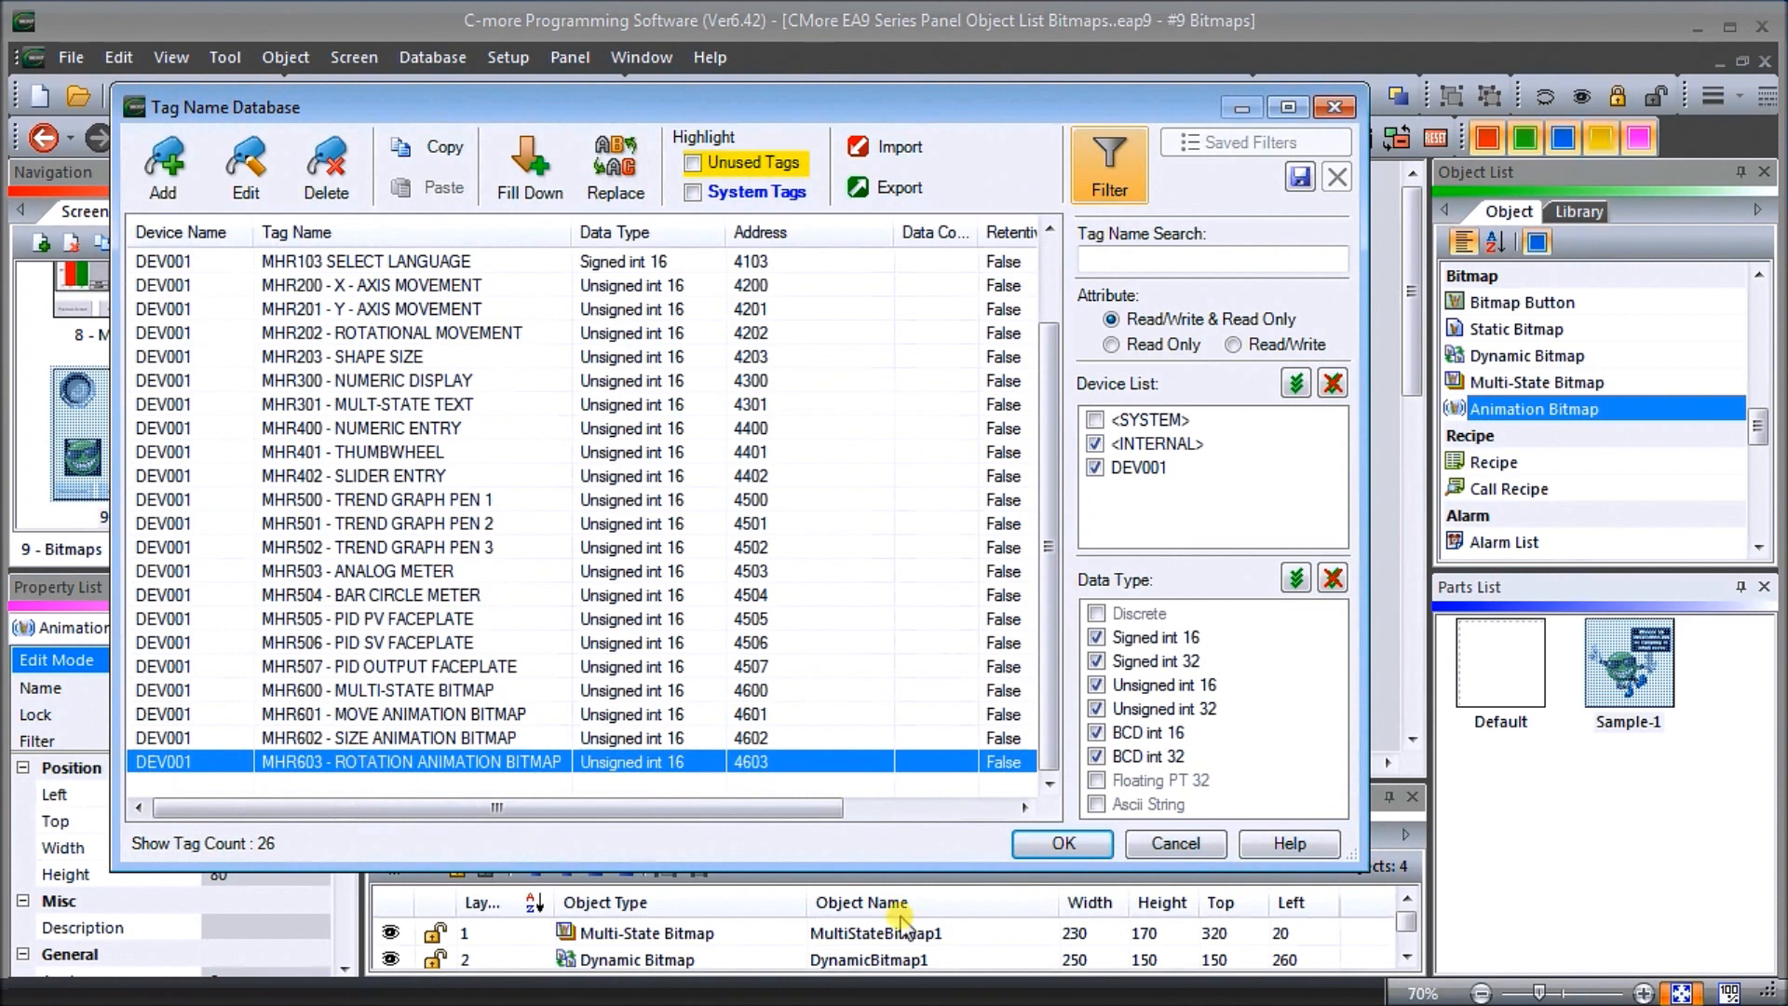
click(1064, 845)
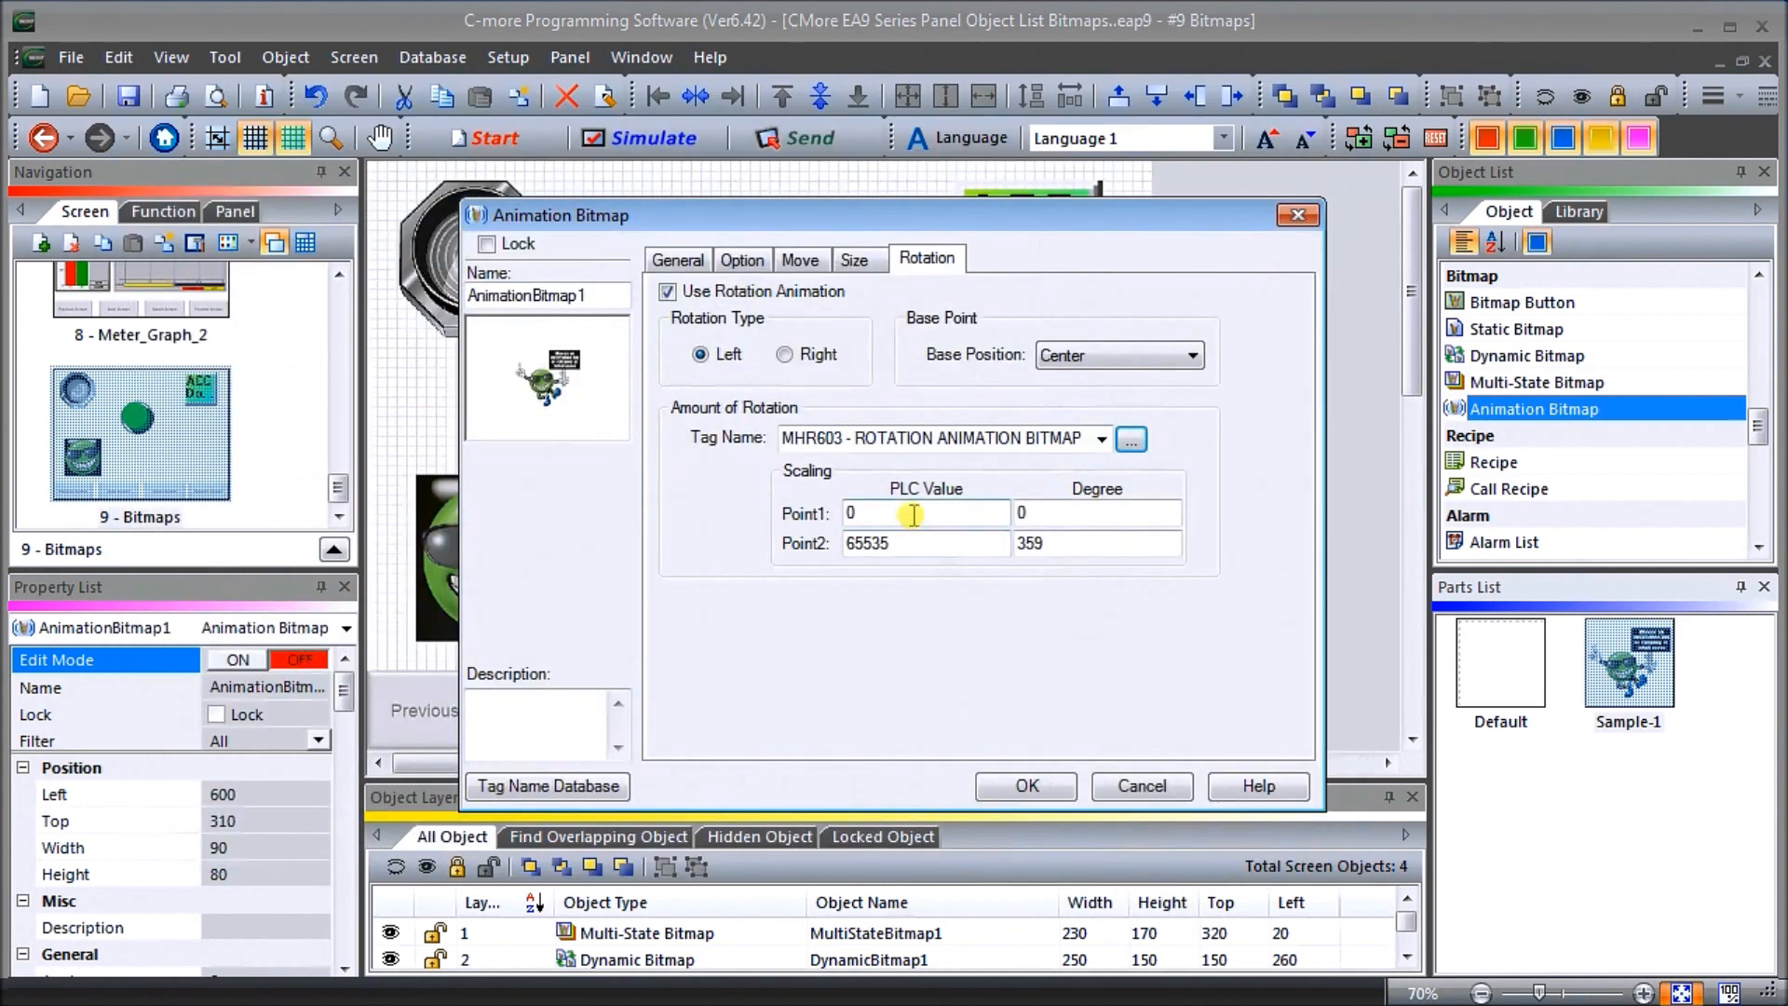
Set the rotation scaling's Point2 PLC value to 4095 and place the animation bitmap at left 560, top 310, sized 150 by 150
drag(918, 548, 798, 524)
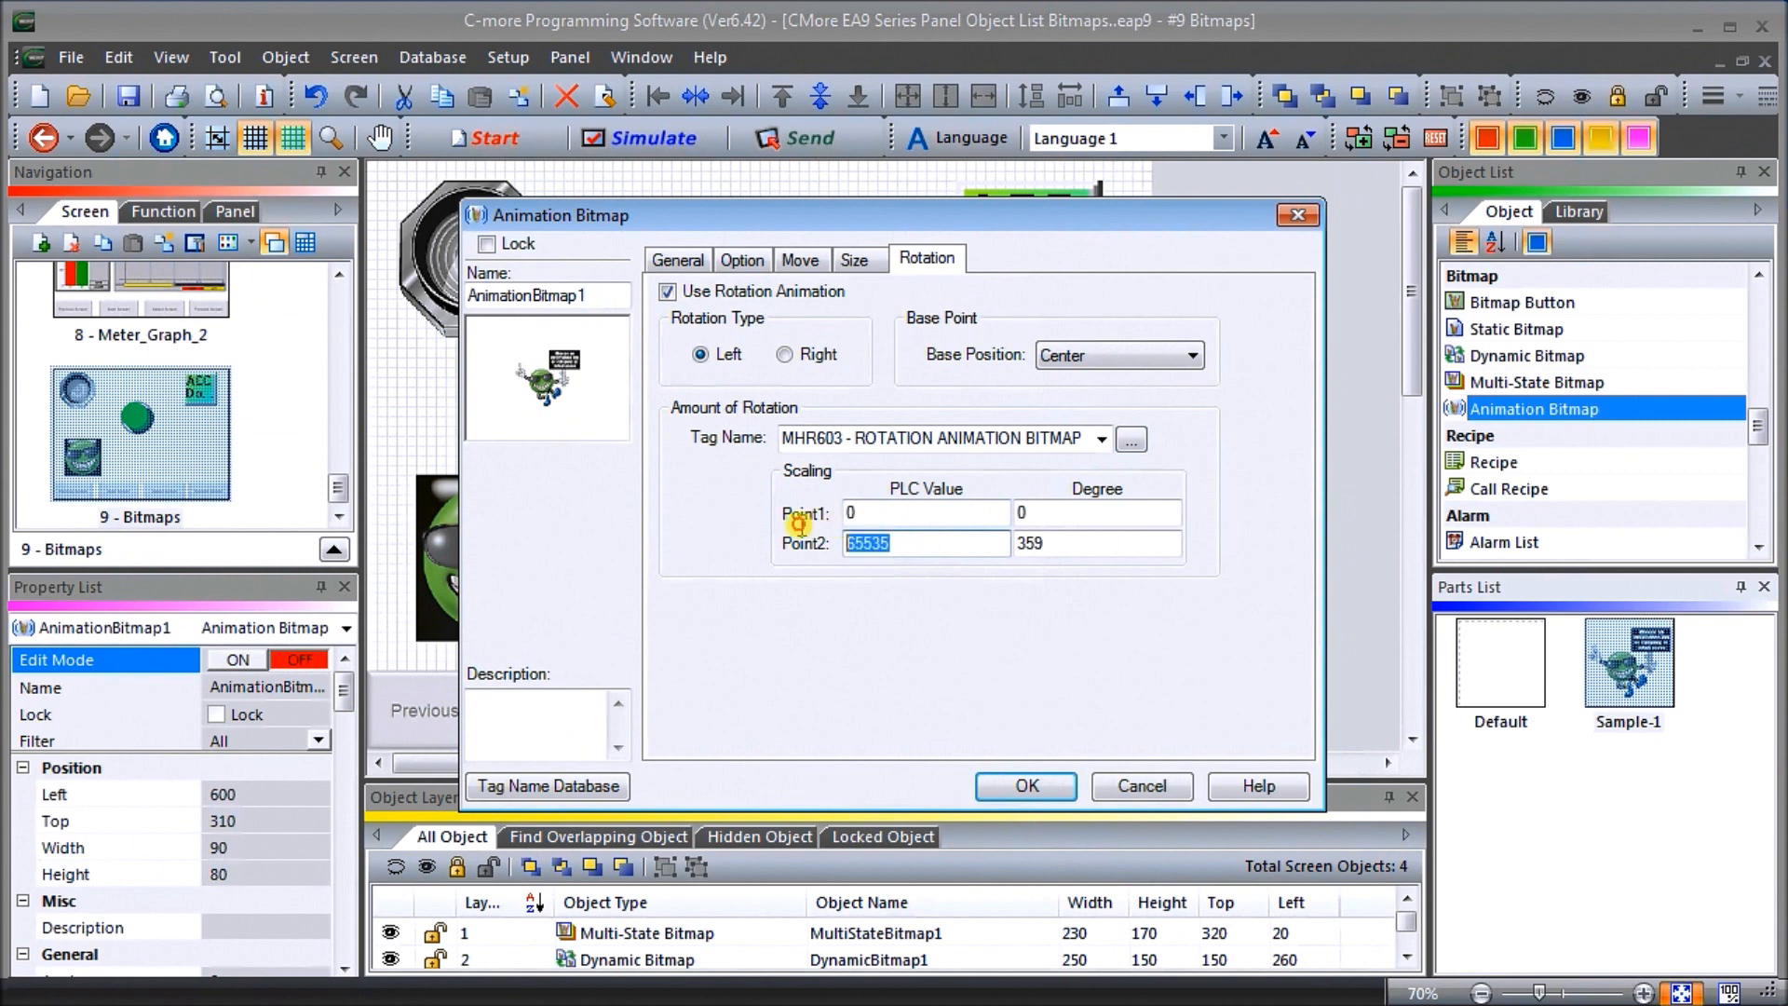
text(4095)
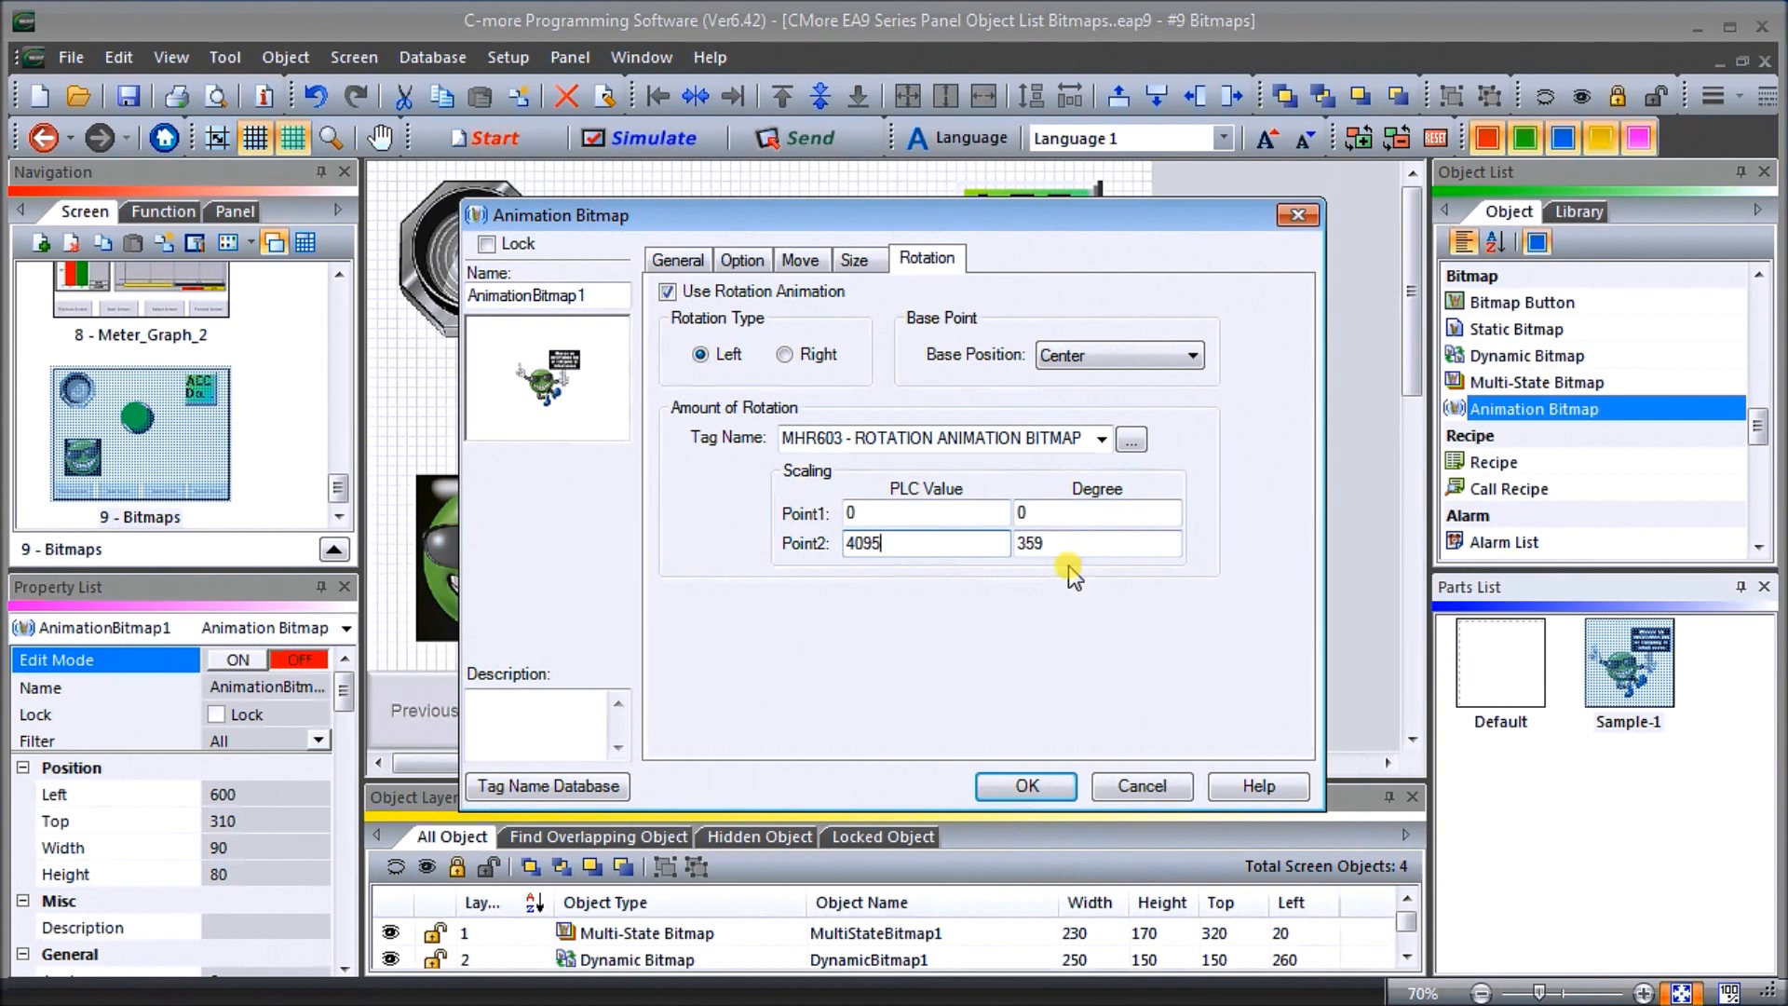
click(1027, 787)
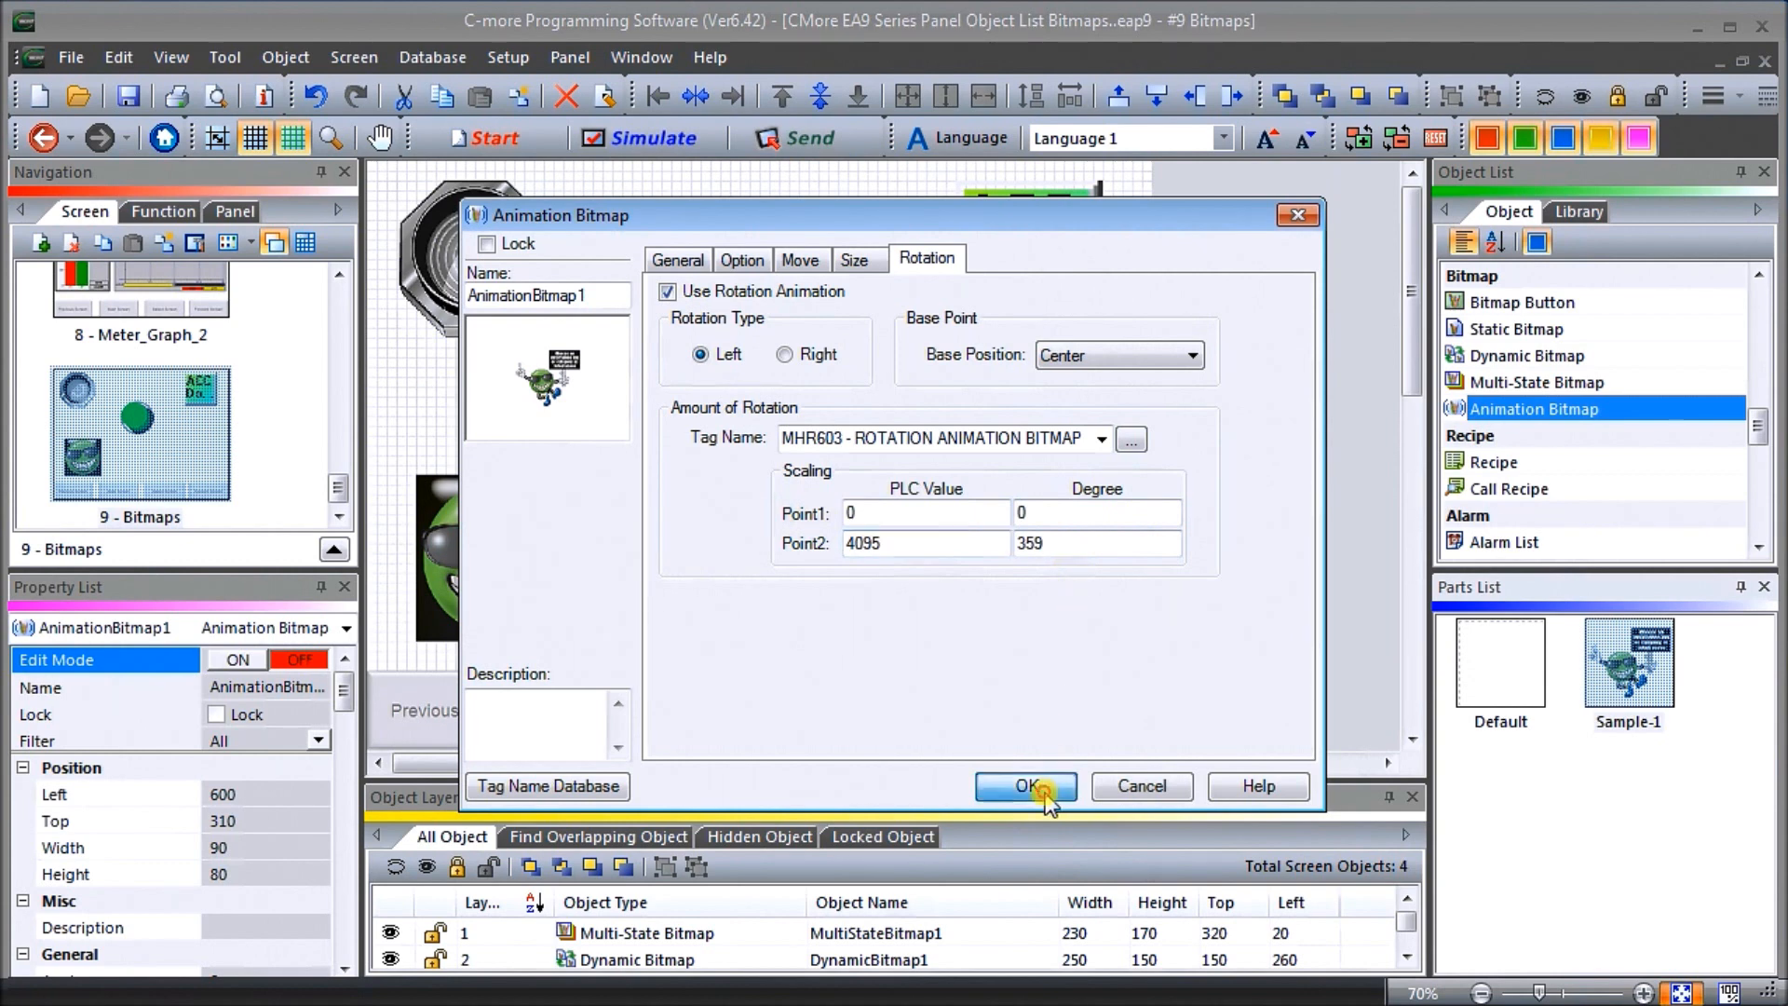
drag(954, 545, 885, 601)
drag(954, 541, 1005, 530)
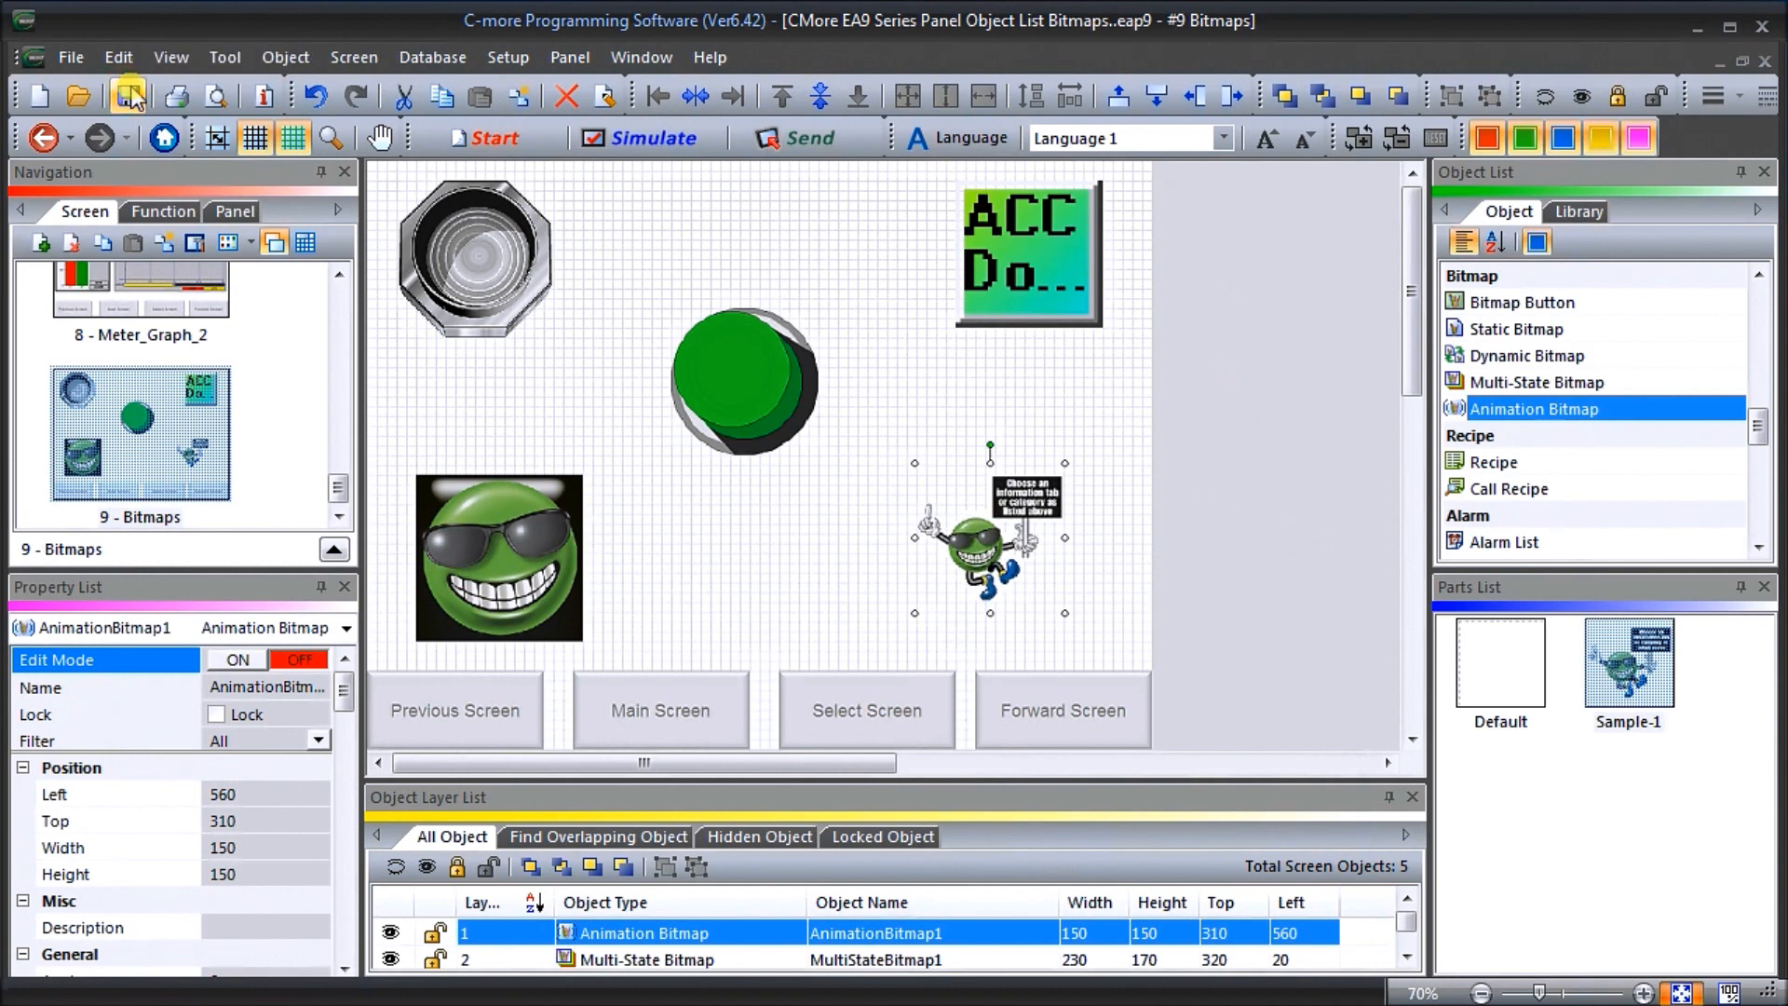
Start a simulation of the project on the EA9-T10CL target panel
click(630, 136)
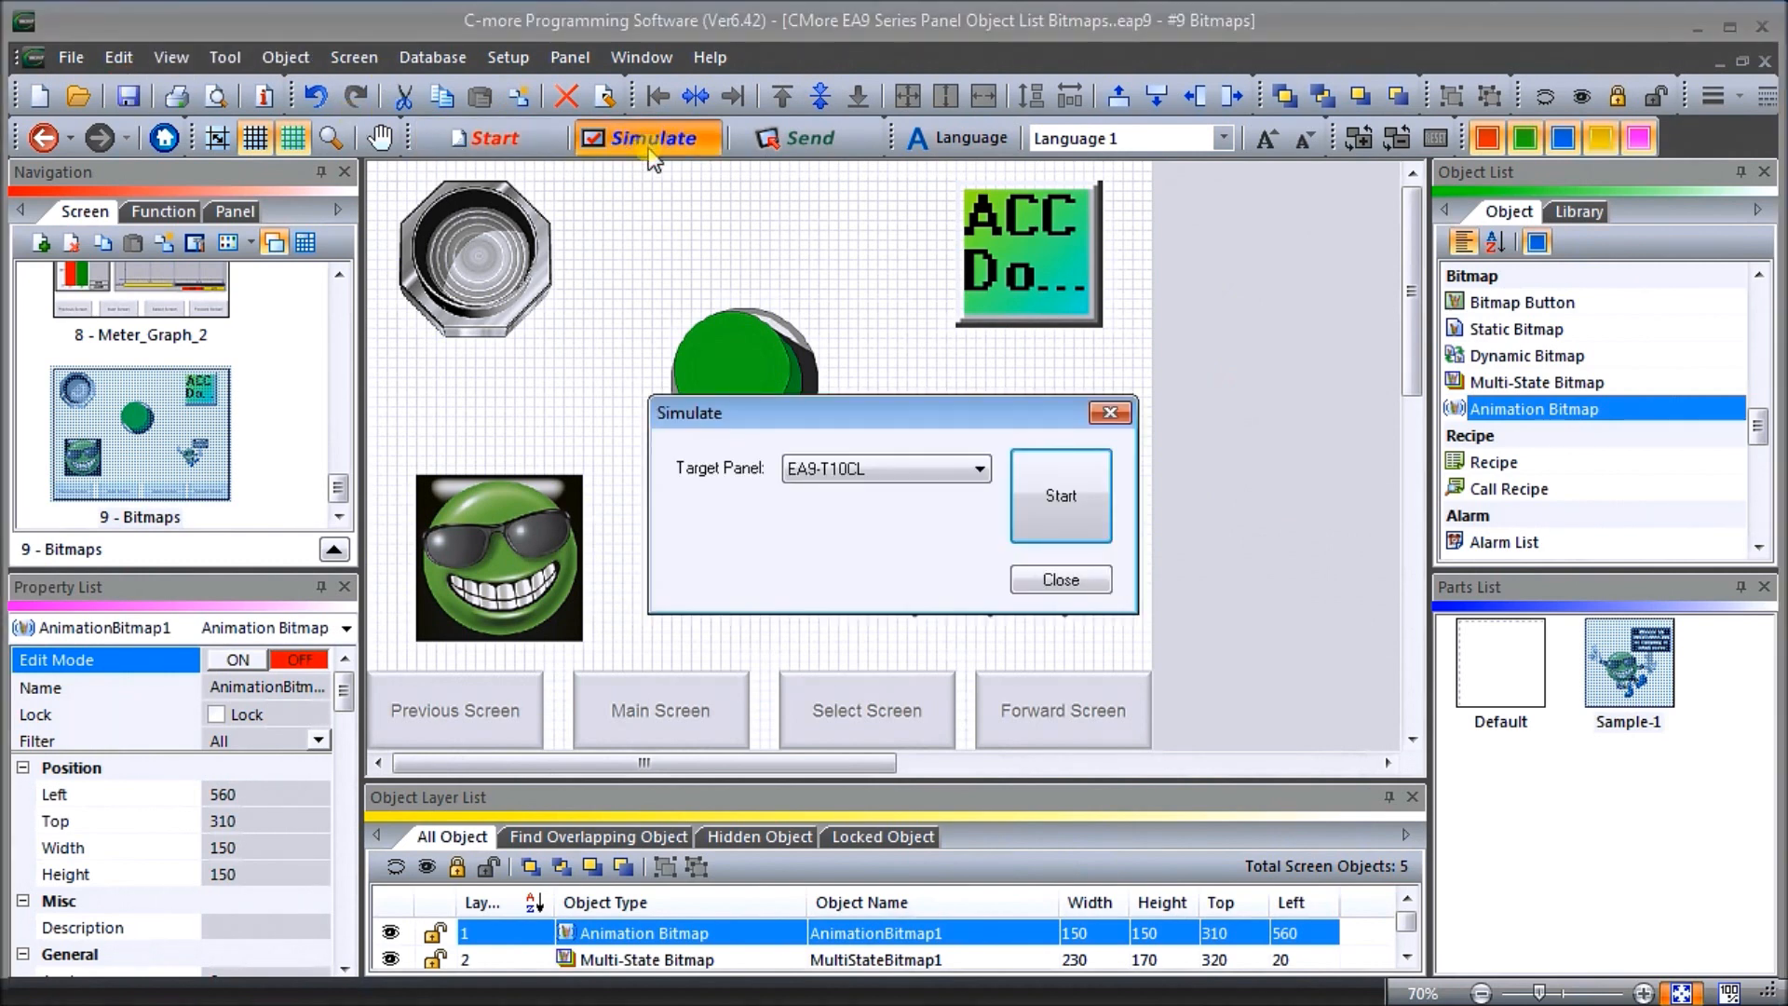
click(819, 479)
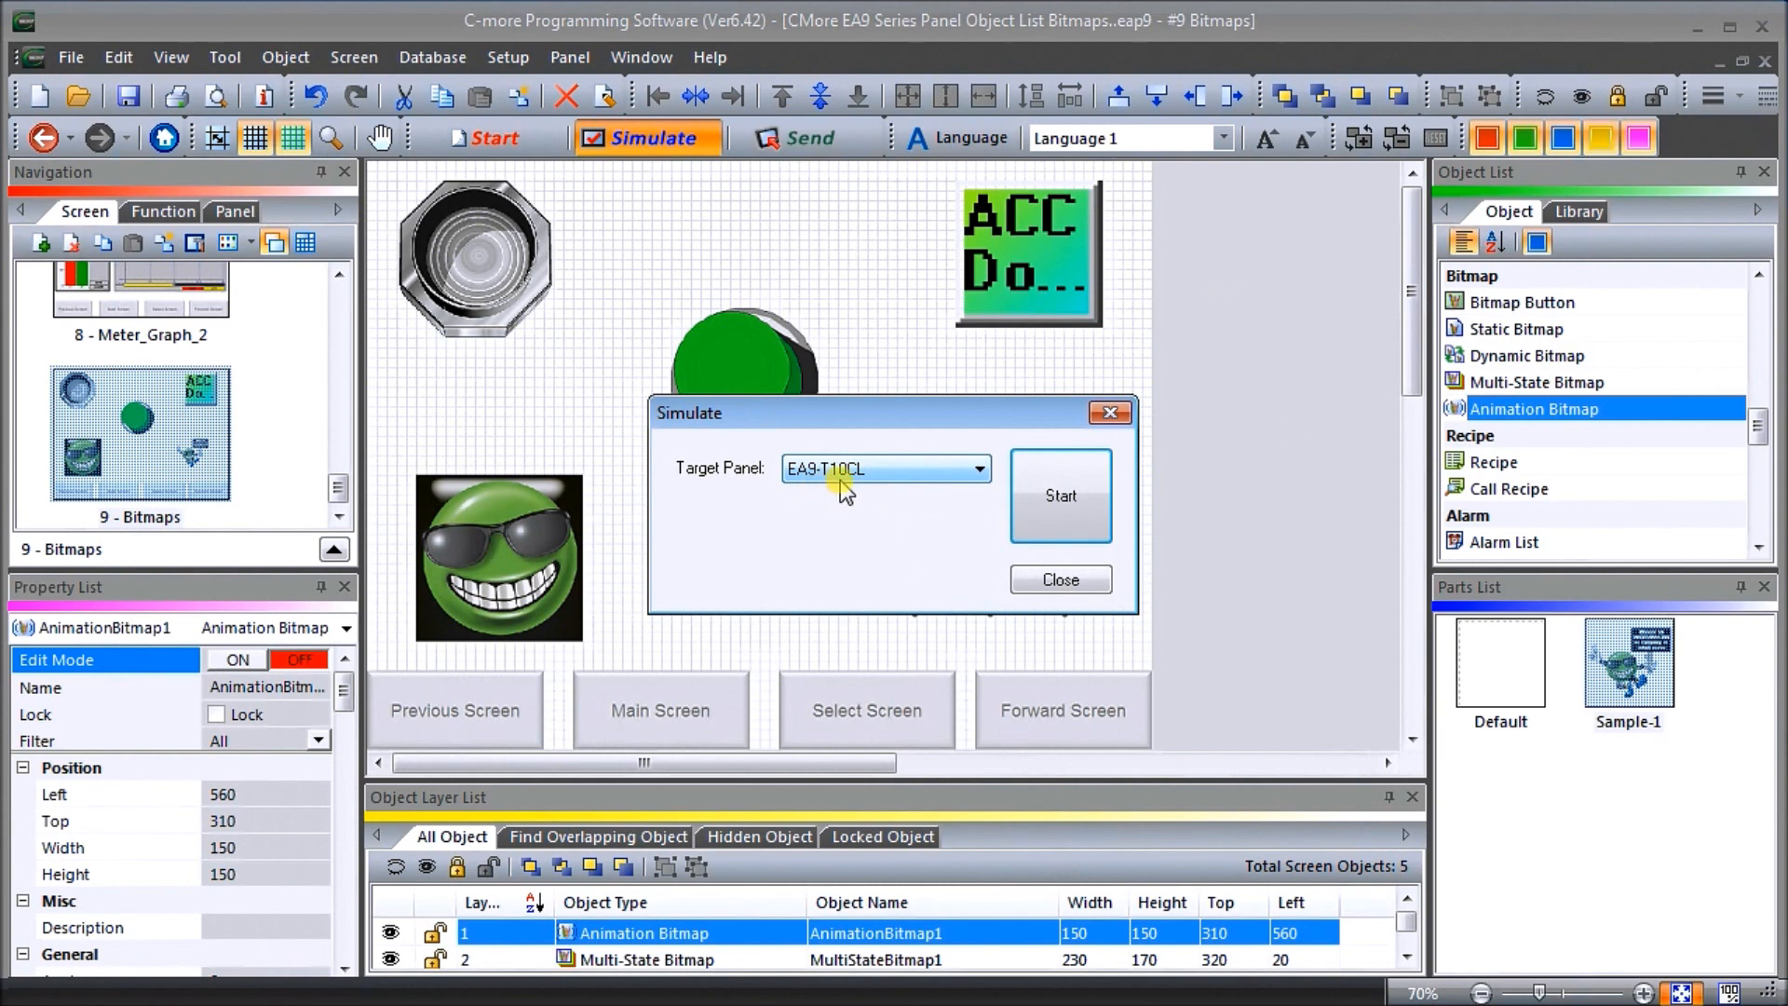
click(1060, 496)
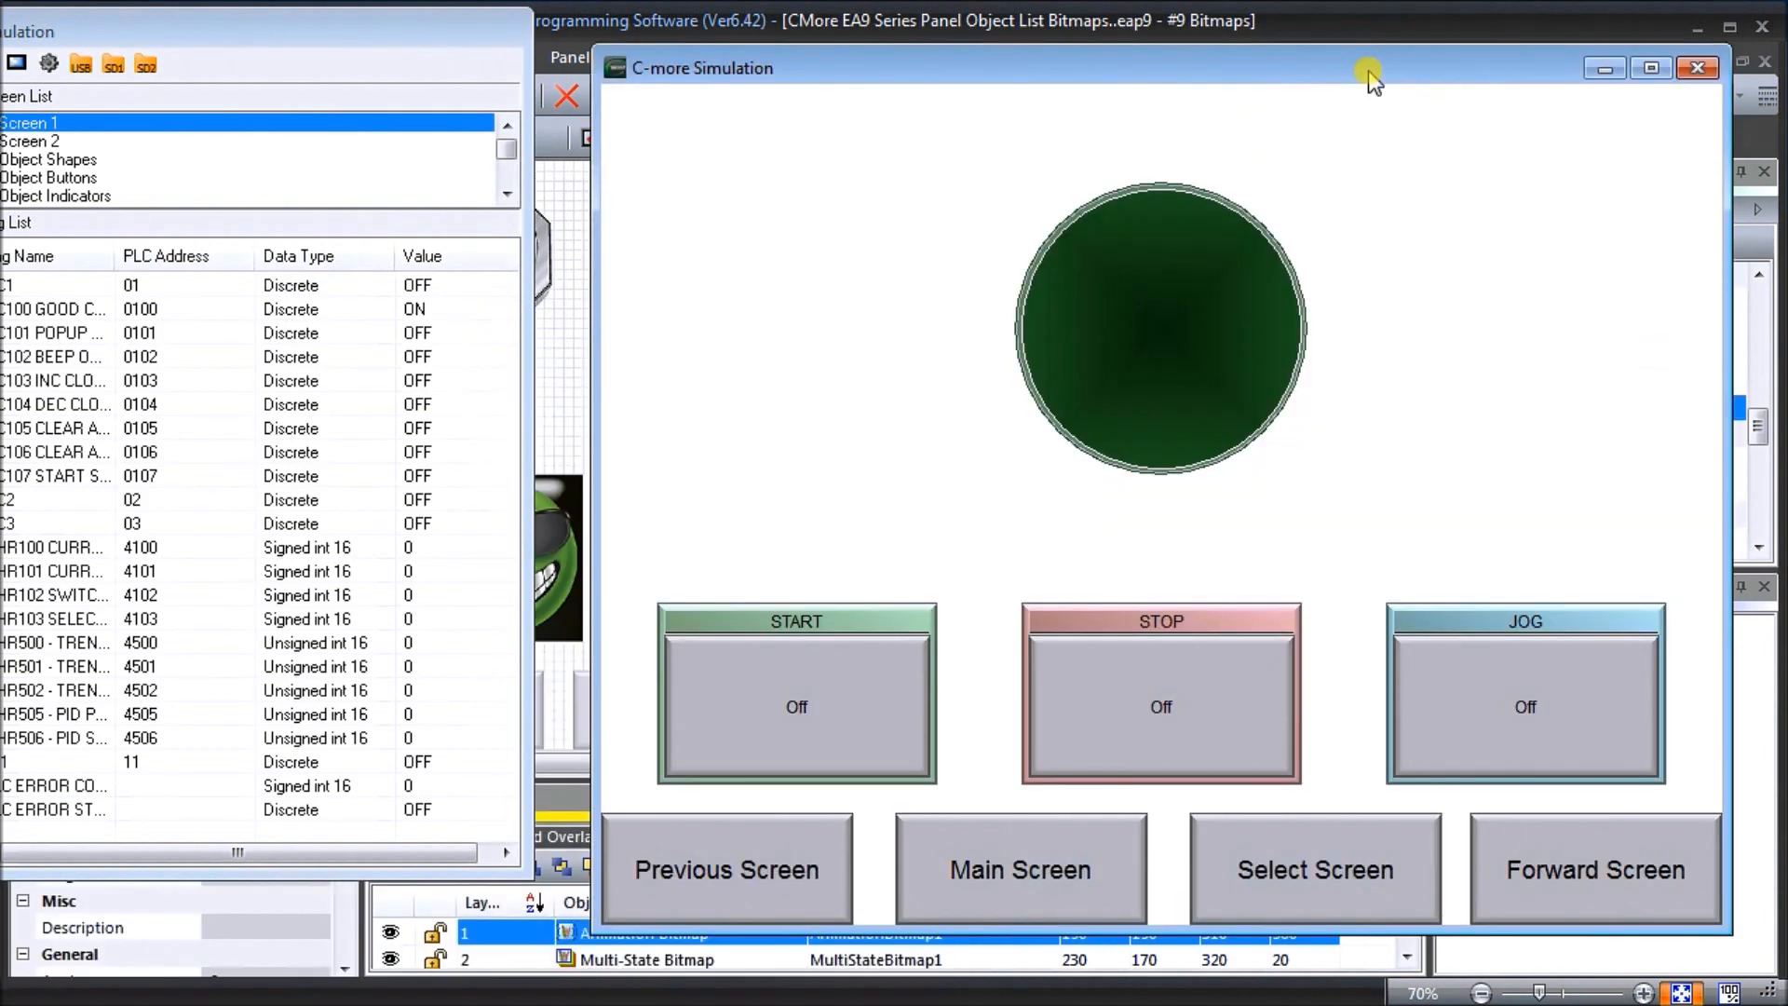
Bring the Simulation window fully into view, show the panel frame and go to the Bitmaps screen
drag(94, 17, 246, 40)
click(57, 74)
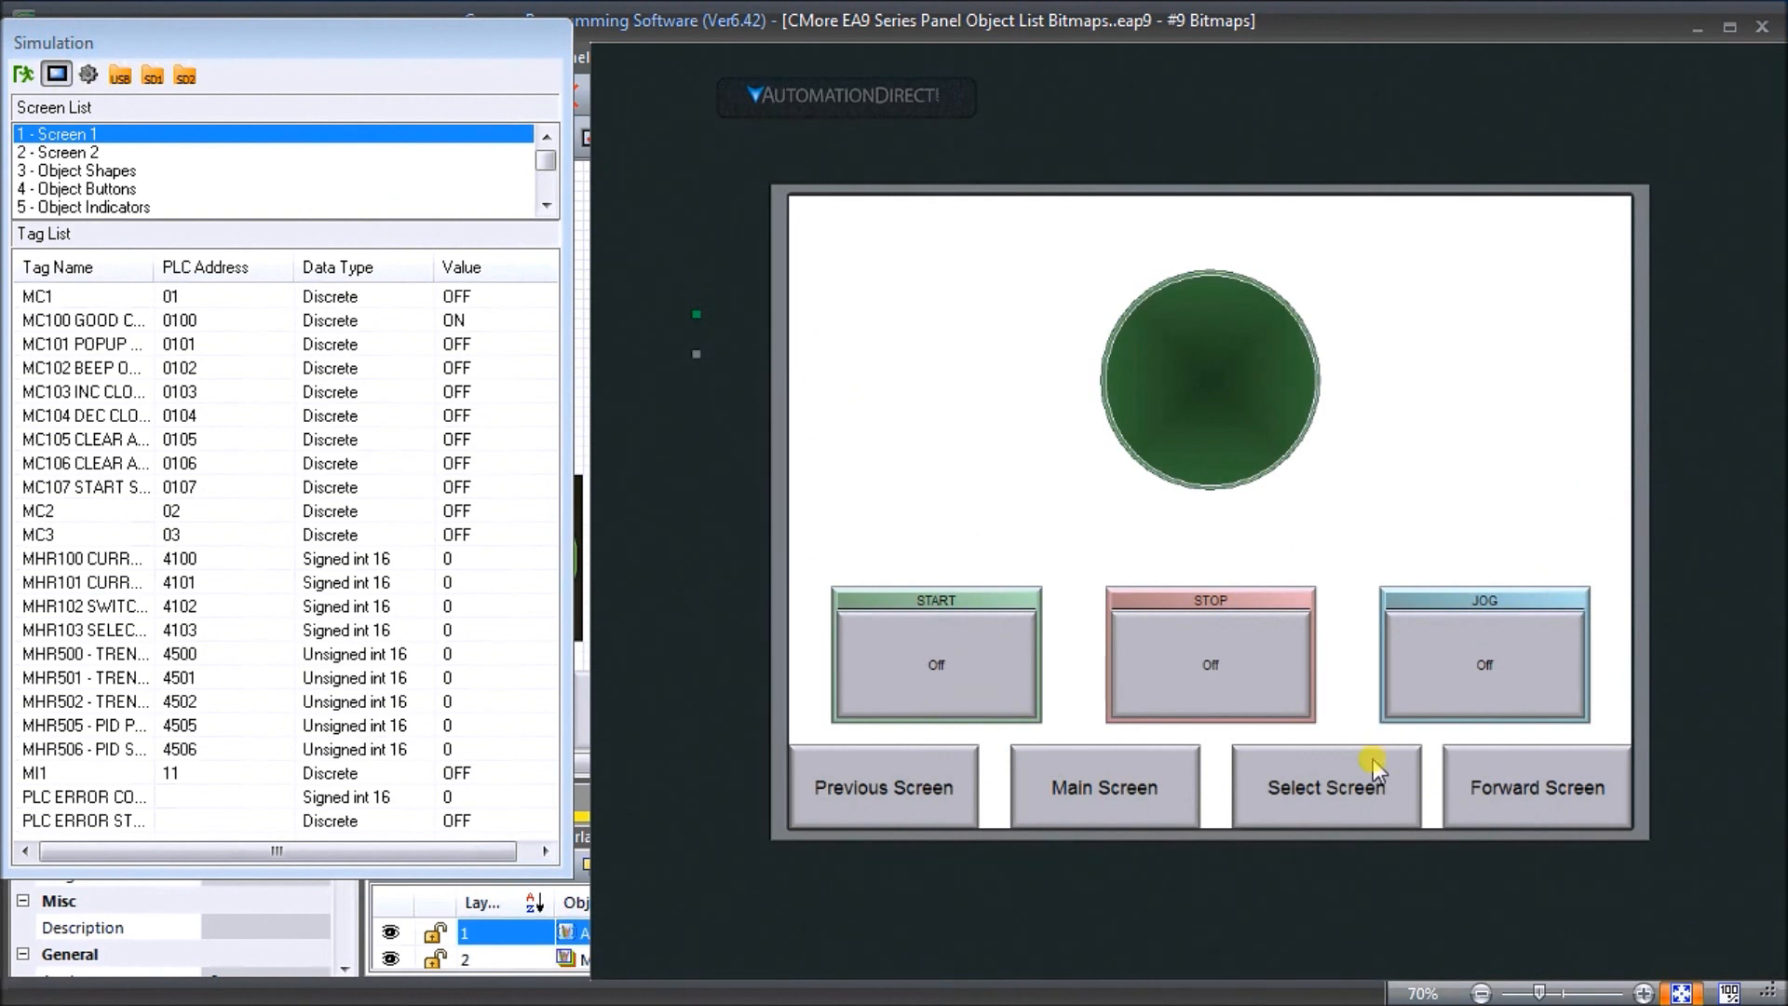
click(1346, 797)
click(1457, 587)
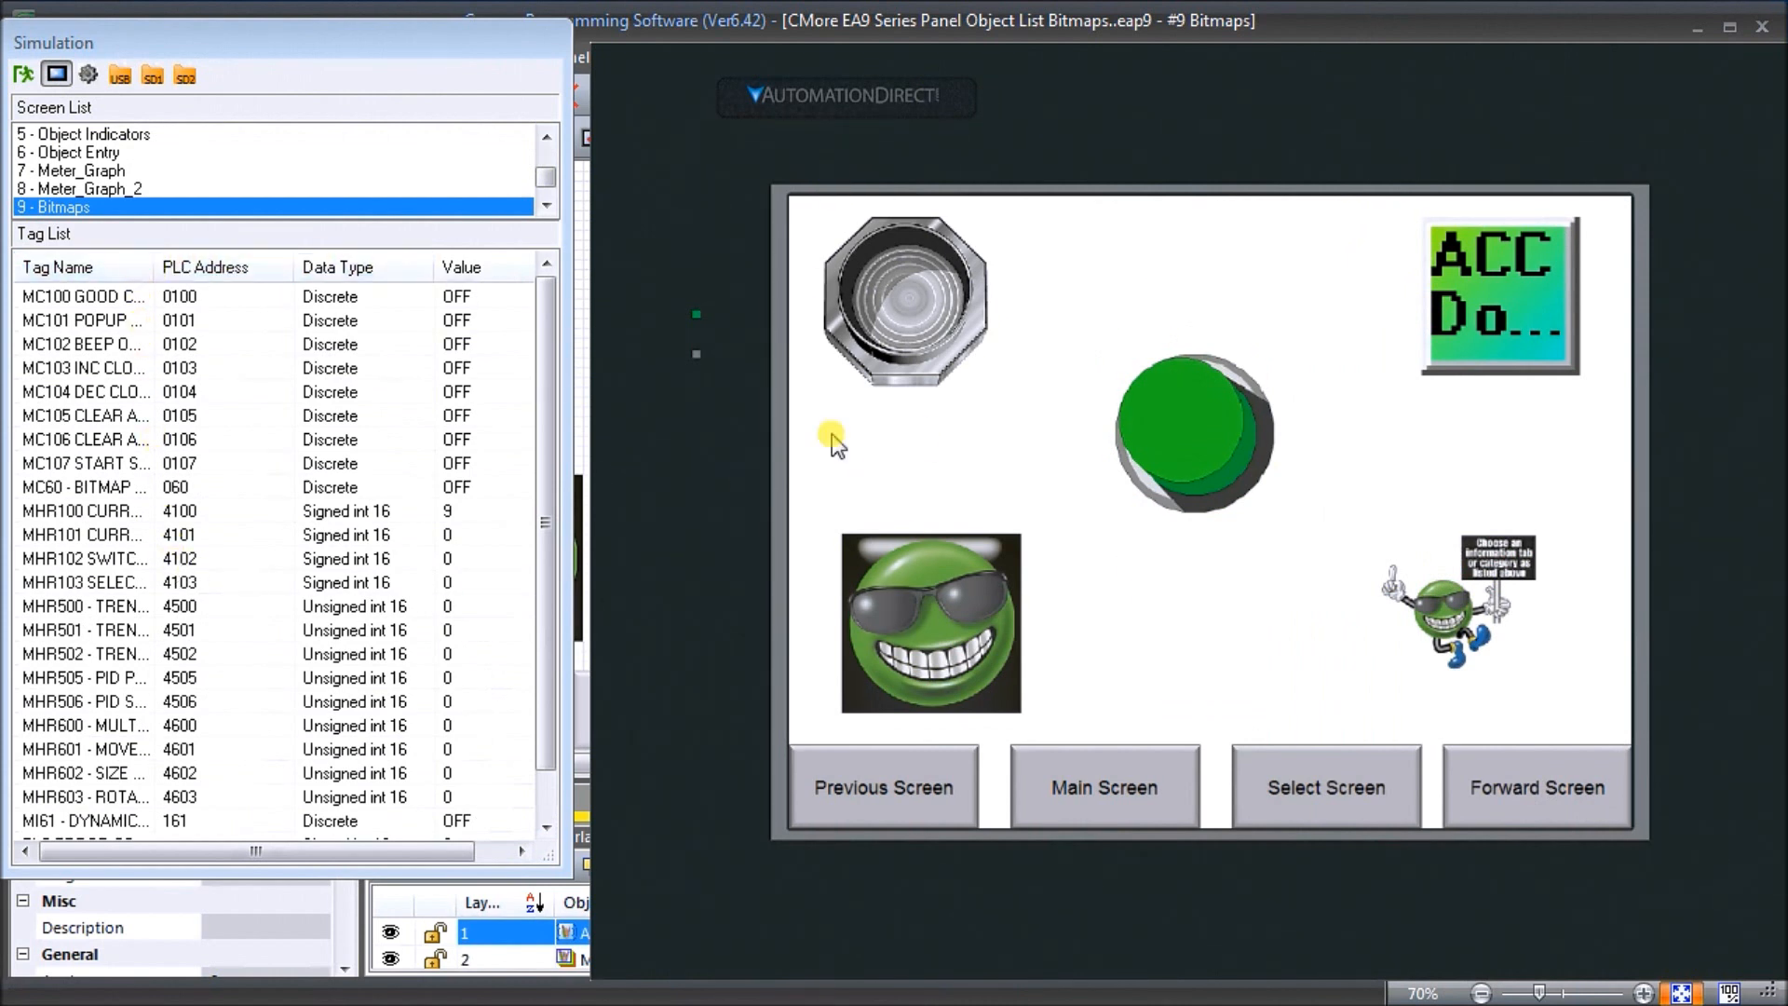
Test the bitmap button on the simulated screen by toggling it several times, leaving it on
click(892, 309)
click(890, 308)
click(890, 307)
click(890, 304)
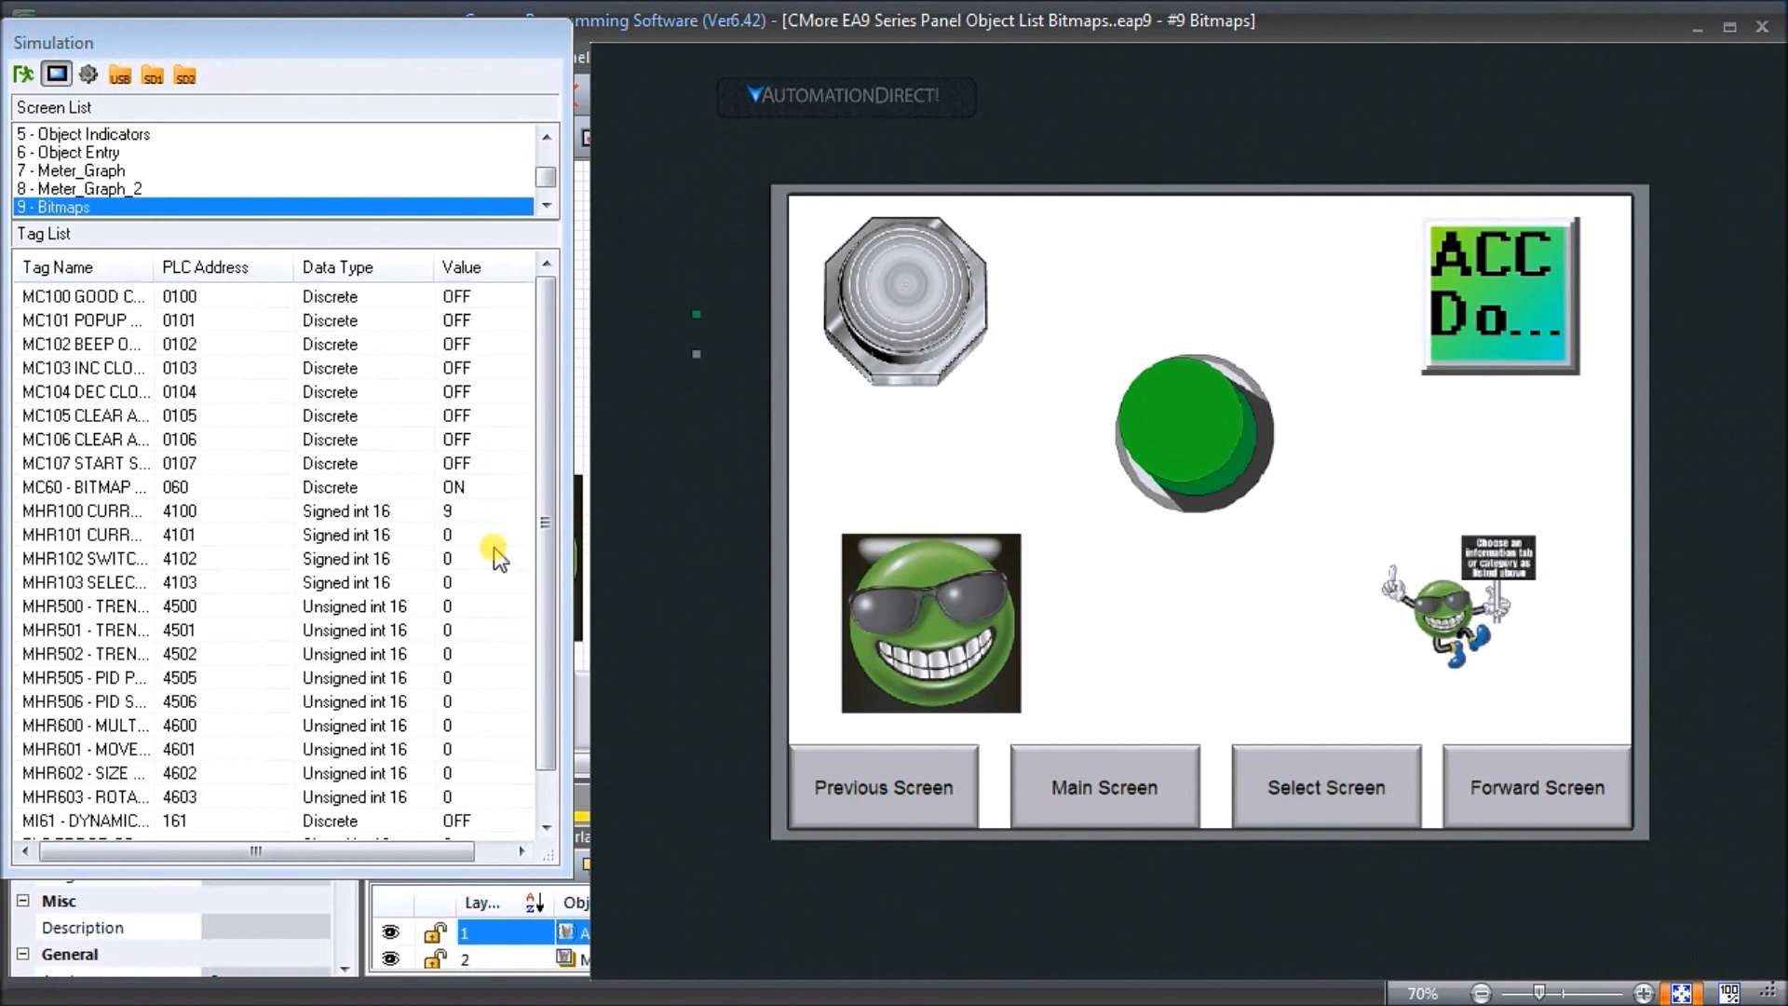
Test the dynamic bitmap by toggling its MI61 tag on and off, leaving it off
click(466, 823)
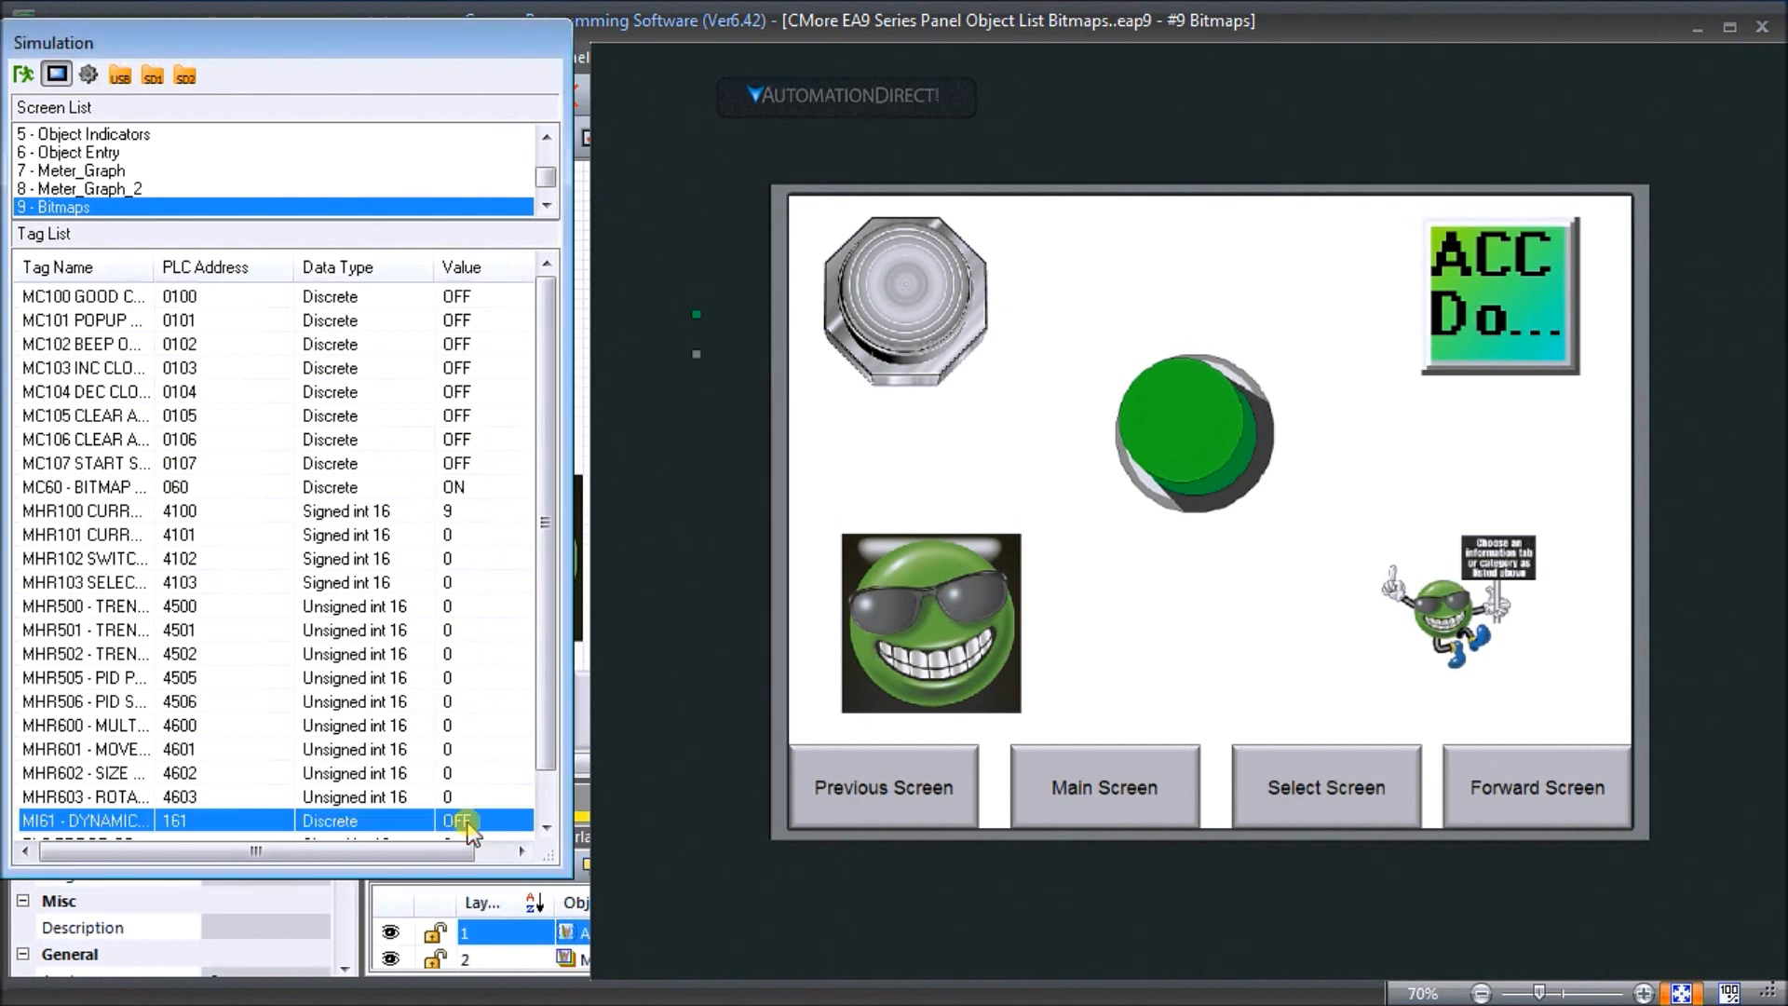
click(466, 823)
click(465, 824)
click(466, 823)
click(466, 823)
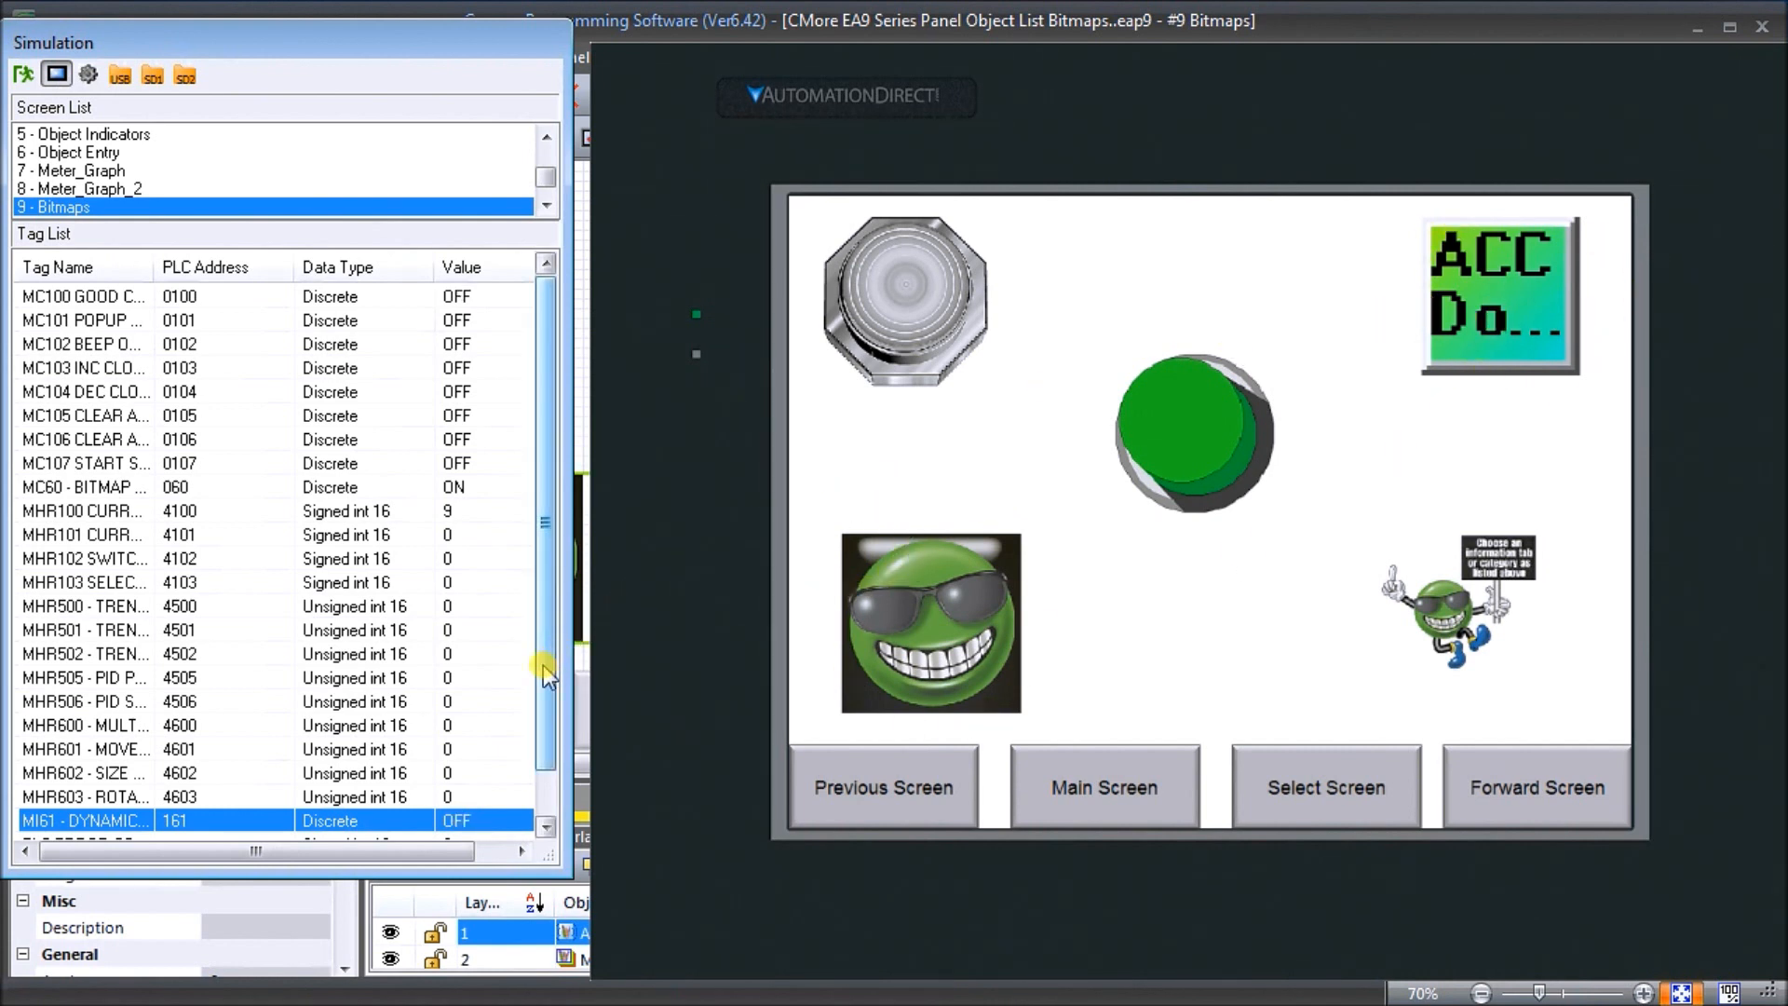
Test the multi-state bitmap by setting its MHR600 tag to 1 and then to 2
scroll(544, 665, down, 1)
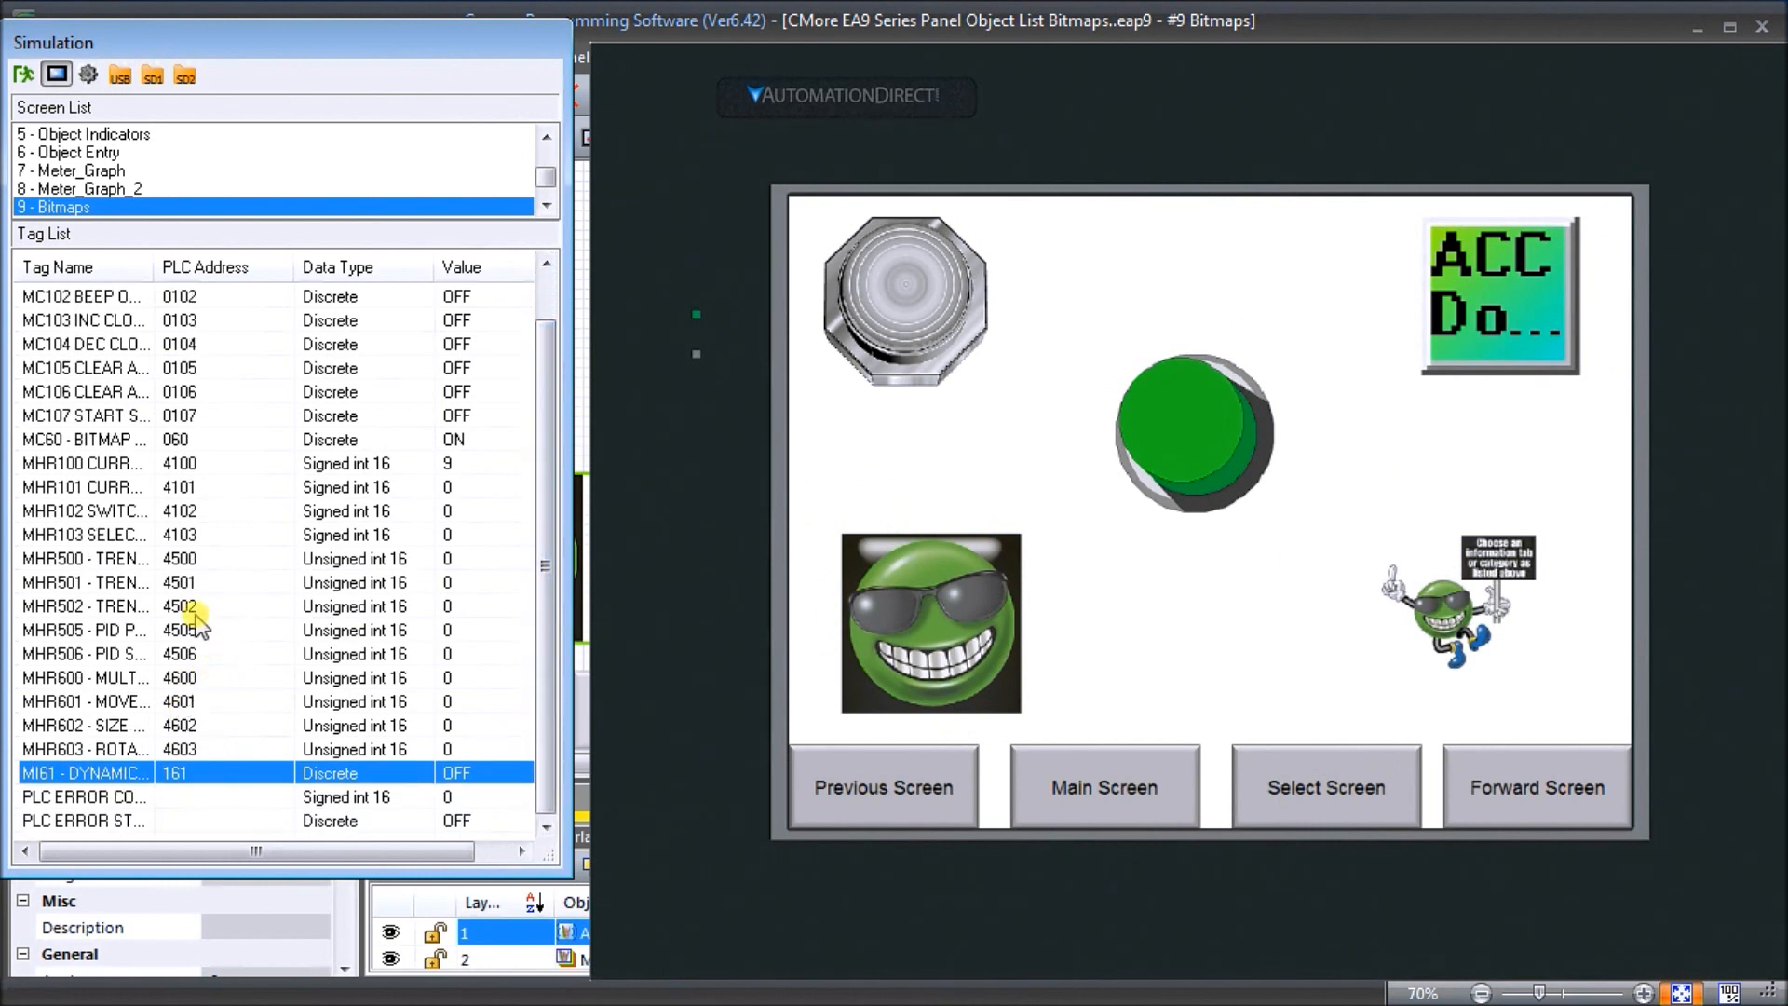
click(207, 678)
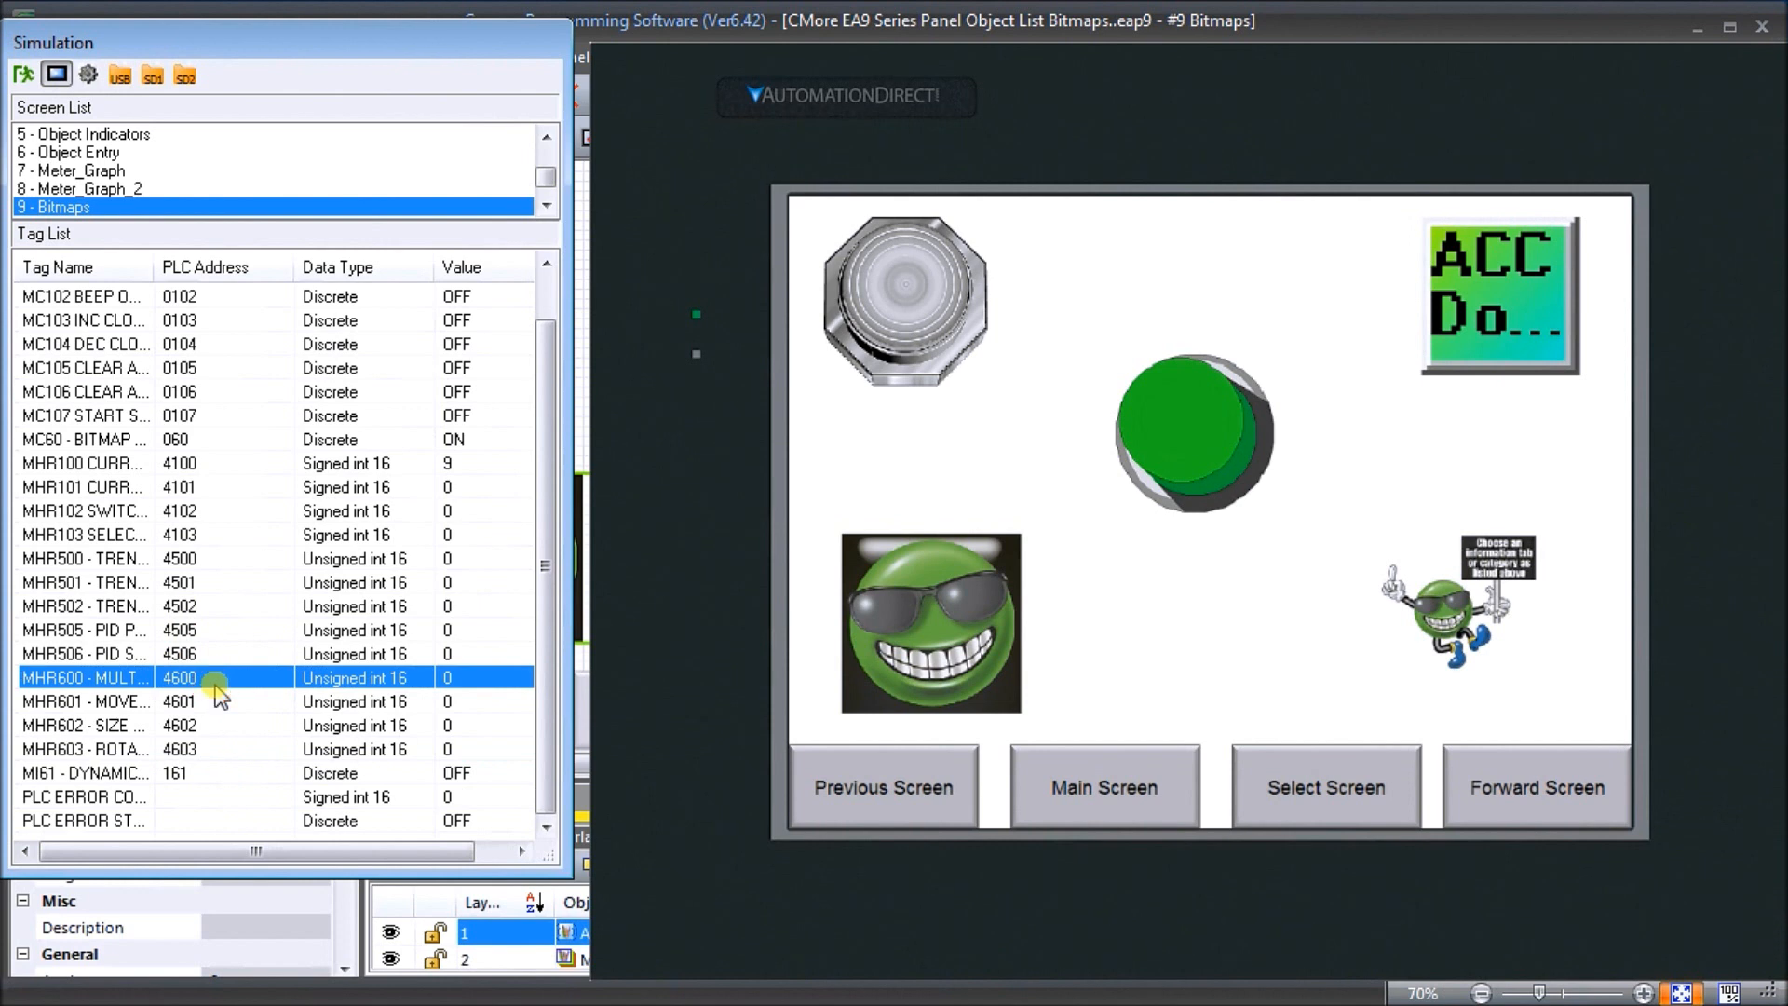
click(471, 678)
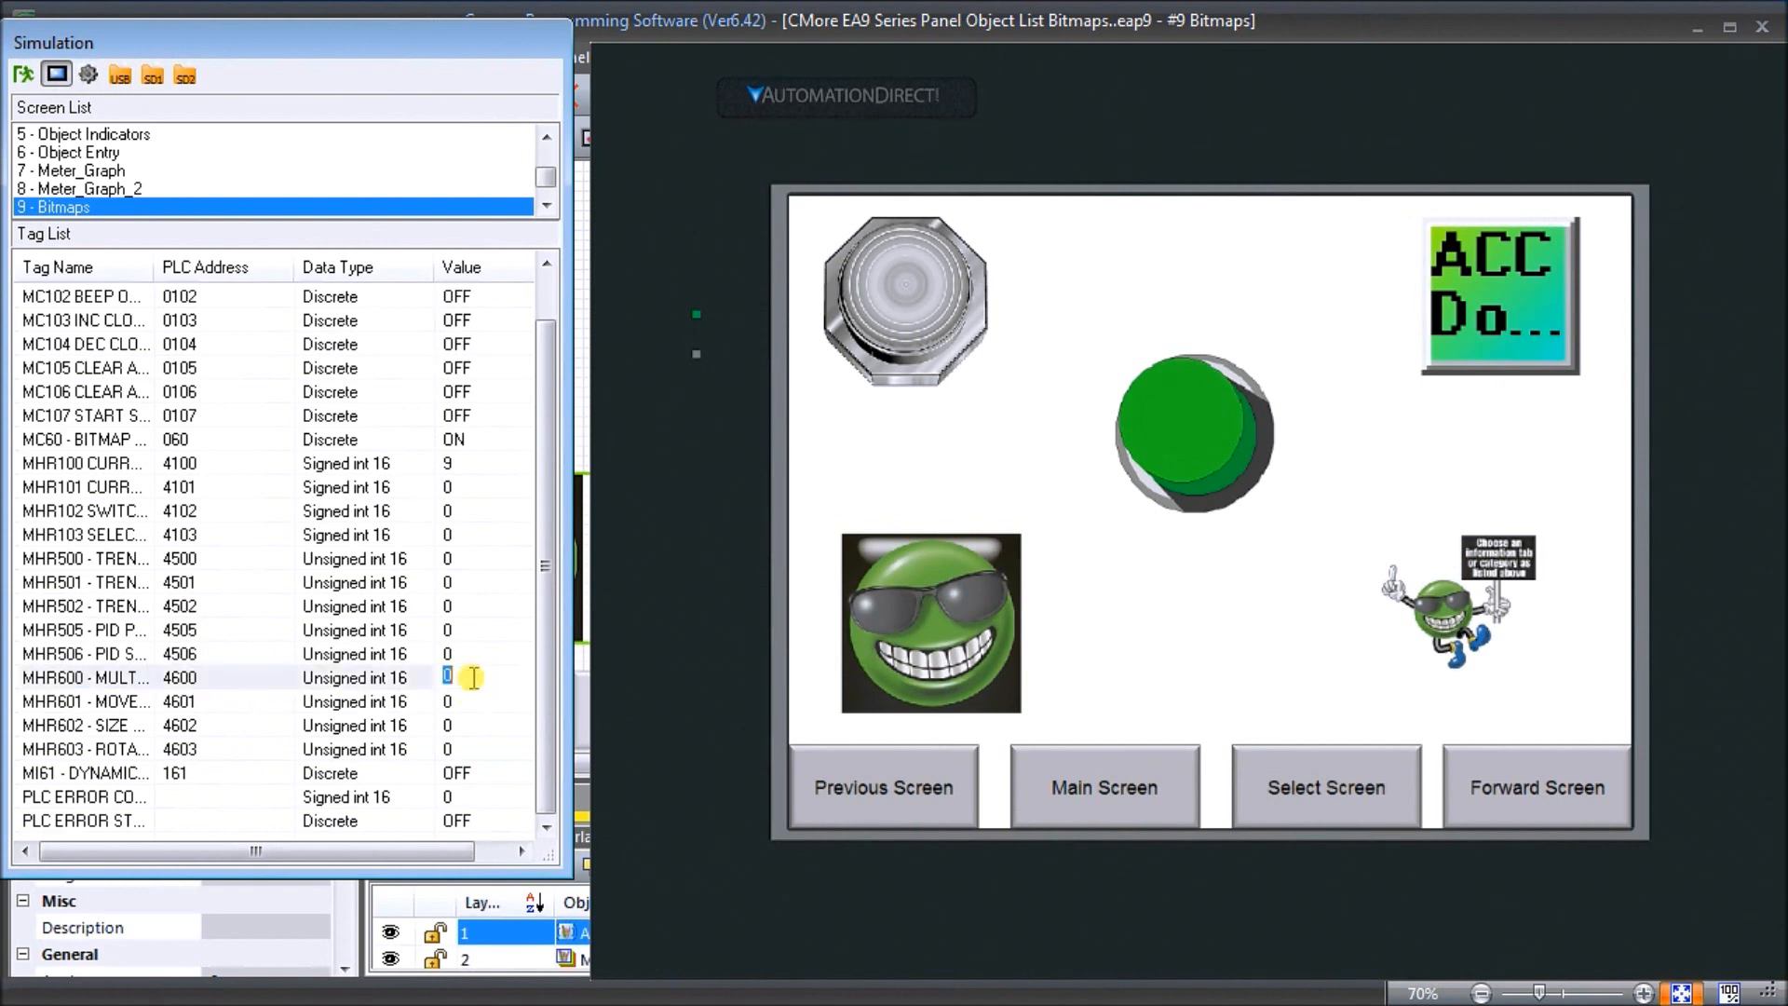
text(1)
click(469, 678)
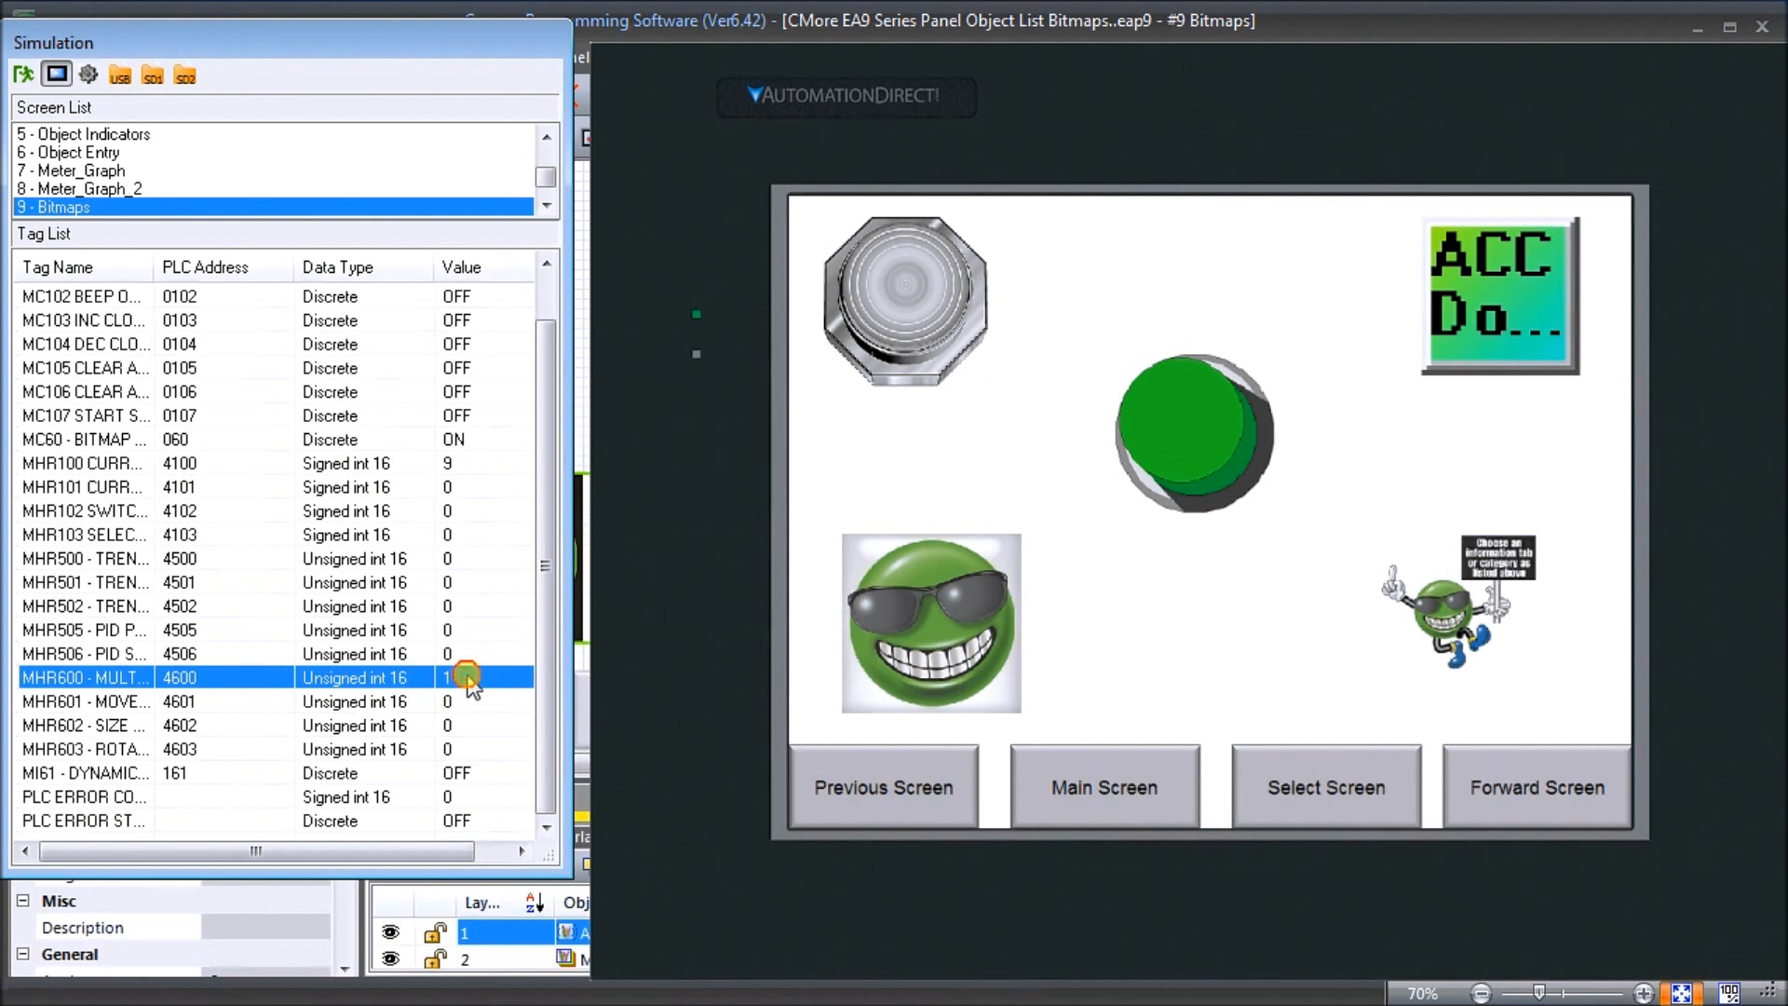
click(468, 678)
text(2)
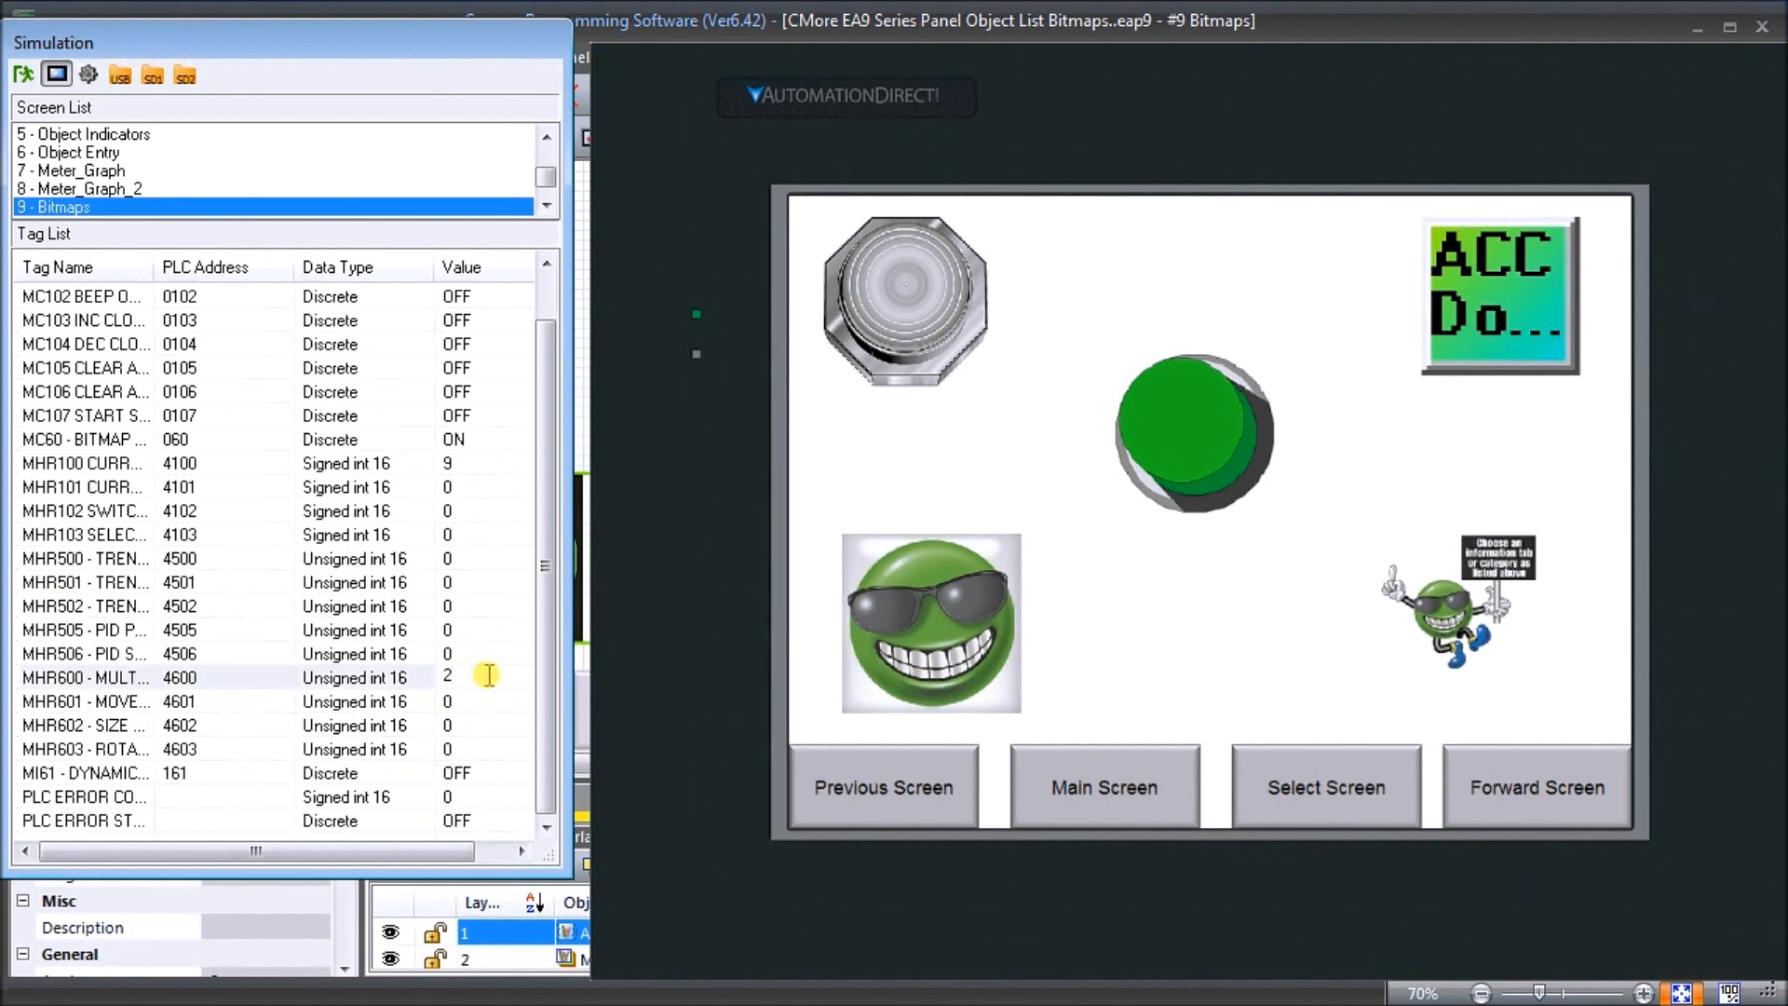
key(Return)
Set the MHR600 multi-state bitmap tag to 3 and then to 4 to test those states
click(488, 678)
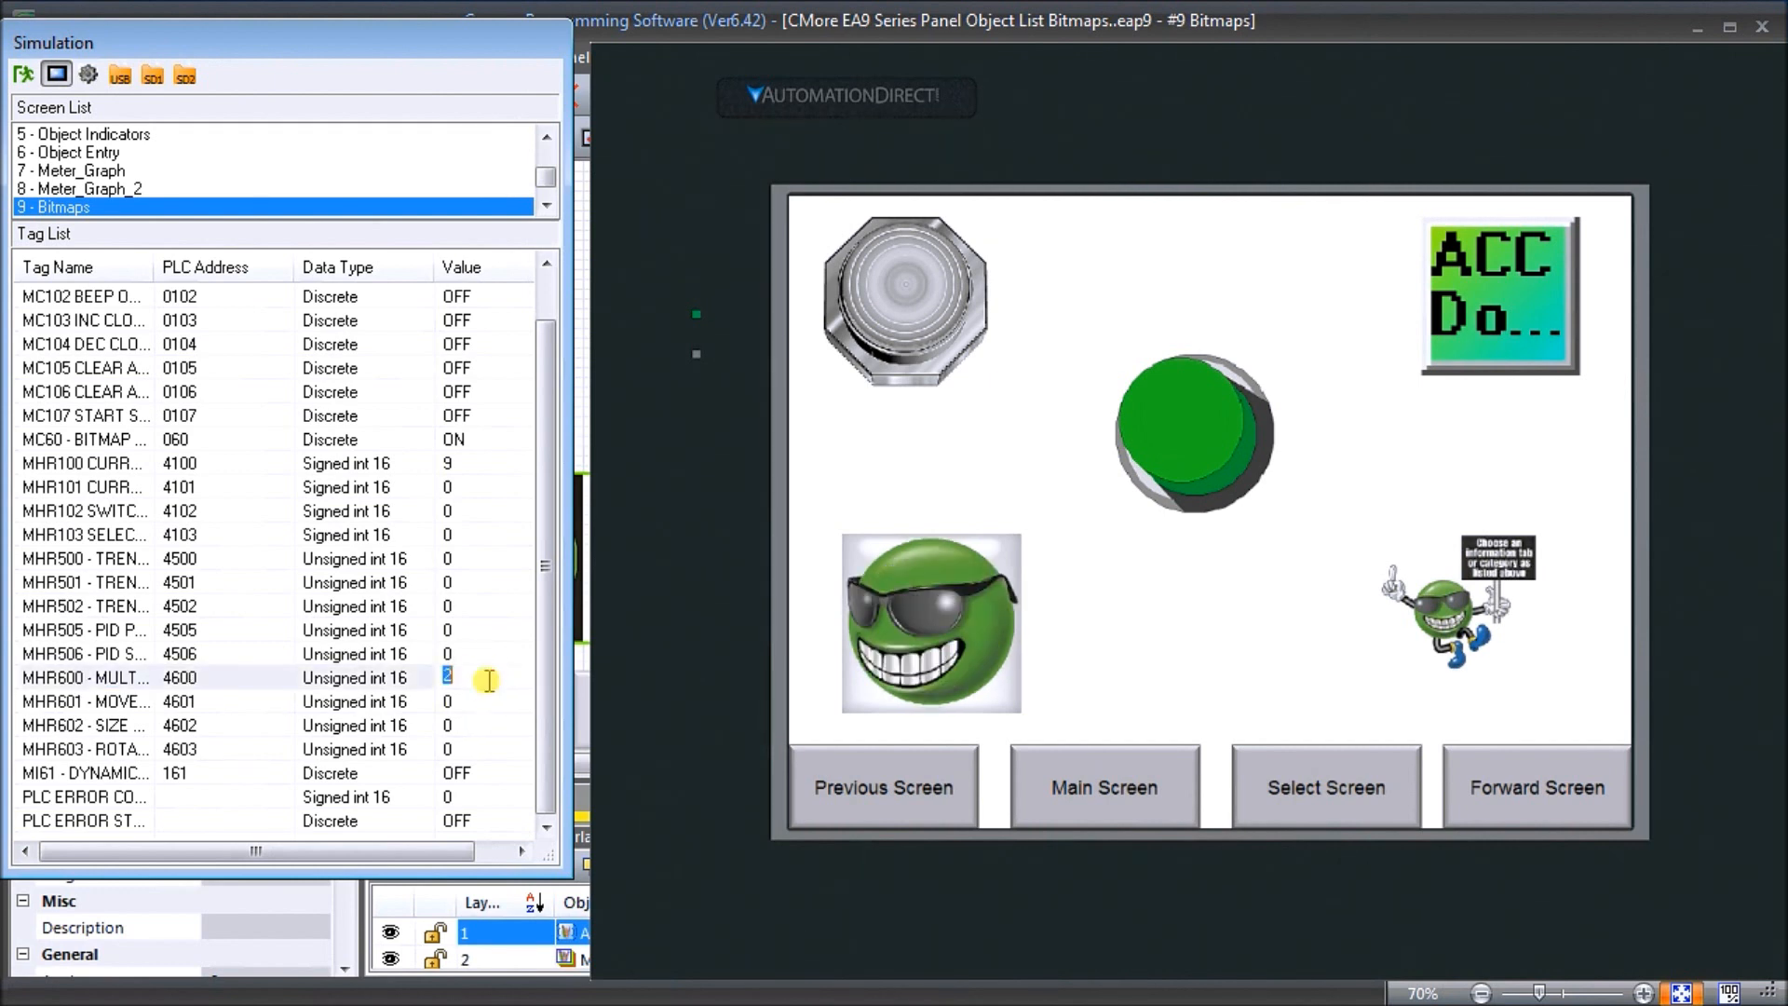
text(4)
key(BackSpace)
text(3)
key(Return)
click(480, 671)
text(4)
key(Return)
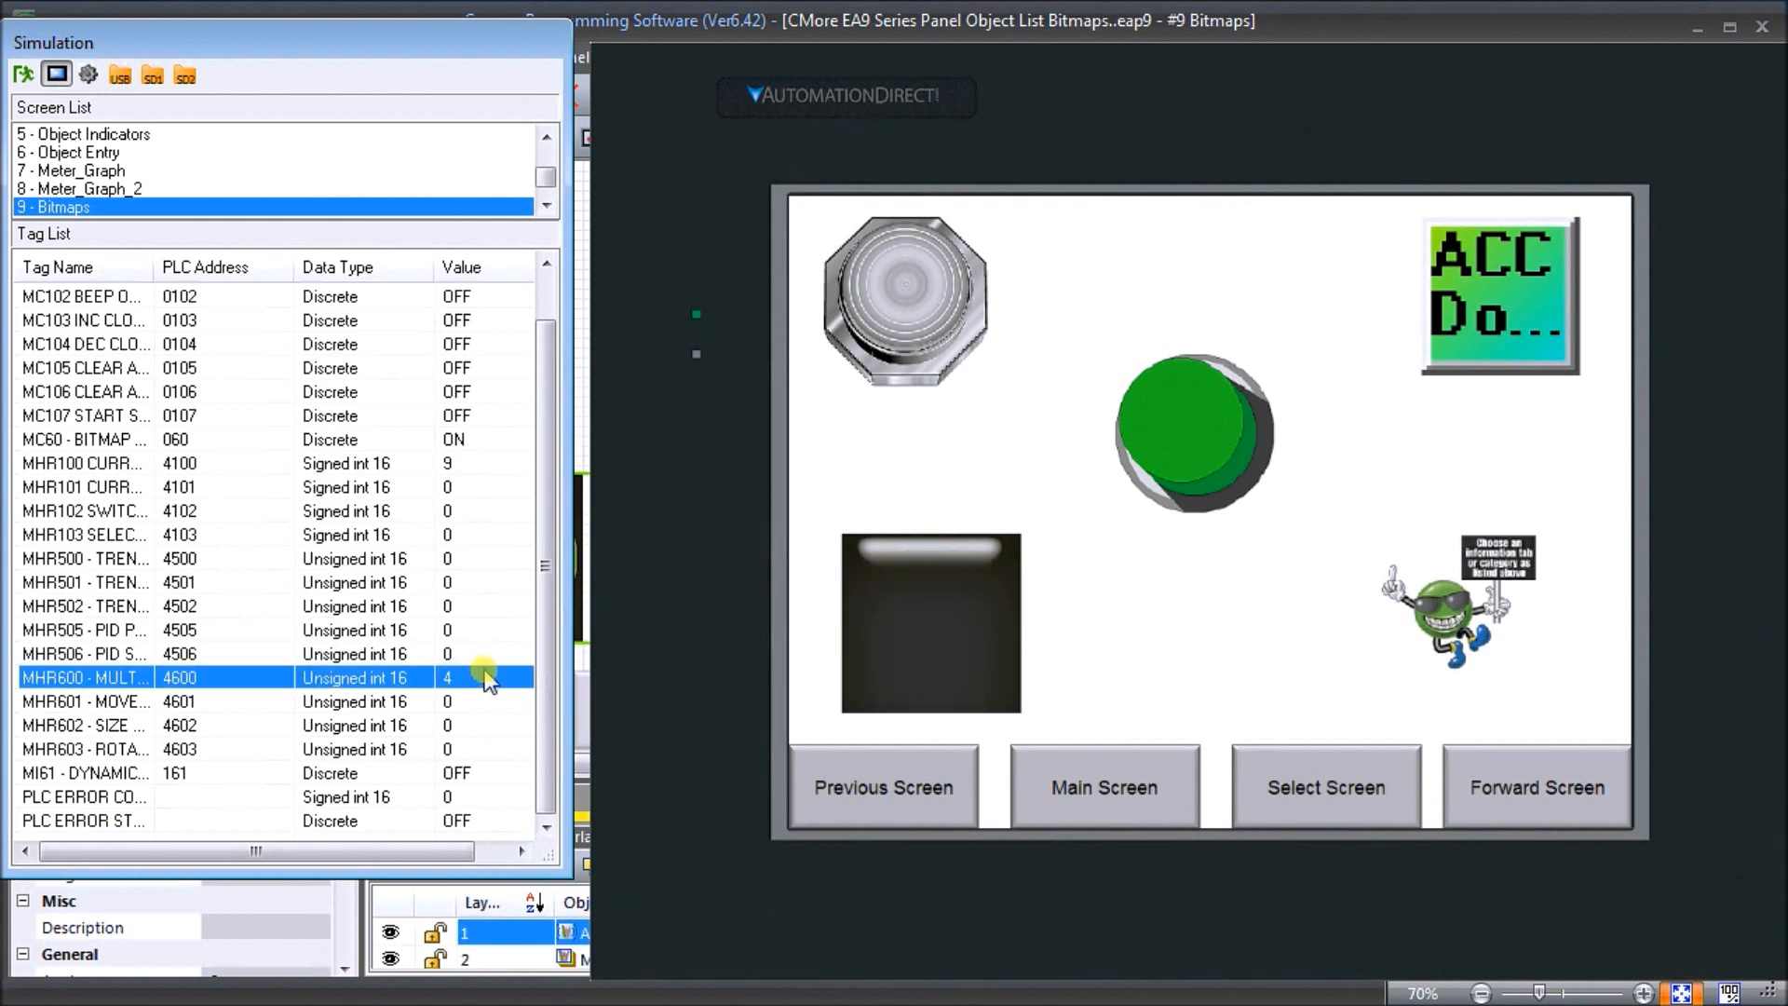
Return the MHR600 multi-state bitmap tag to 0, test the value 5, and set it back to 0
click(481, 675)
text(0)
key(Return)
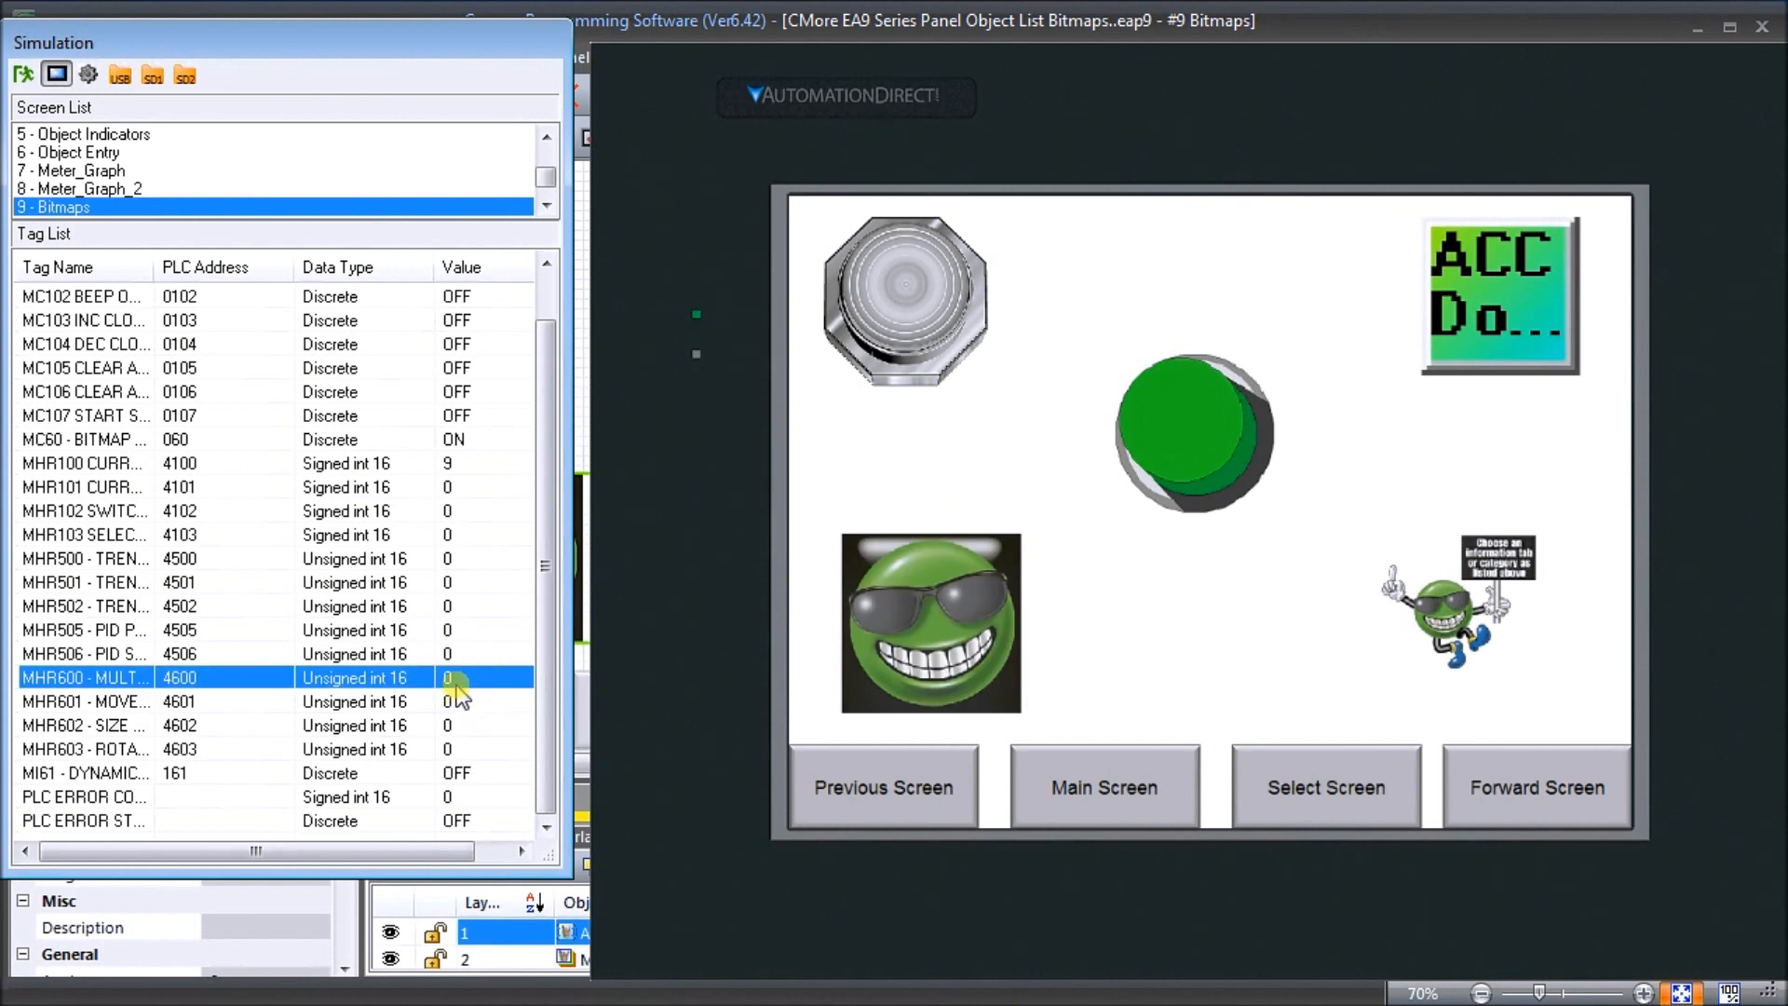
click(456, 678)
text(5)
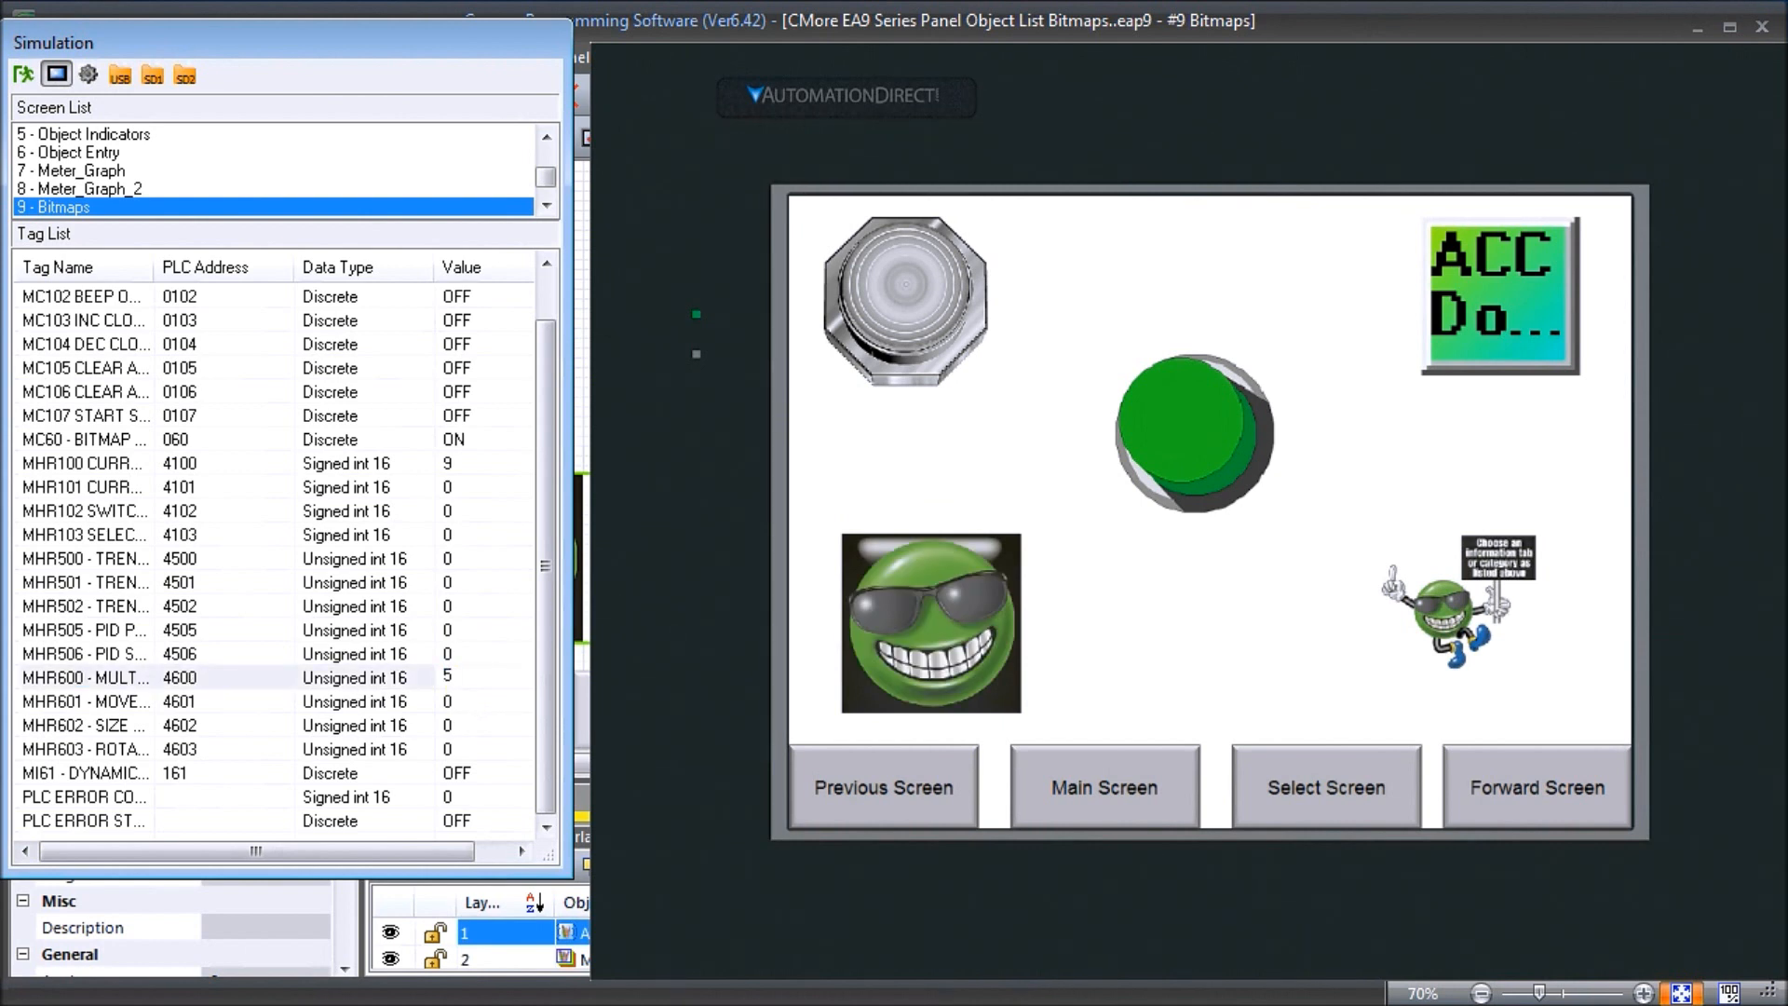
key(Return)
click(457, 680)
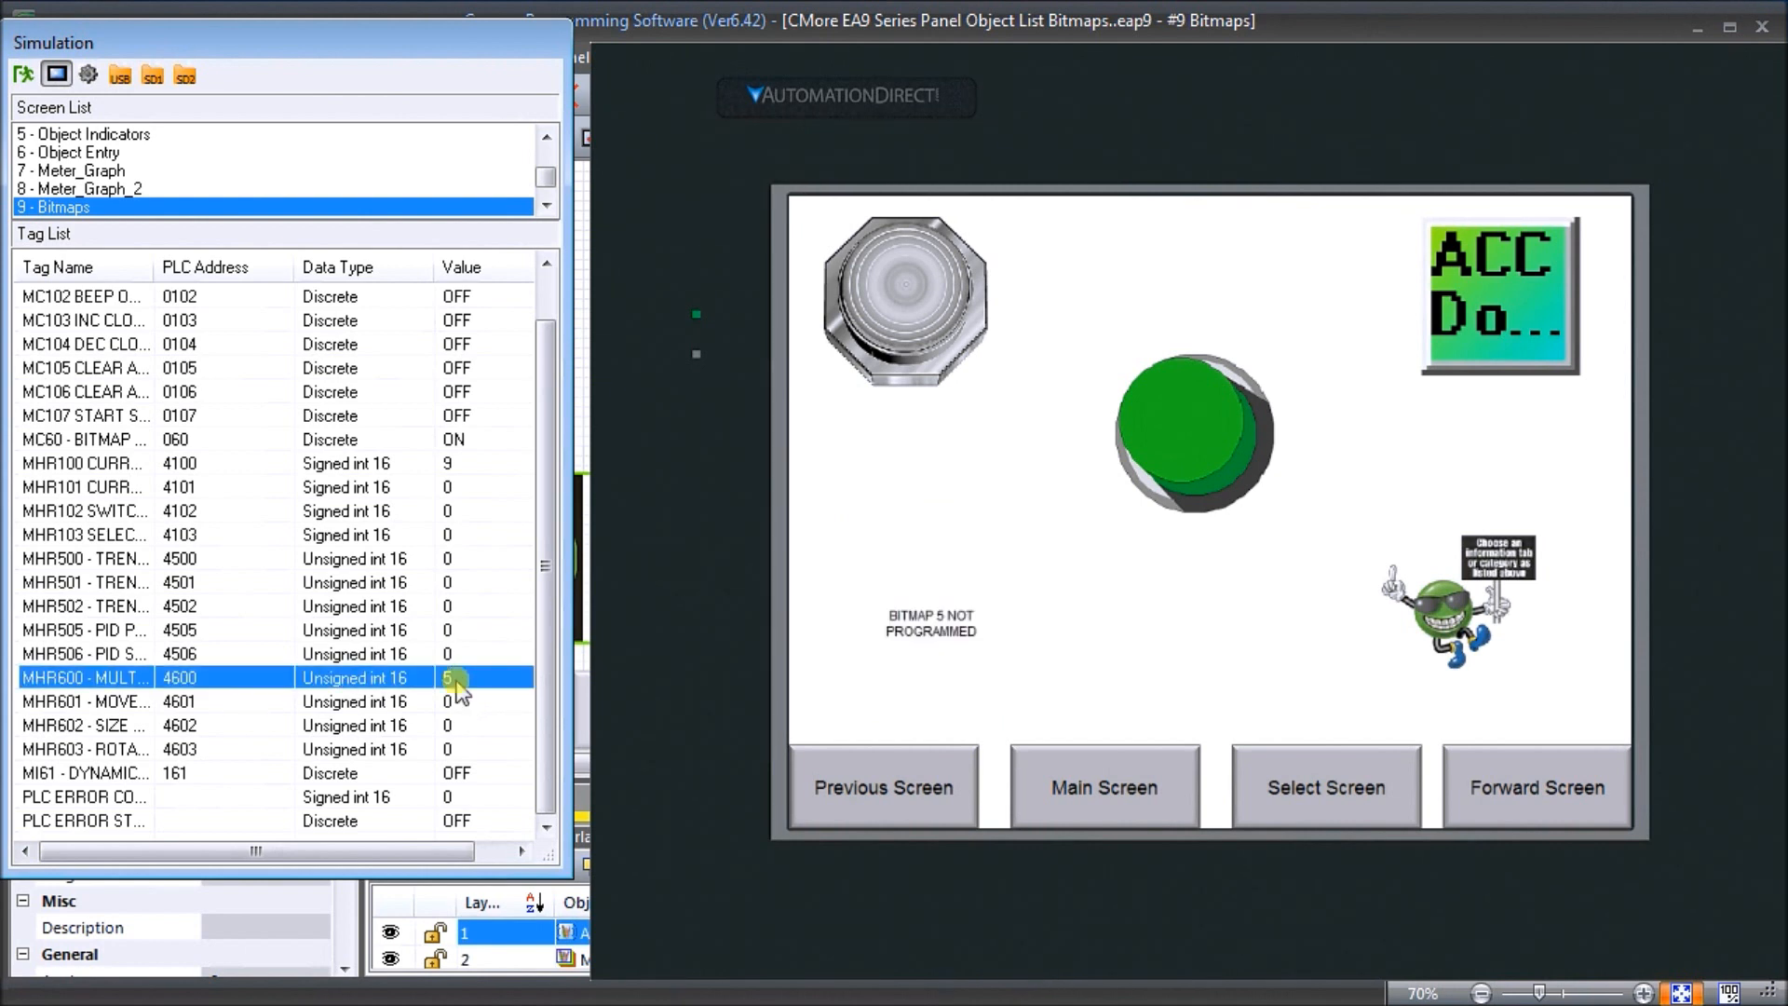
click(456, 679)
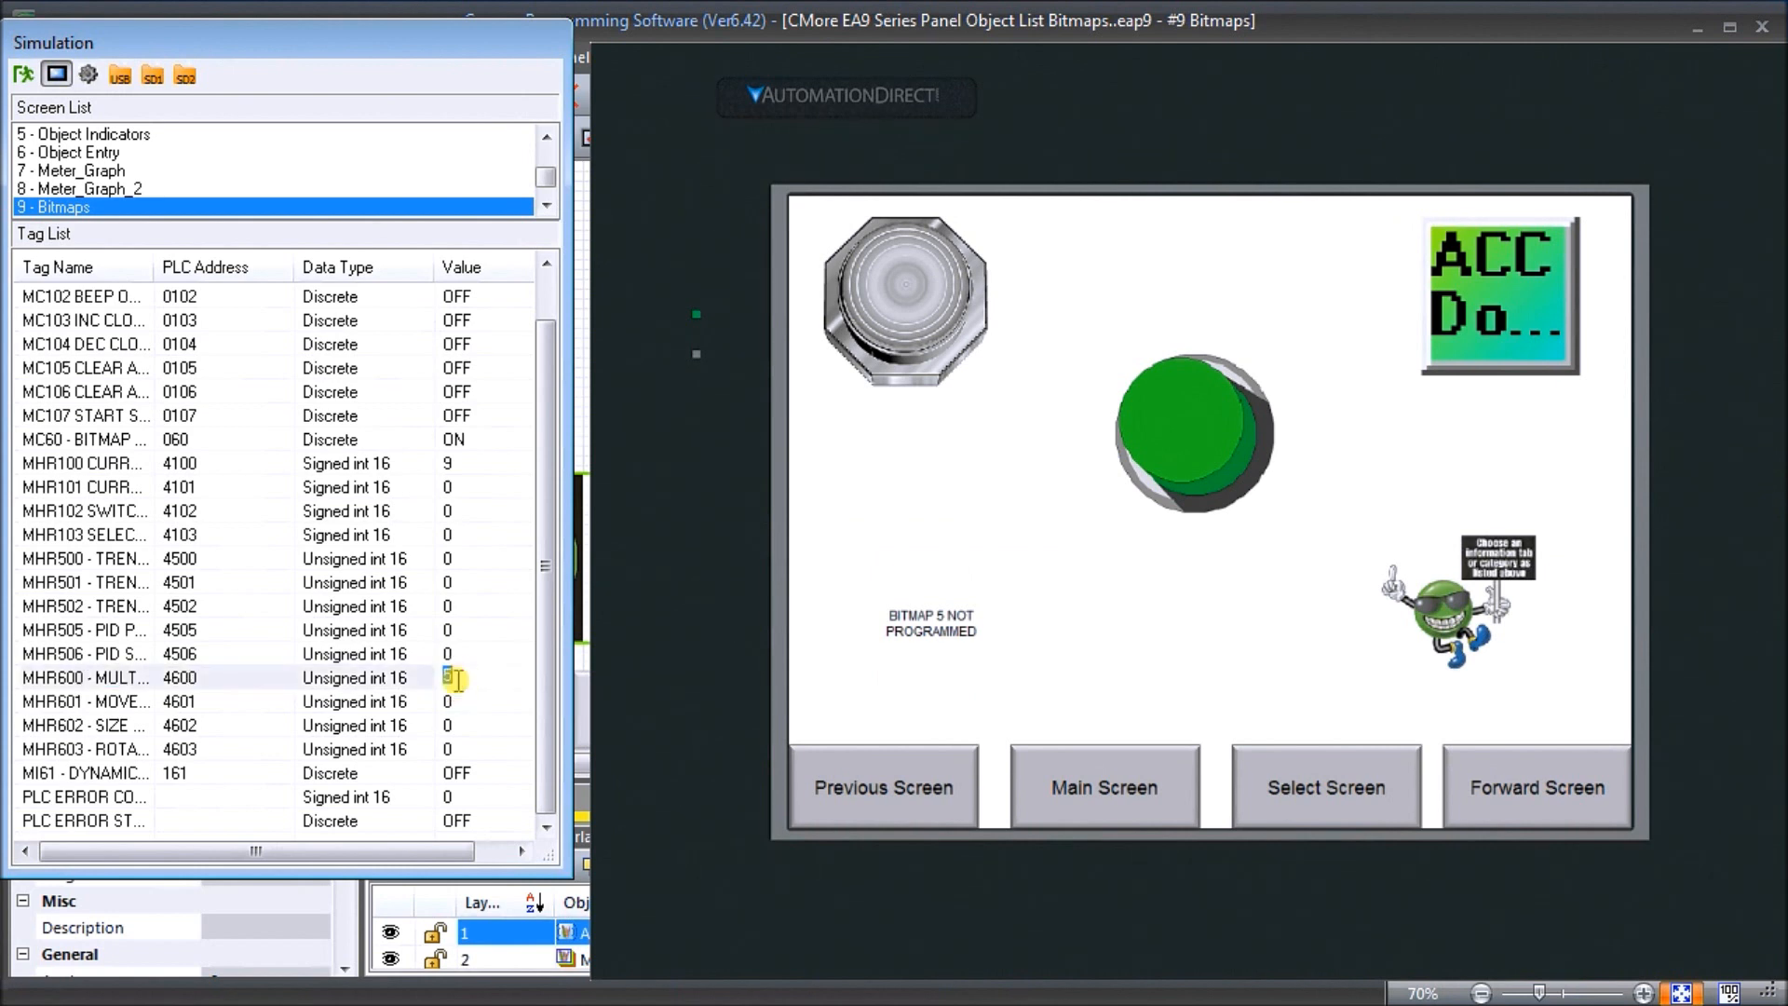
text(0)
key(Return)
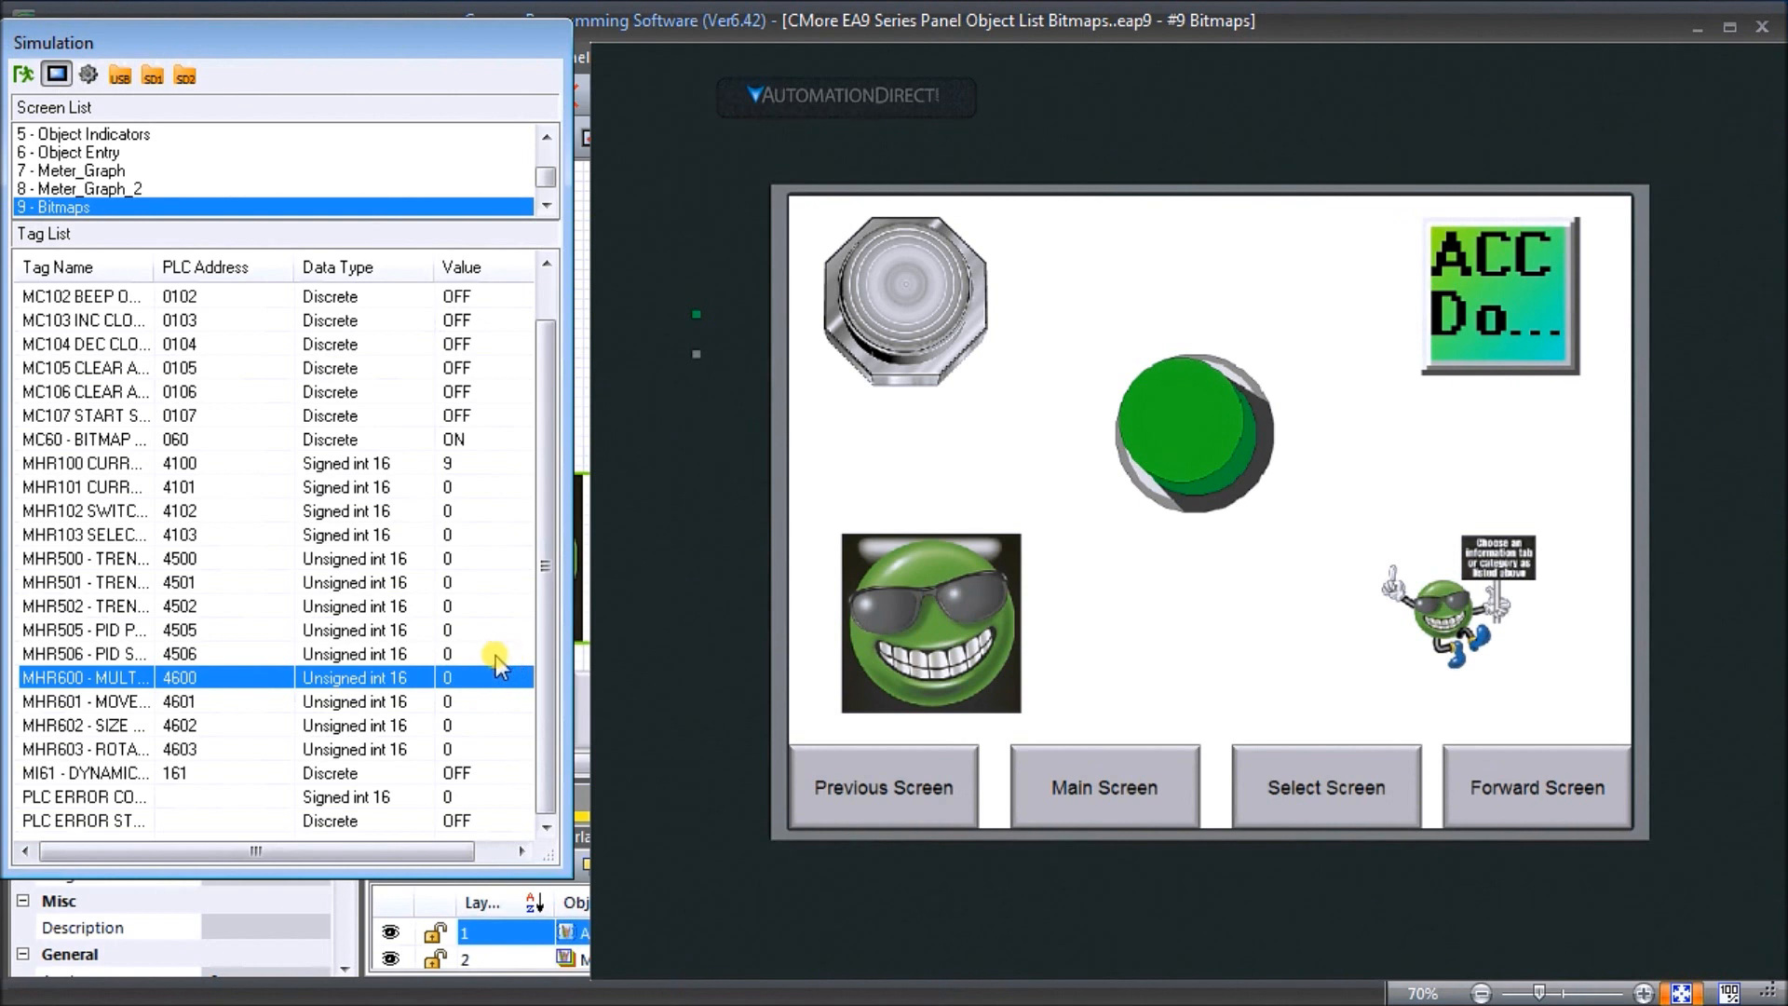
Set the MHR601 move tag to 2000 to test the animation bitmap's movement
click(193, 700)
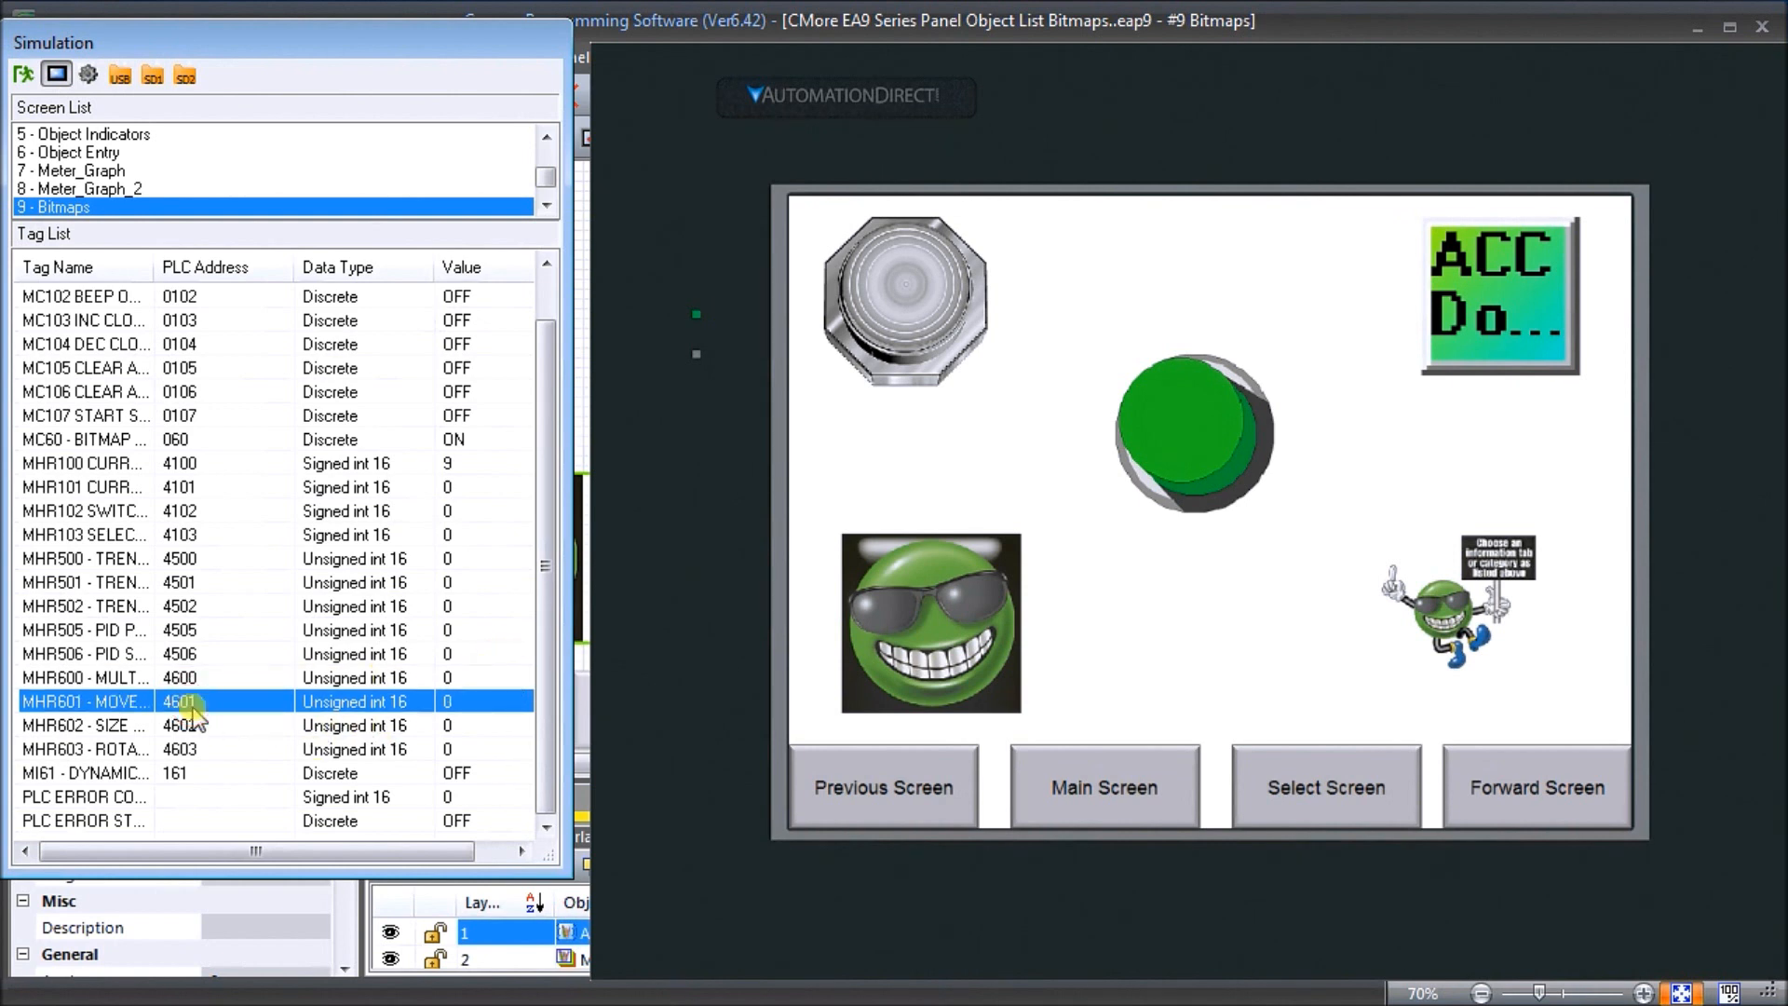
click(480, 699)
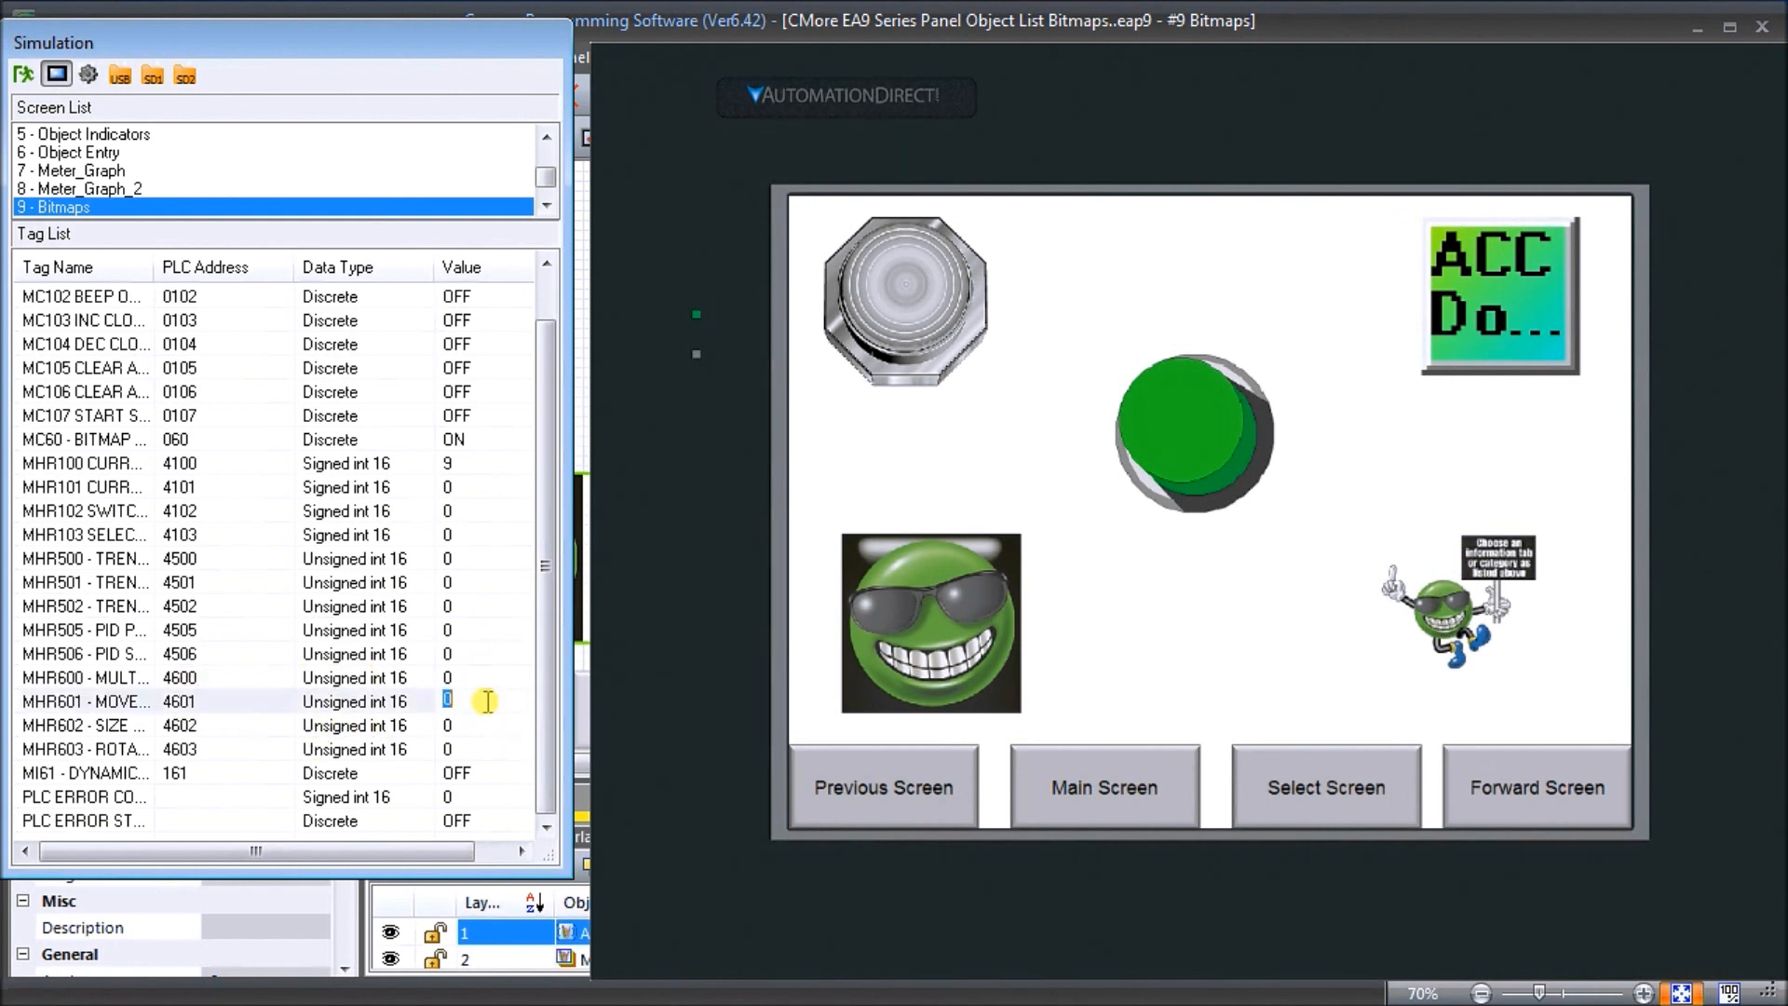
text(2000)
key(Return)
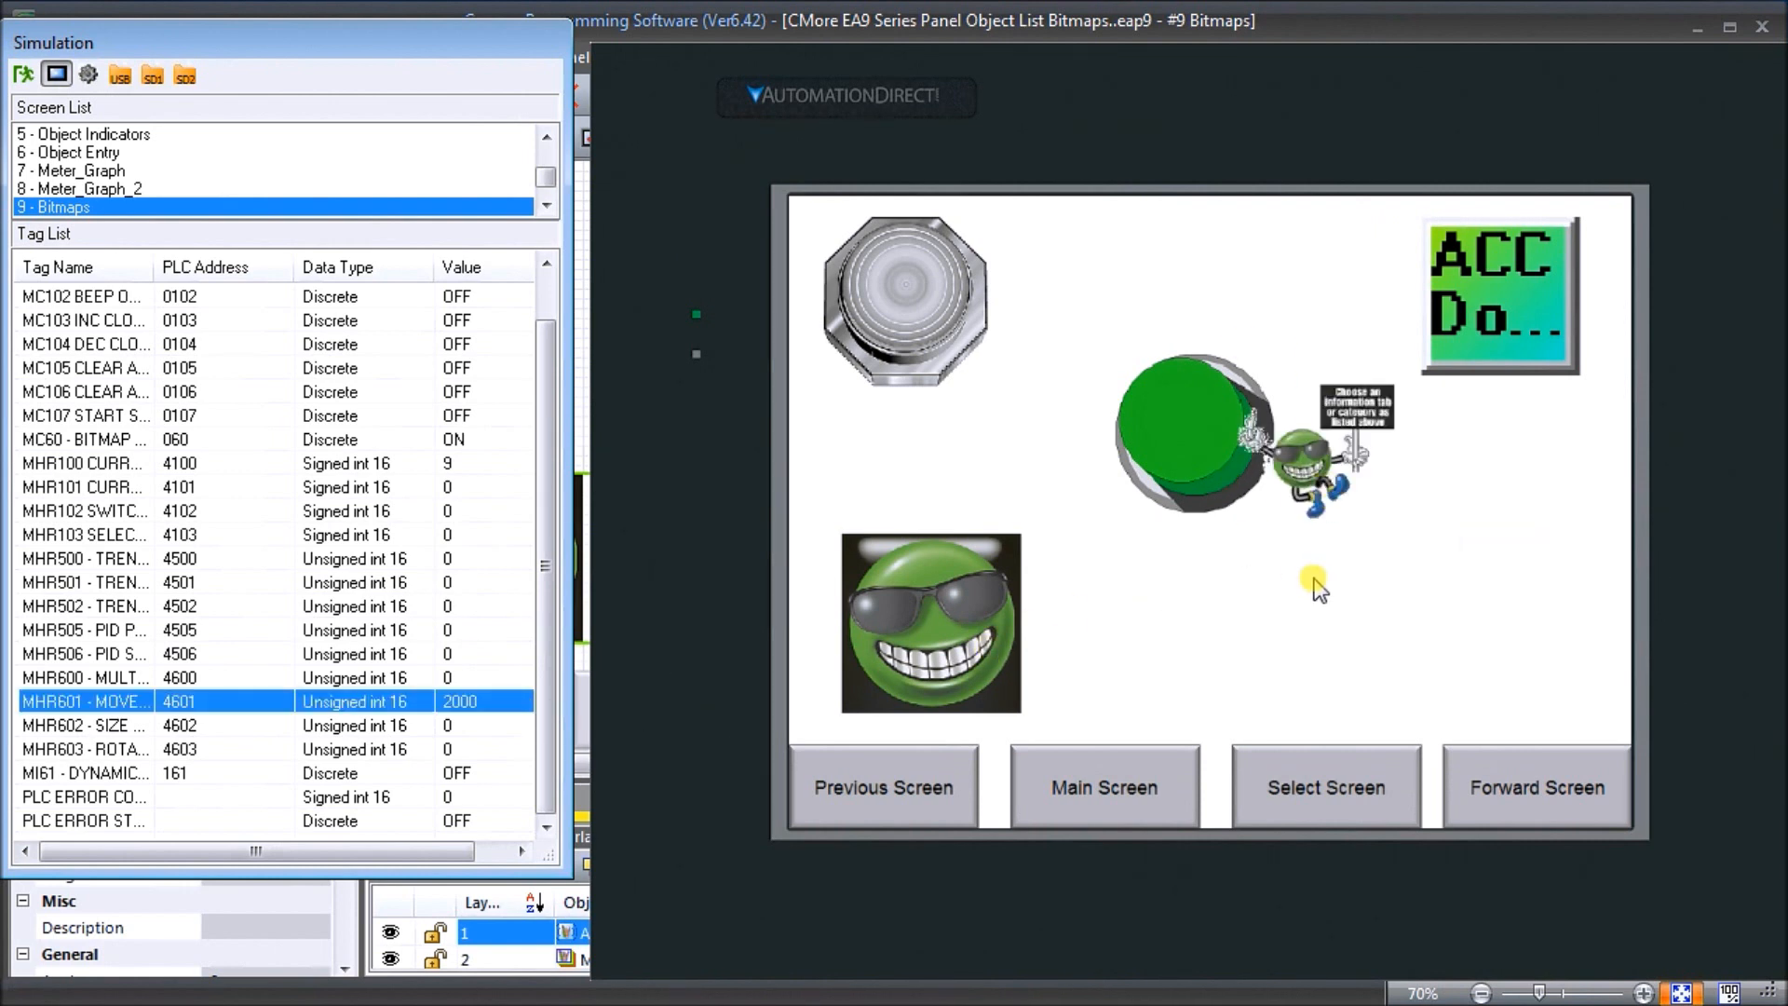
Set the MHR602 size tag to 2000 to test the animation bitmap's sizing
double_click(448, 725)
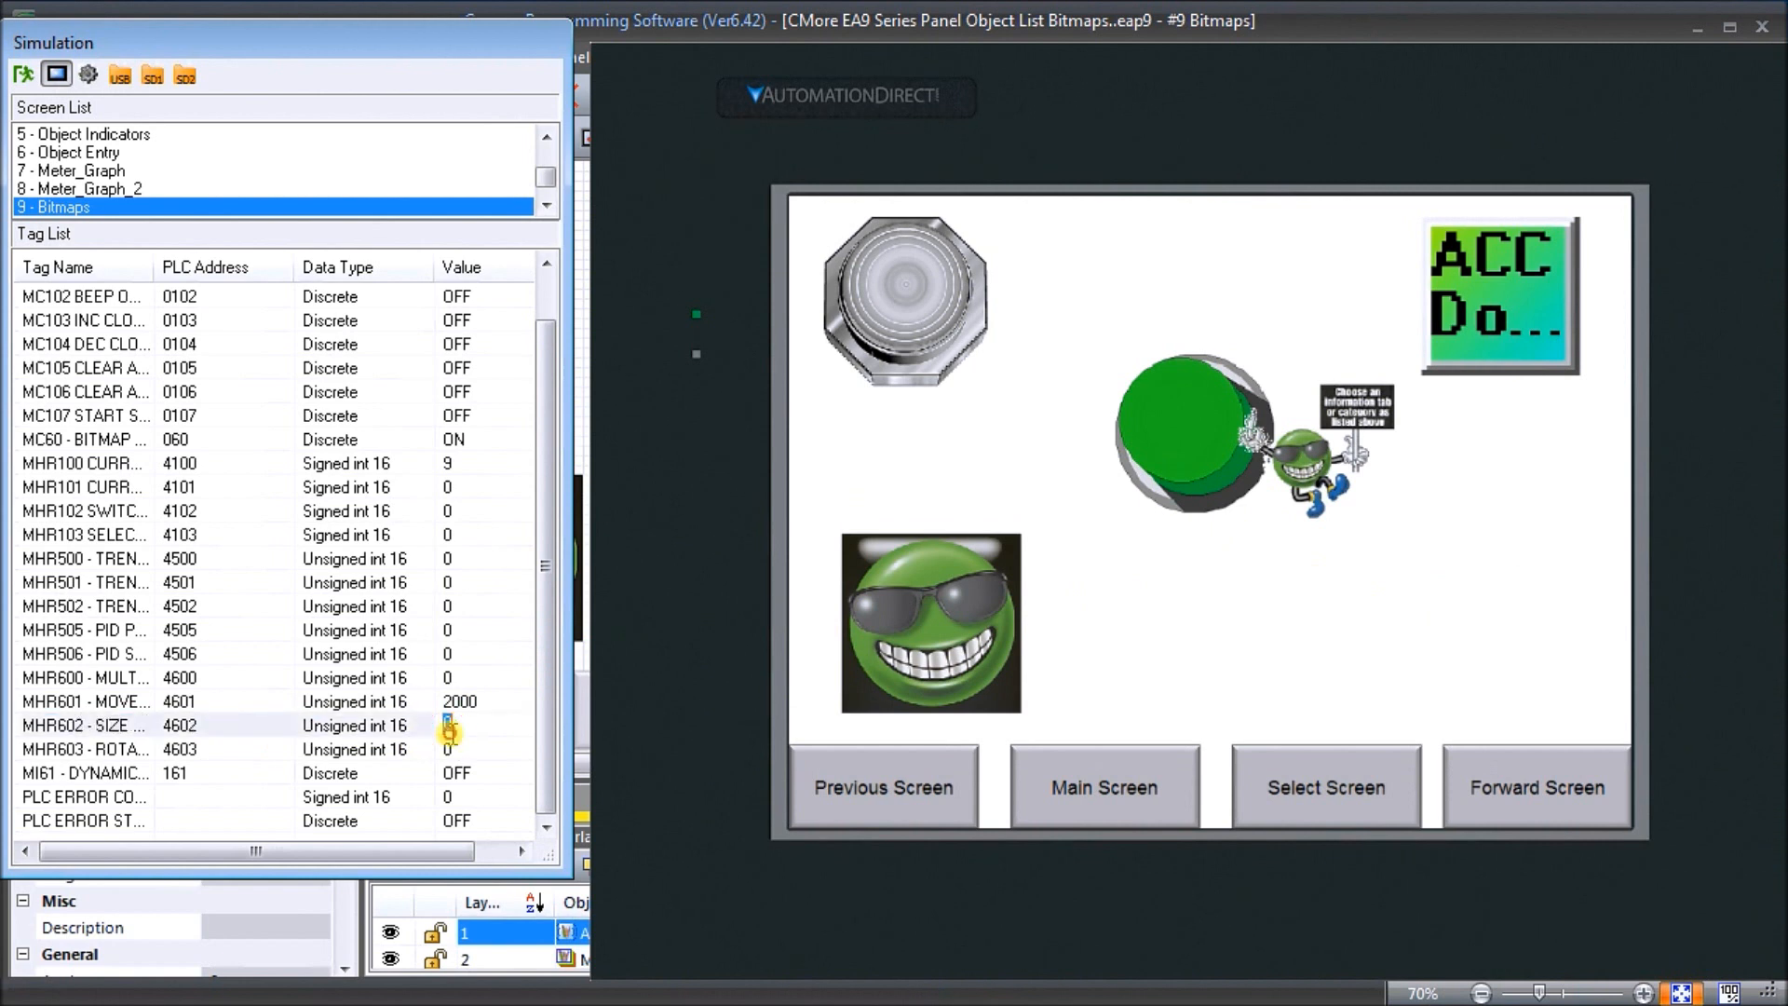
text(2000)
click(493, 722)
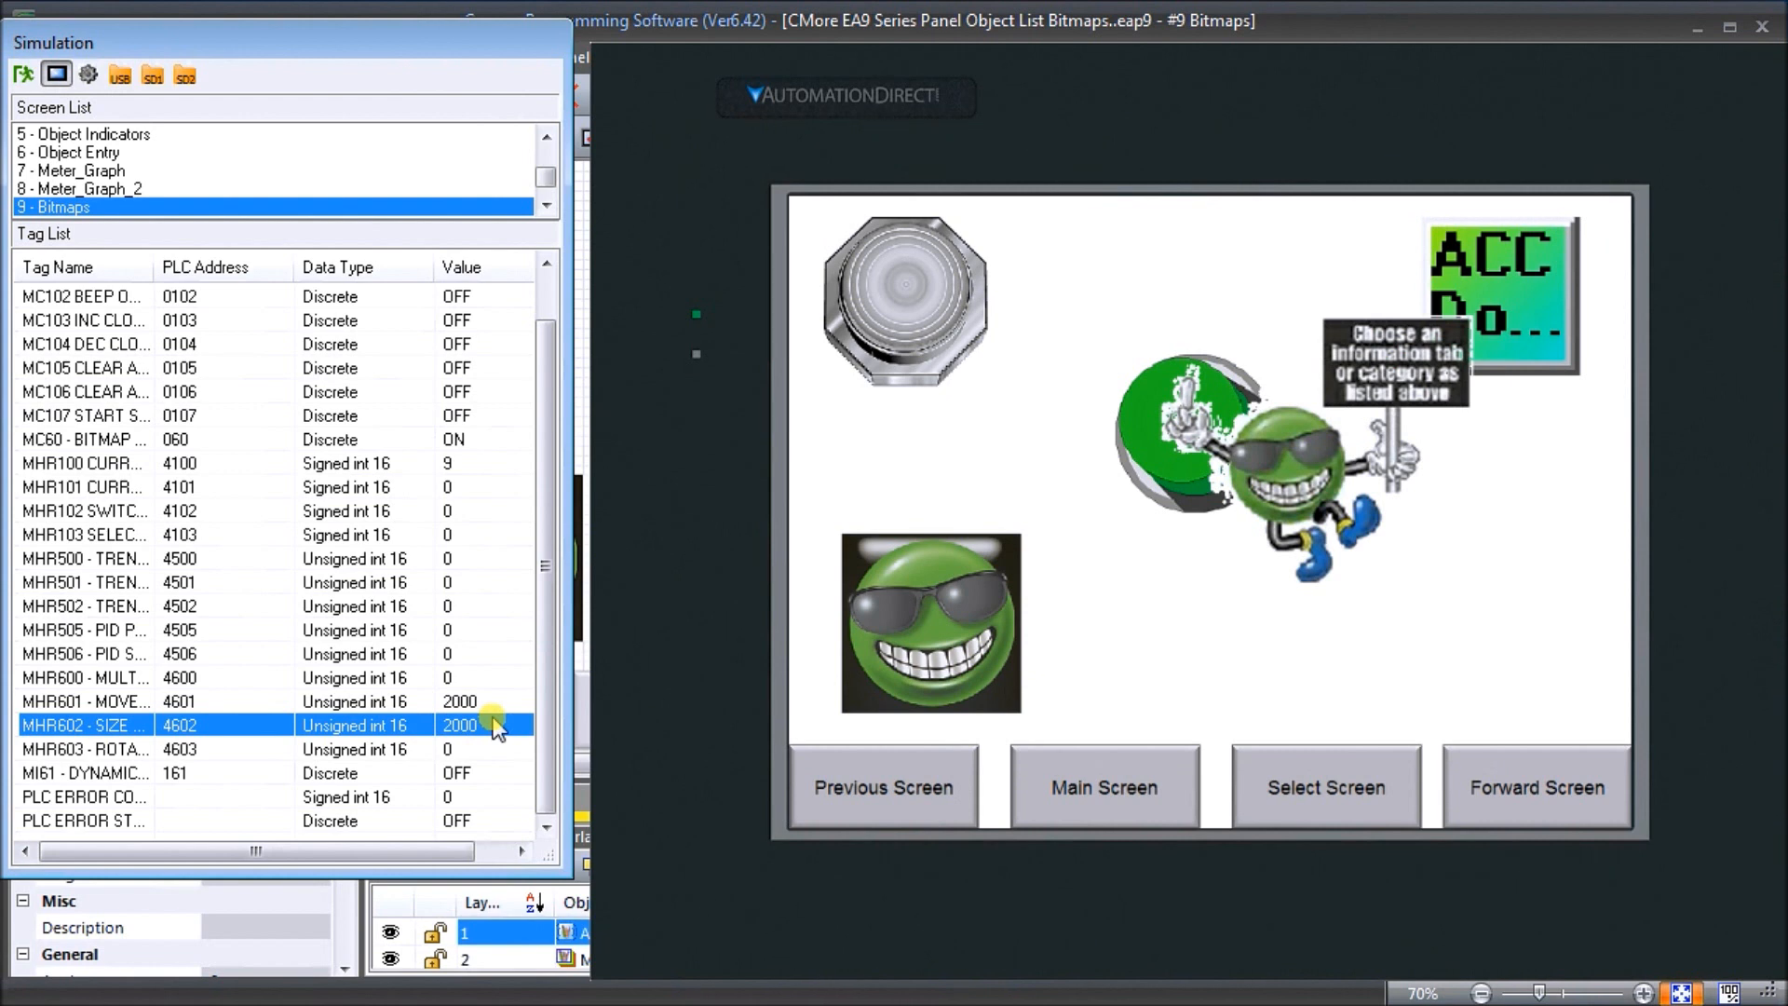
Set the MHR603 rotation tag to 2000 to test the animation bitmap's rotation
double_click(469, 748)
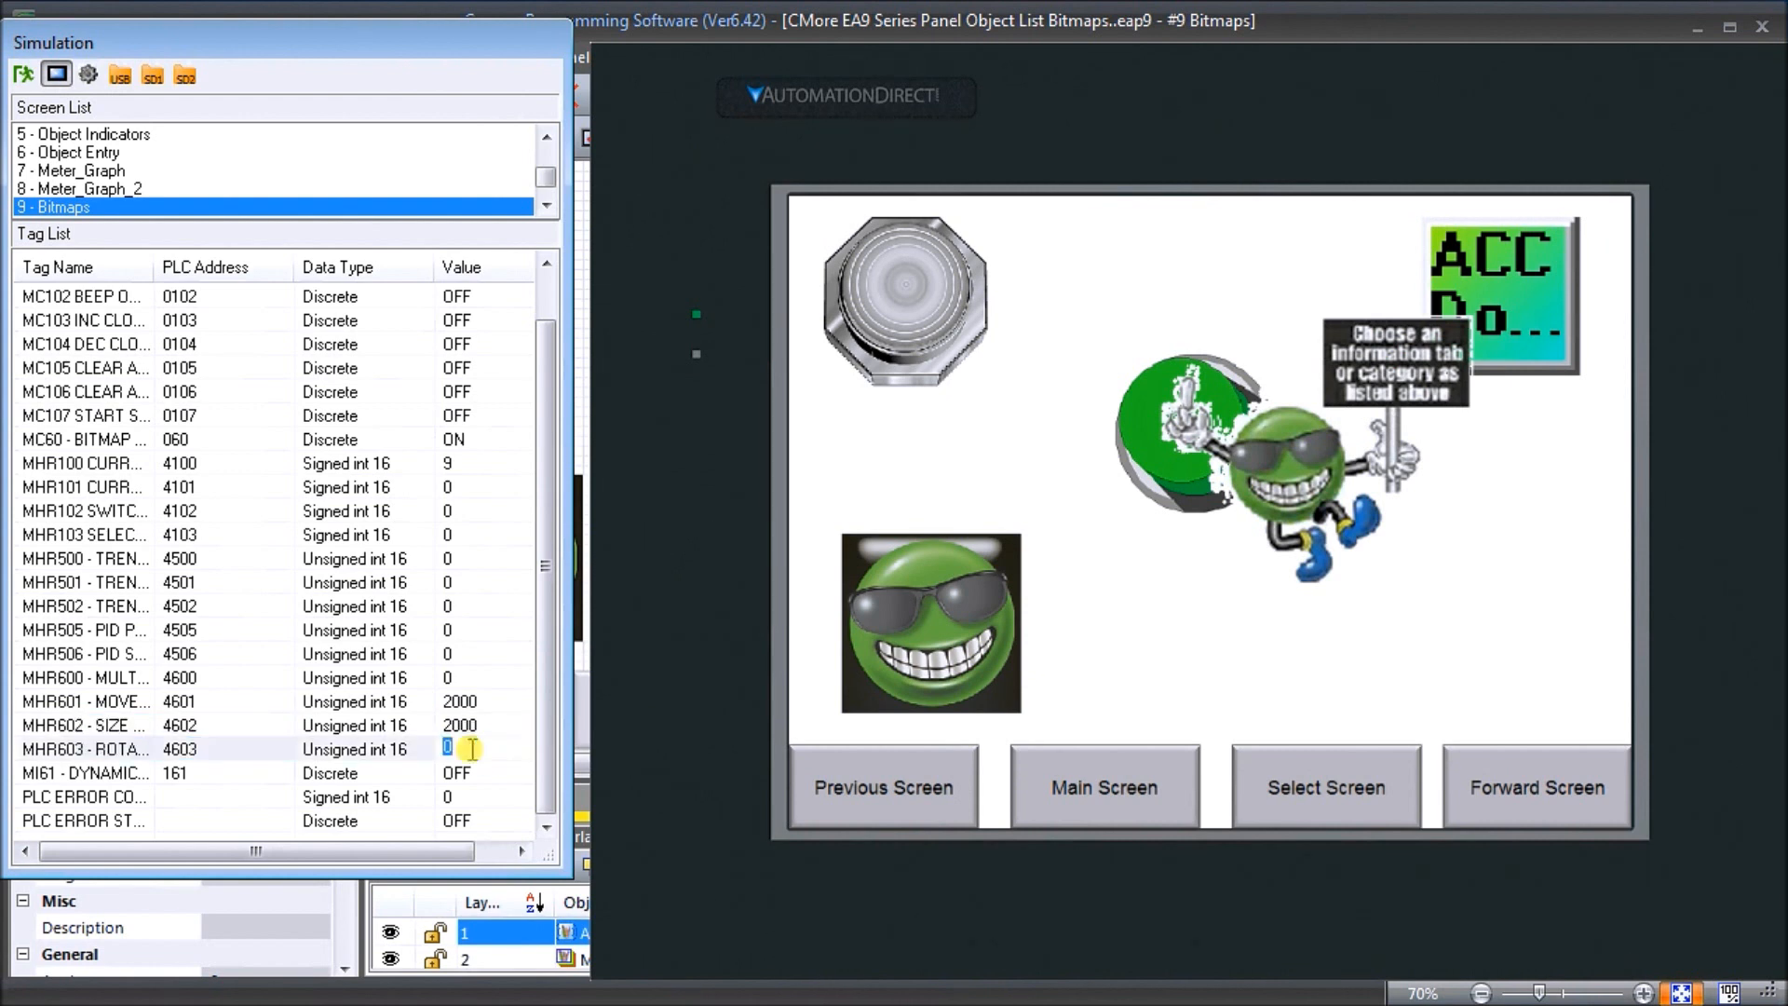
text(2000)
key(Return)
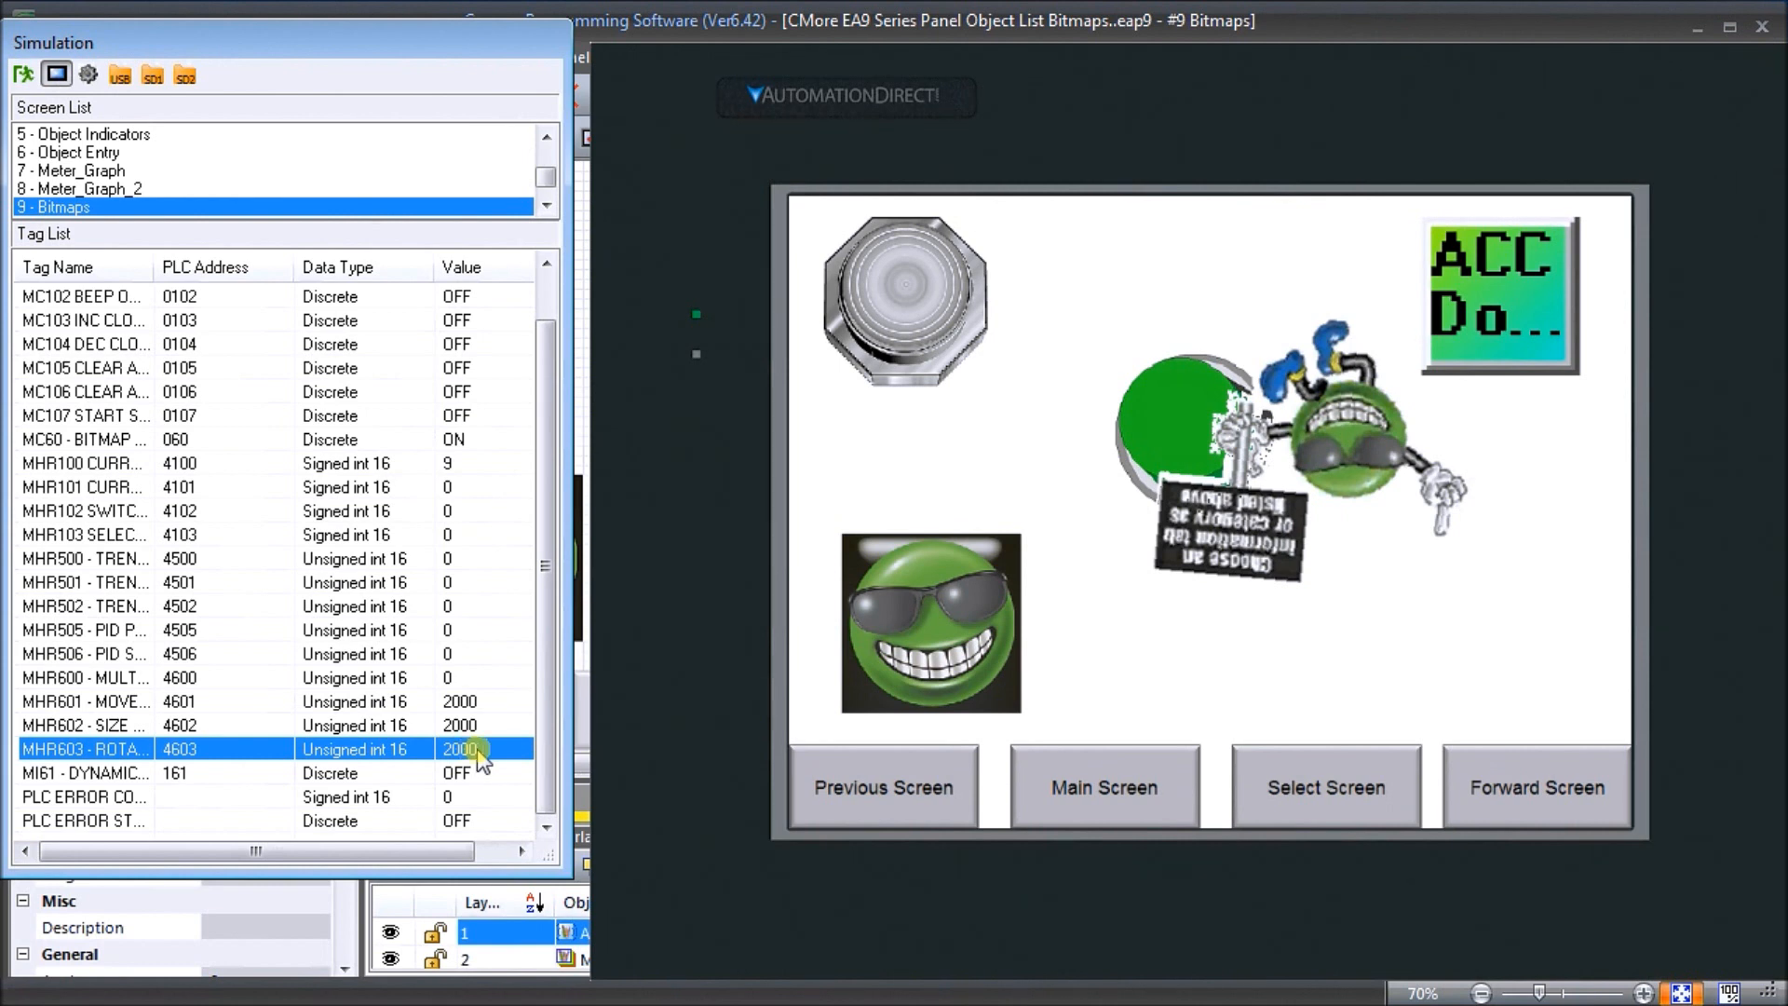
Exit the simulation and transfer the project to the EA9-T10CL panel over Ethernet at 192.168.1.18
click(39, 78)
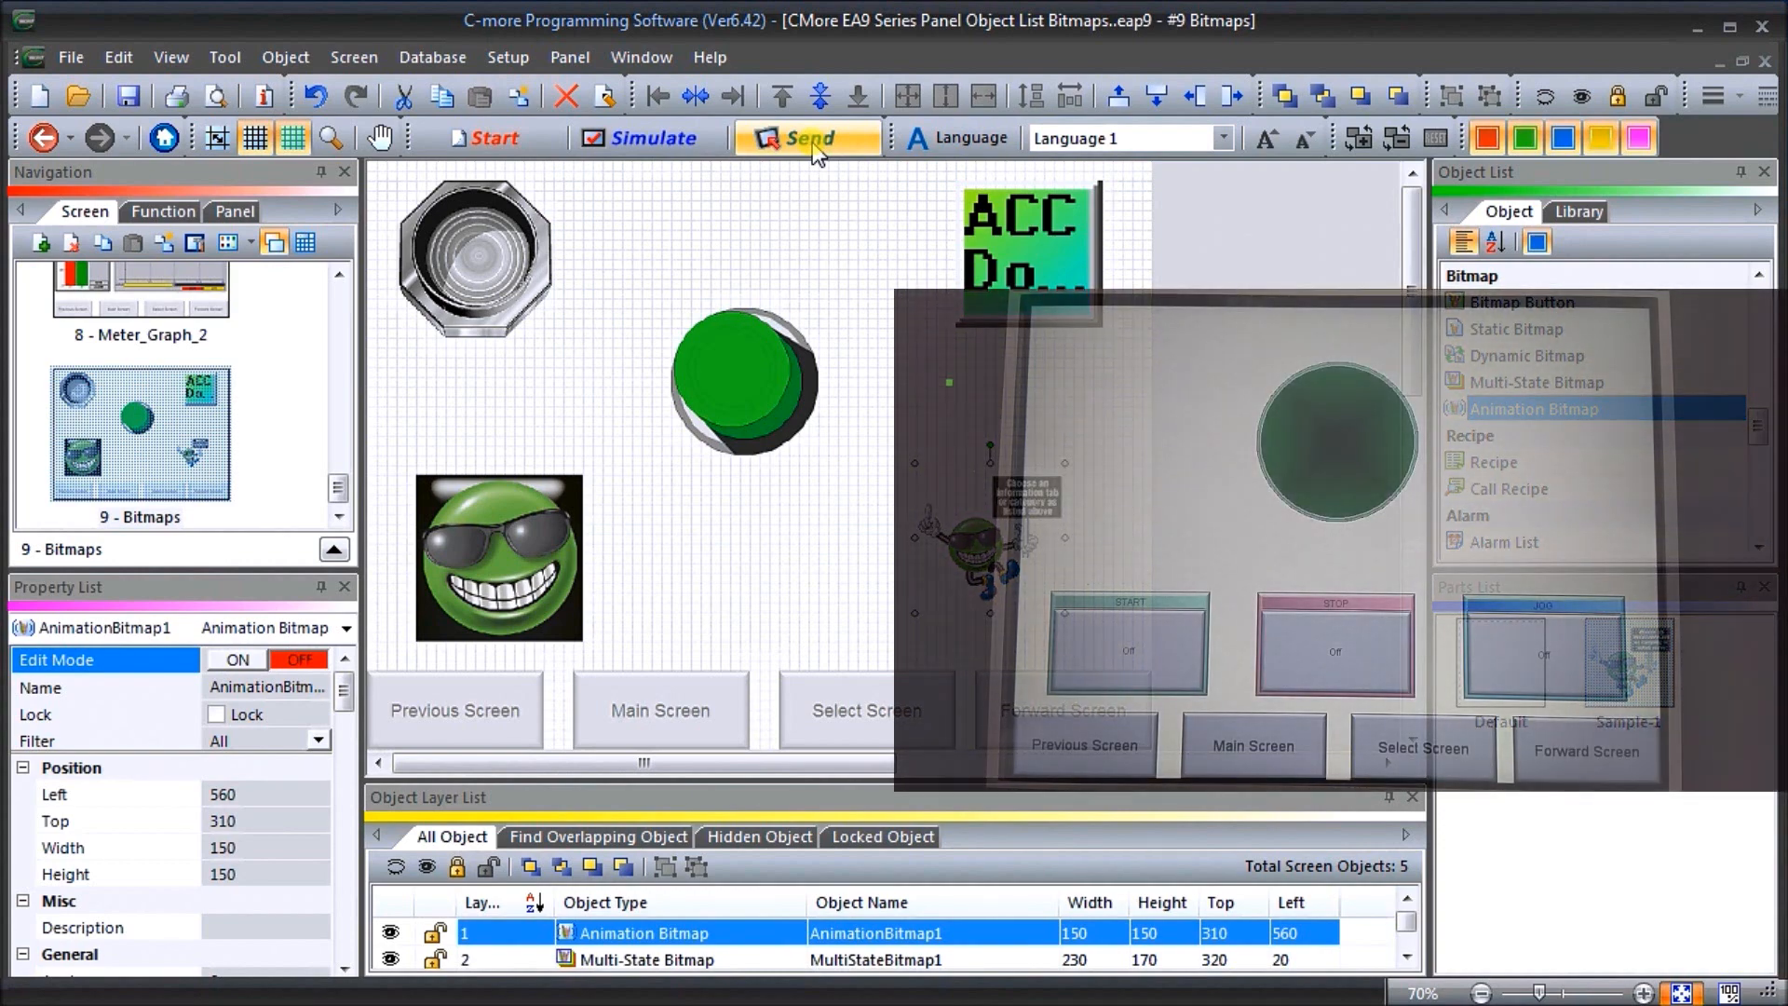
click(810, 139)
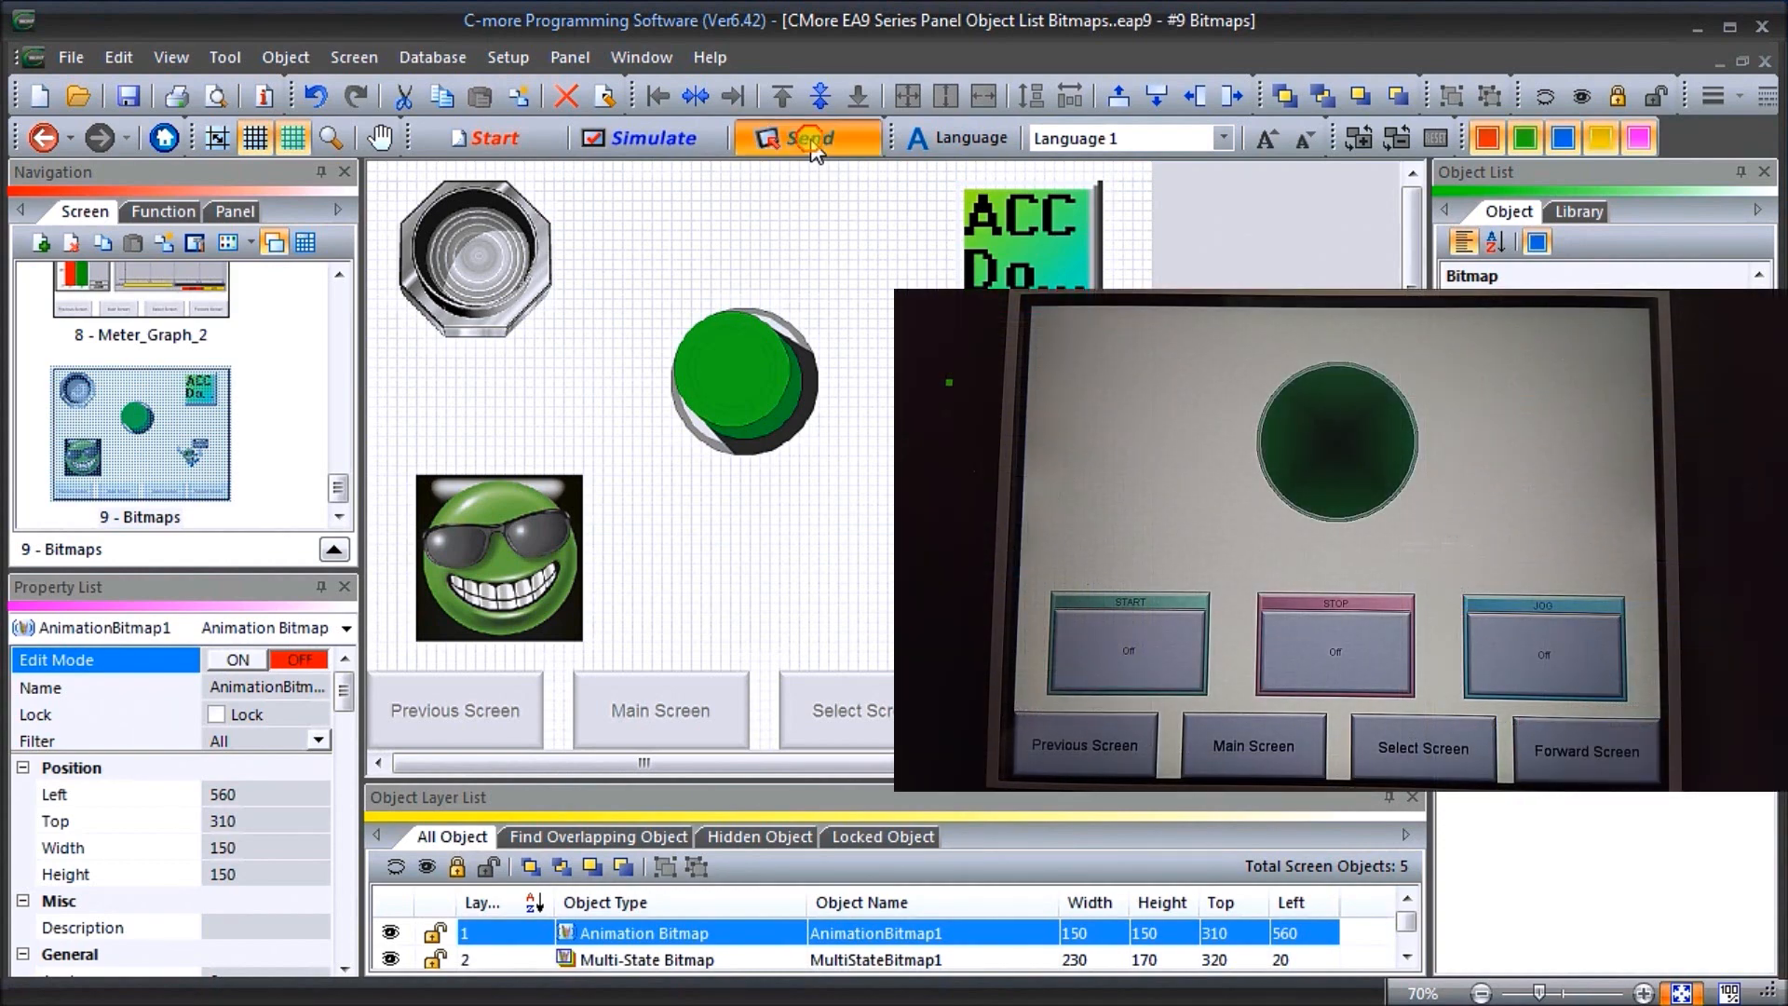
drag(600, 428, 564, 158)
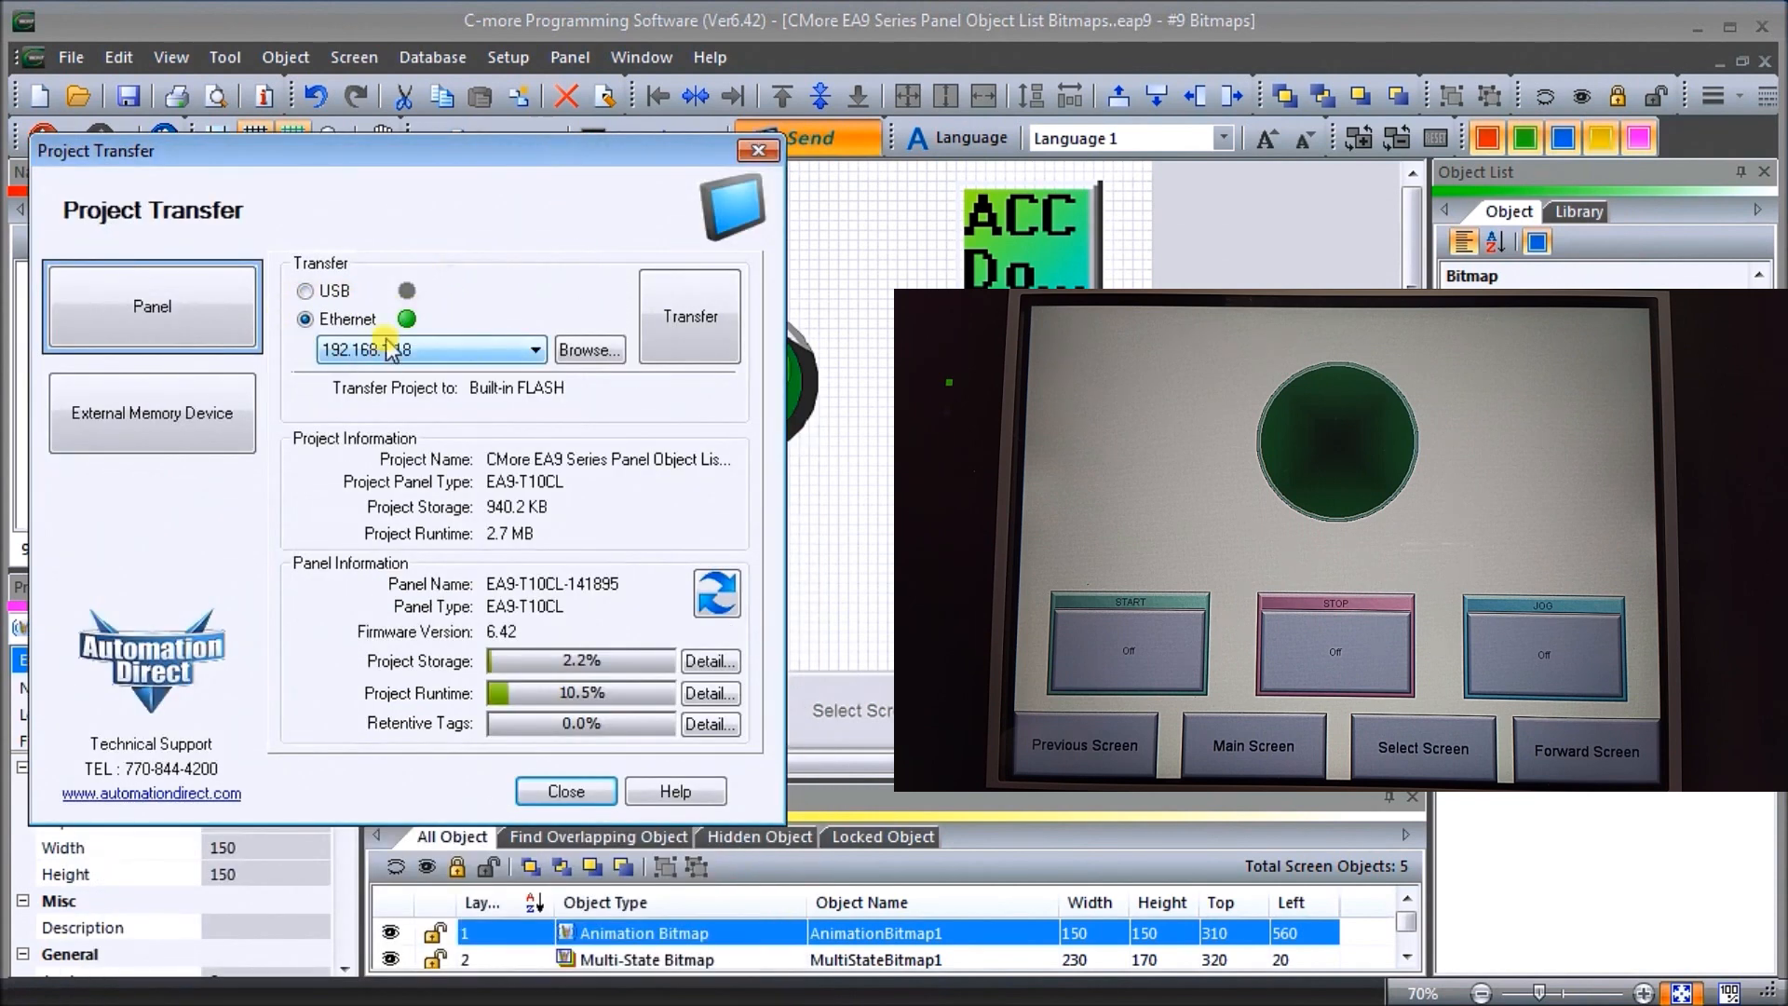
click(708, 333)
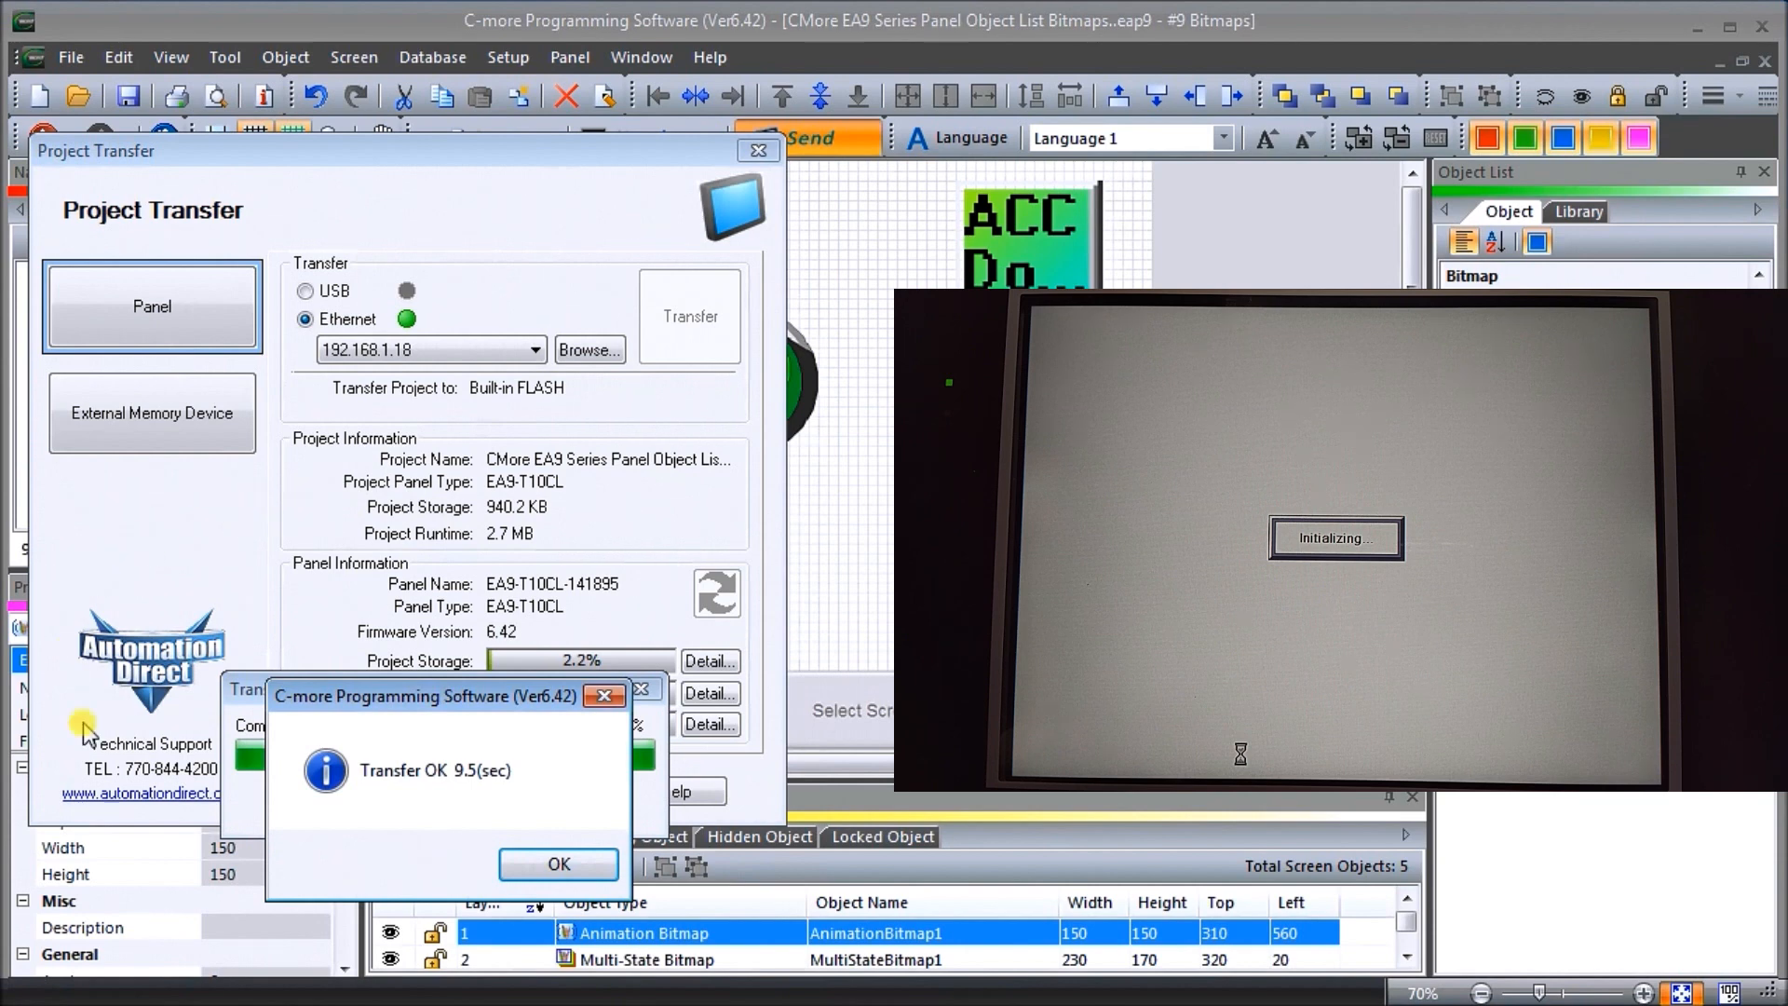
click(590, 864)
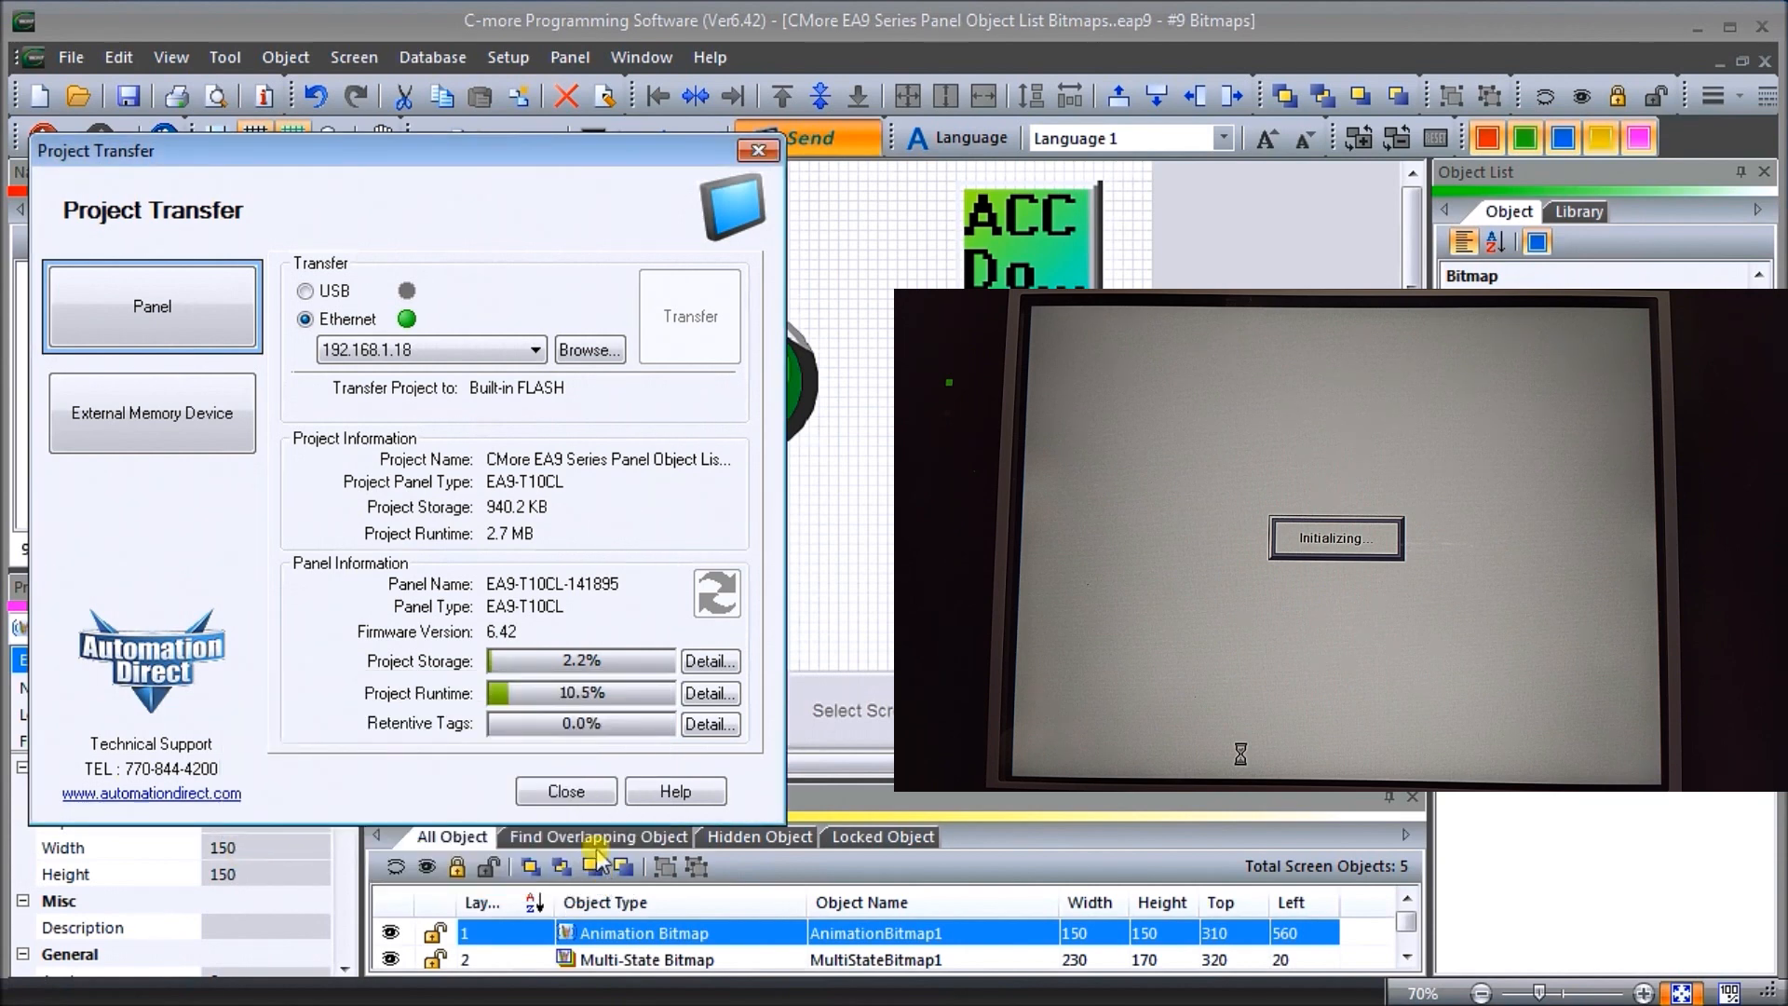
click(572, 791)
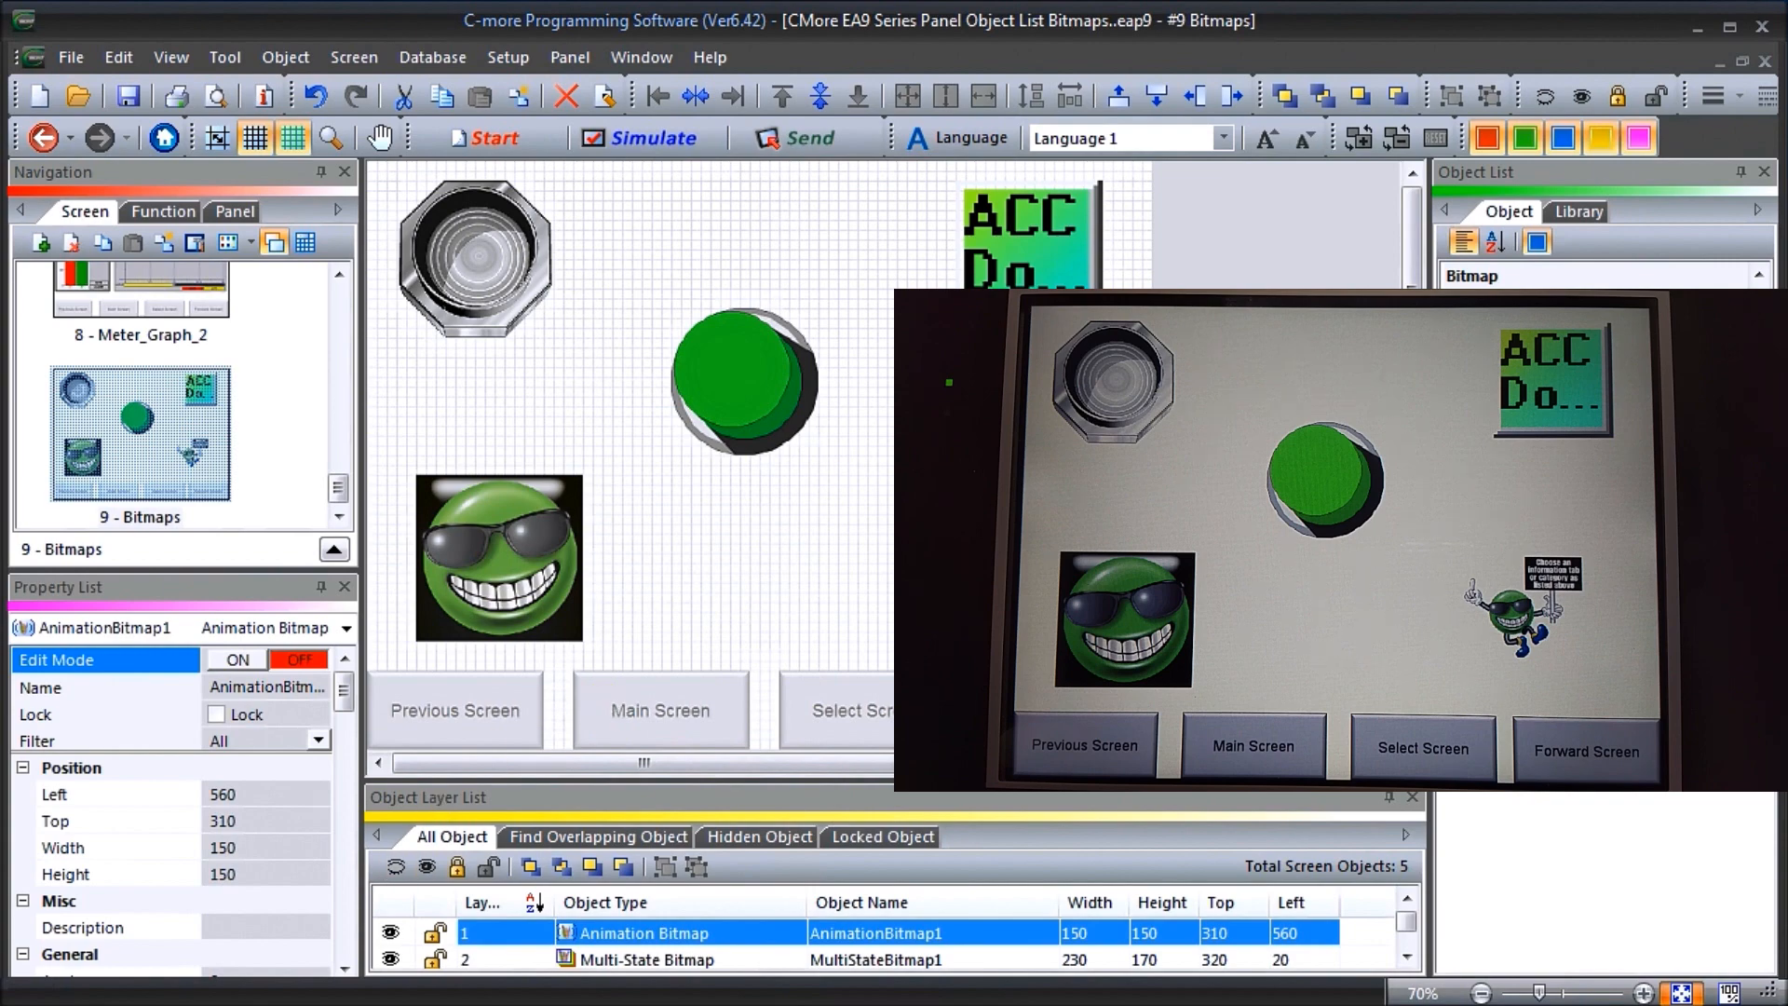
Switch to Do-more Designer and review the ladder rungs for the button, dynamic, multi-state and animation bitmaps
key(alt+Tab)
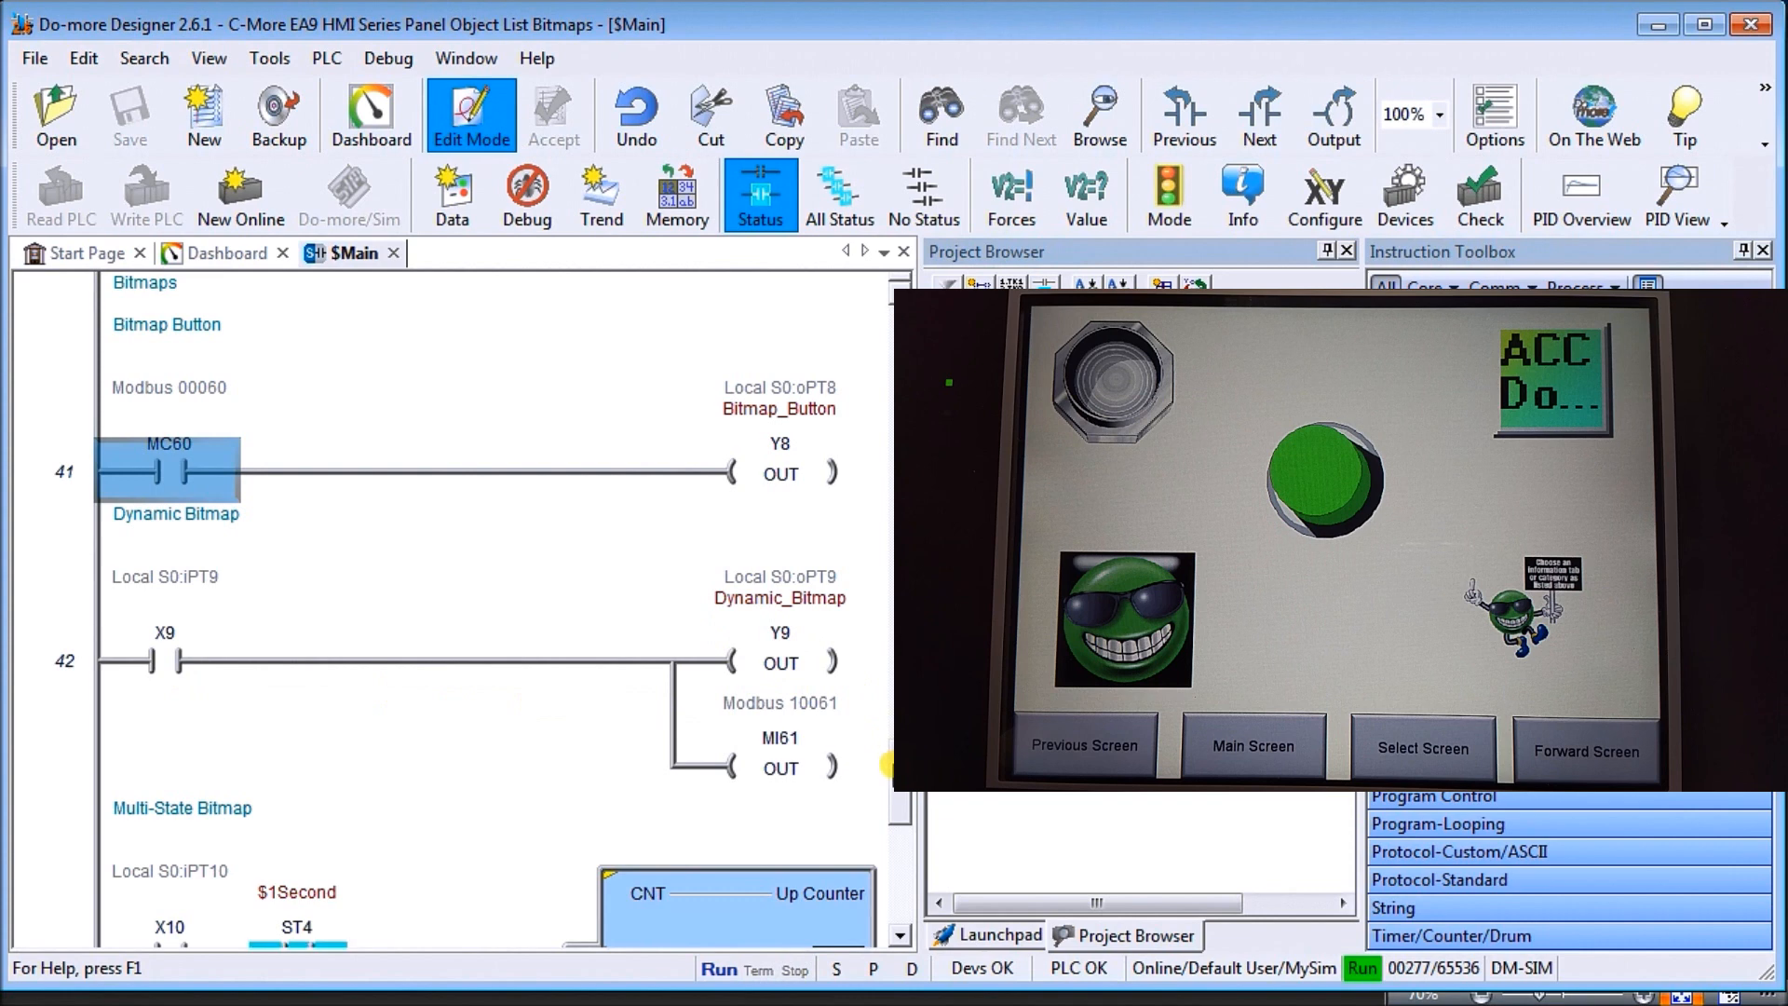
scroll(872, 670, down, 3)
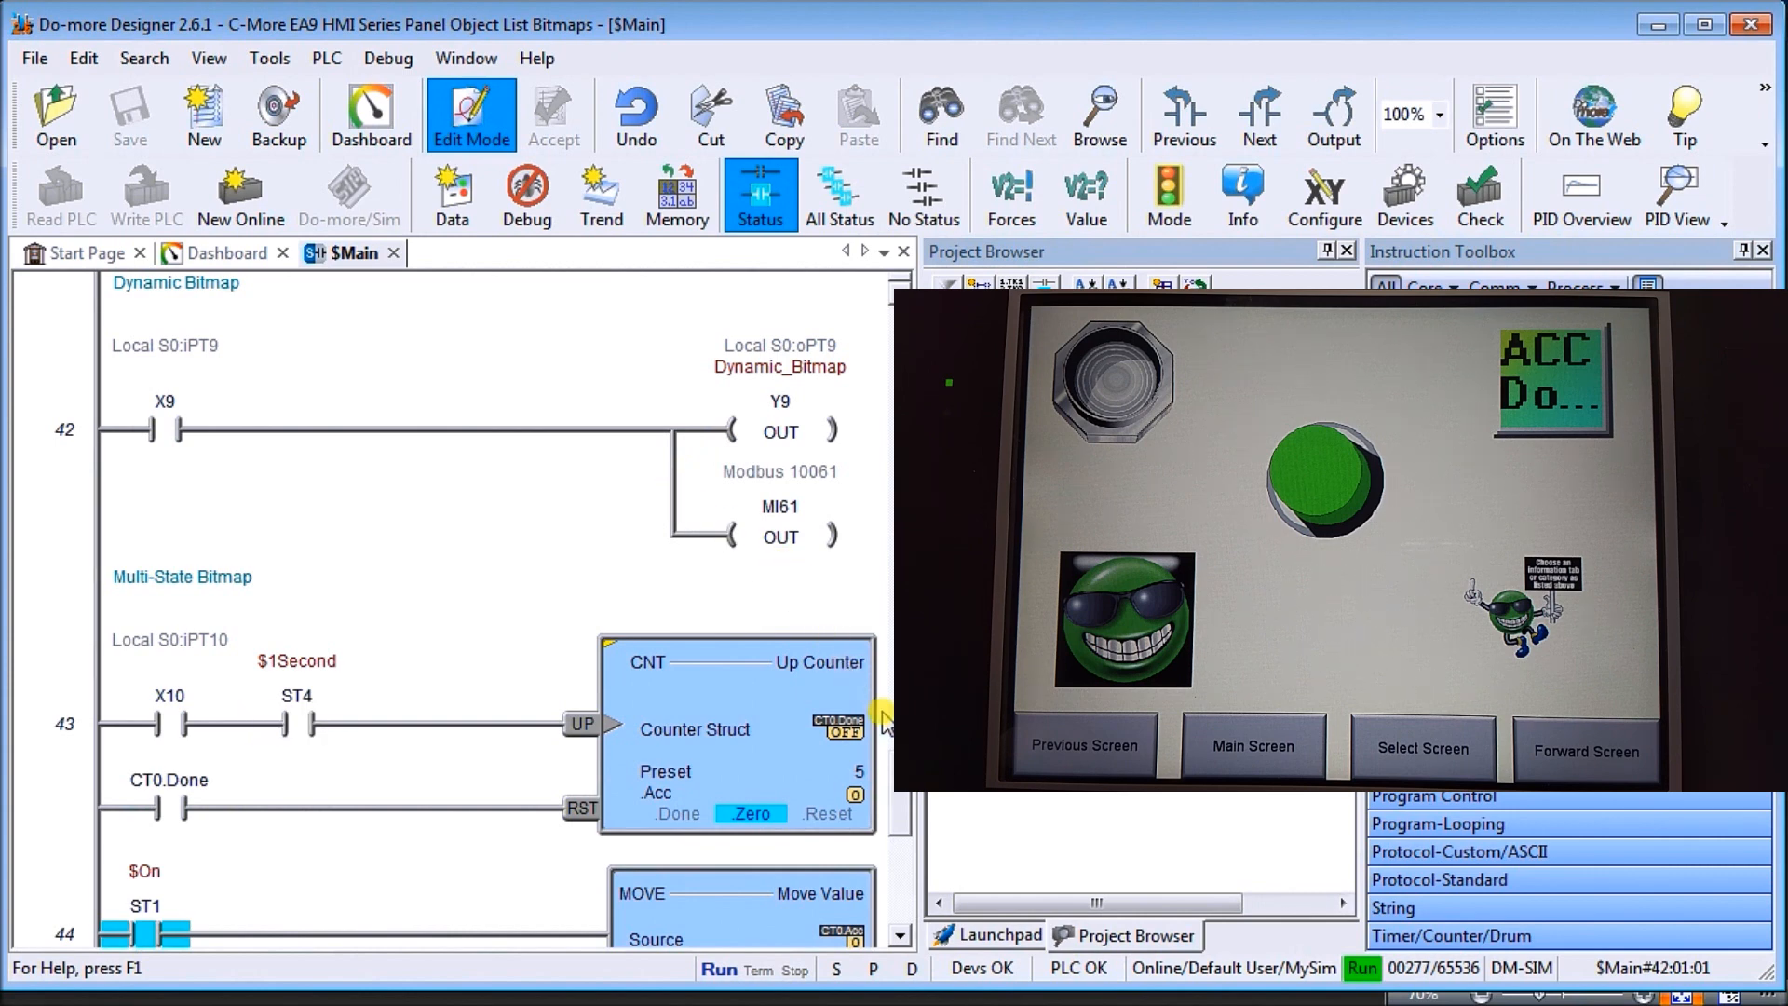
scroll(911, 942, down, 5)
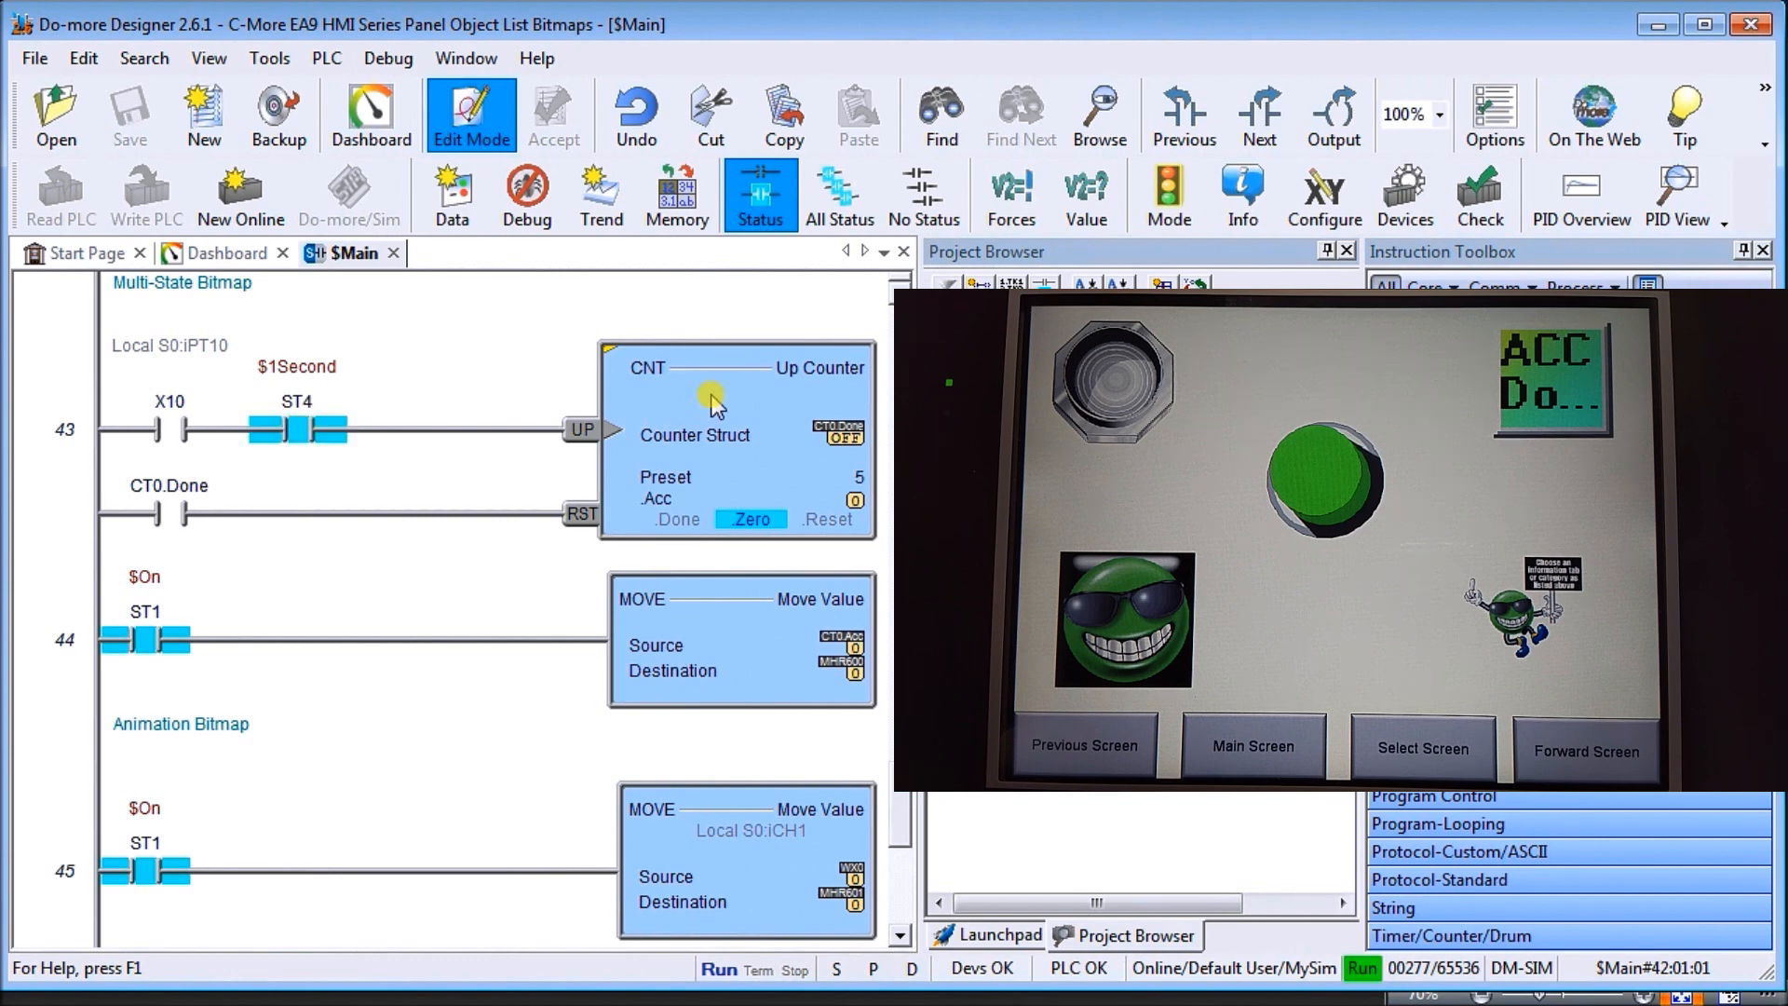
drag(911, 803, 909, 810)
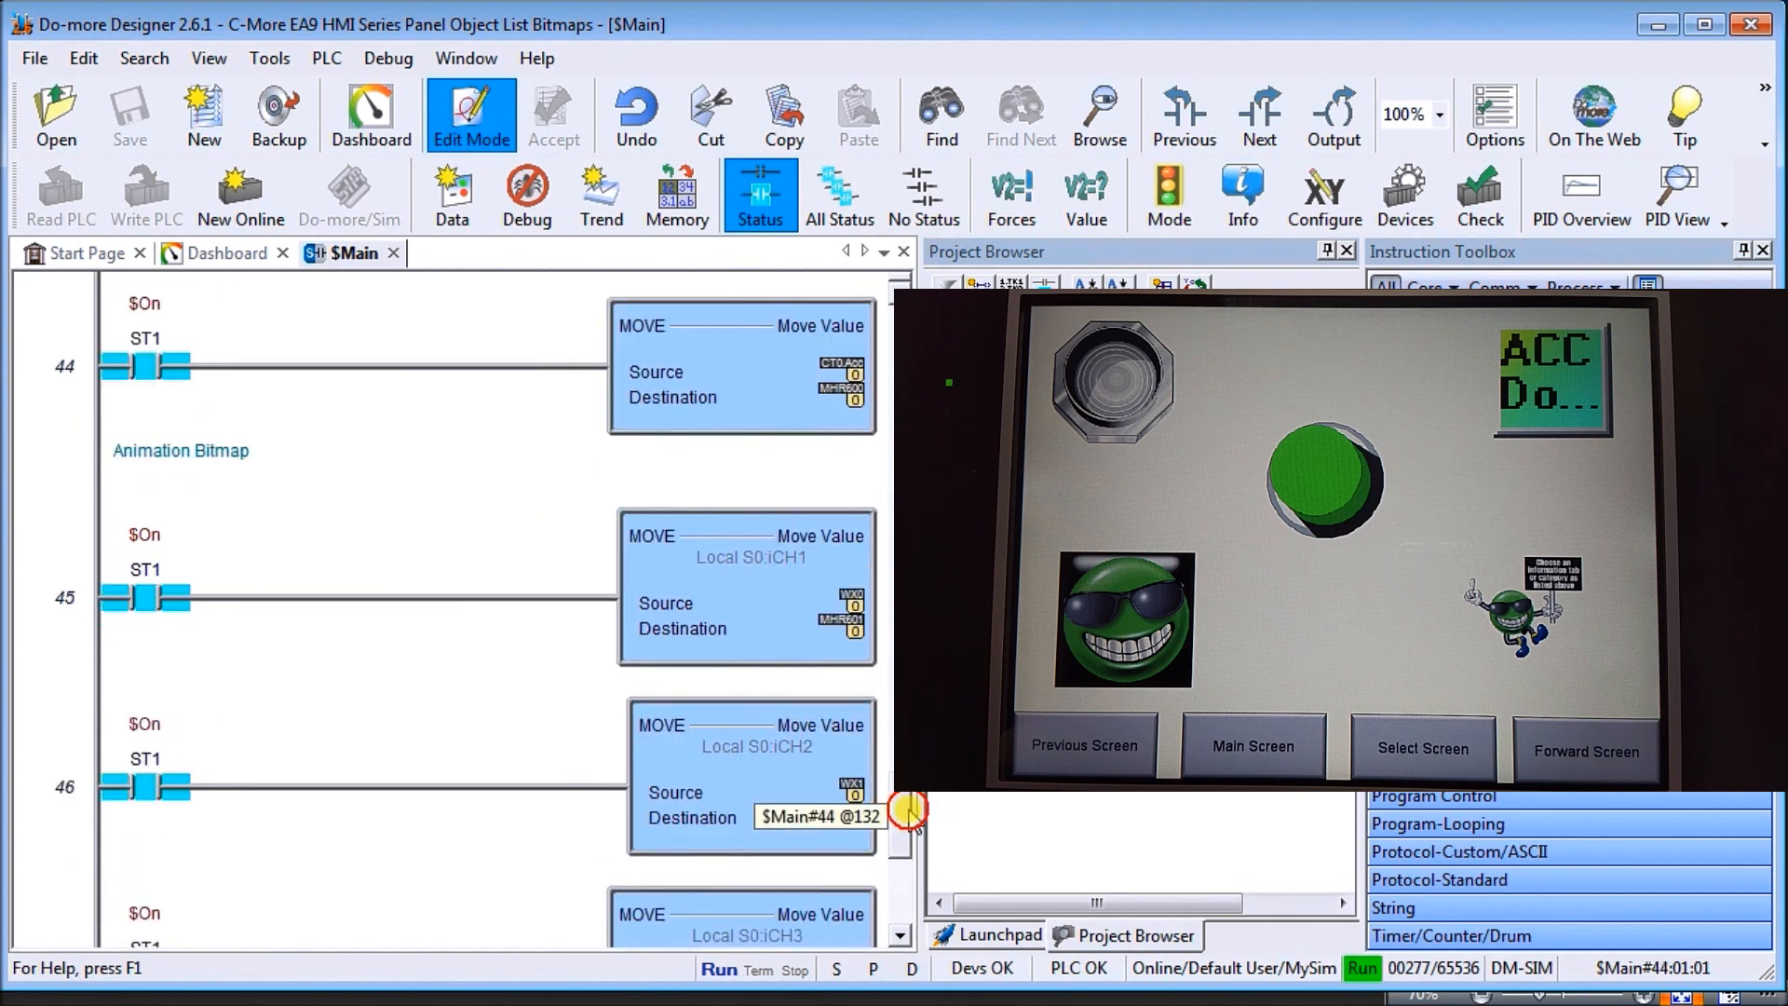
click(902, 936)
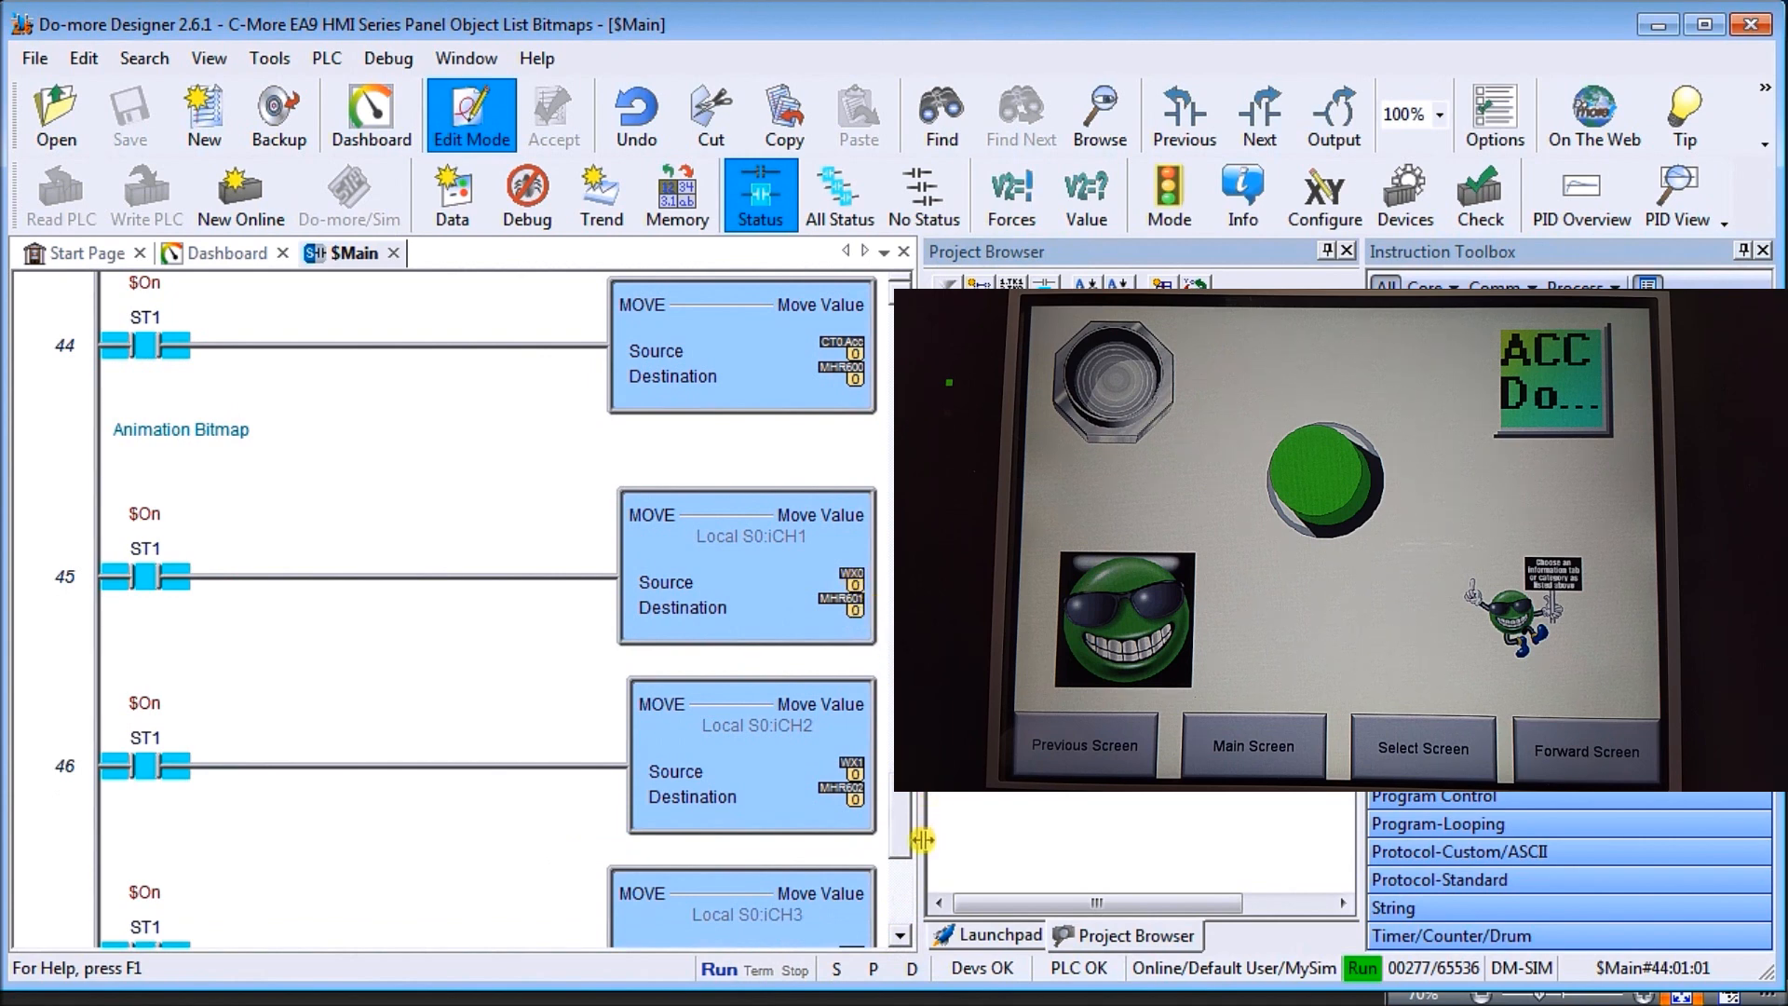
click(902, 936)
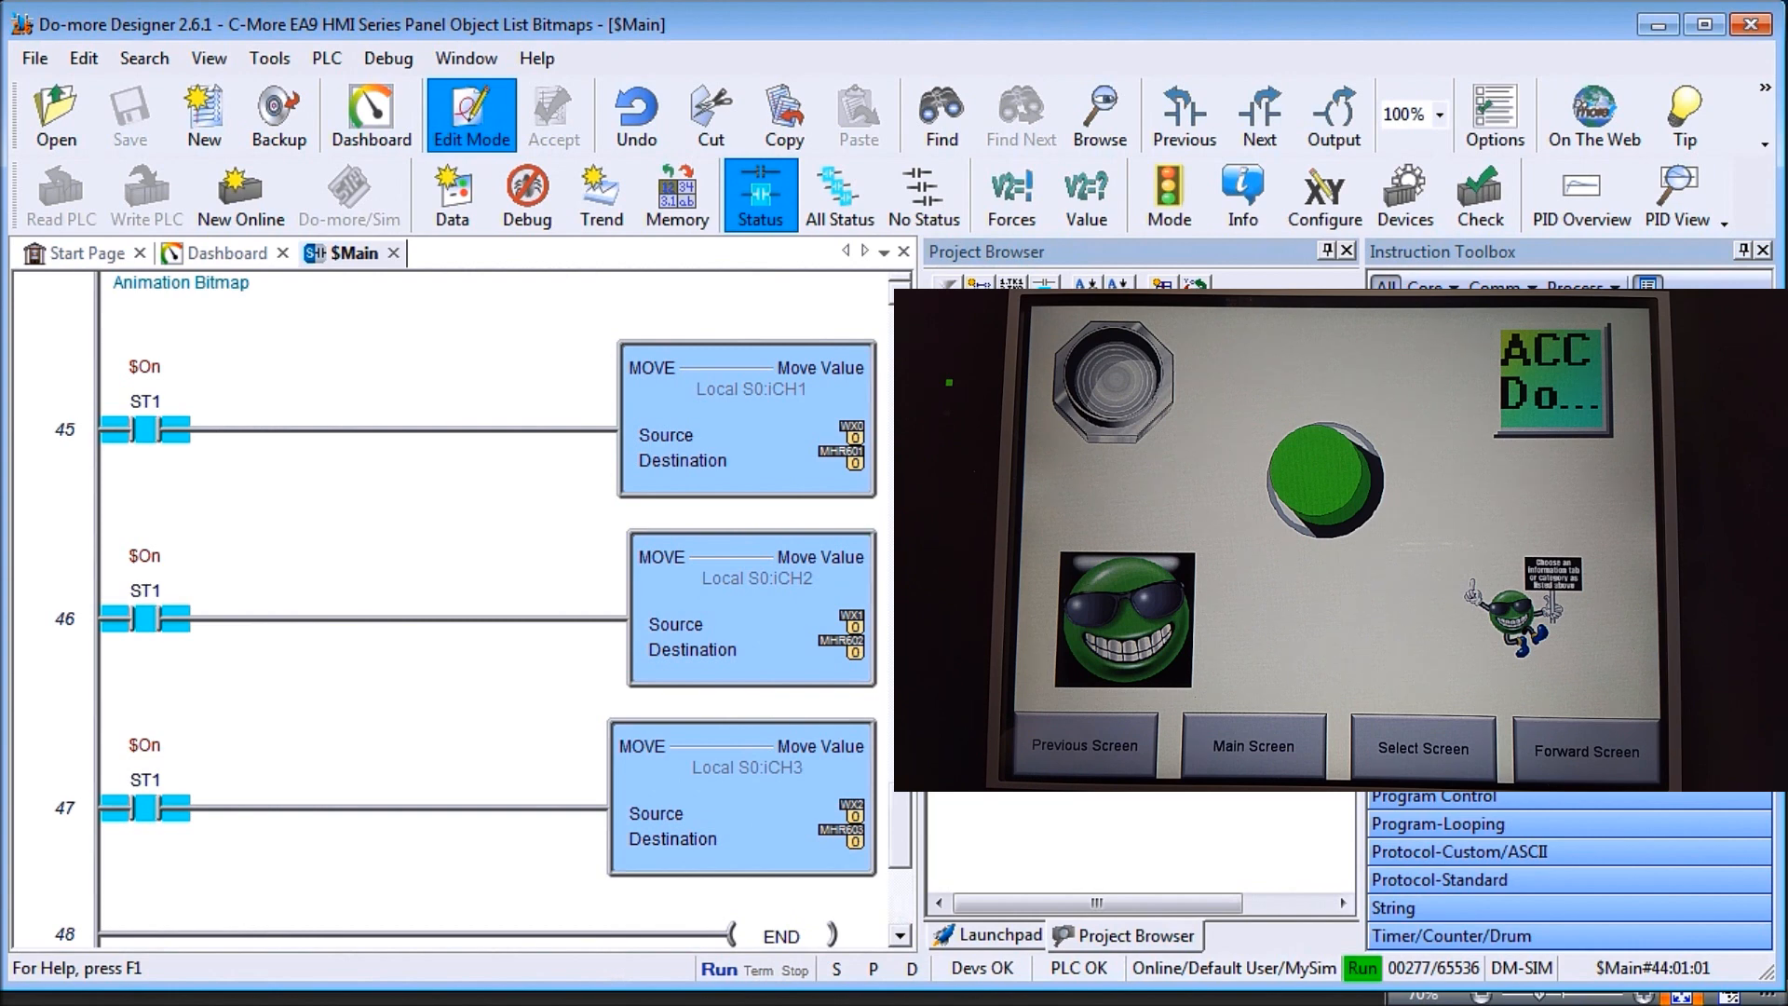
Switch to the Do-more Simulator and toggle input X9 on and off to test the dynamic bitmap, leaving it off
key(alt+Tab)
drag(699, 149, 445, 91)
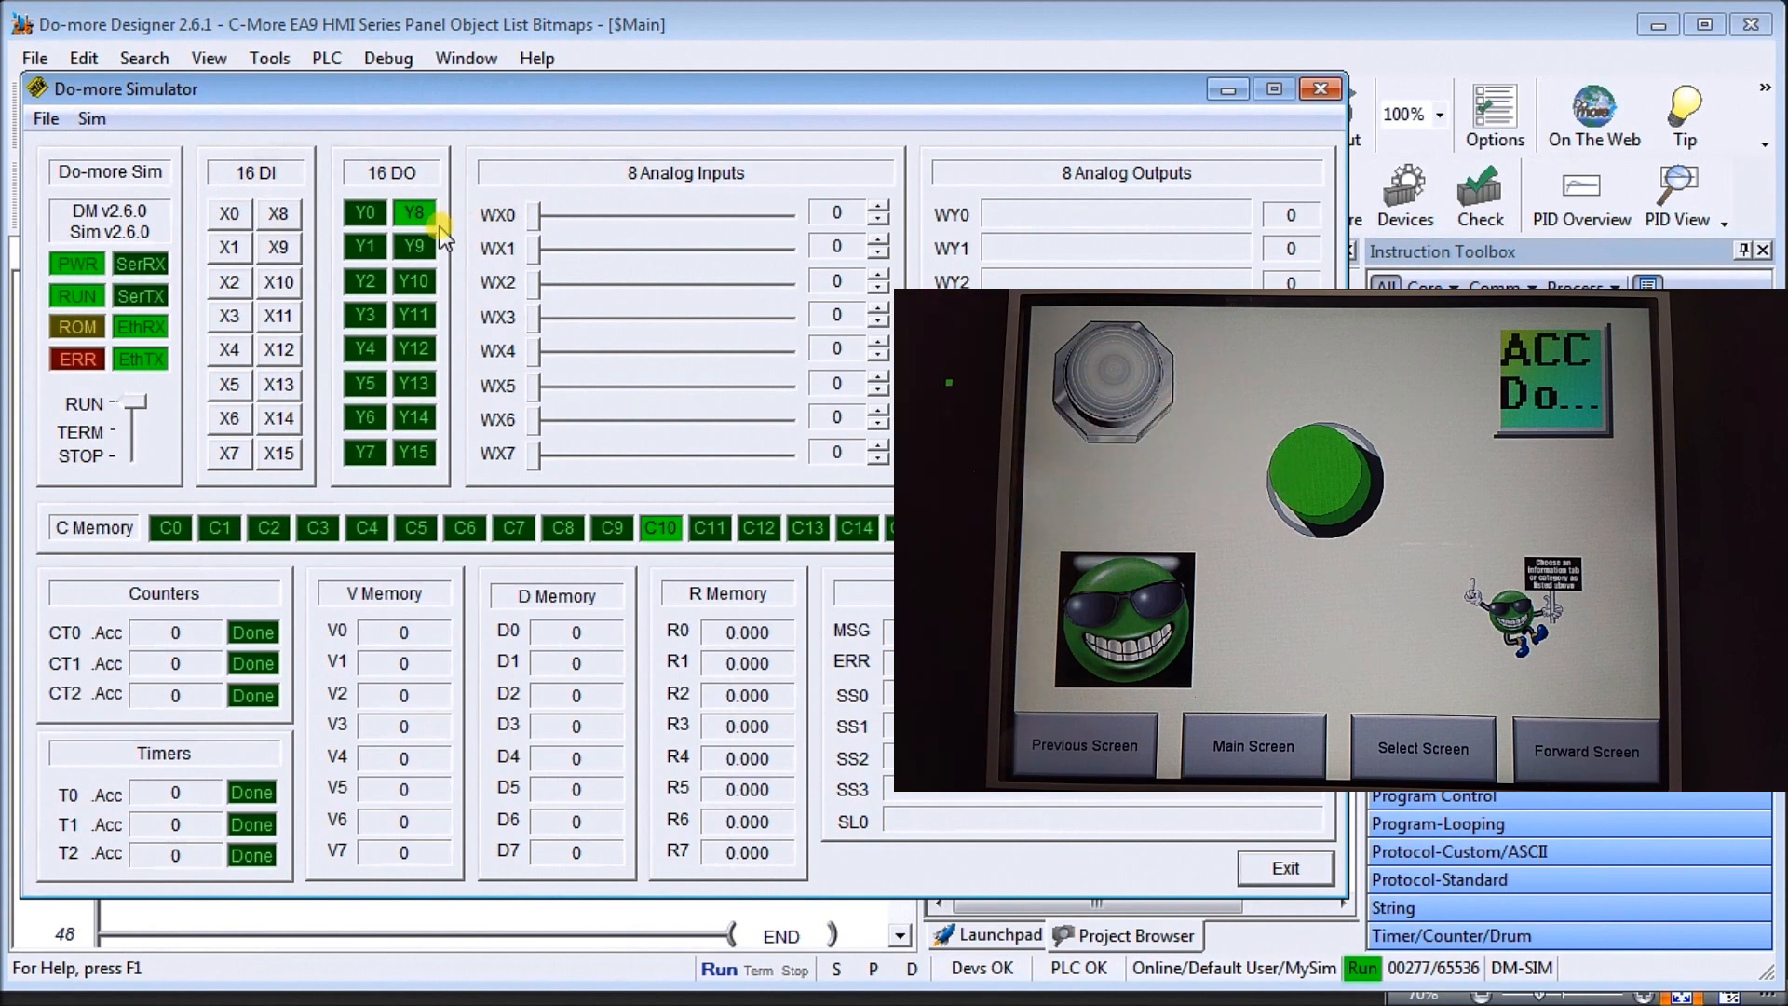
click(279, 247)
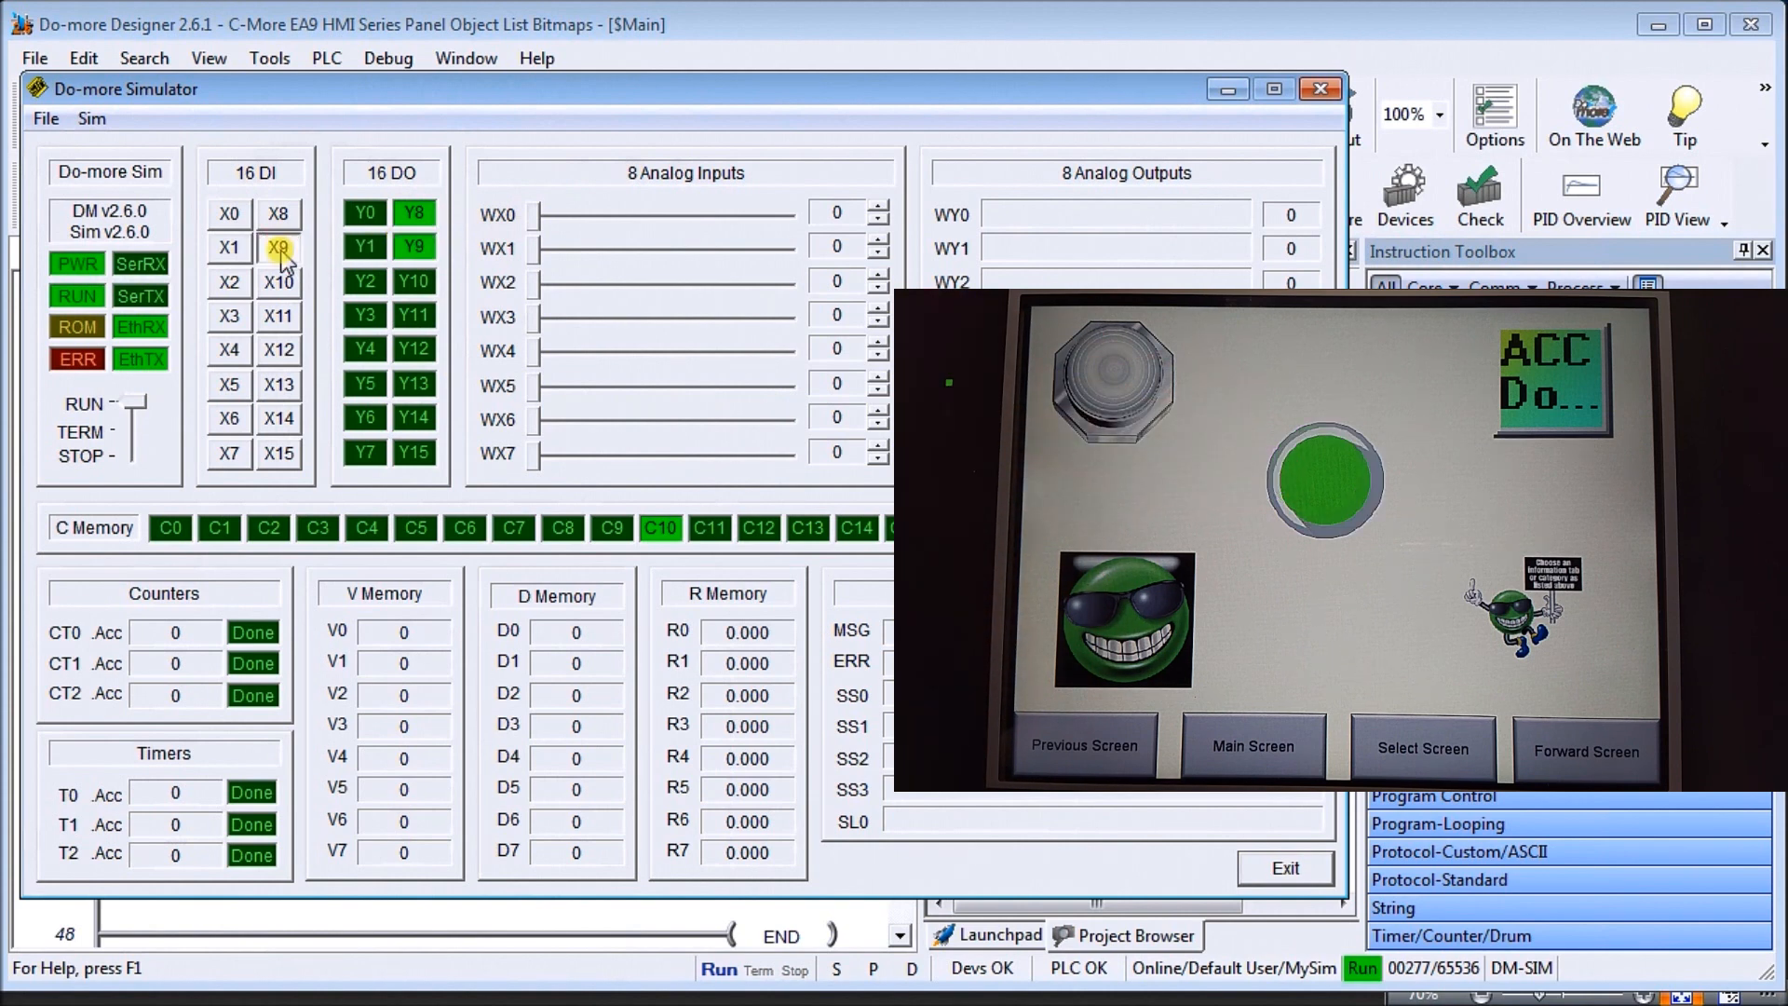
click(282, 251)
click(282, 252)
click(282, 251)
click(279, 248)
click(278, 247)
click(278, 248)
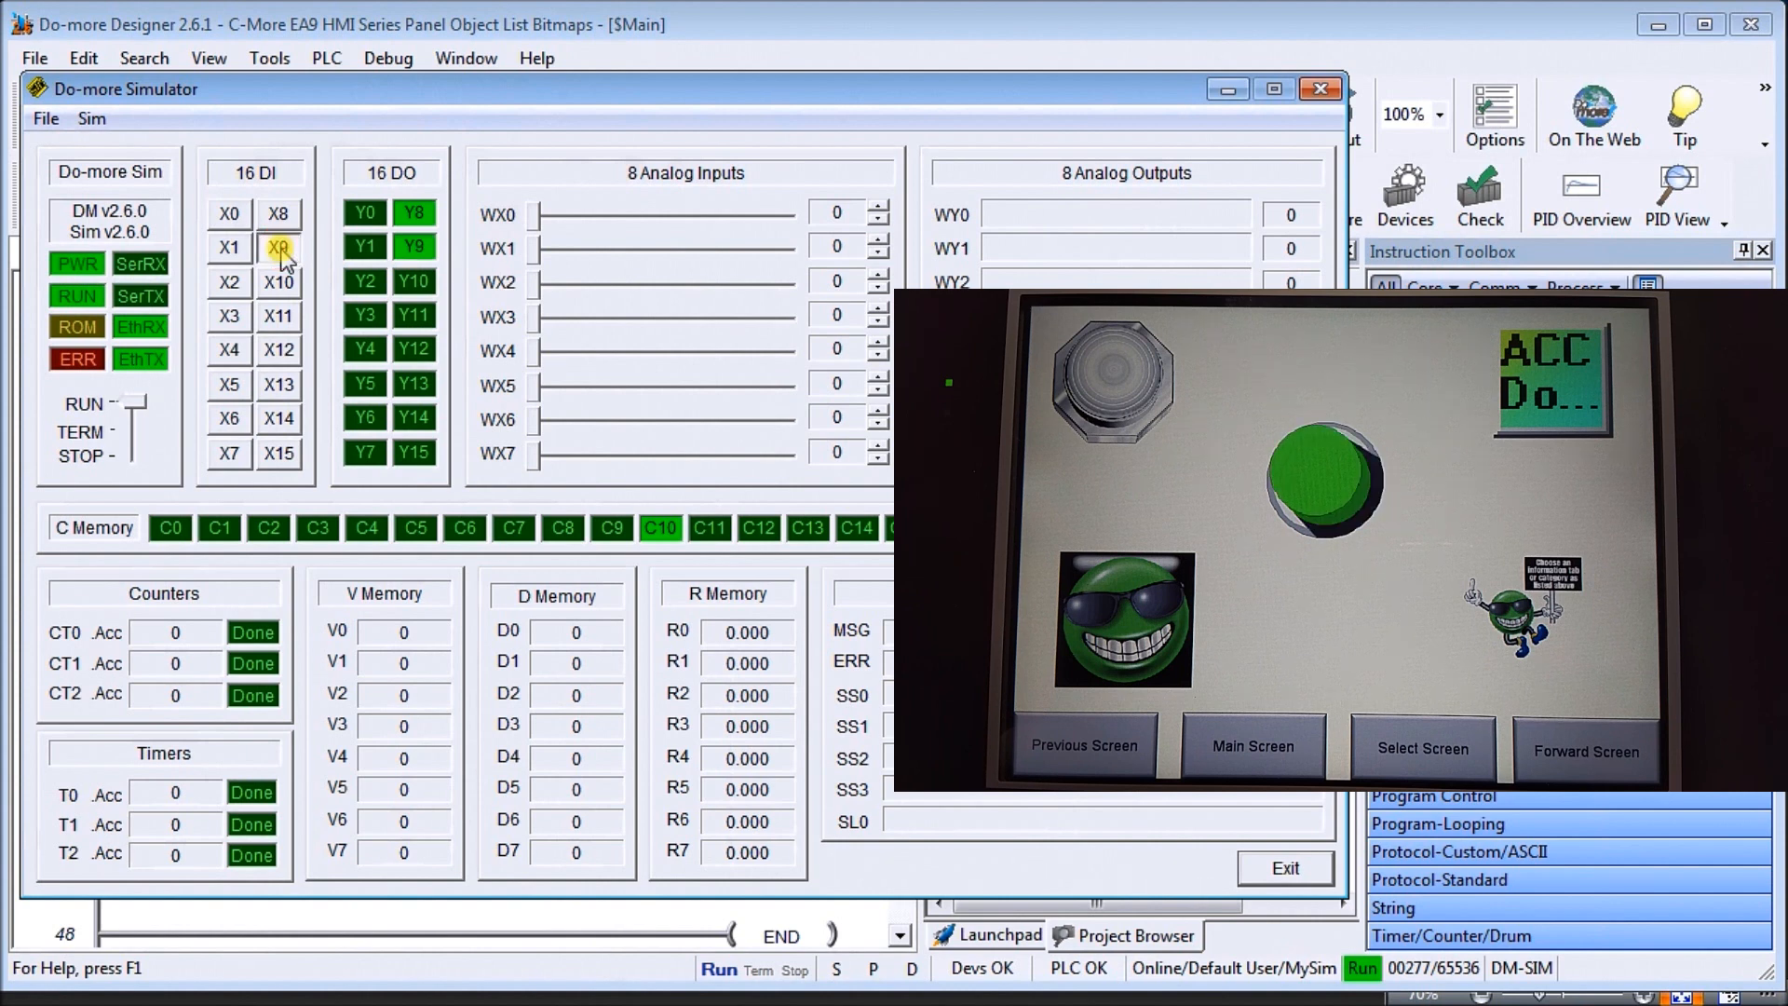
click(279, 248)
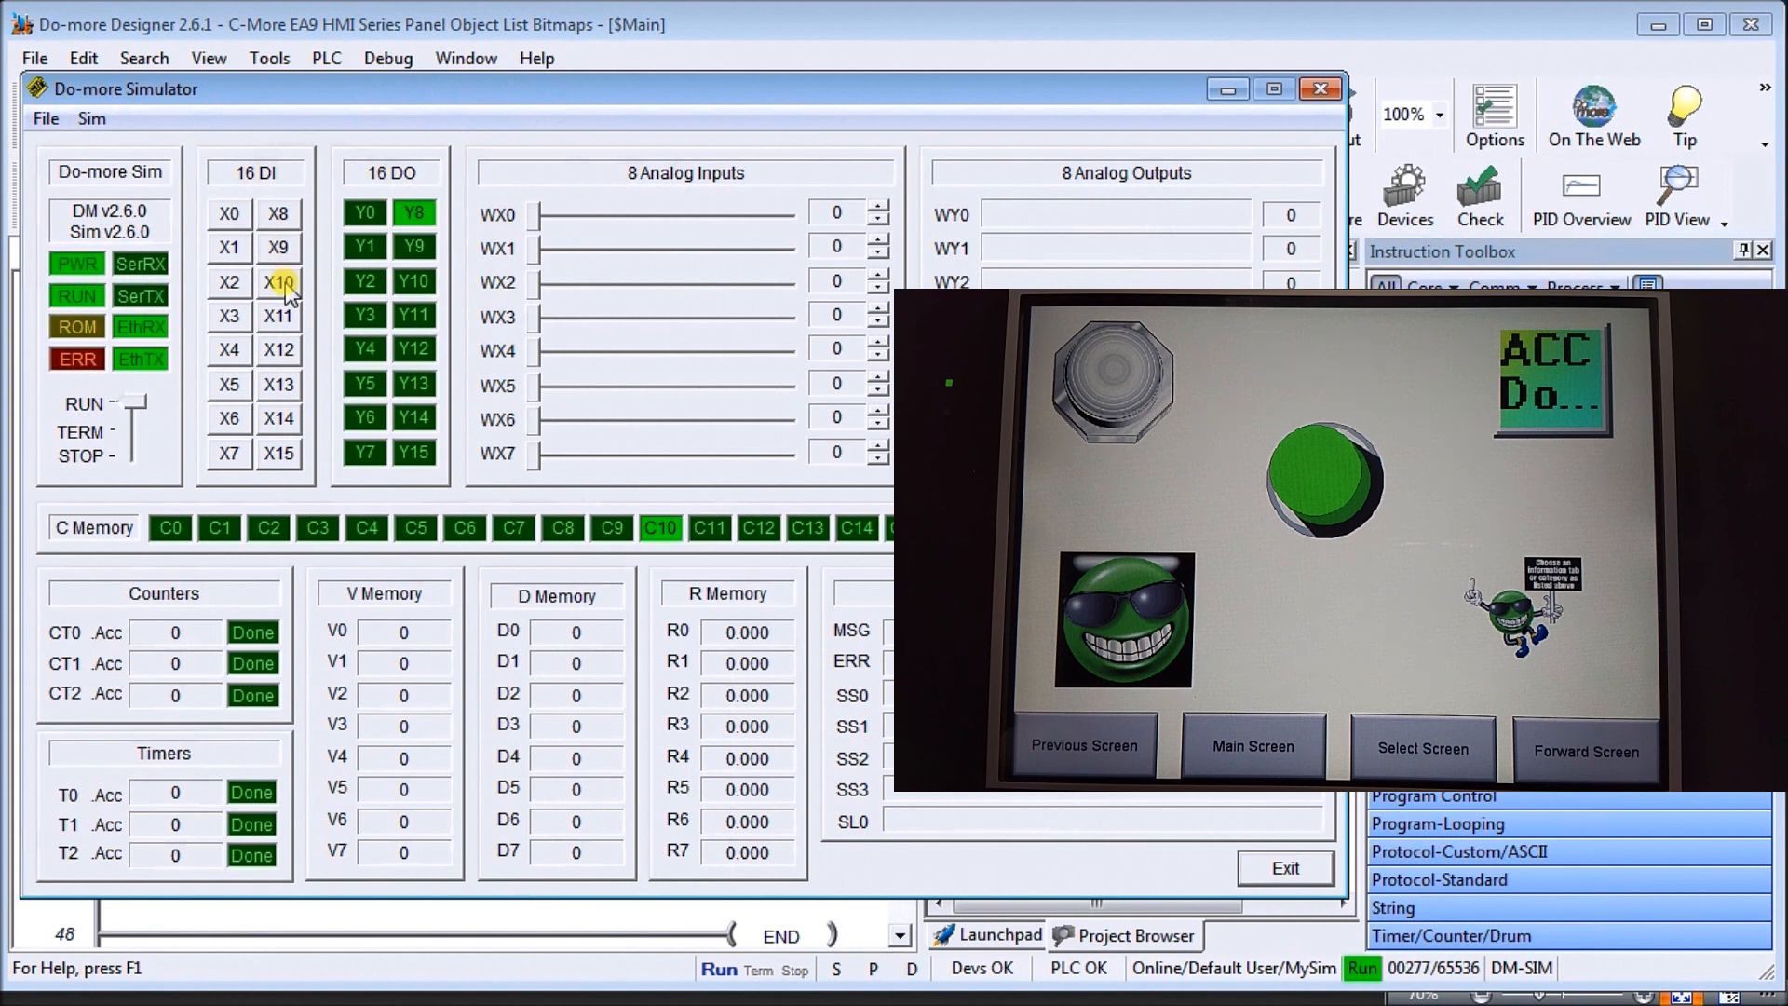
Turn on input X10 to run the counter and cycle through the multi-state bitmap's images
click(280, 282)
click(279, 282)
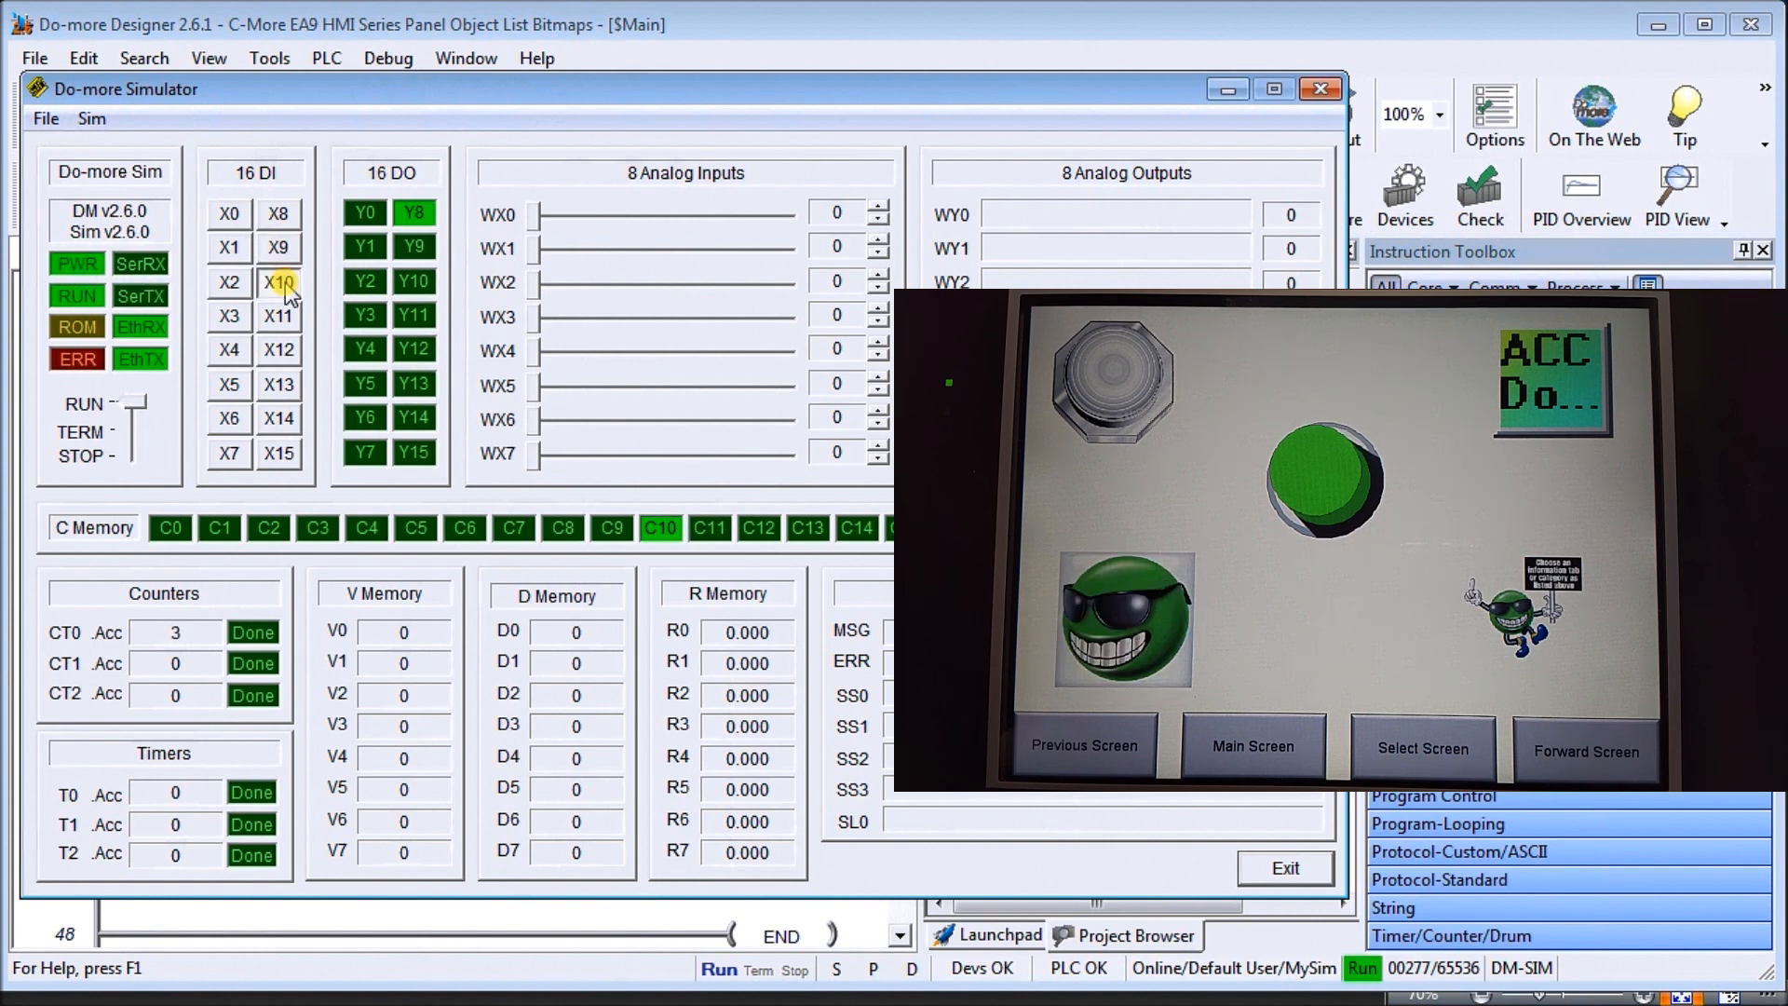
click(280, 282)
click(279, 283)
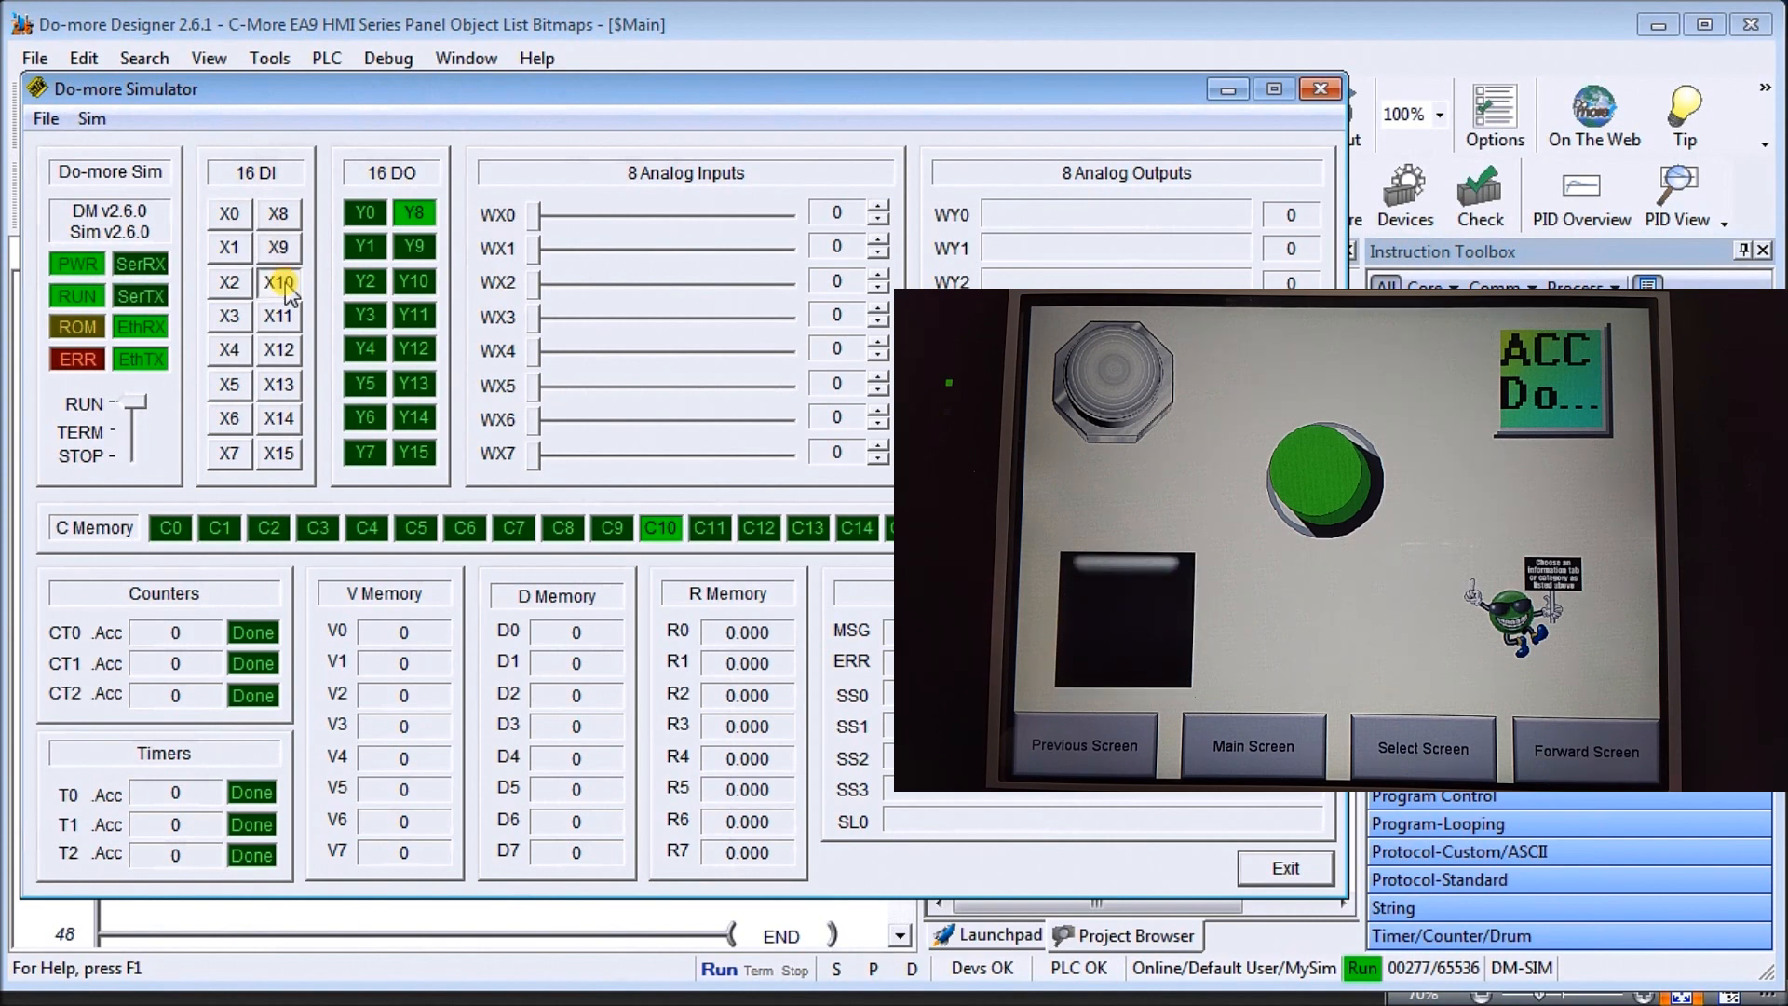
click(280, 282)
click(279, 282)
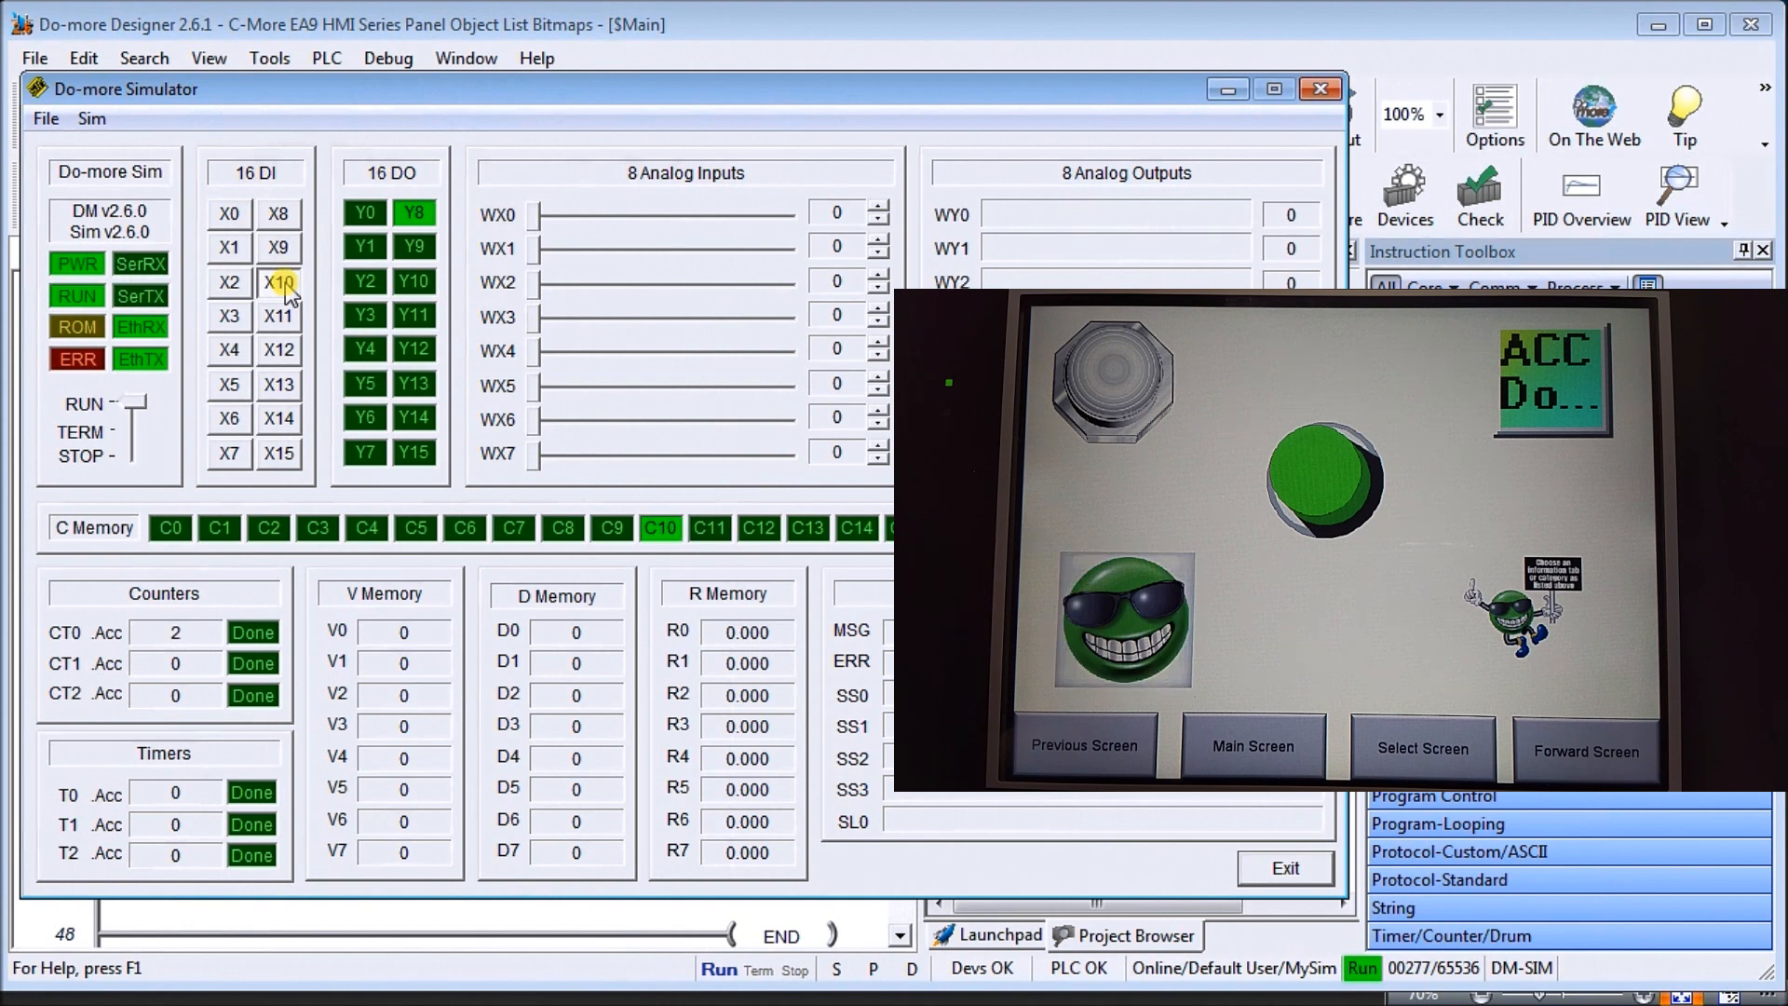
click(279, 282)
click(279, 282)
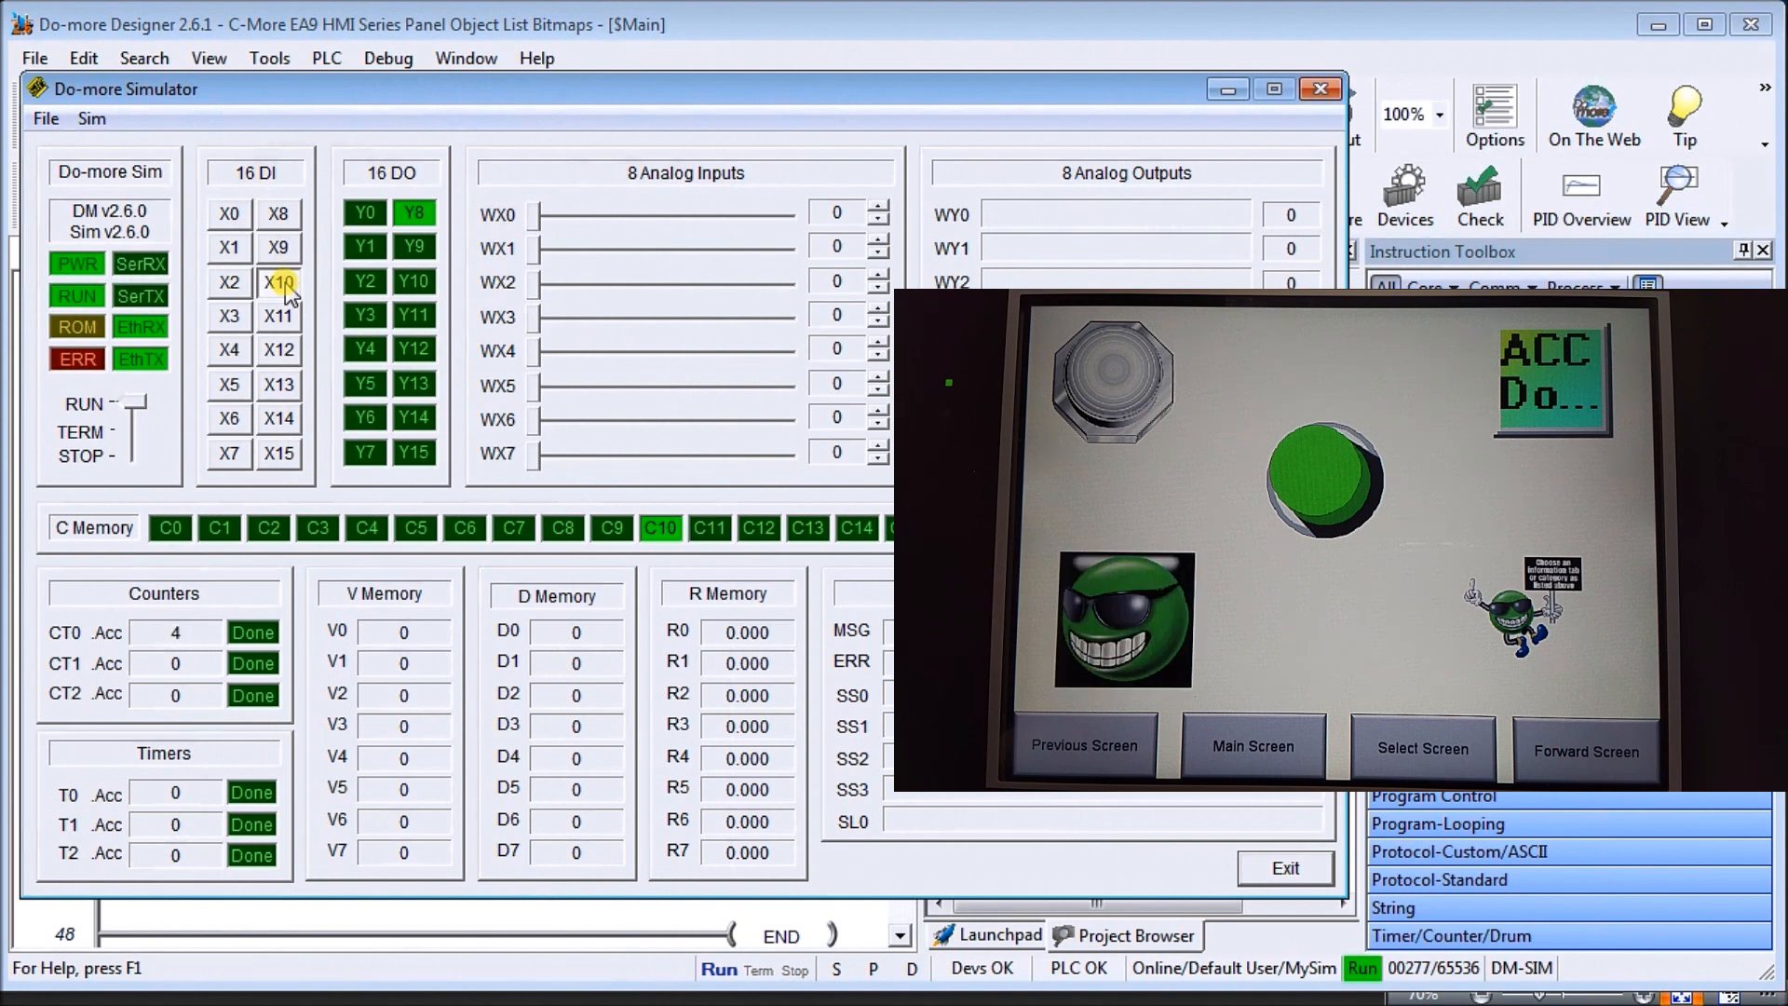
click(279, 282)
click(279, 282)
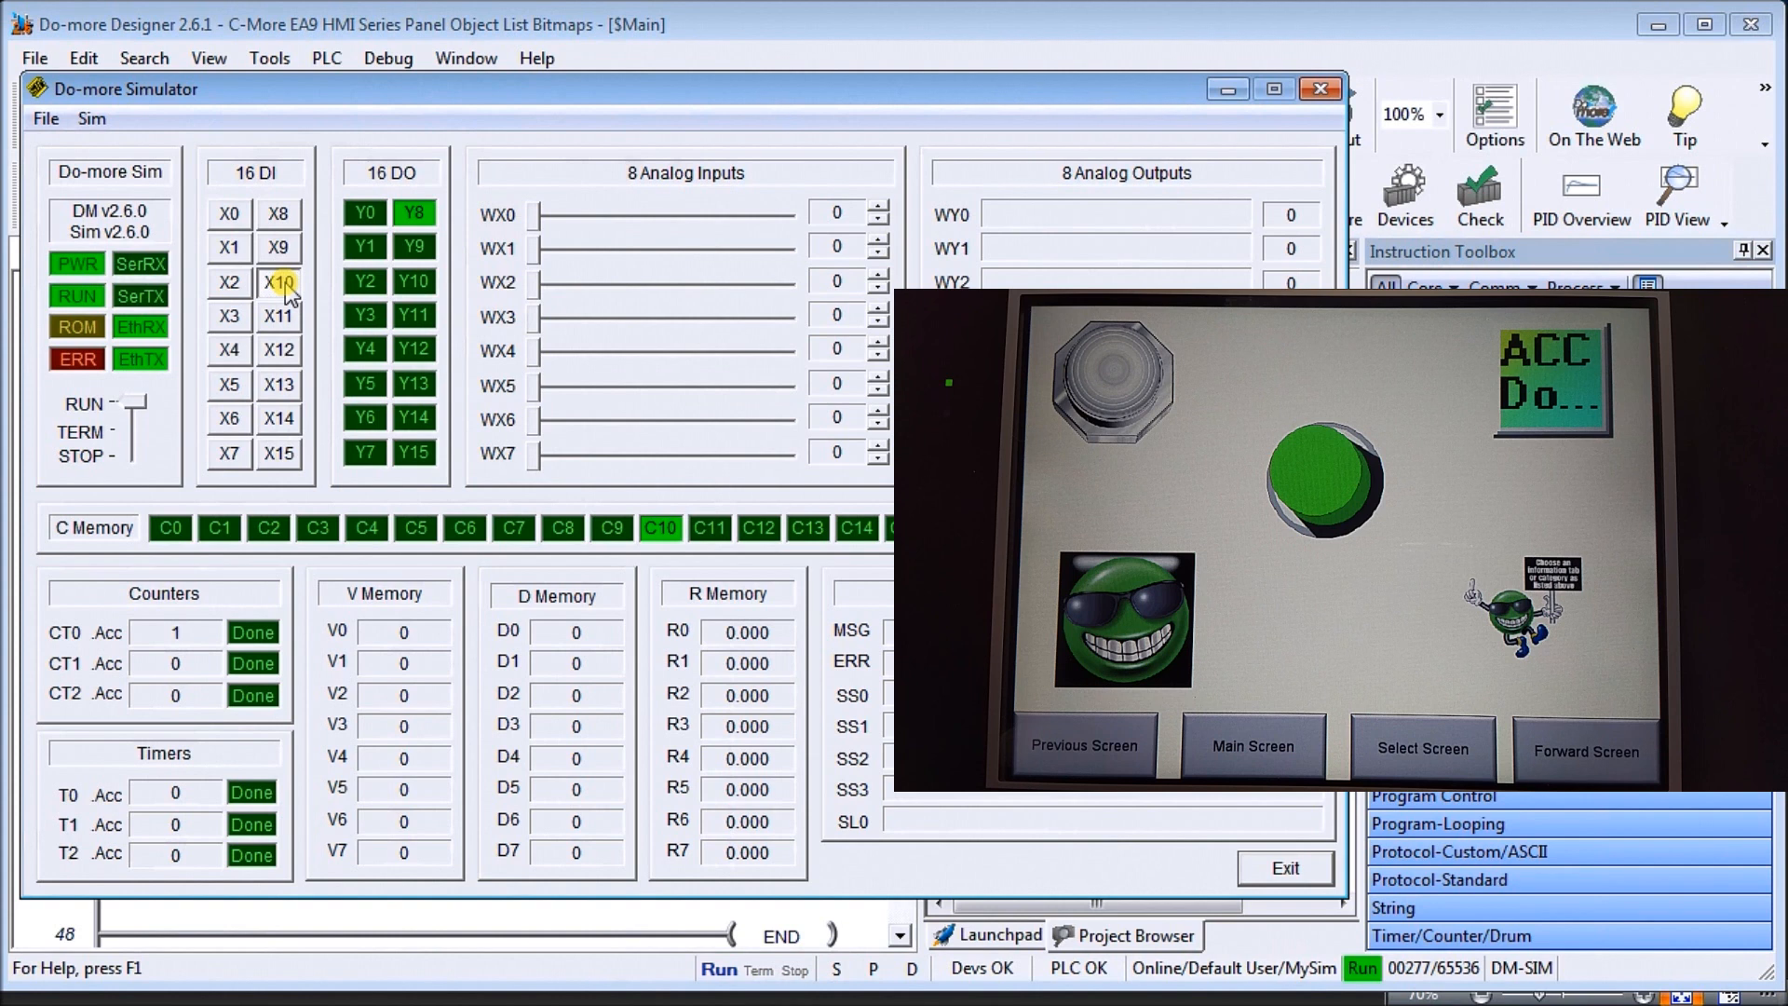
click(280, 282)
click(279, 282)
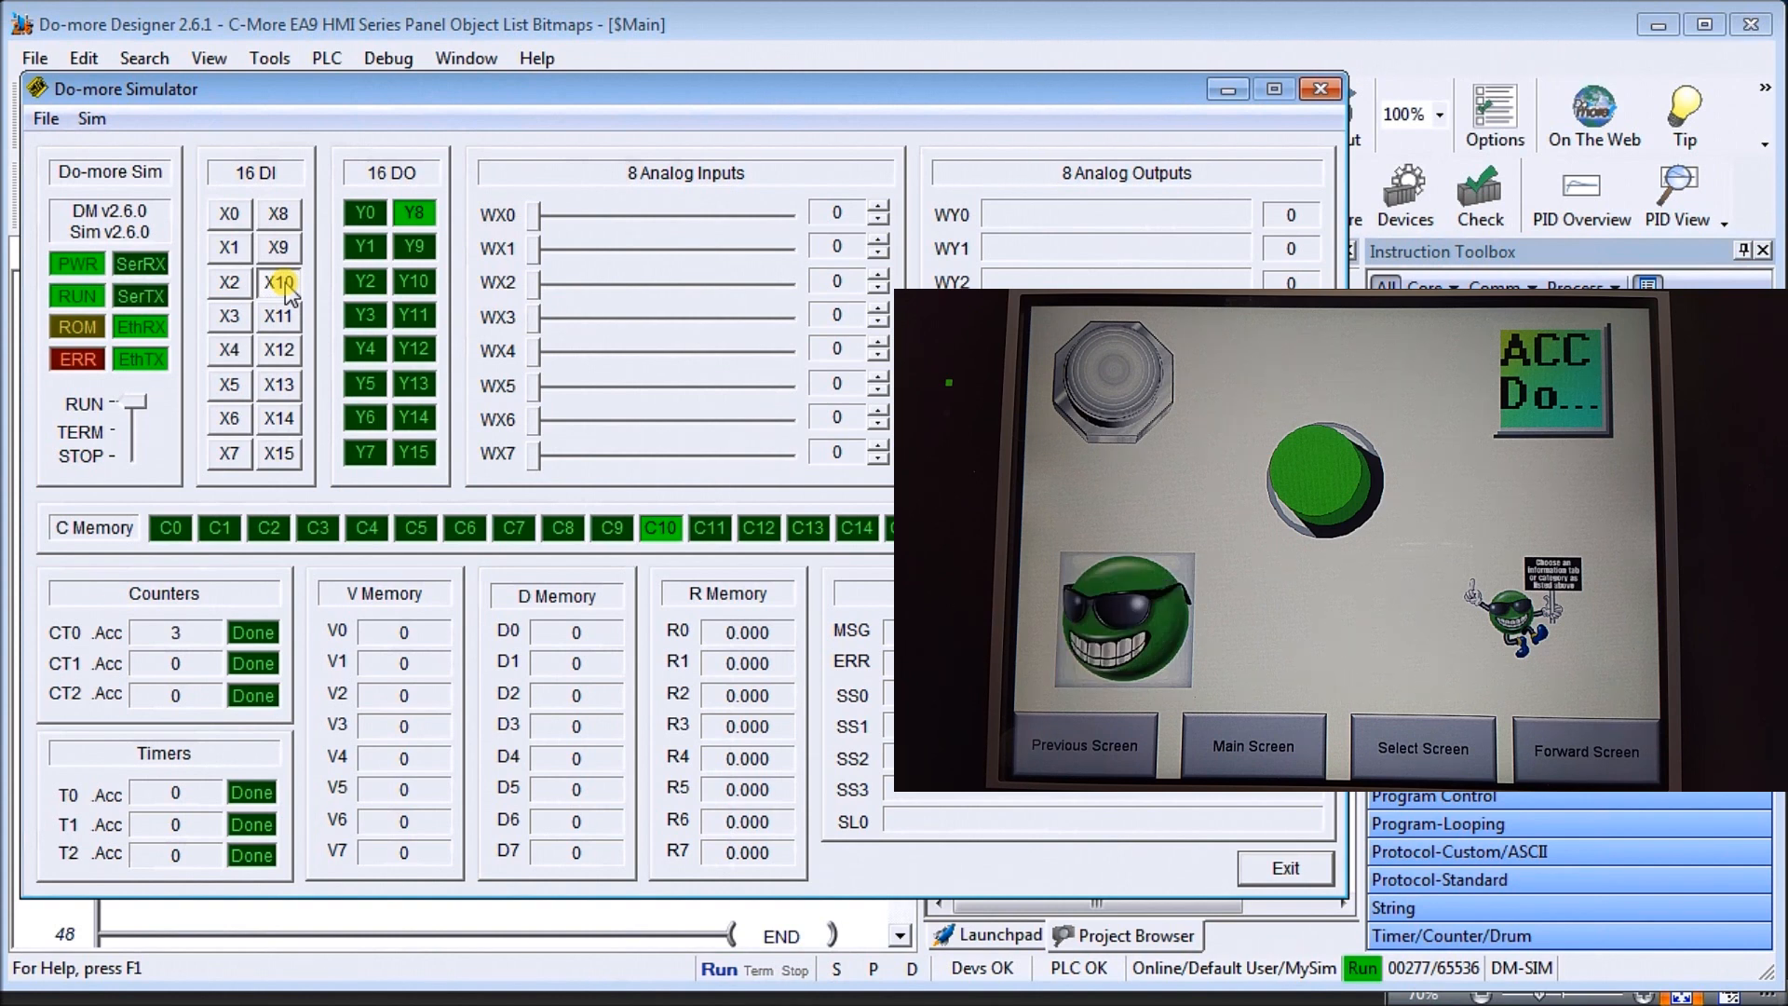
click(280, 282)
click(280, 282)
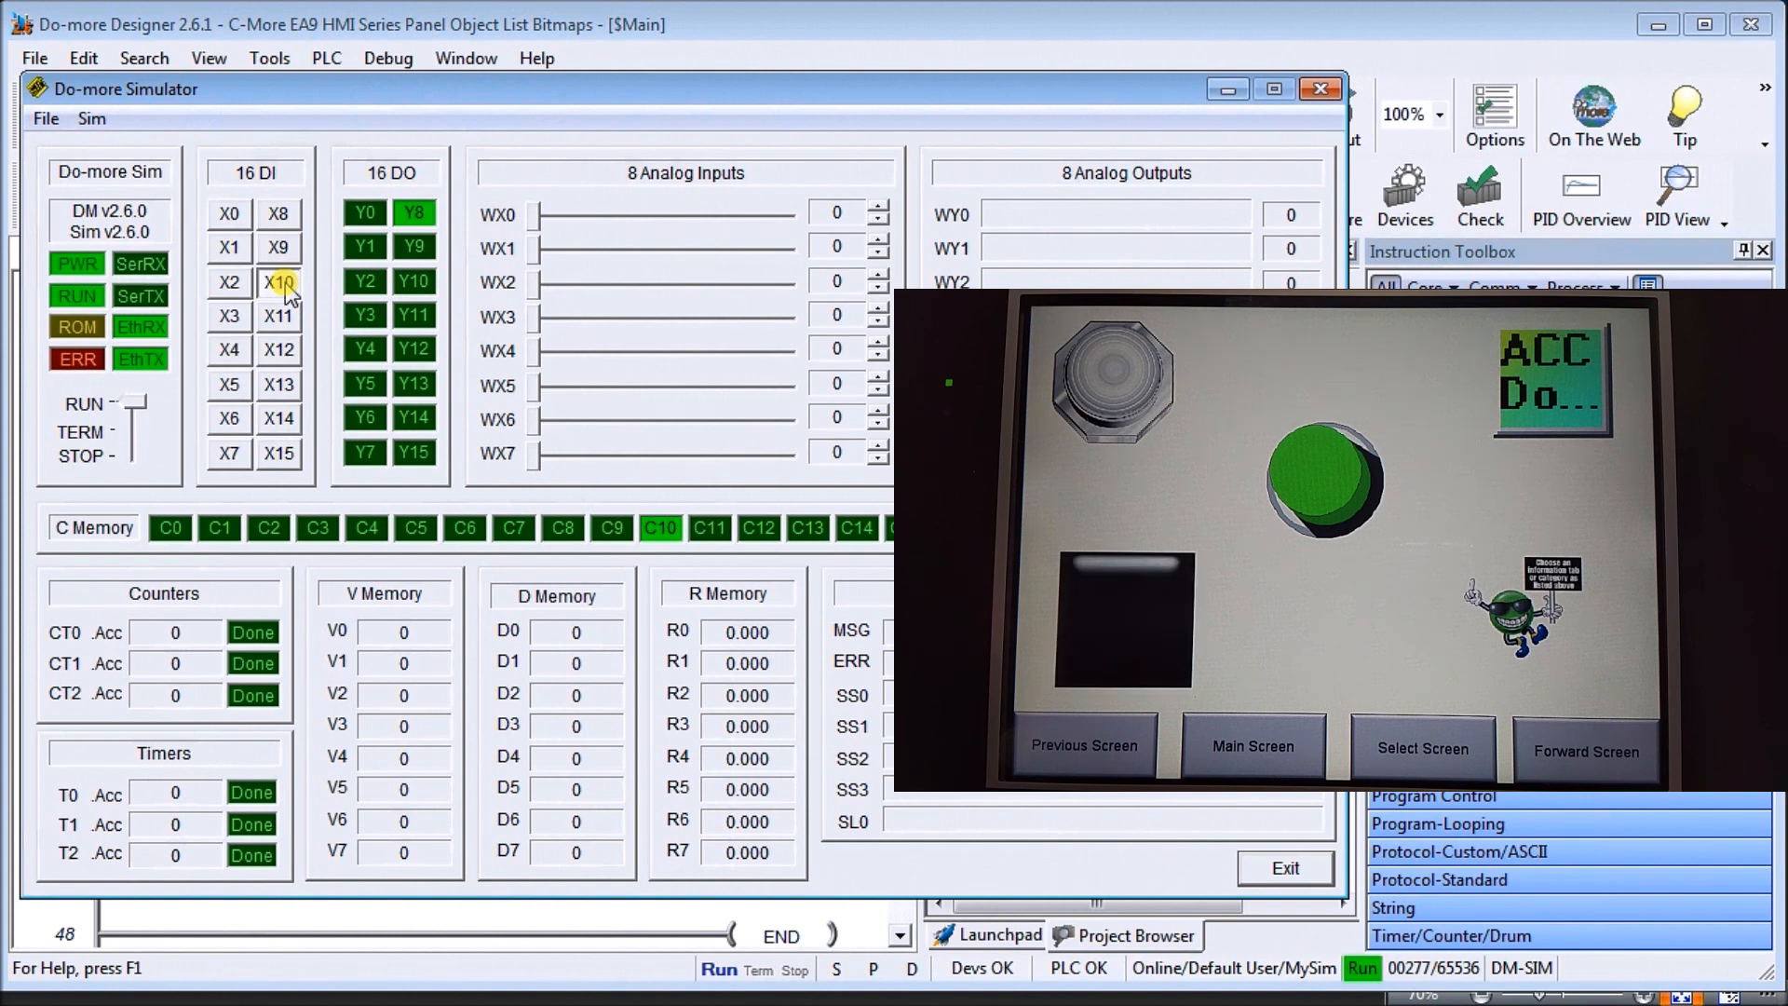
click(280, 282)
click(279, 282)
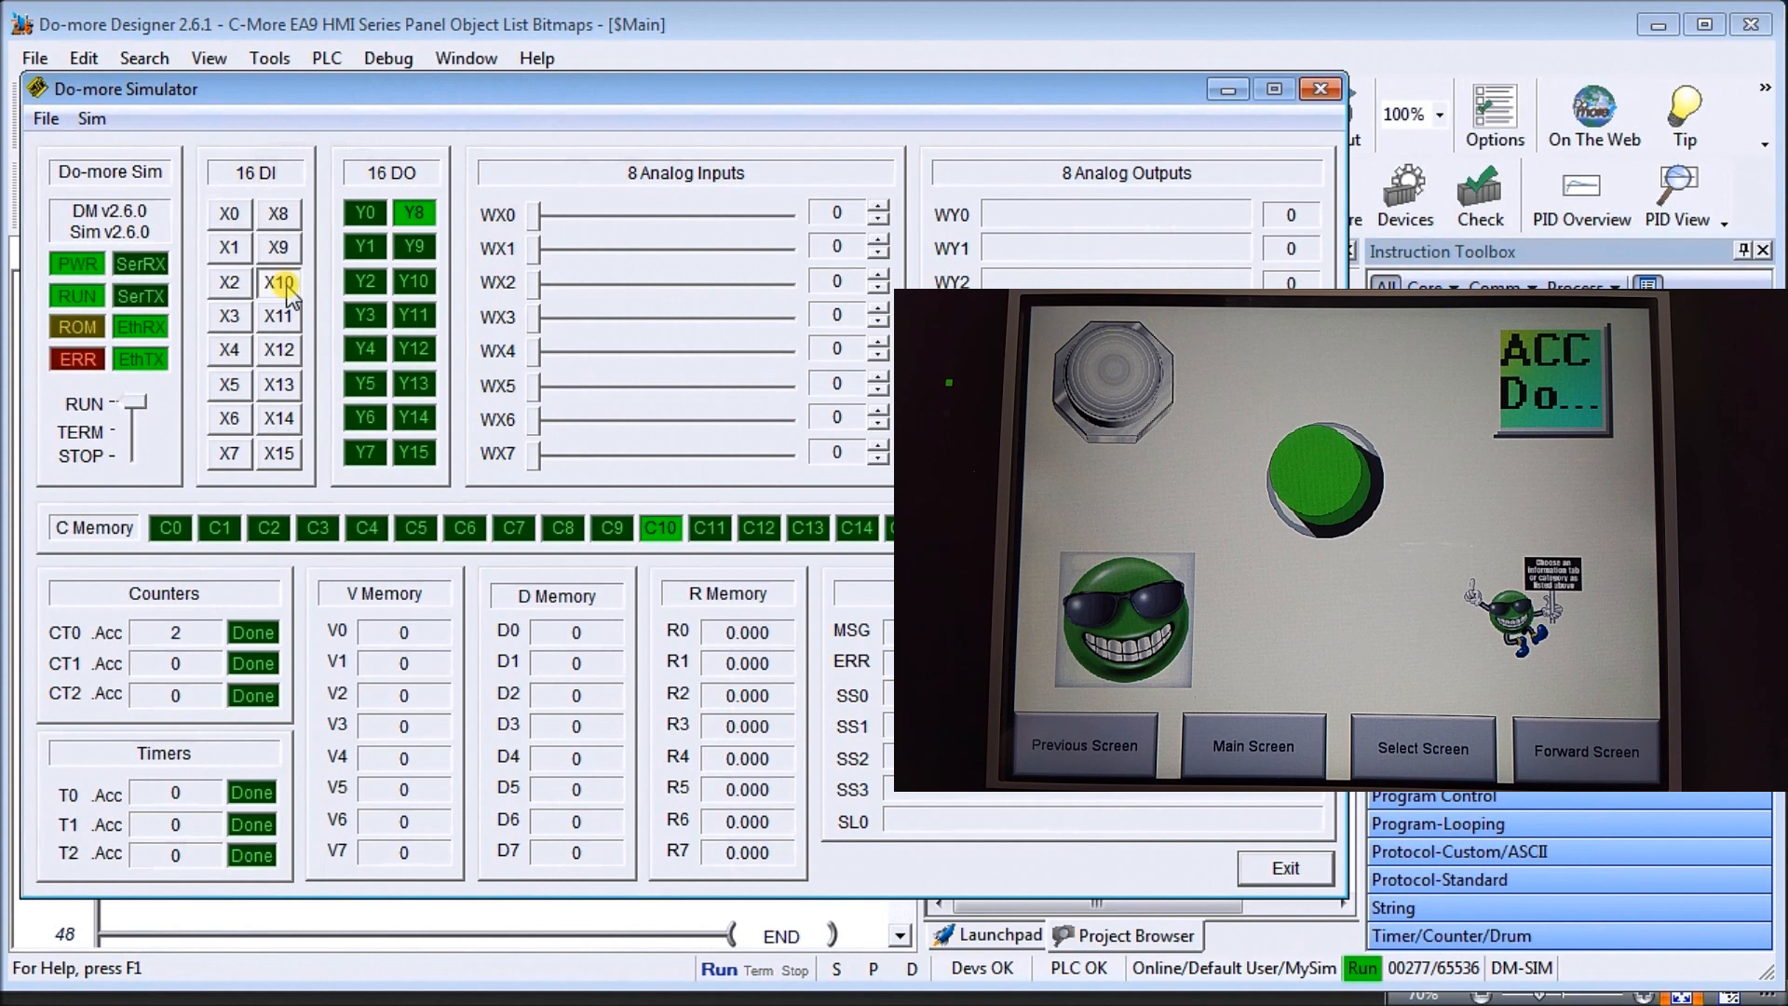
click(280, 282)
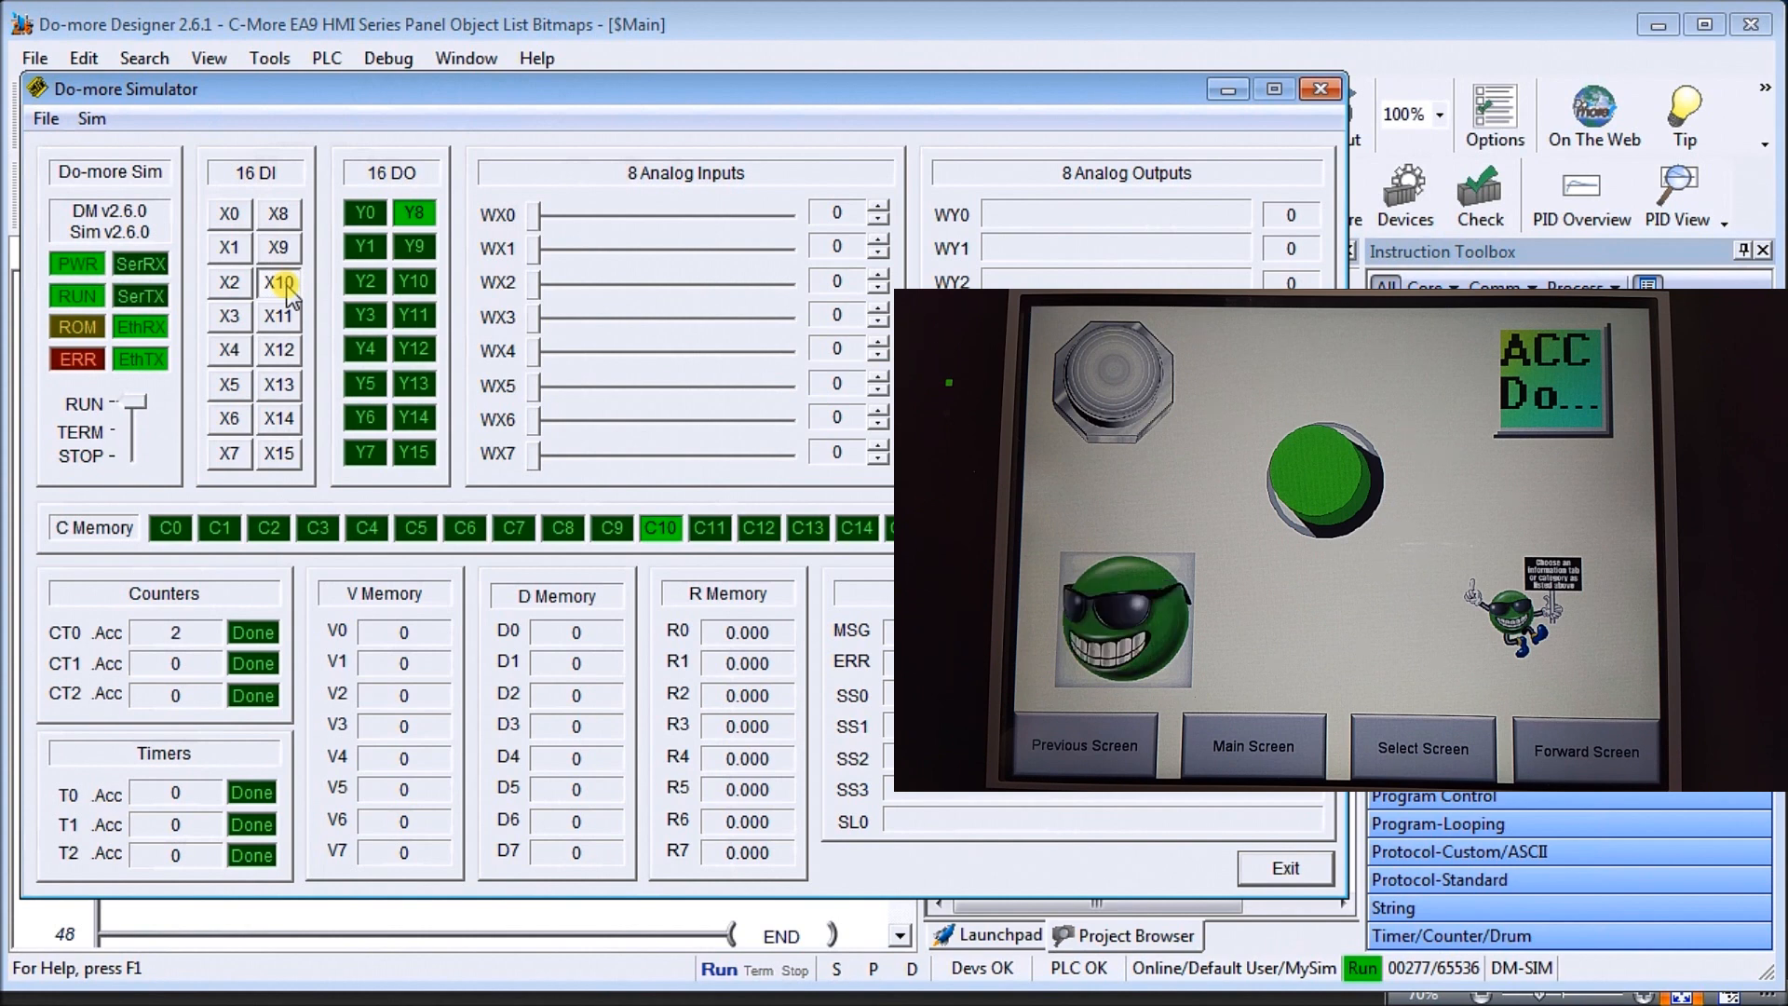
Try analog inputs WX0 and WX1 on the animation bitmap and return both to 0
click(536, 223)
drag(537, 220, 472, 177)
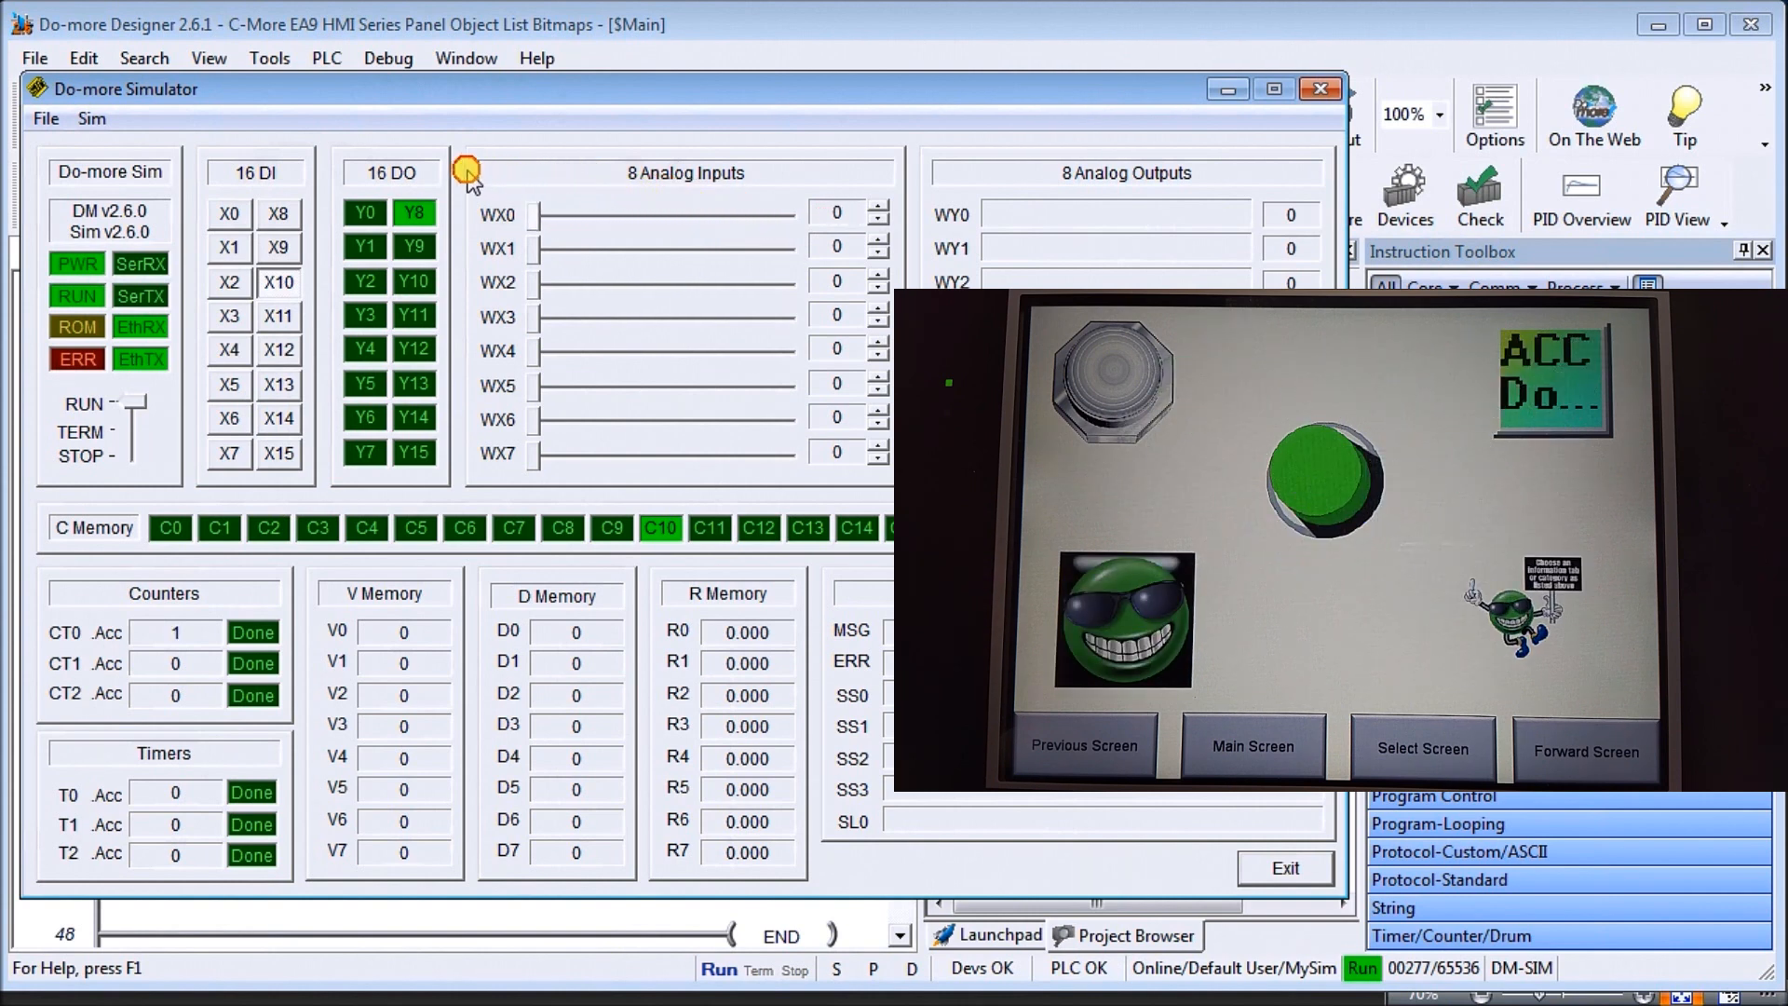
mouse_move(532, 247)
mouse_down()
mouse_move(849, 296)
mouse_move(862, 321)
mouse_move(491, 259)
mouse_move(679, 271)
mouse_move(731, 293)
mouse_move(484, 270)
mouse_move(727, 303)
mouse_move(822, 287)
mouse_move(849, 321)
mouse_move(587, 288)
mouse_move(500, 256)
mouse_up()
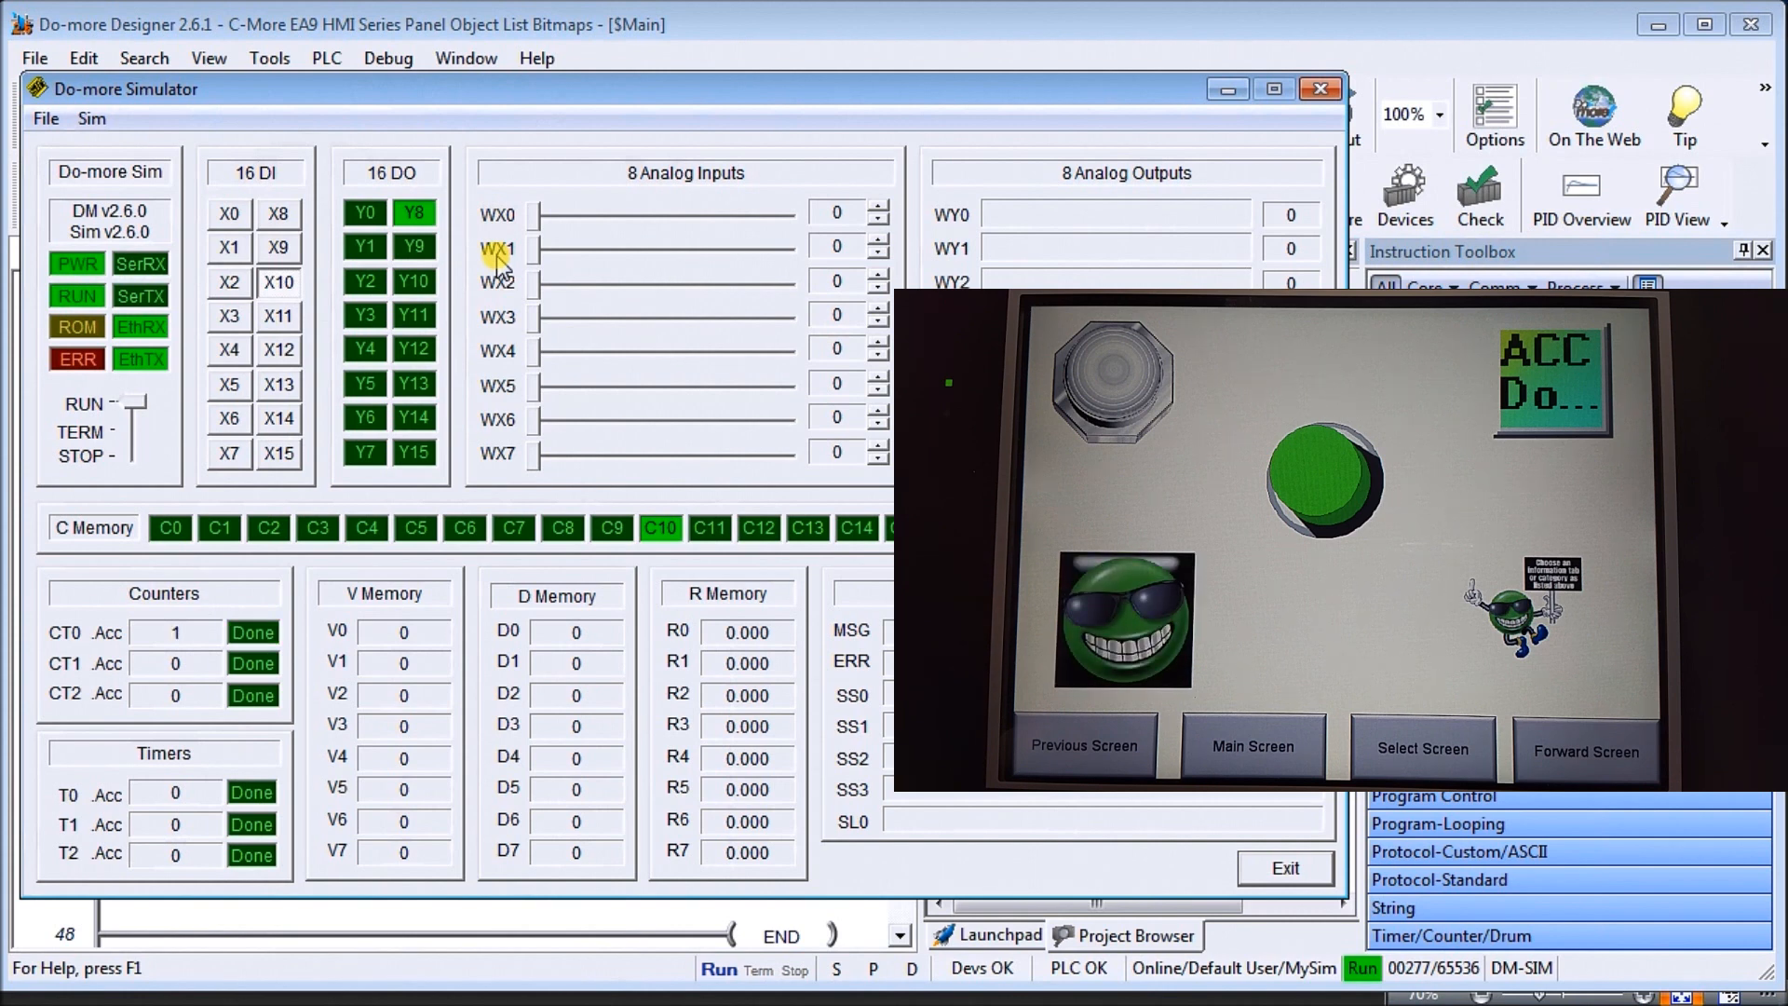
Set analog inputs WX0 to about 2103, WX1 to about 1880 and WX2 to about 783, and raise WX0 to about 4028
drag(538, 224, 670, 229)
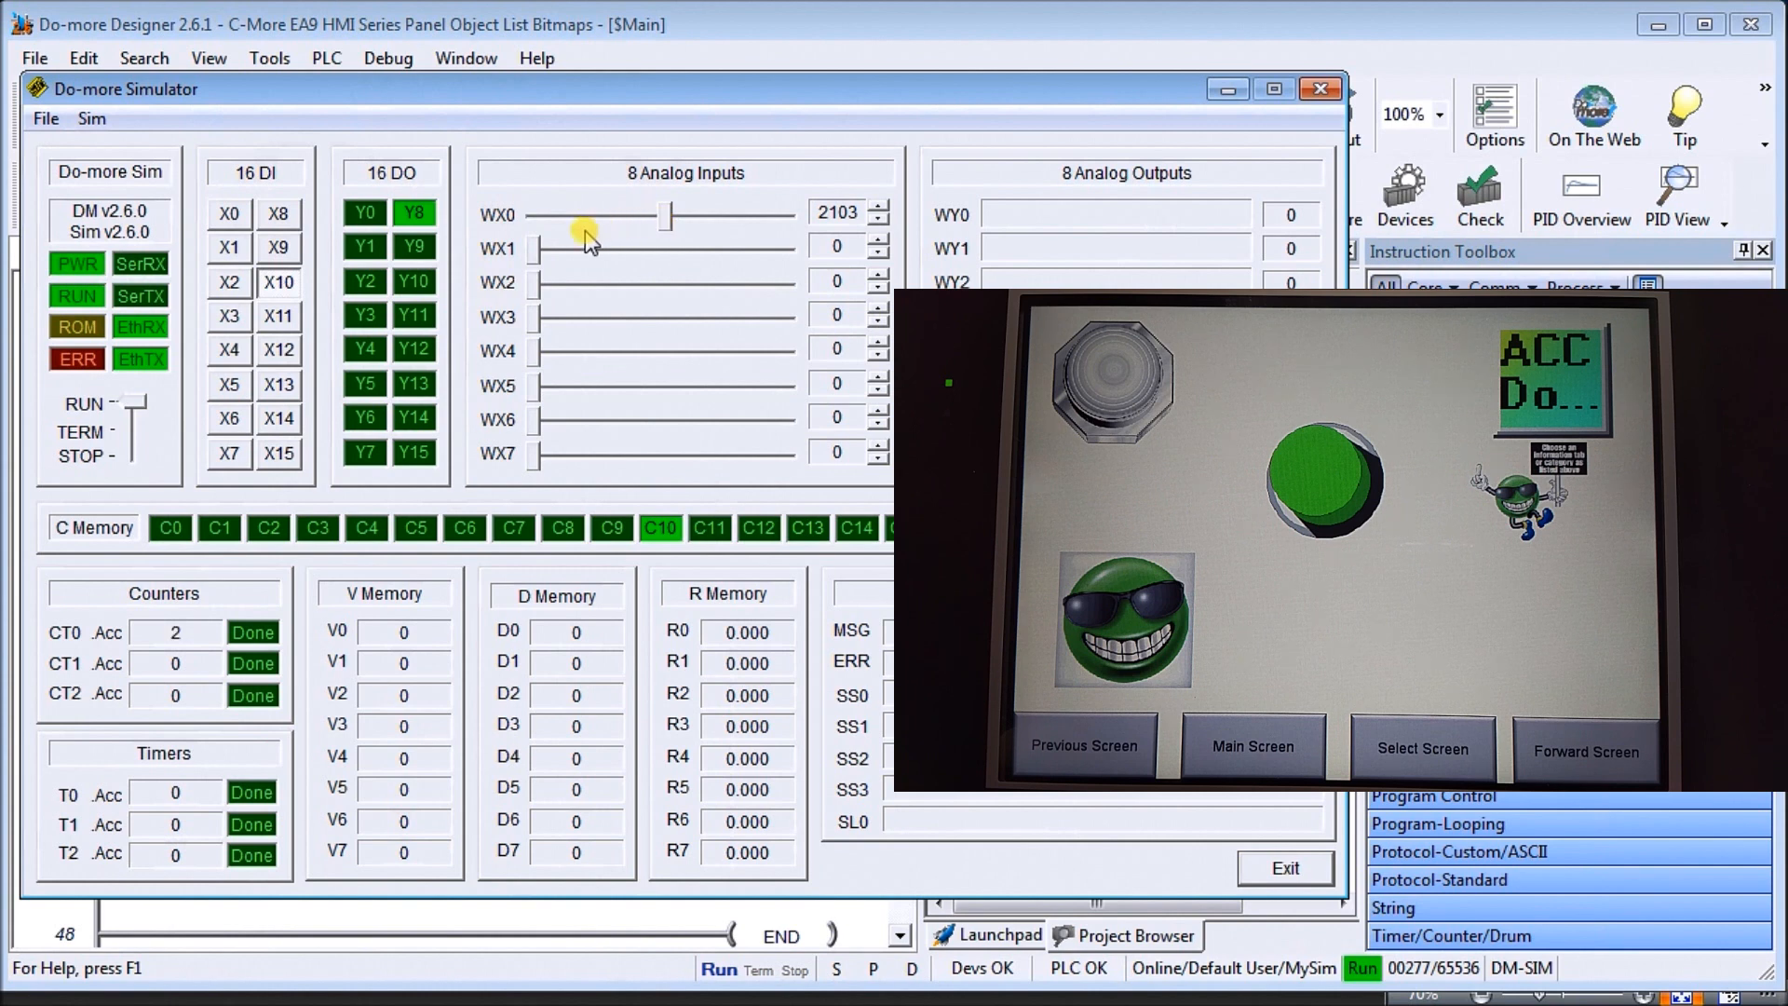
drag(534, 247, 652, 249)
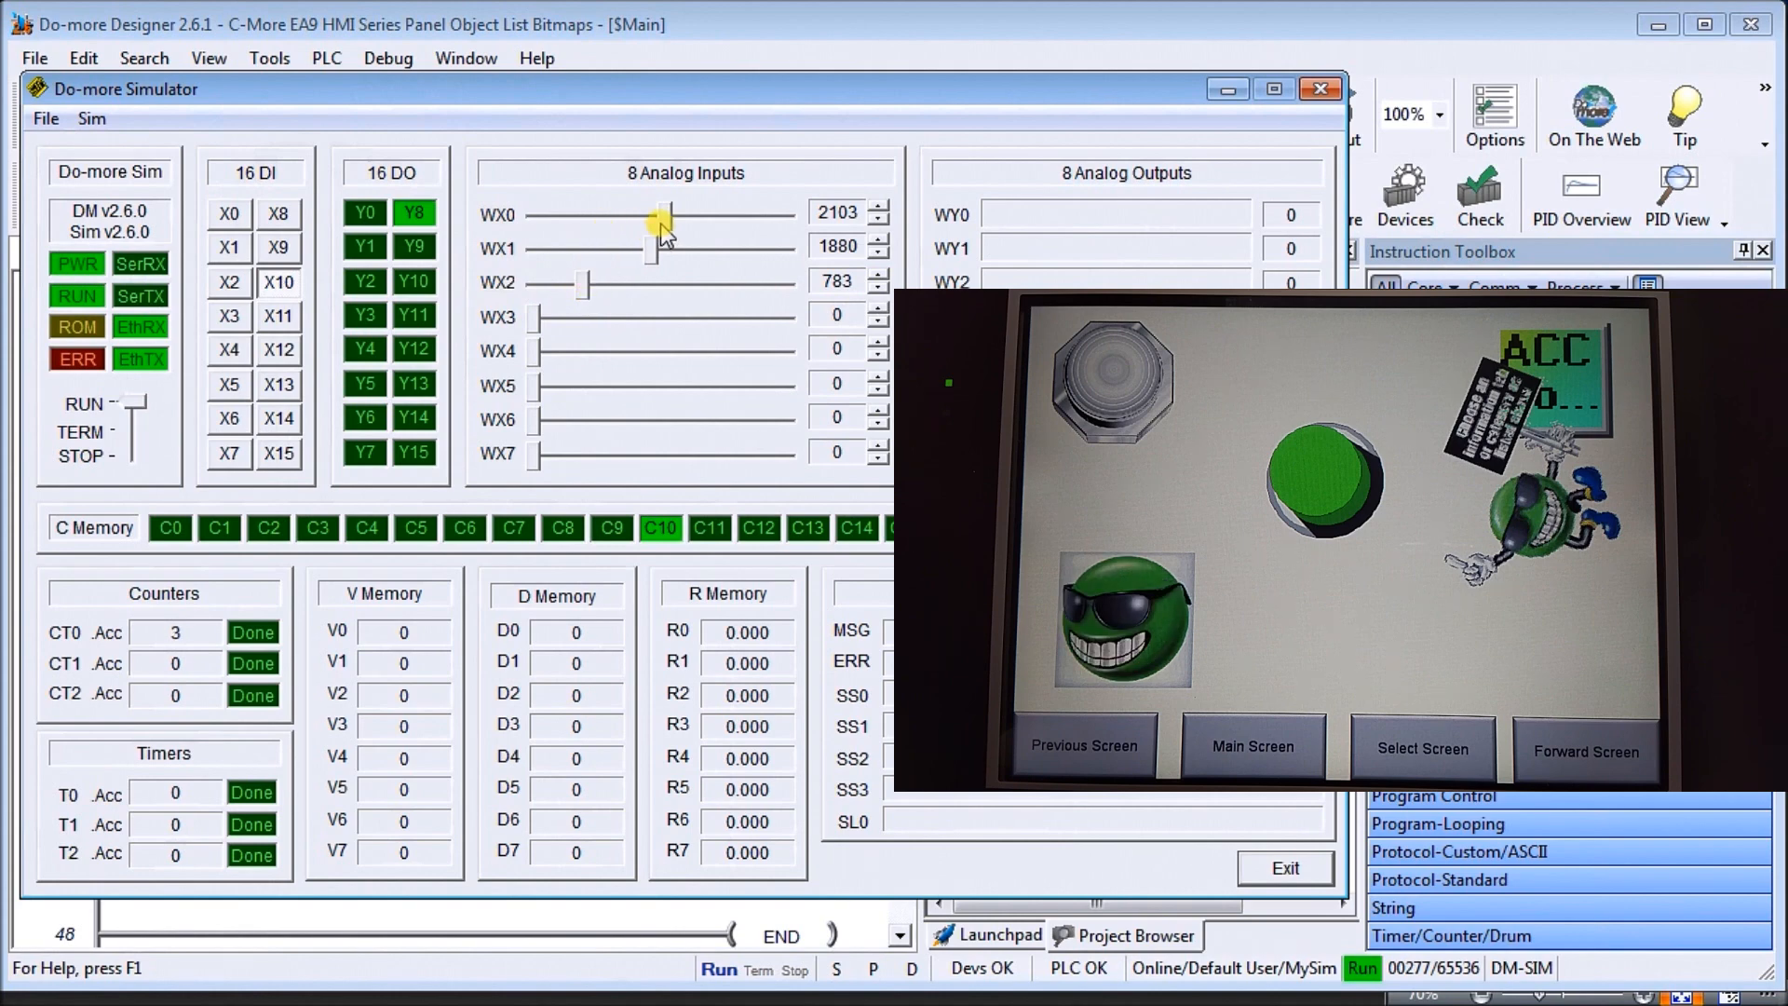
drag(668, 220, 791, 241)
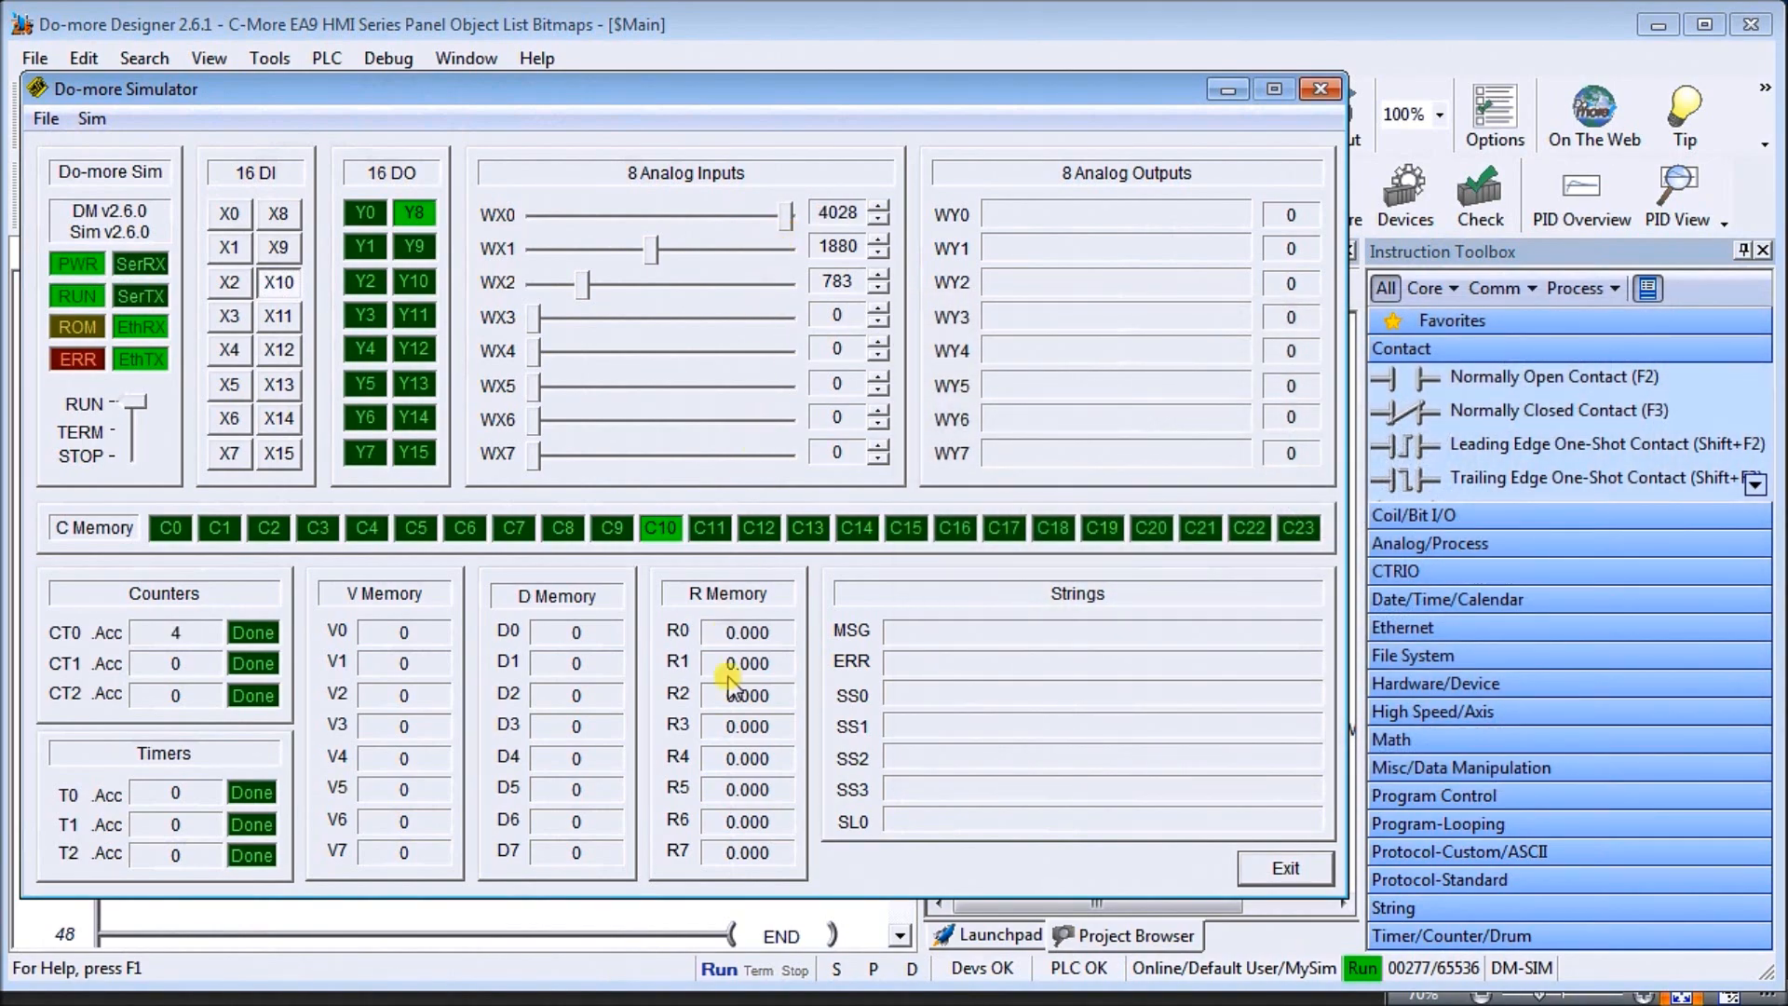